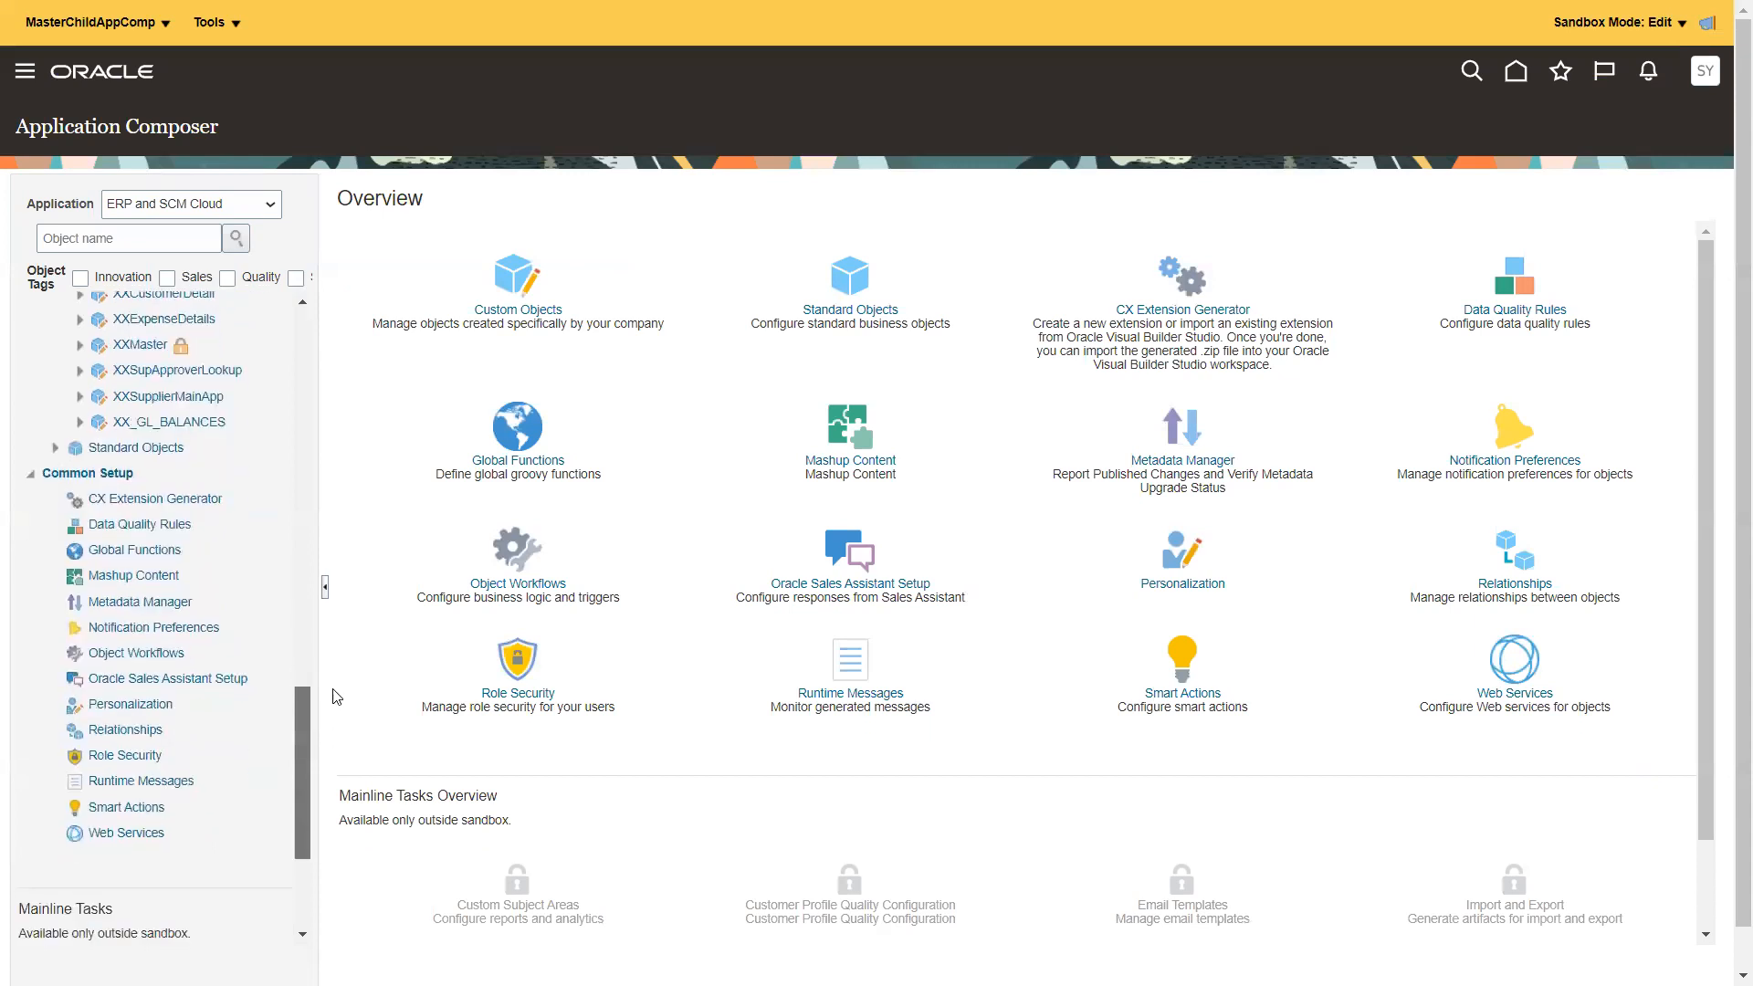
- Examine the default custom details page layout of the XXMaster object and its list of custom fields
{"action": "left_click", "coordinate": [139, 584]}
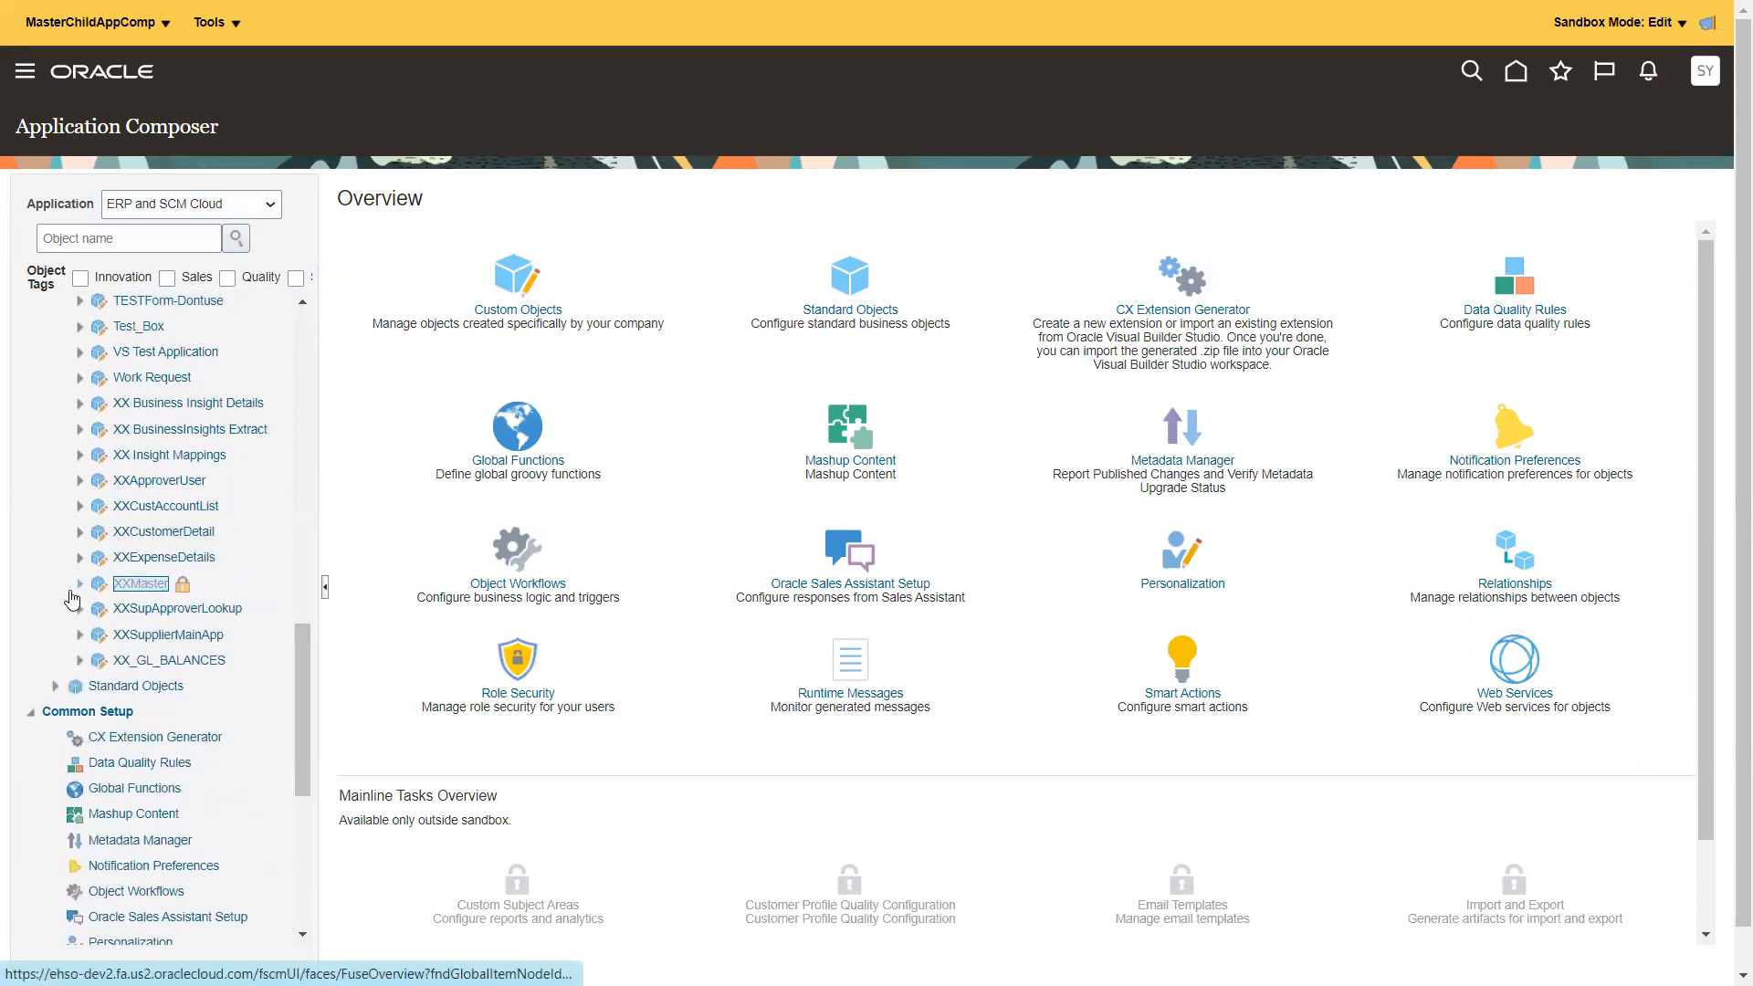
{"action": "left_click", "coordinate": [78, 584]}
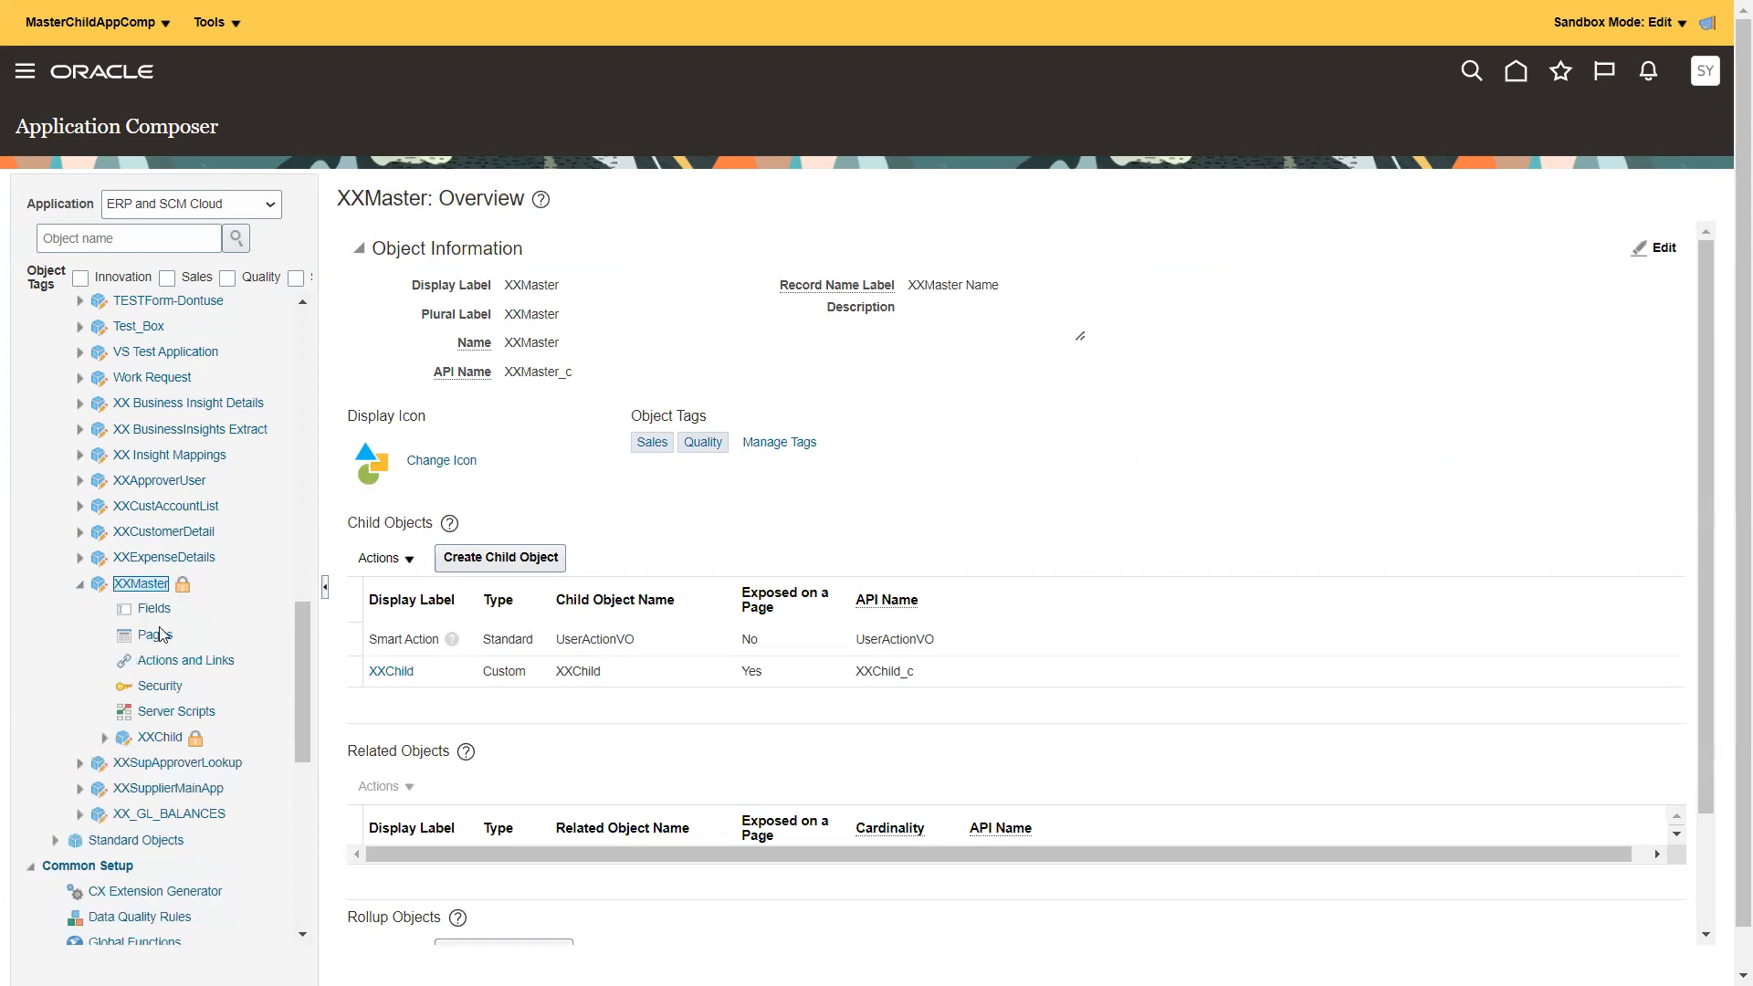
{"action": "left_click", "coordinate": [153, 633]}
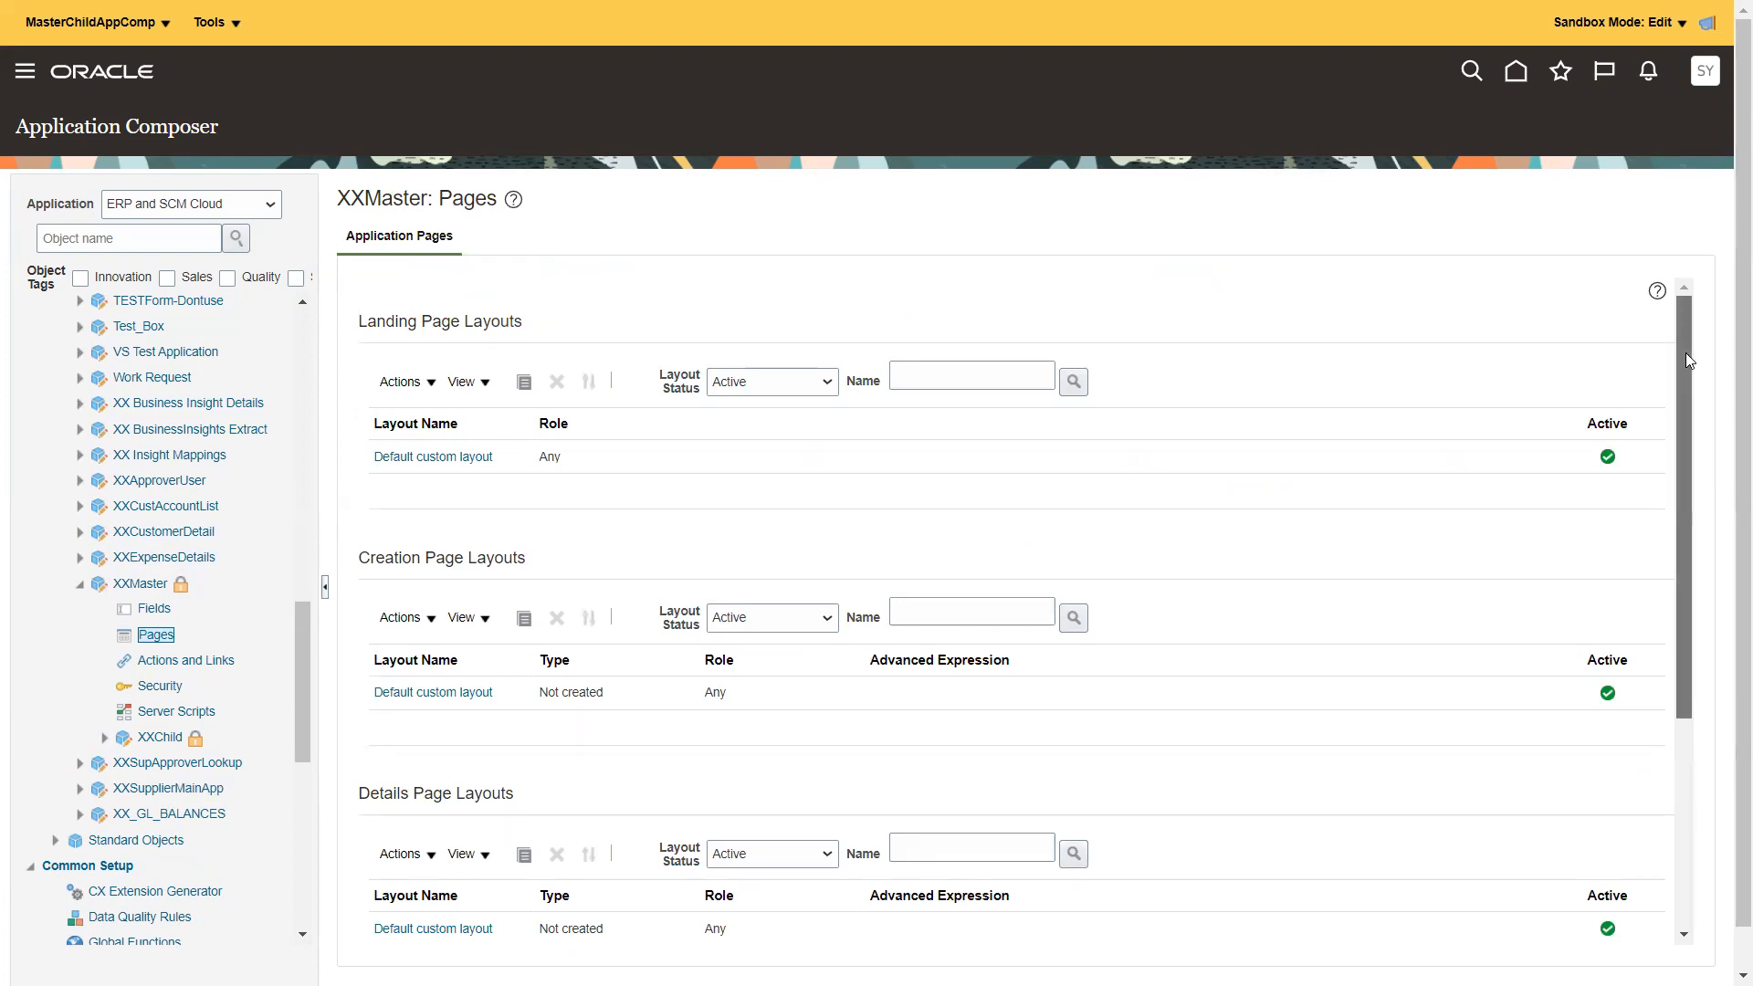
{"action": "left_click_drag", "start_coordinate": [1685, 354], "coordinate": [1694, 397]}
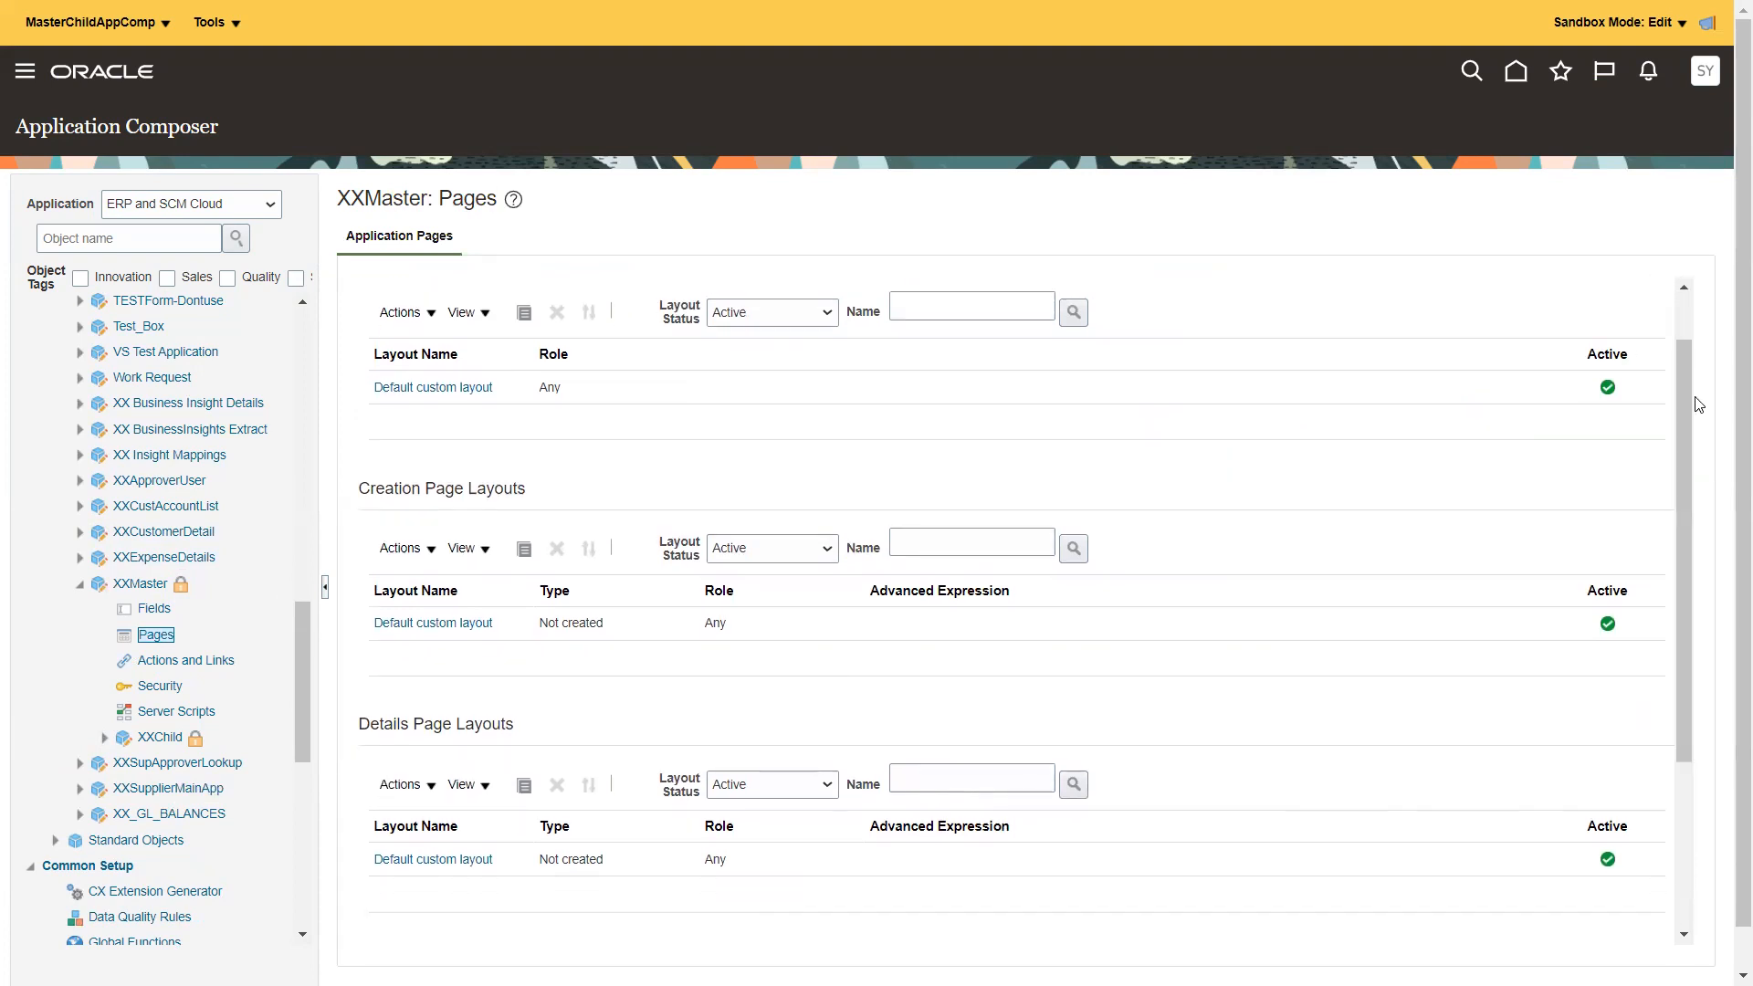
{"action": "left_click", "coordinate": [436, 861]}
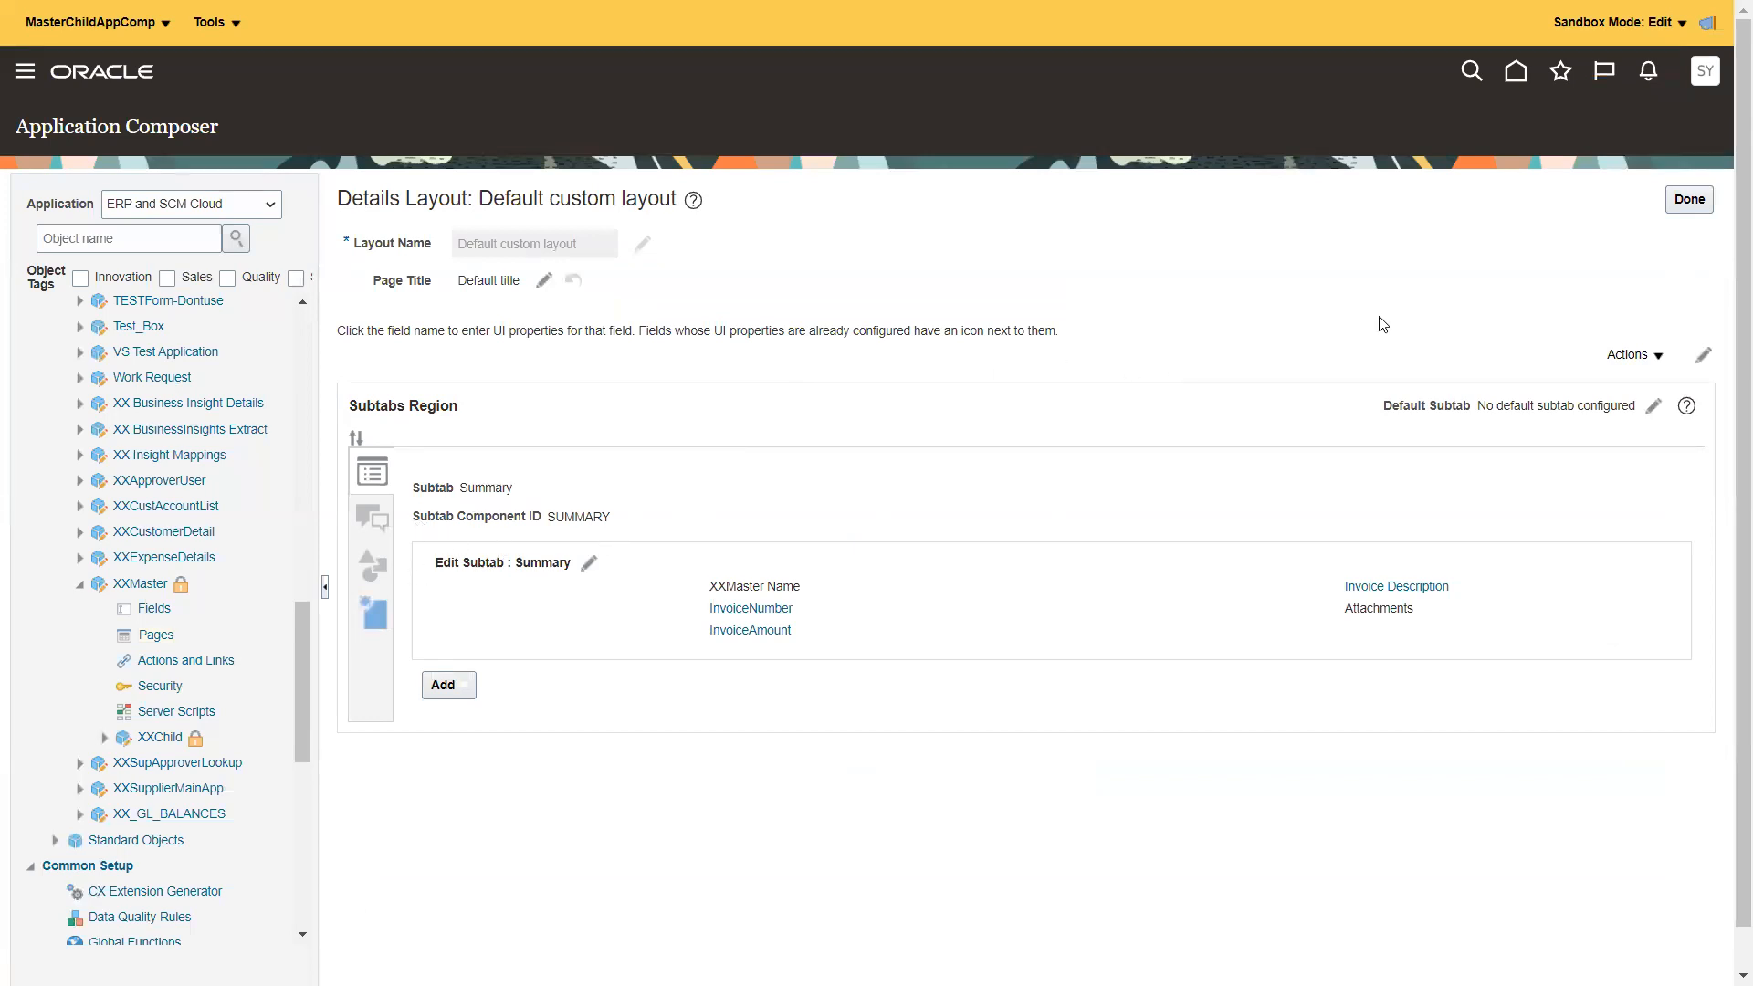
{"action": "left_click", "coordinate": [151, 612]}
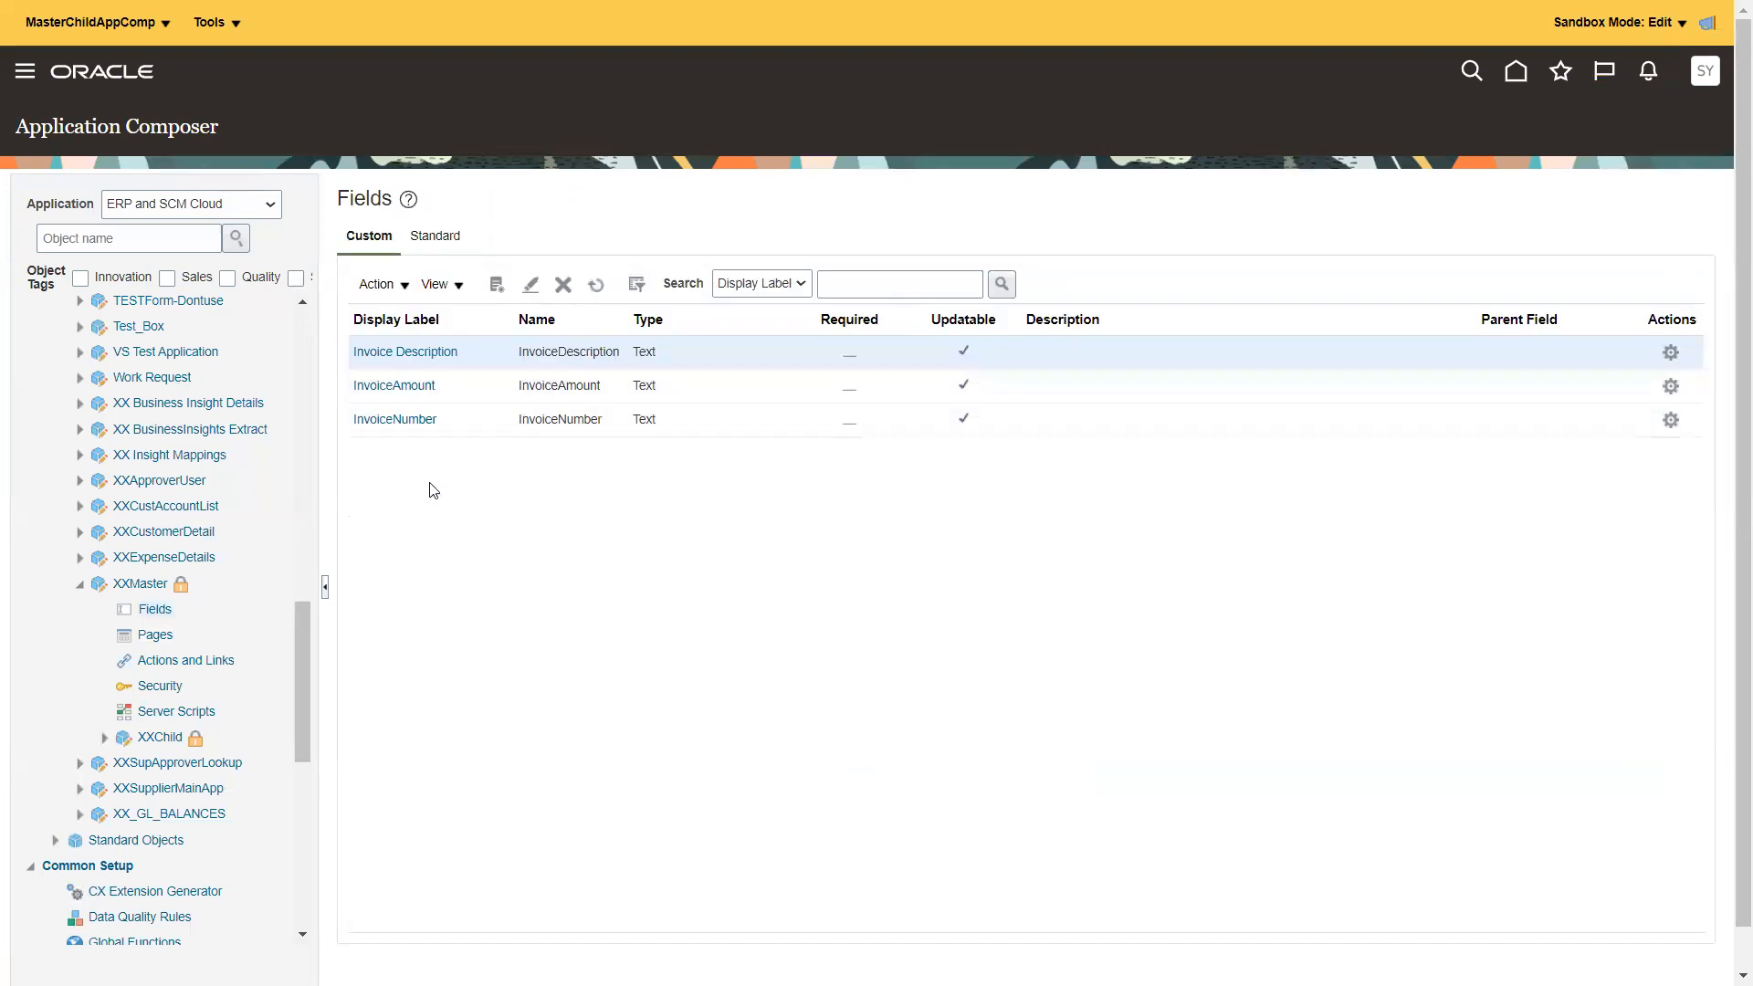
- Inspect the field selection of the Summary subtab in XXMaster's default details layout, and cancel out of it
{"action": "left_click", "coordinate": [164, 636]}
{"action": "key", "text": "Tab"}
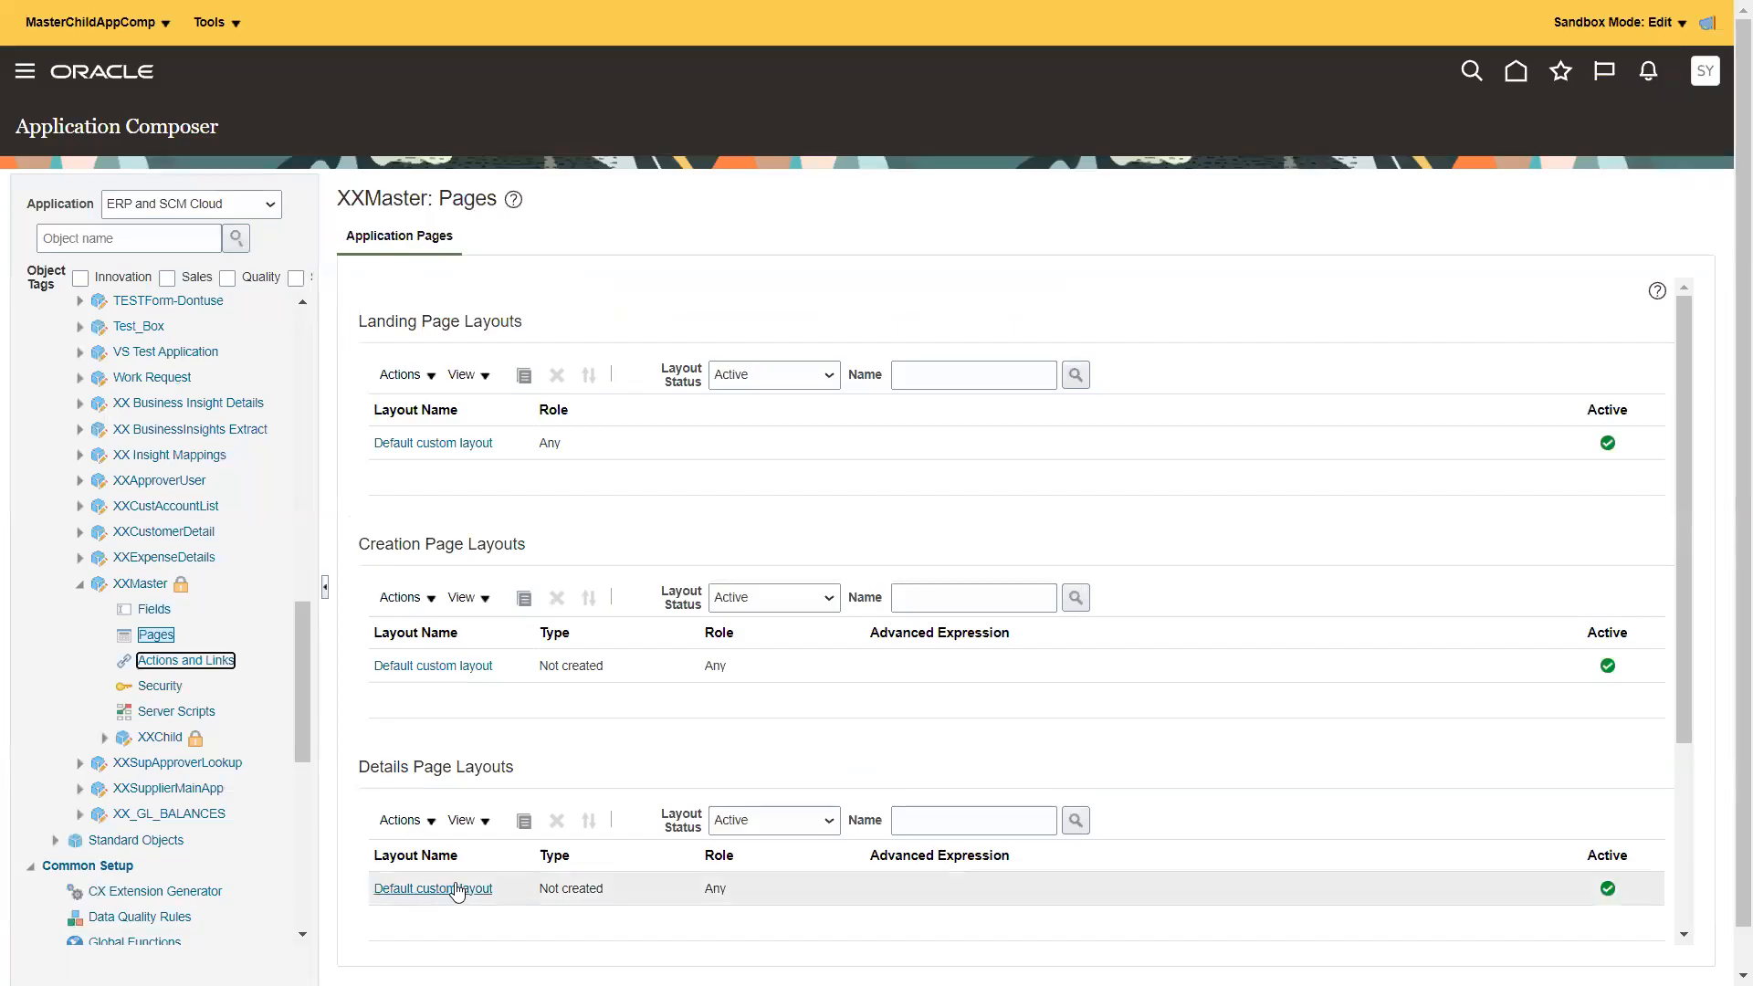
{"action": "left_click", "coordinate": [464, 892]}
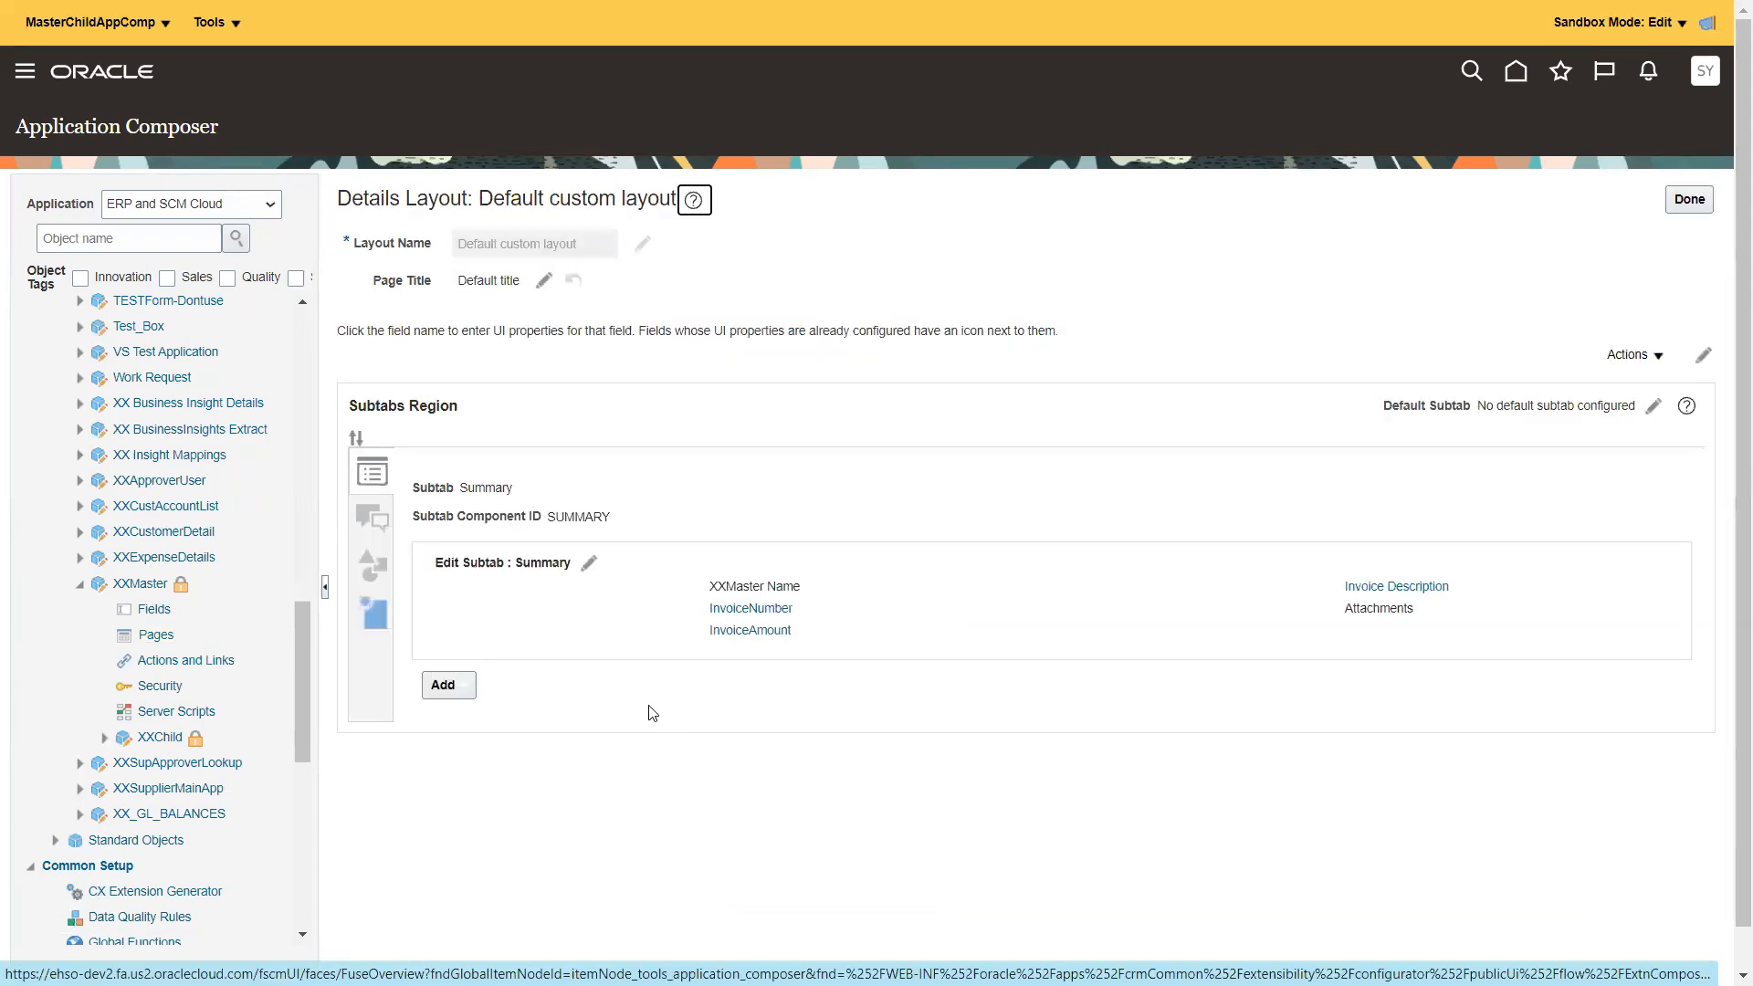
{"action": "left_click", "coordinate": [589, 563]}
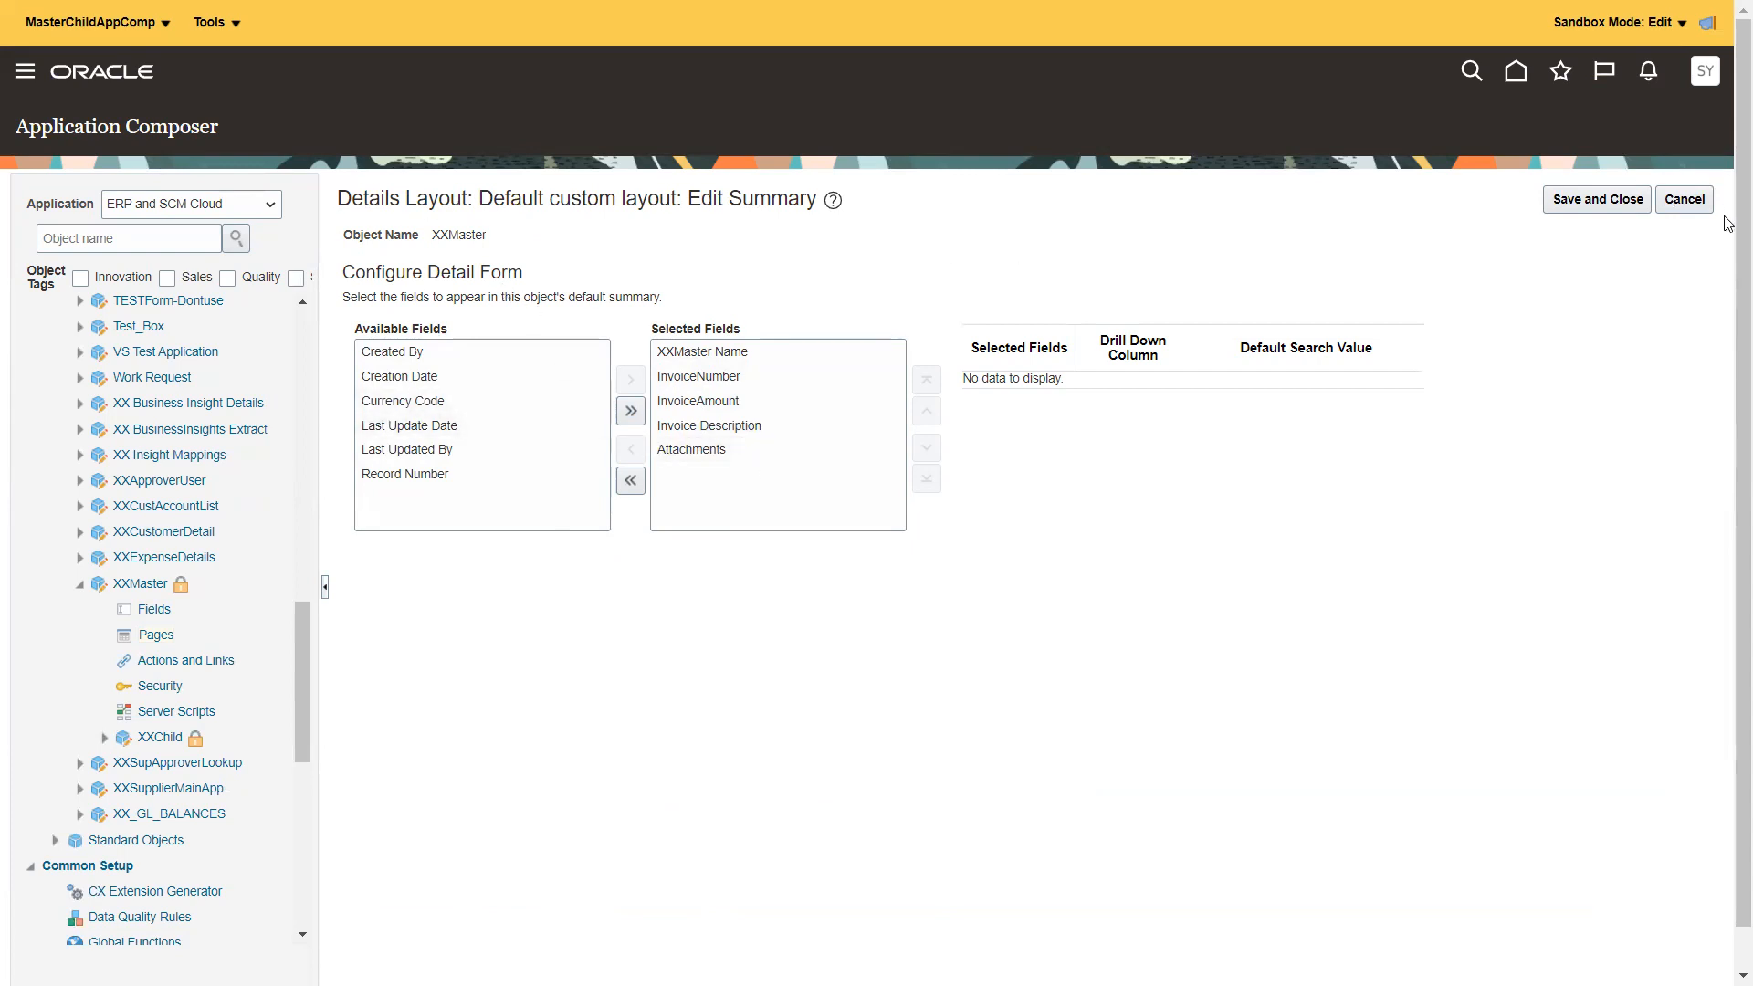
{"action": "left_click", "coordinate": [1684, 199]}
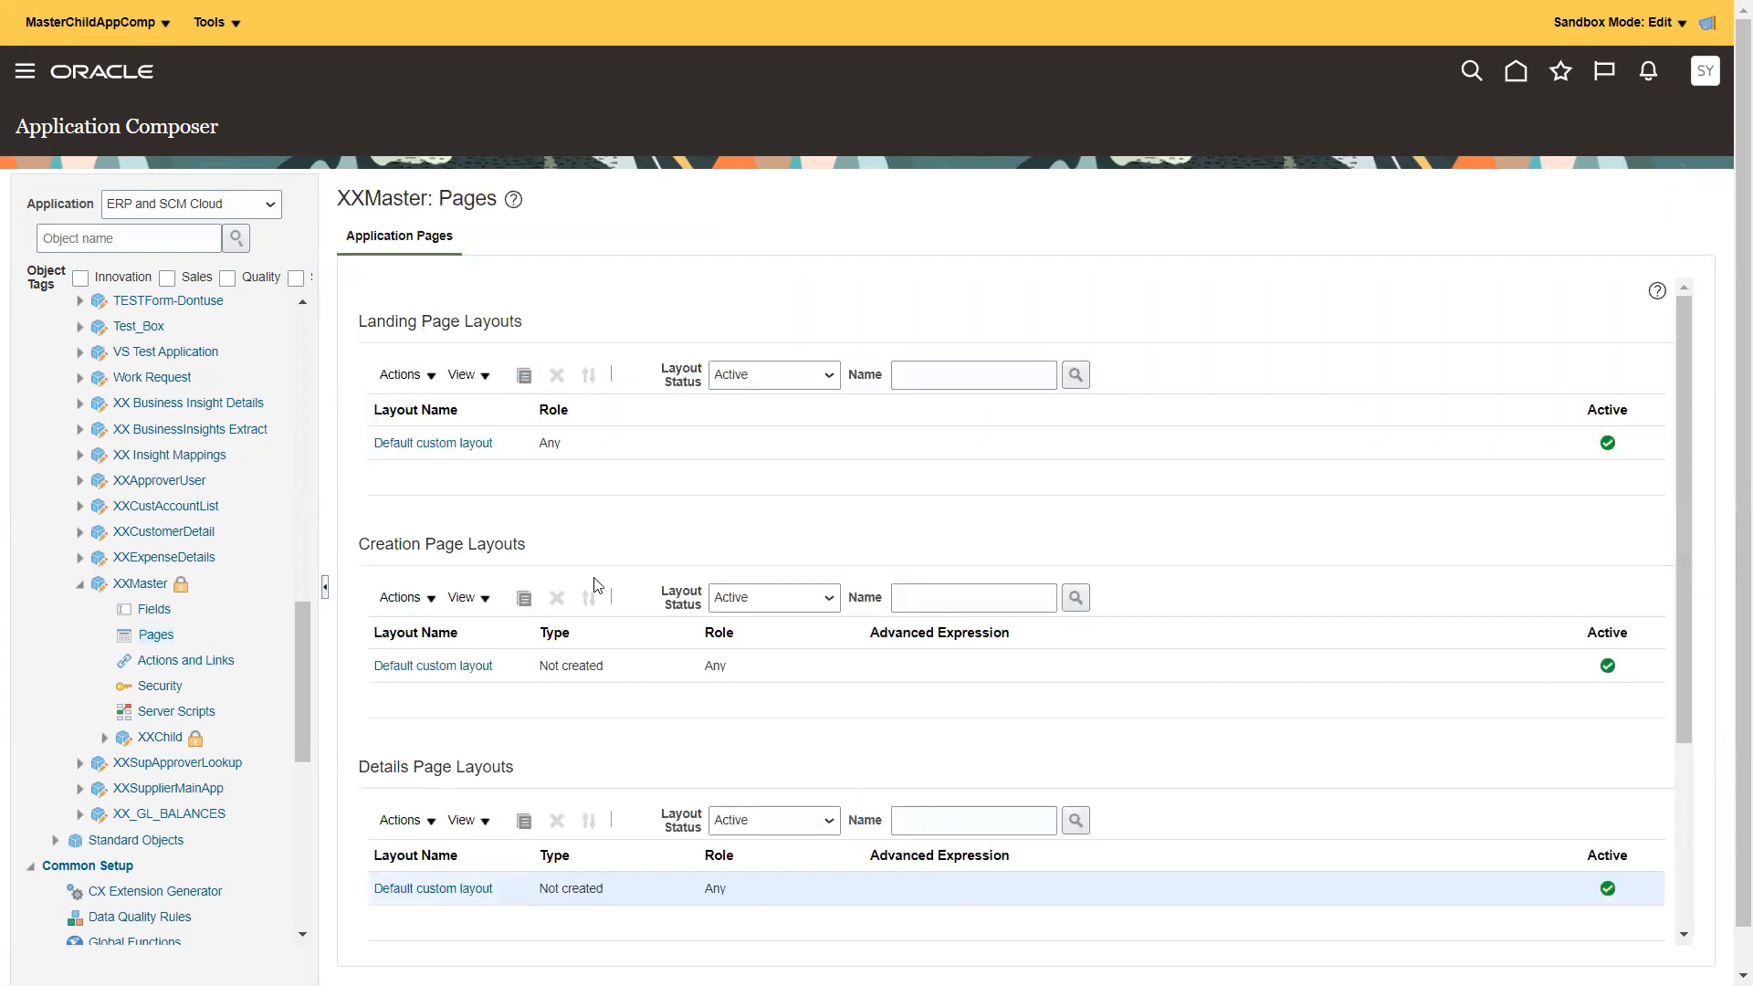
- Inspect the field selection of XXMaster's default custom creation page layout, and exit without saving
{"action": "left_click", "coordinate": [435, 666]}
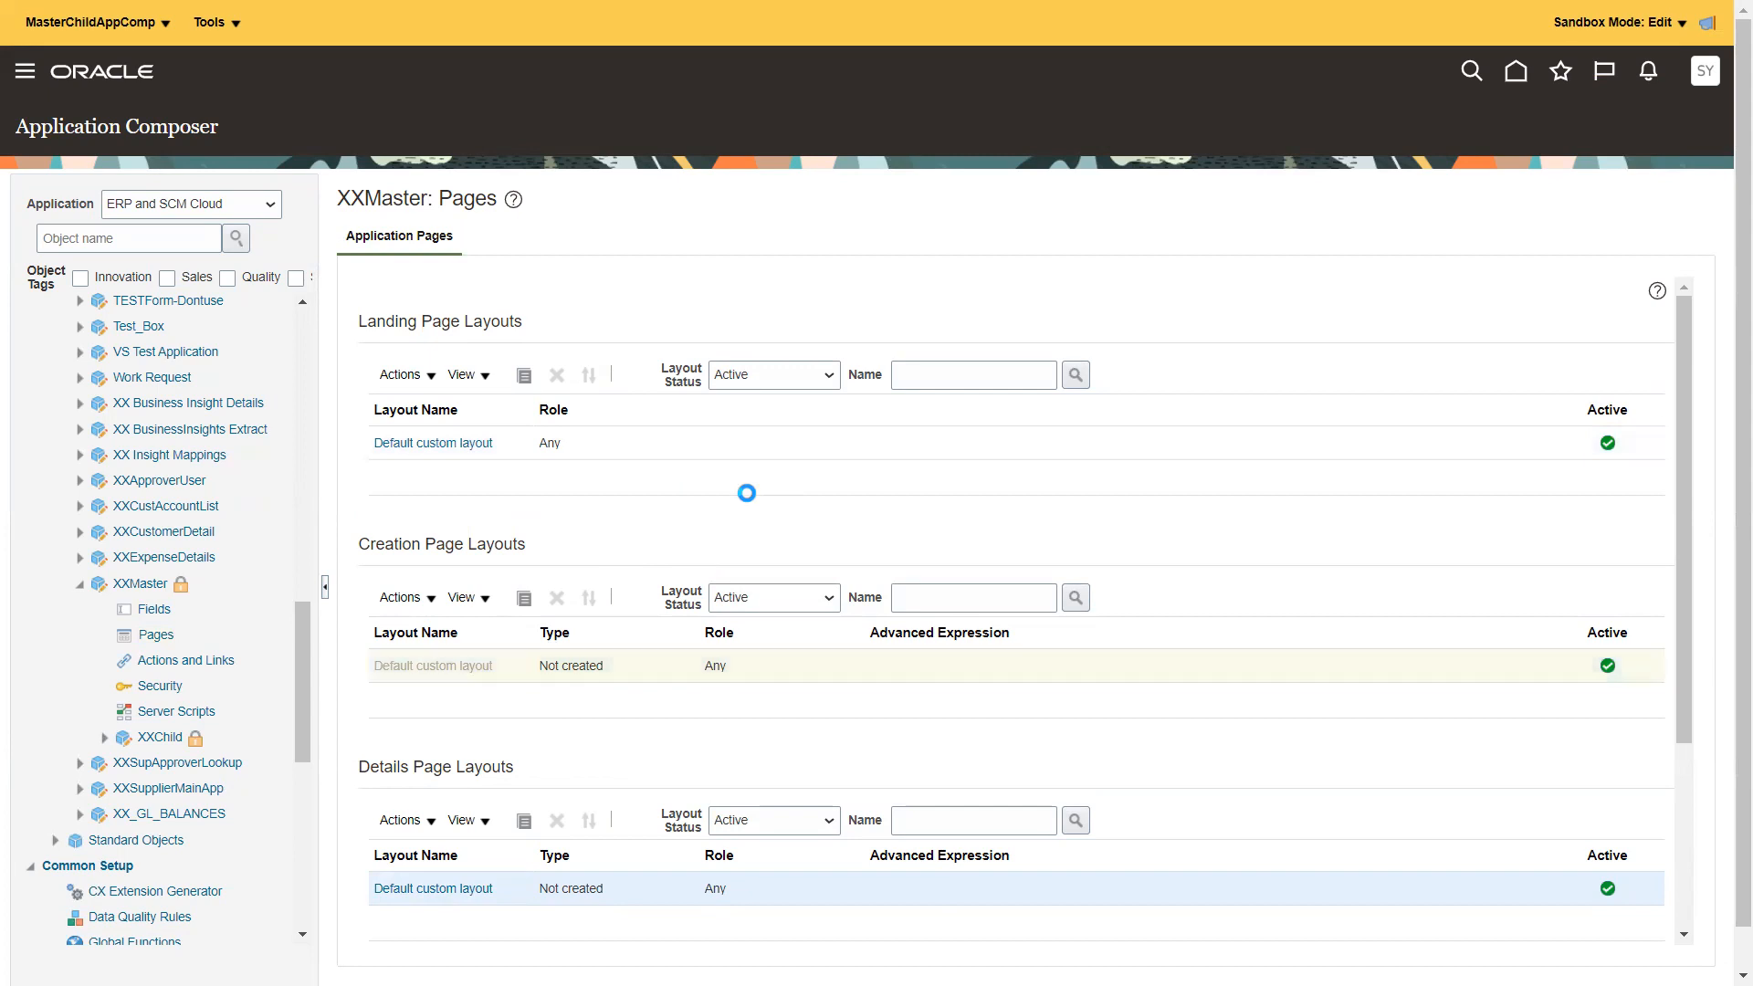
{"action": "left_click_drag", "start_coordinate": [617, 455], "coordinate": [521, 419]}
{"action": "left_click", "coordinate": [525, 426]}
{"action": "left_click", "coordinate": [490, 375]}
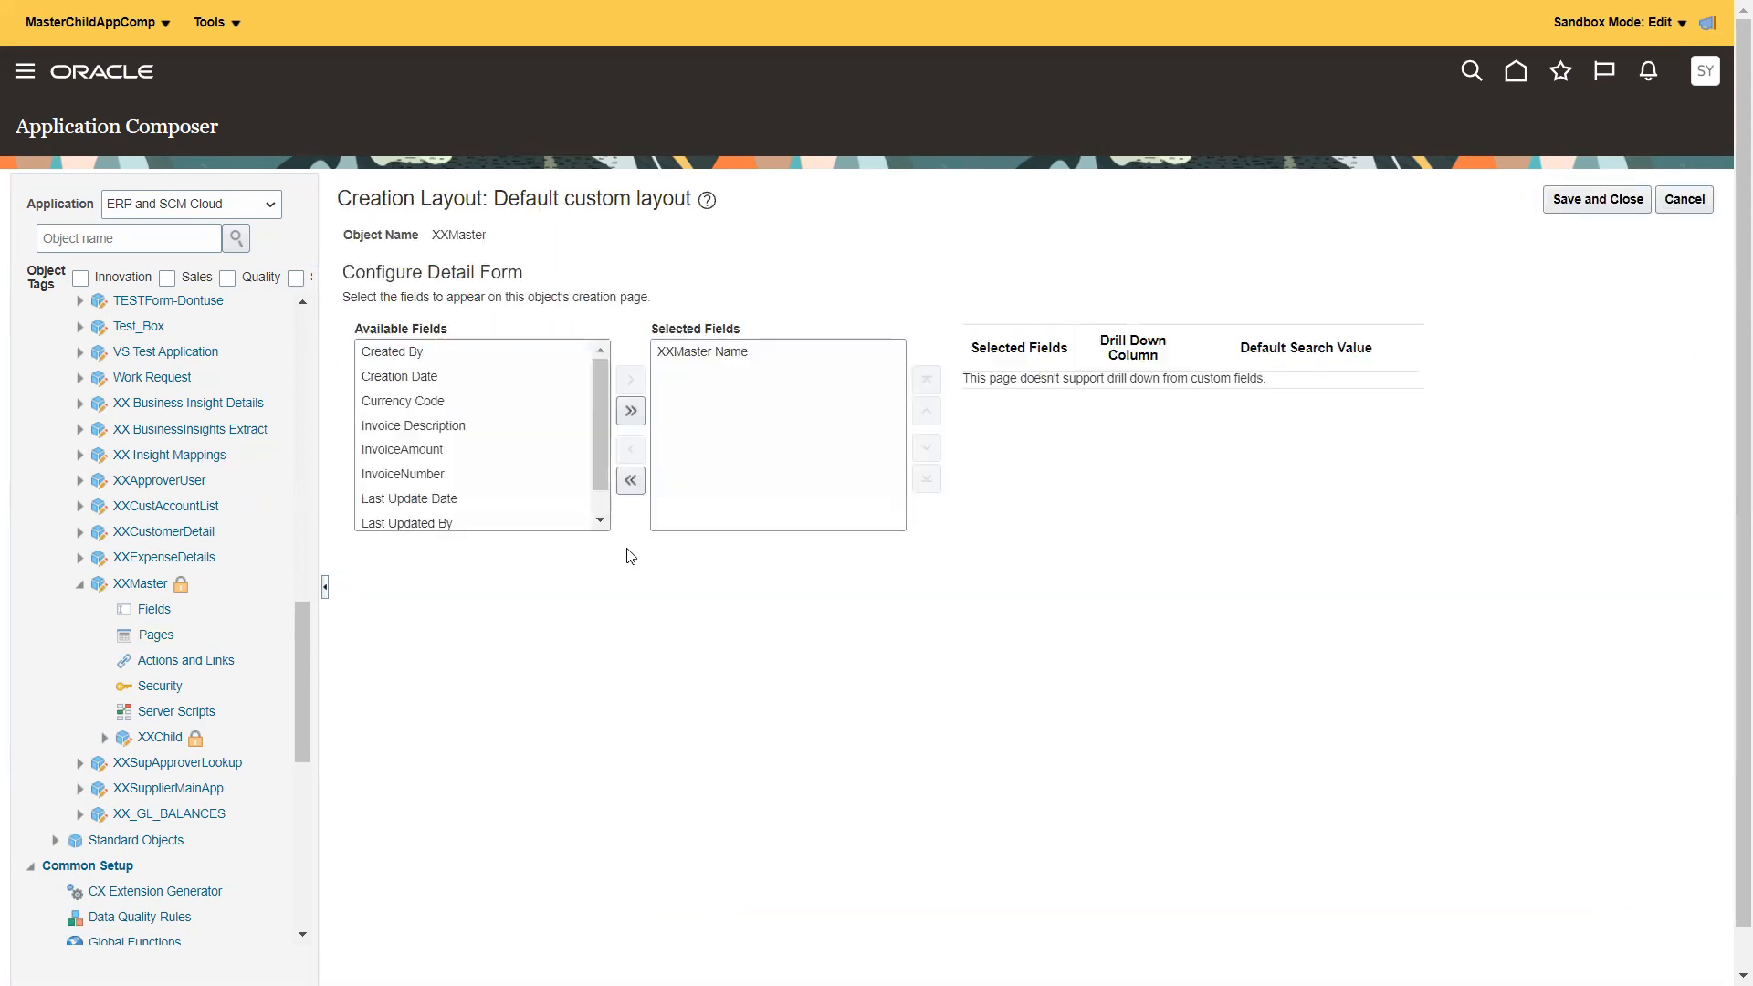
{"action": "left_click_drag", "start_coordinate": [597, 468], "coordinate": [593, 391]}
{"action": "left_click", "coordinate": [1697, 206]}
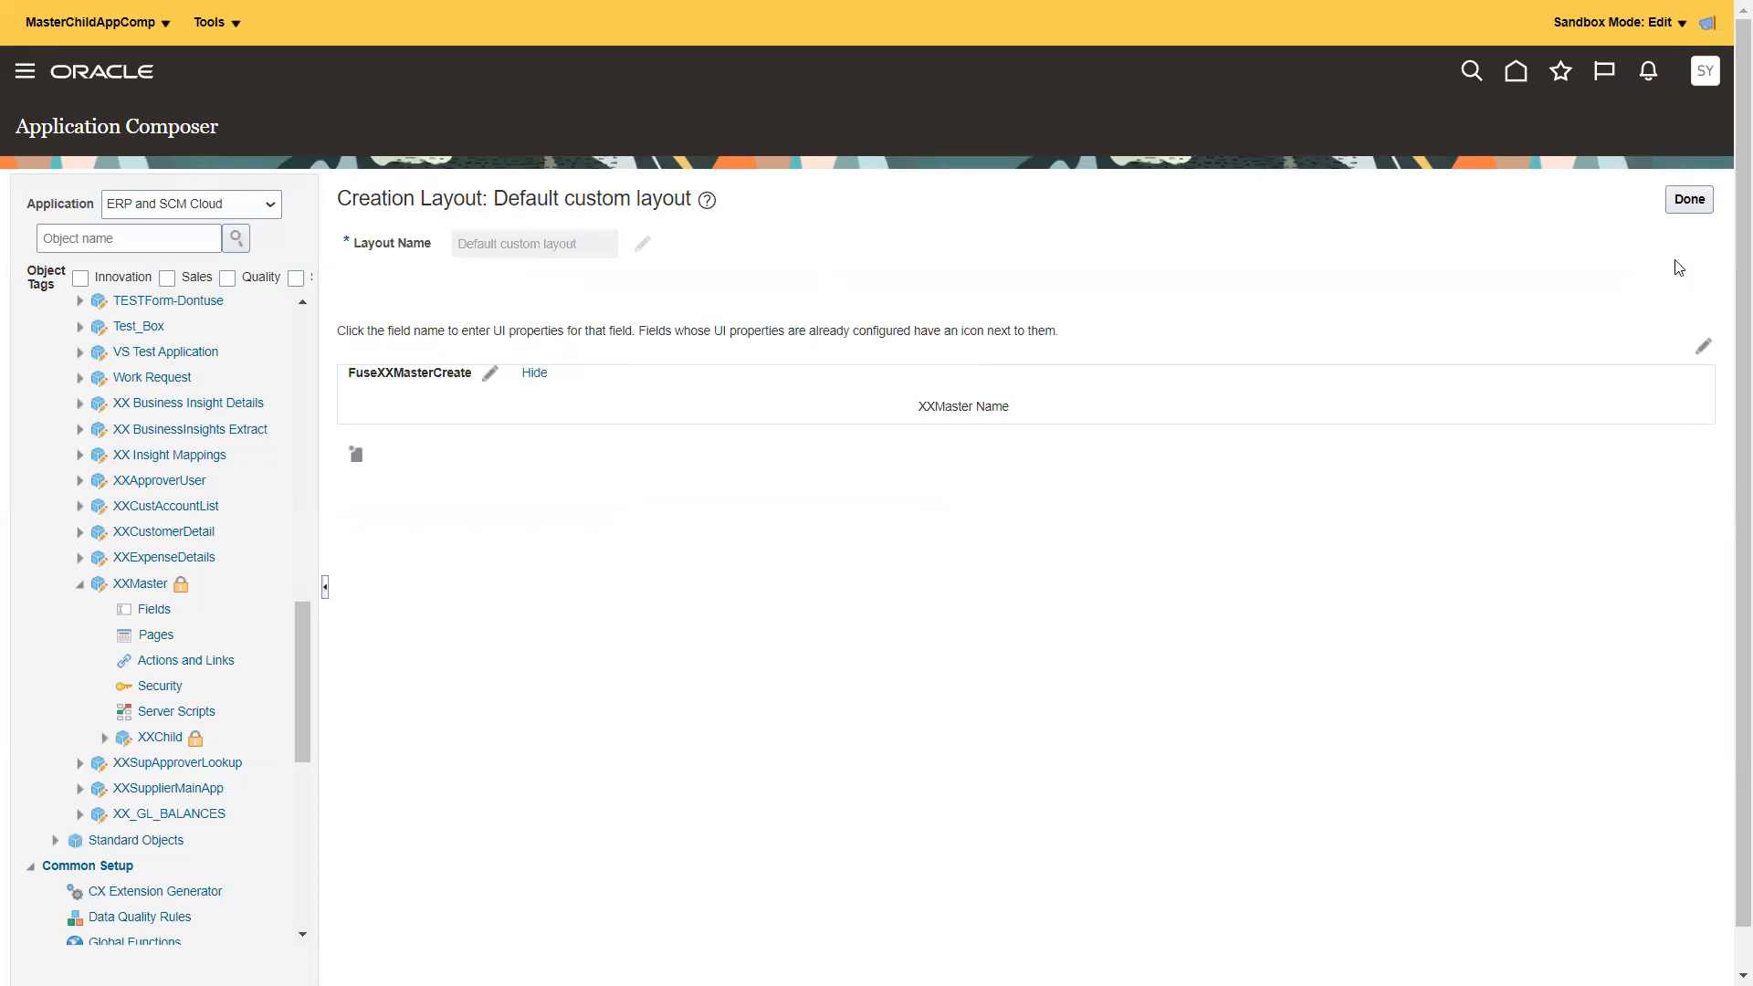
{"action": "left_click", "coordinate": [1689, 200]}
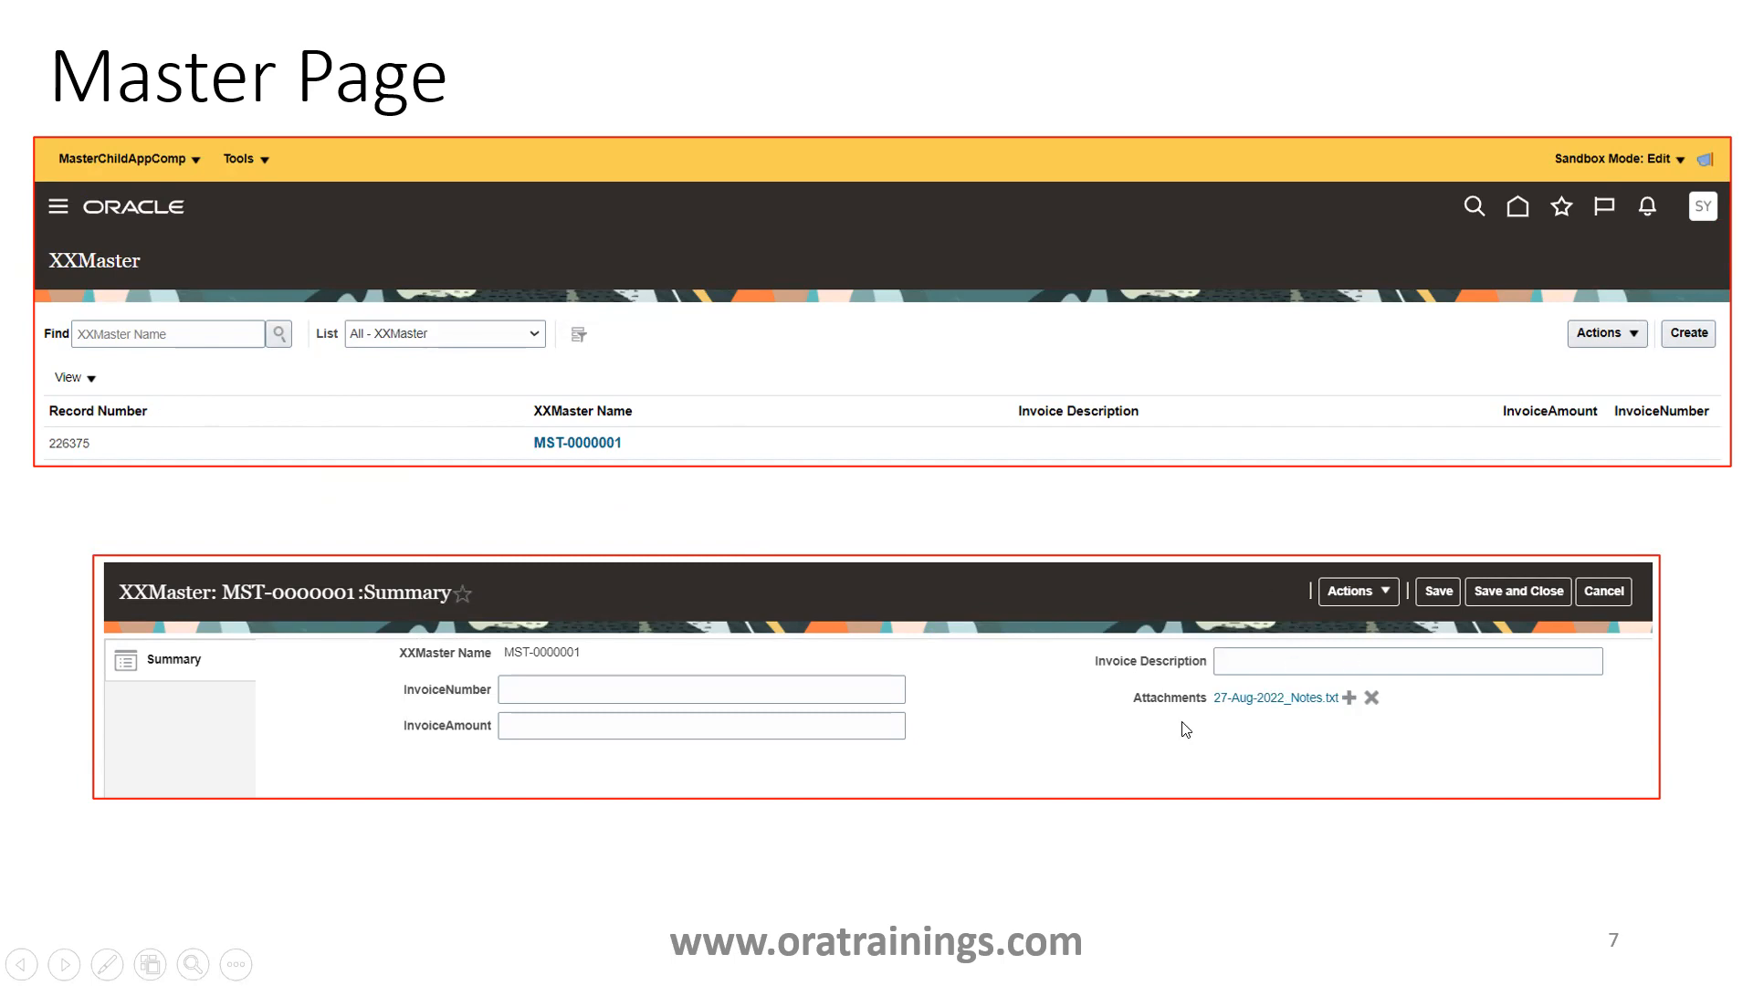
- Switch to the XXMaster records page, create and save a new record, and check the summary of MST-0000001
{"action": "key", "text": "alt+Tab"}
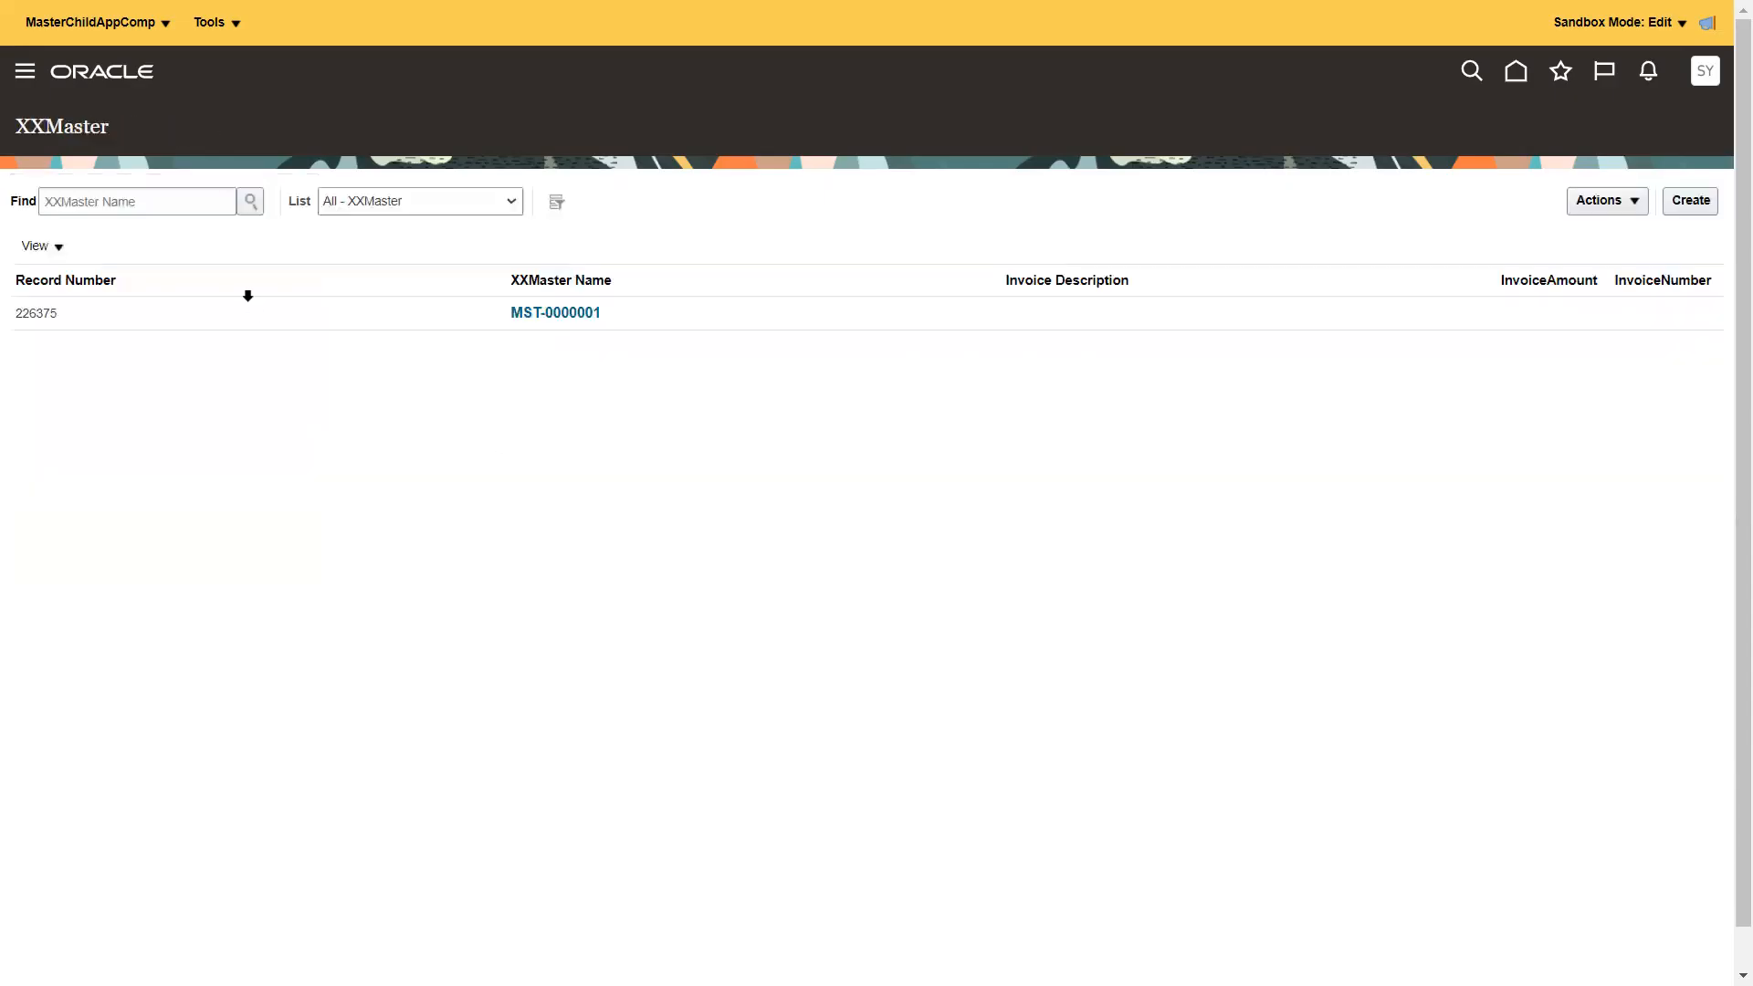
{"action": "left_click", "coordinate": [1692, 201]}
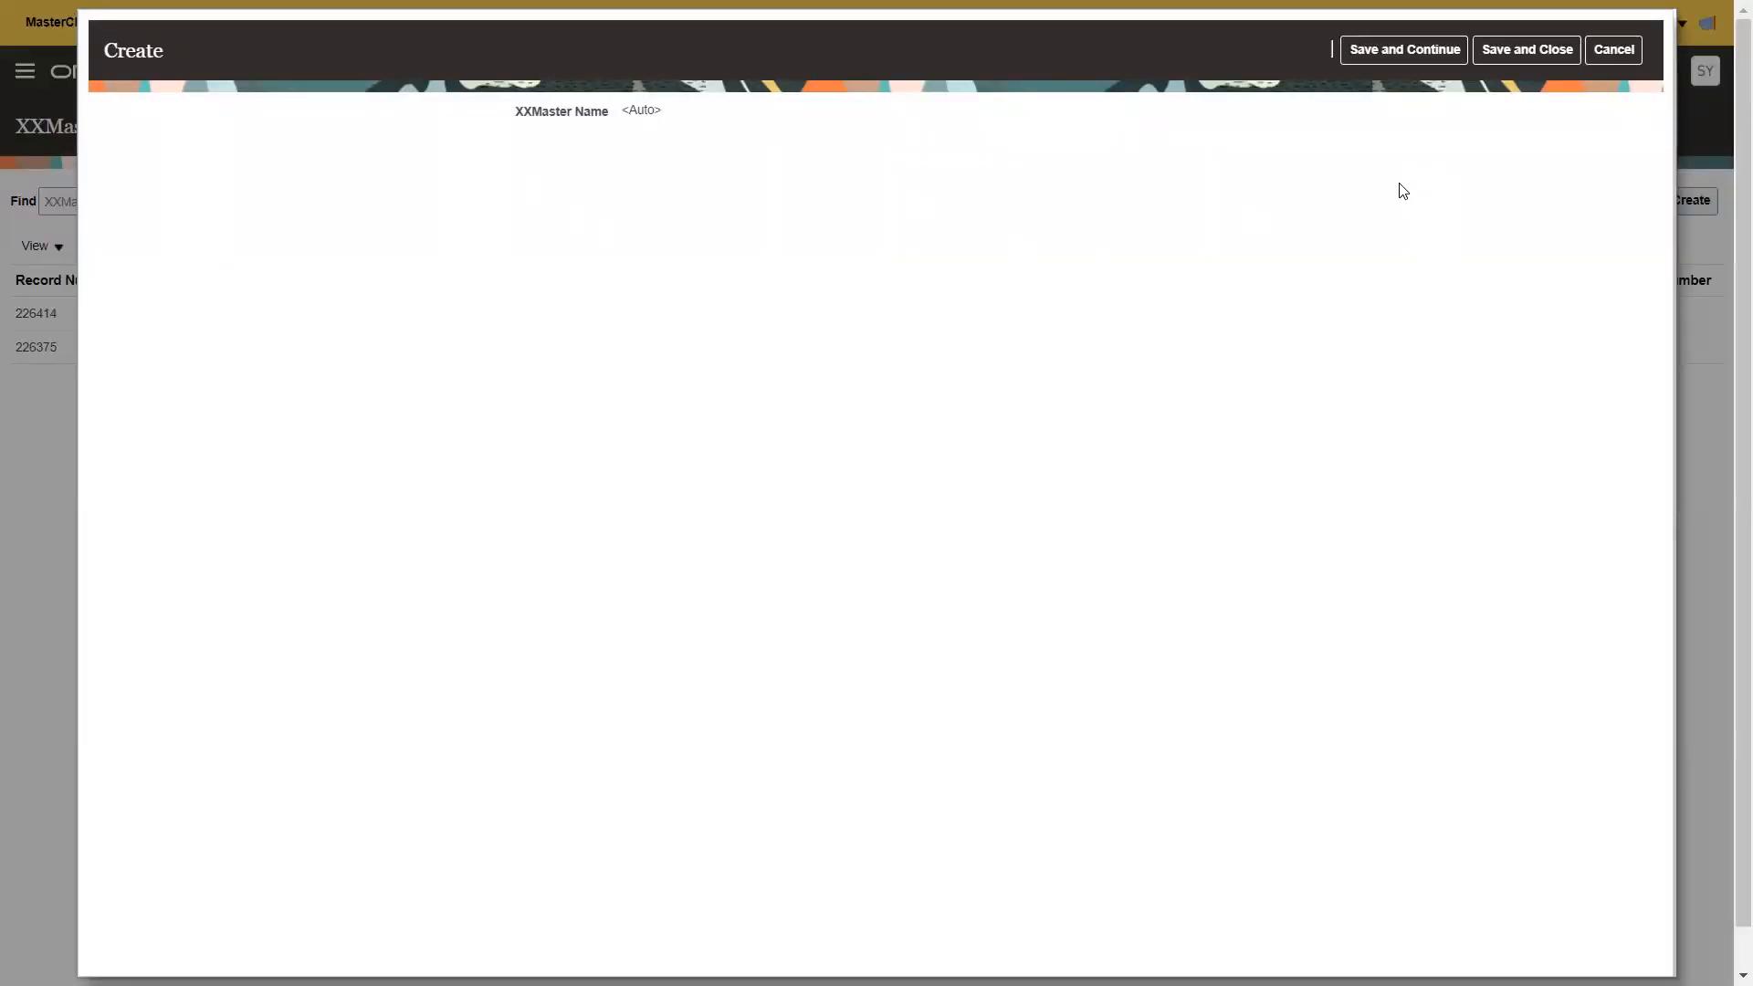
{"action": "left_click", "coordinate": [1559, 54]}
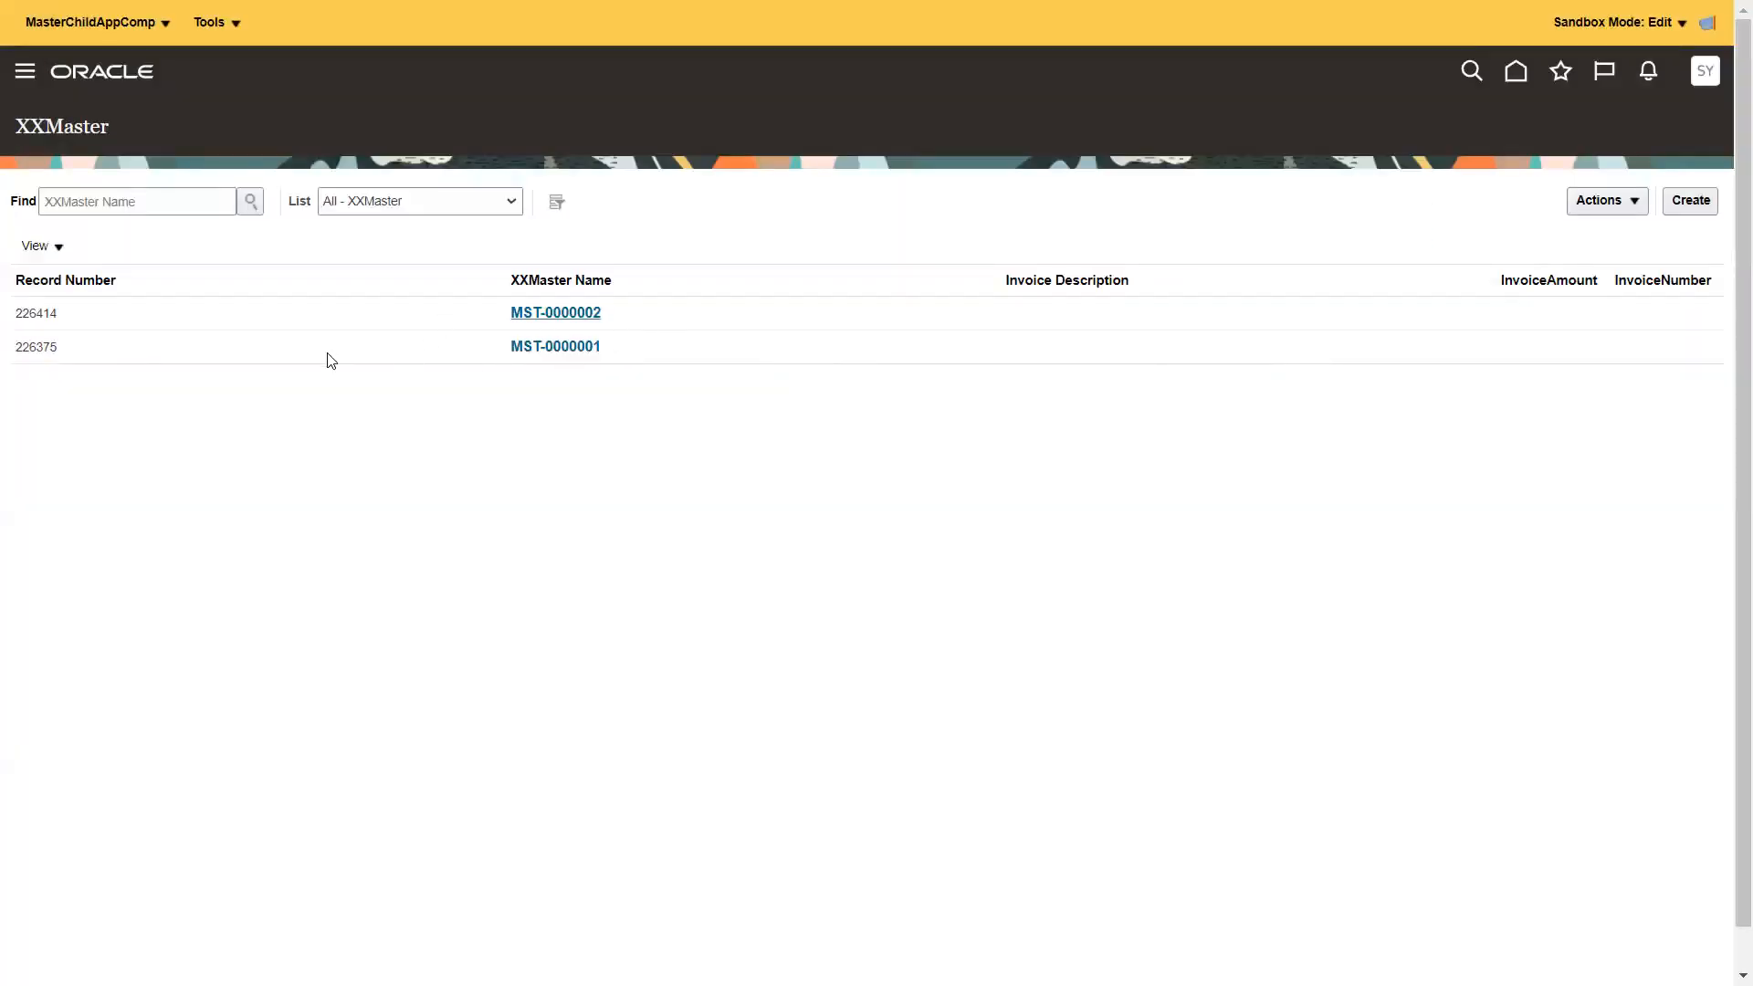
{"action": "left_click", "coordinate": [544, 352]}
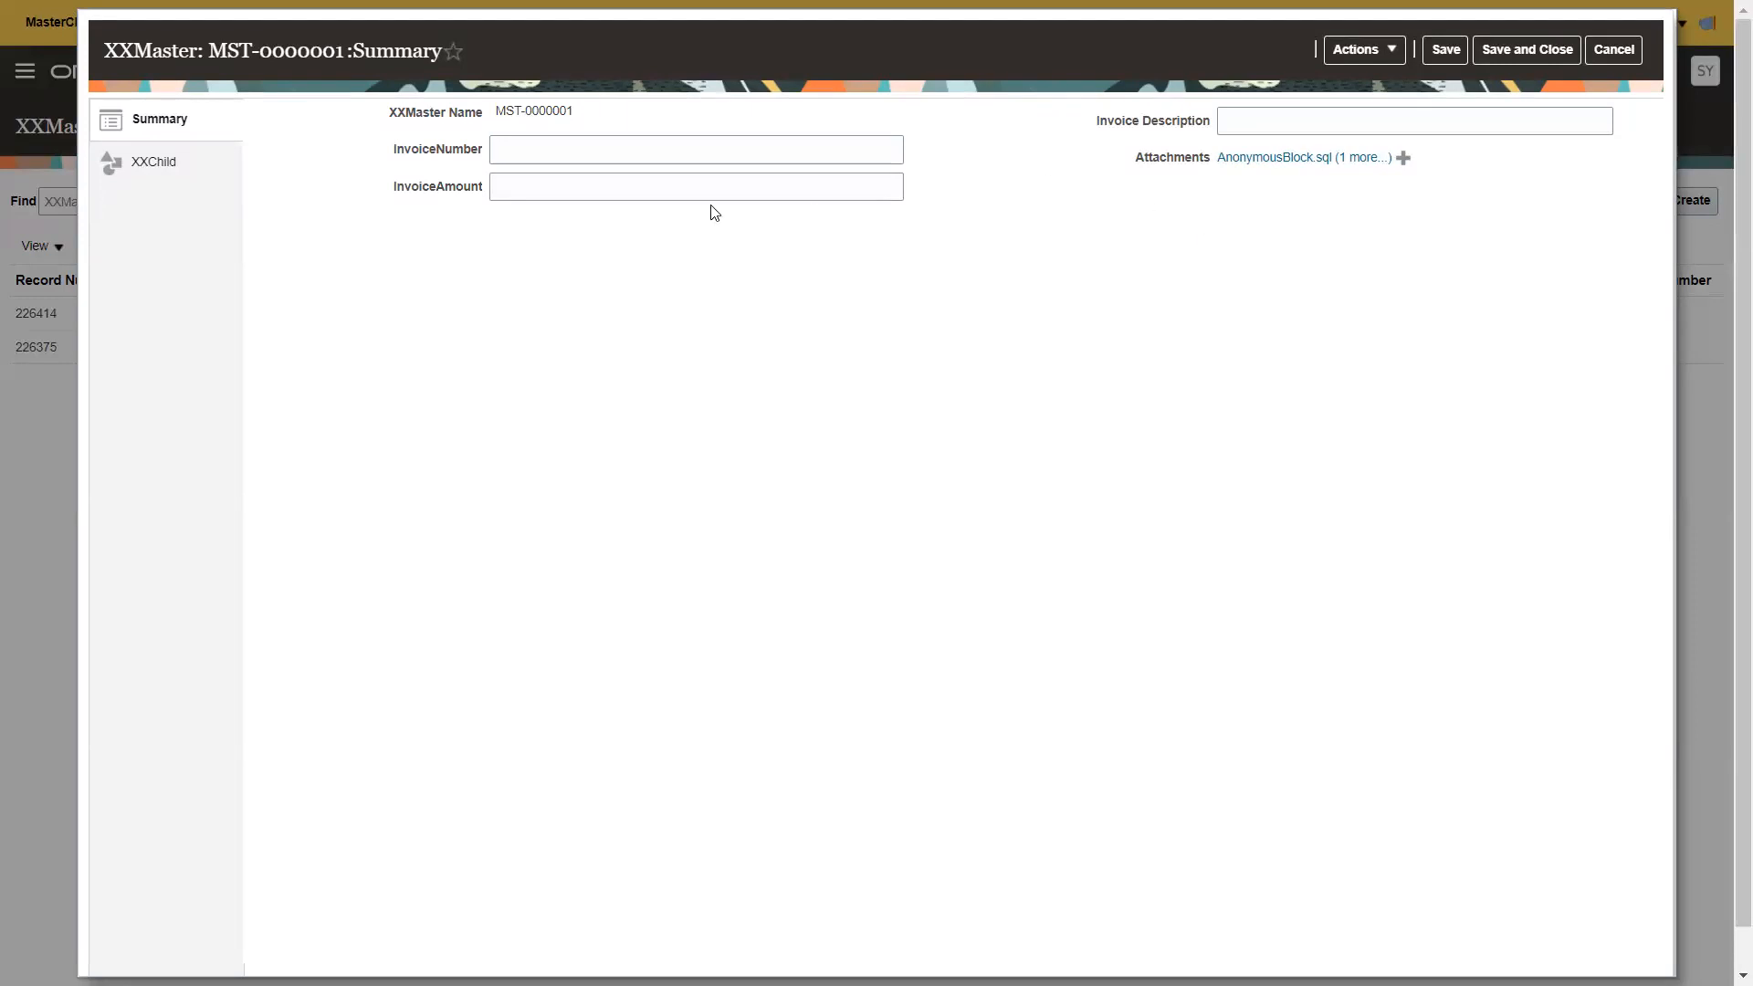
{"action": "left_click", "coordinate": [1612, 53]}
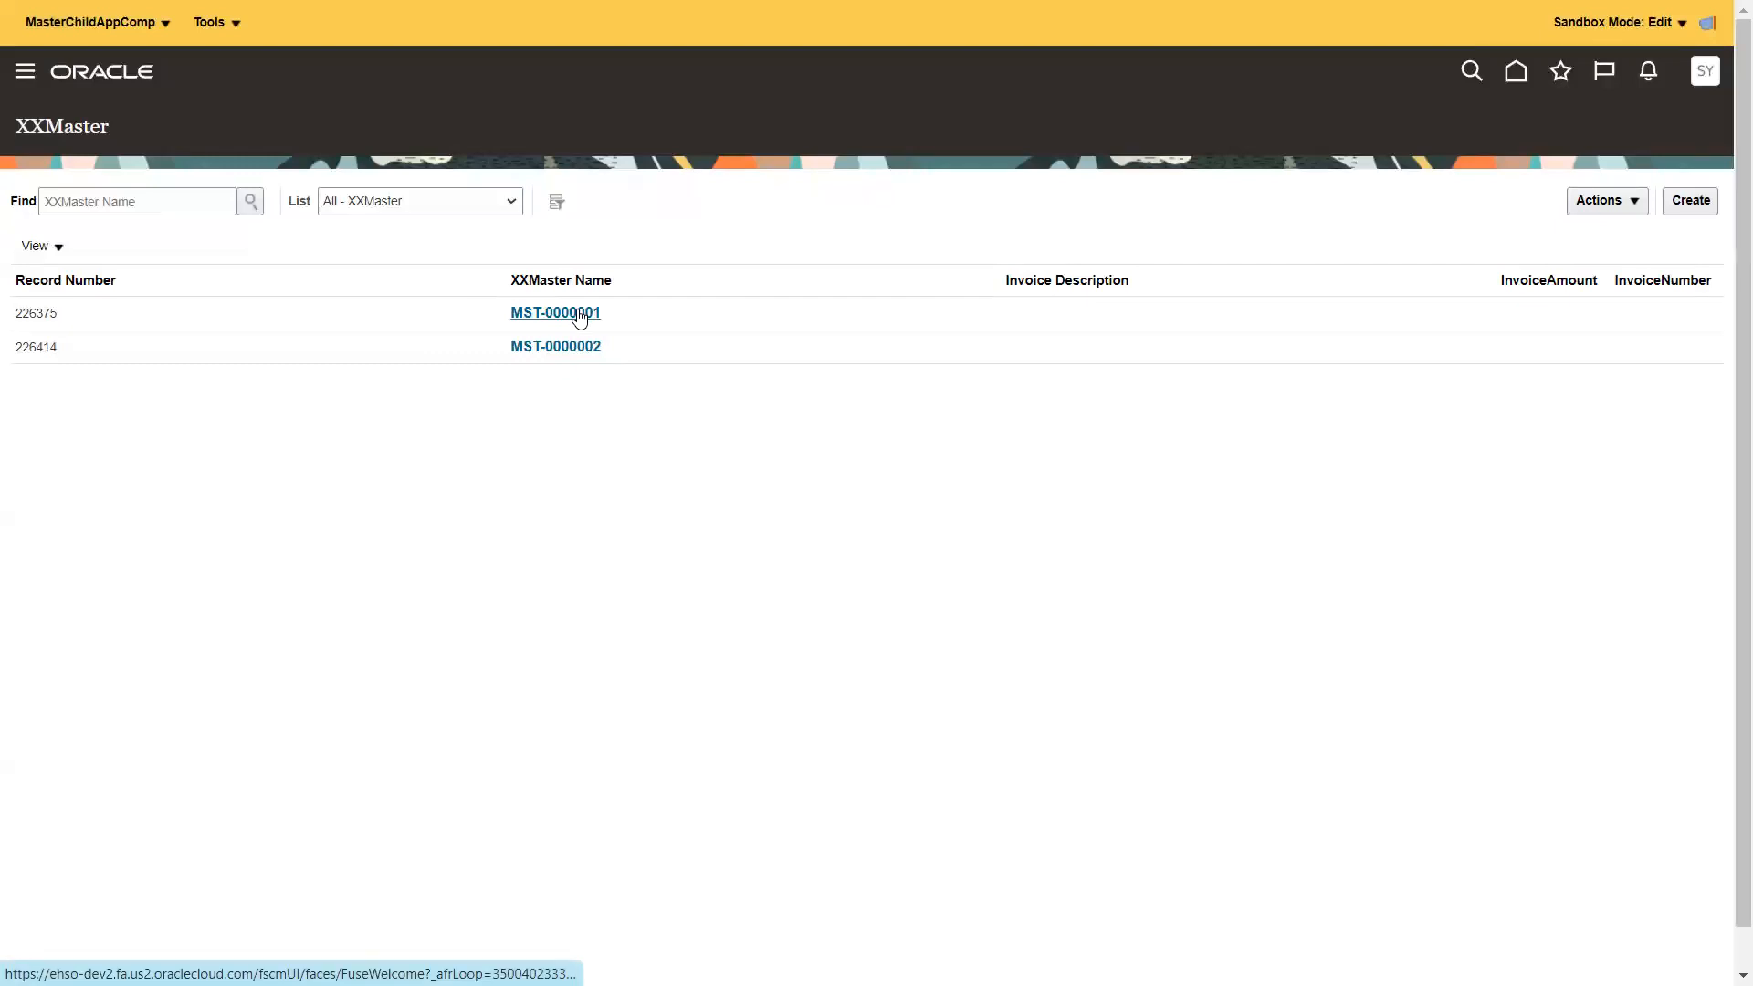
- Attach the file 05-Jan-2024_Notes.txt to record MST-0000002, and save and close the record
{"action": "left_click", "coordinate": [554, 346]}
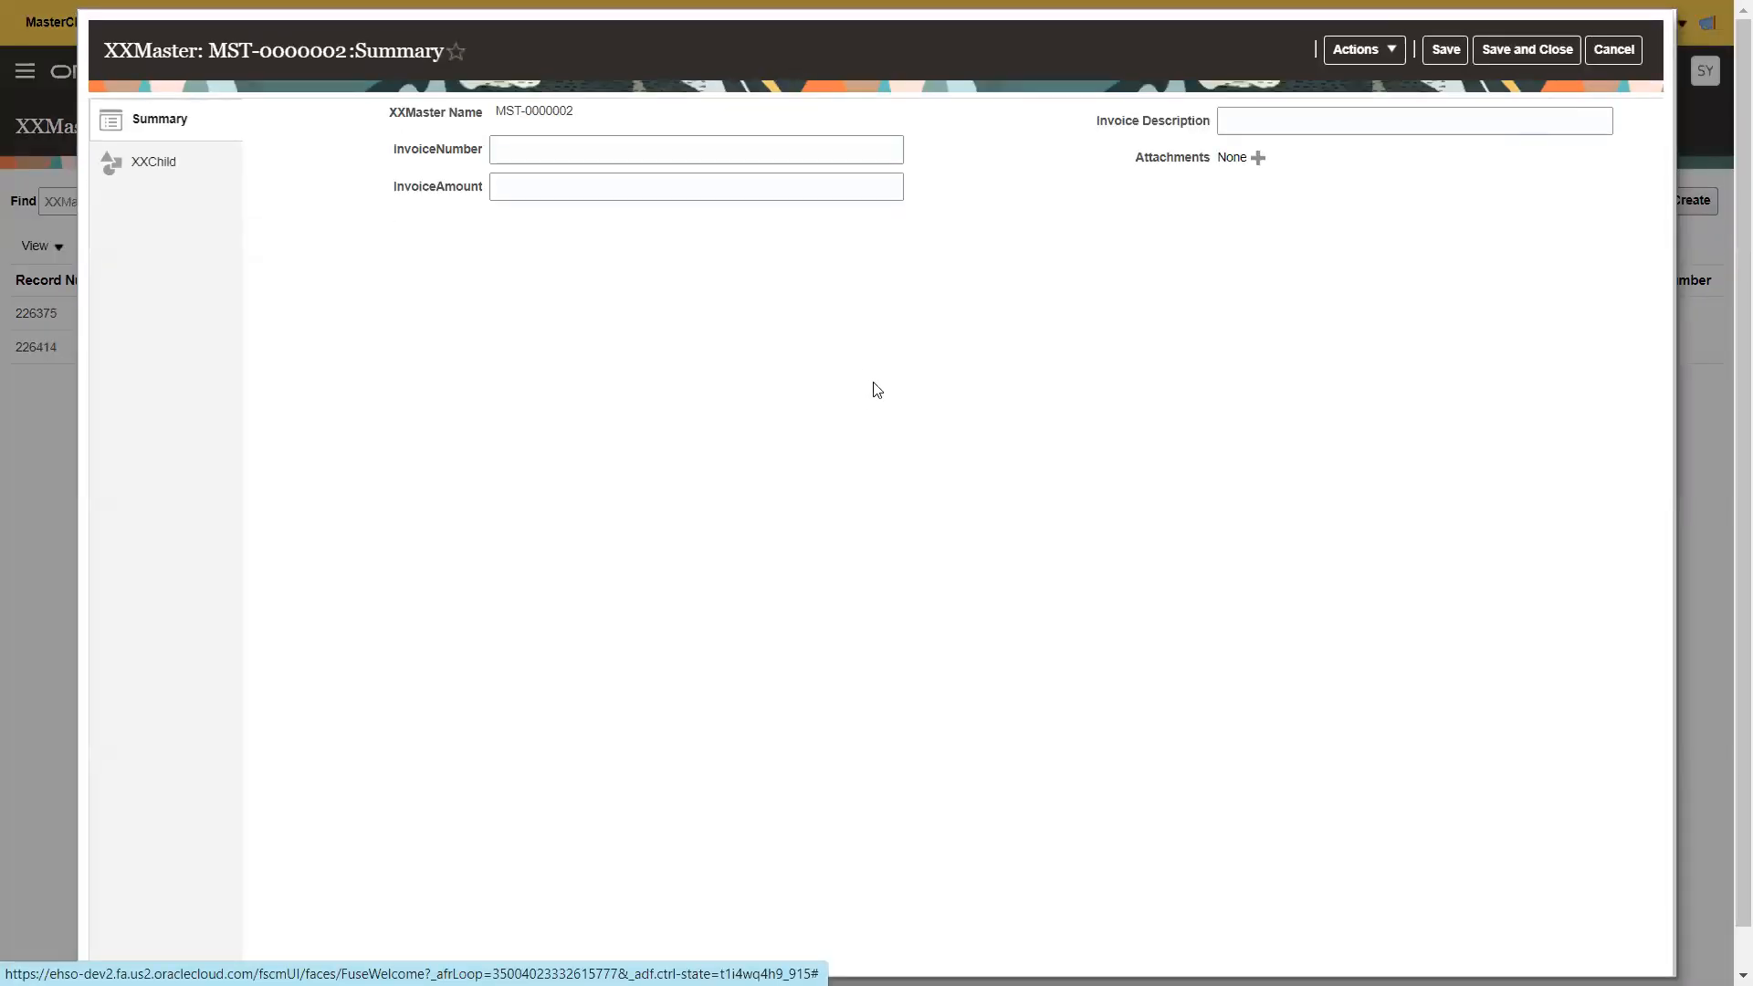
{"action": "left_click", "coordinate": [1259, 158]}
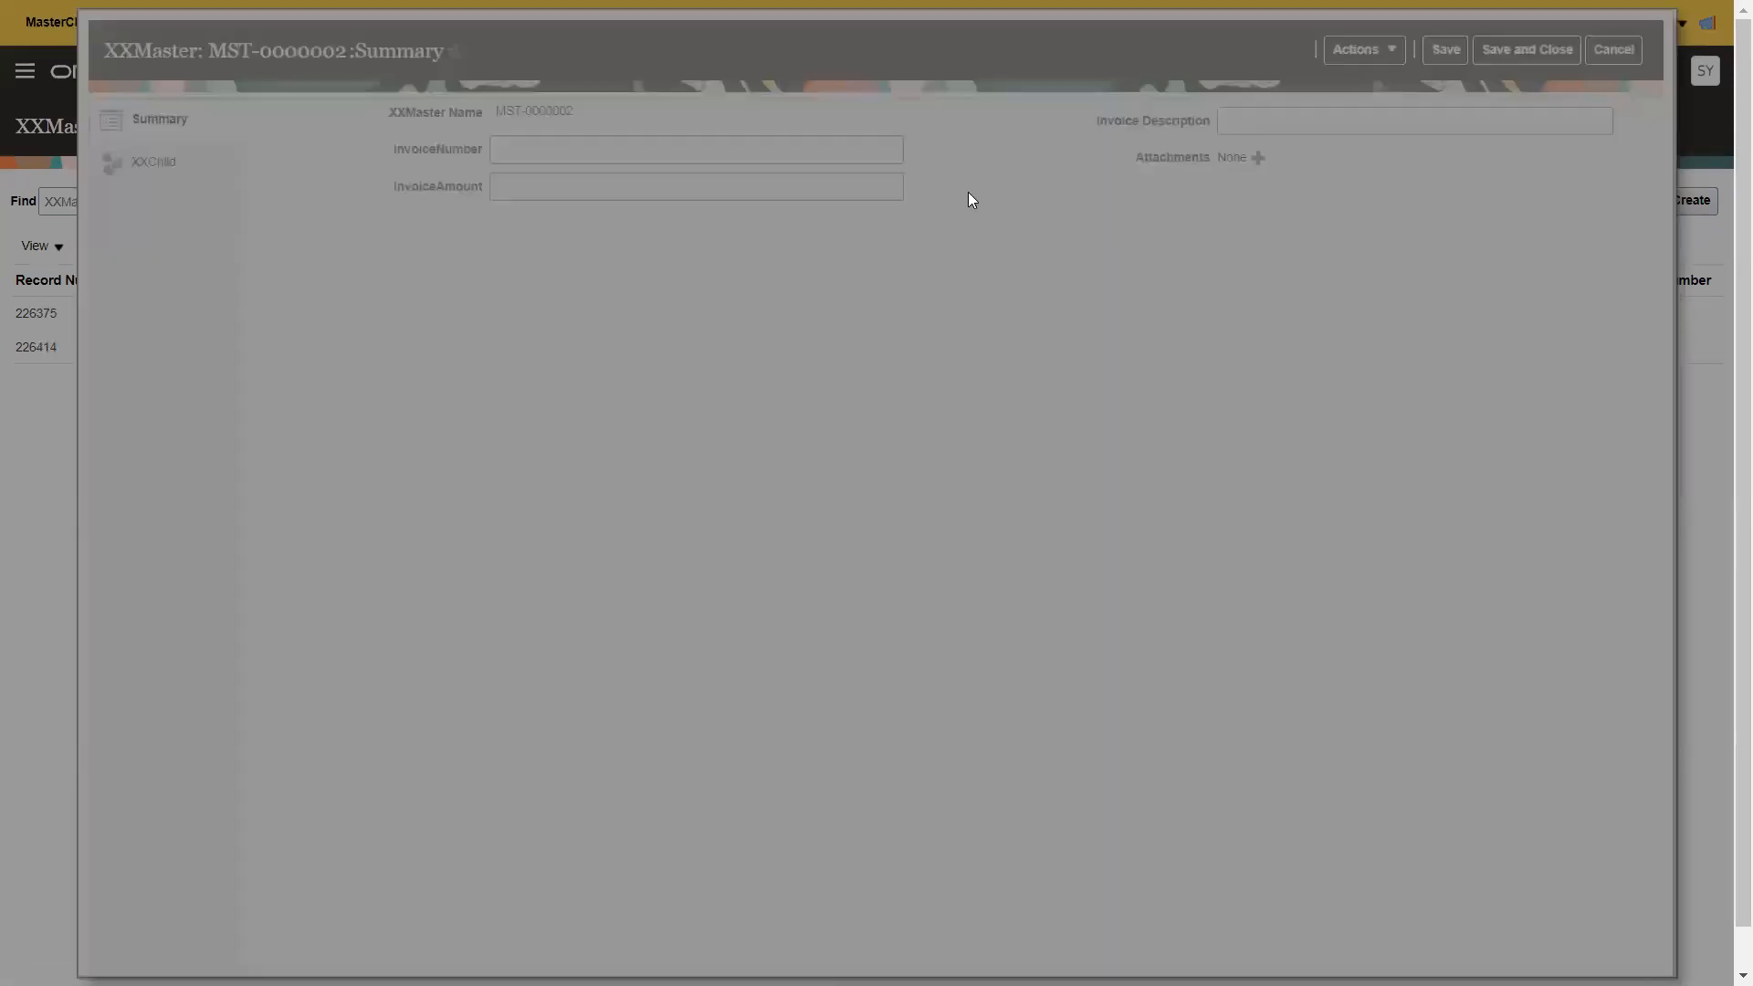
{"action": "left_click", "coordinate": [750, 553]}
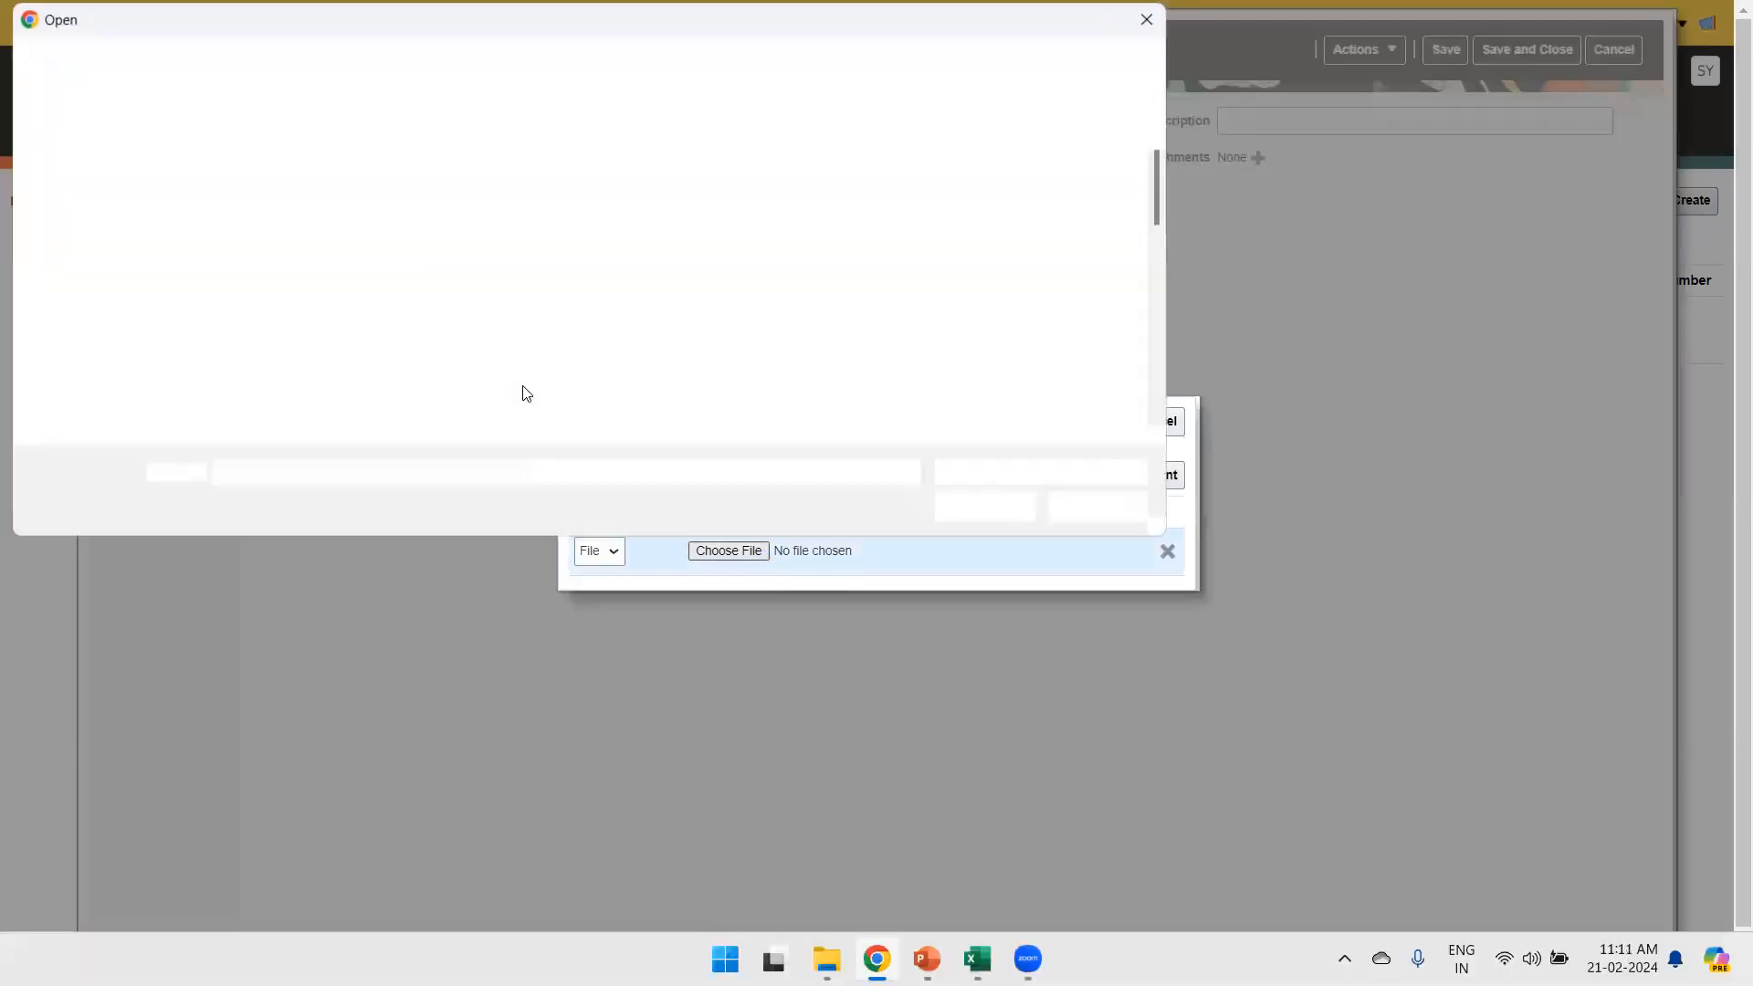
{"action": "double_click", "coordinate": [636, 240]}
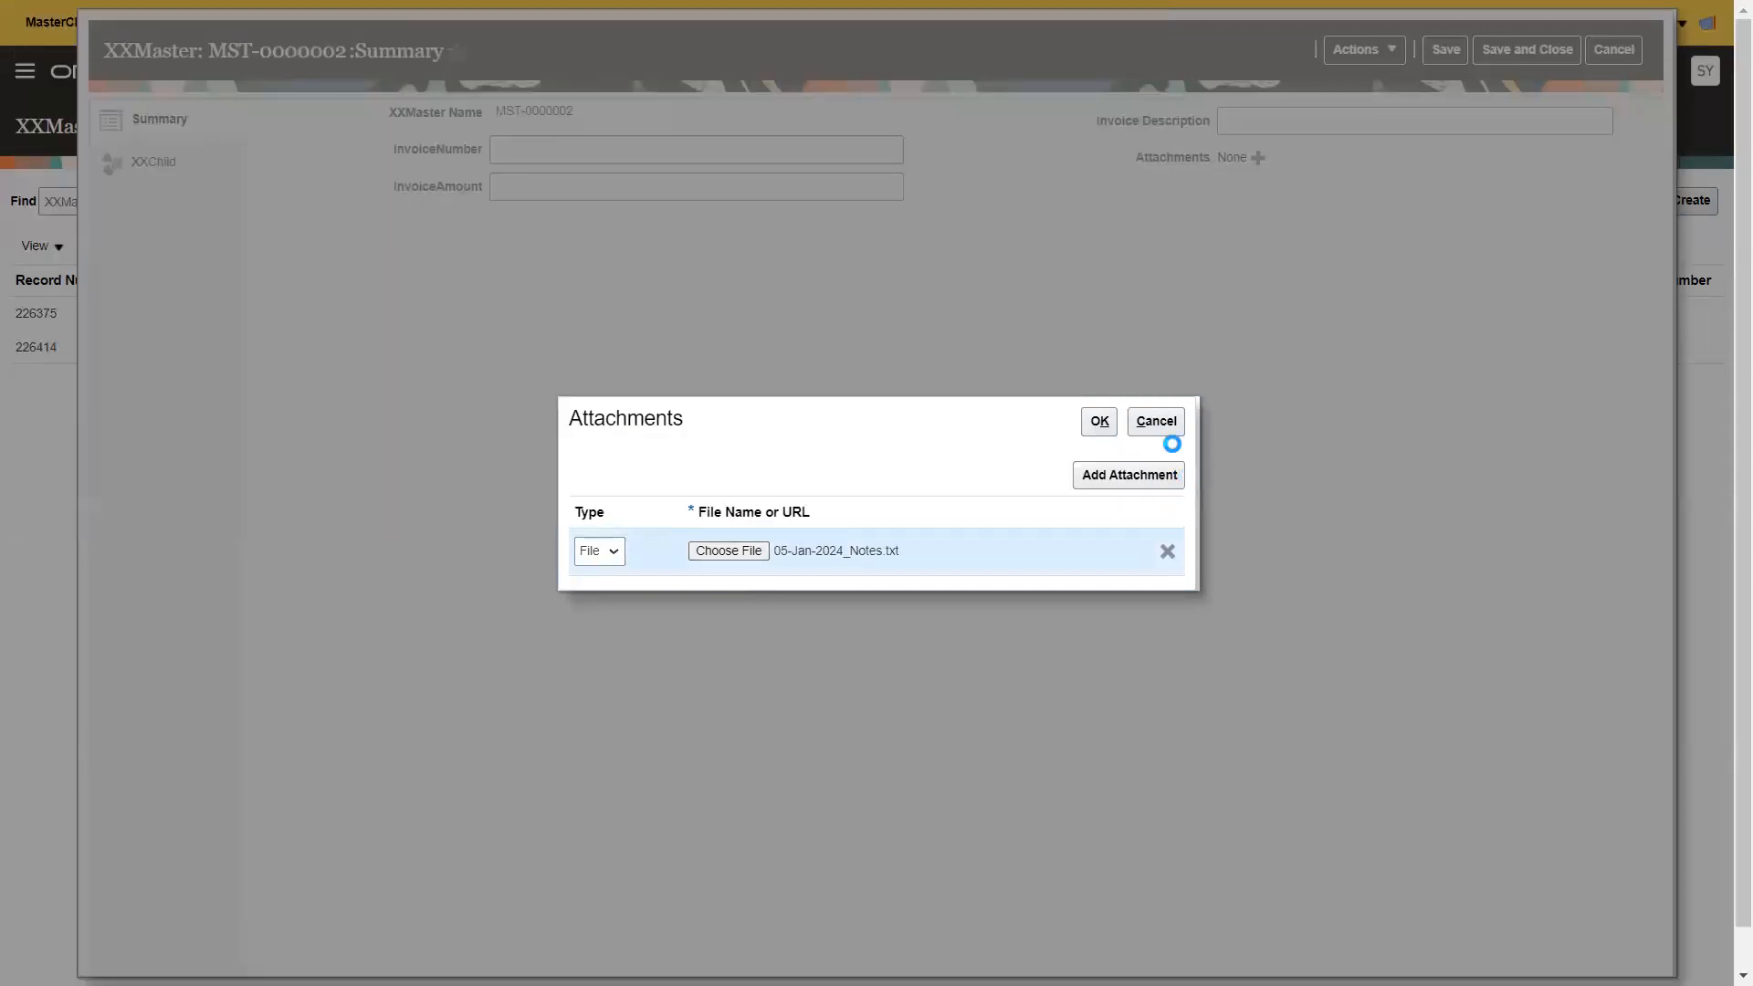
{"action": "left_click", "coordinate": [1096, 420]}
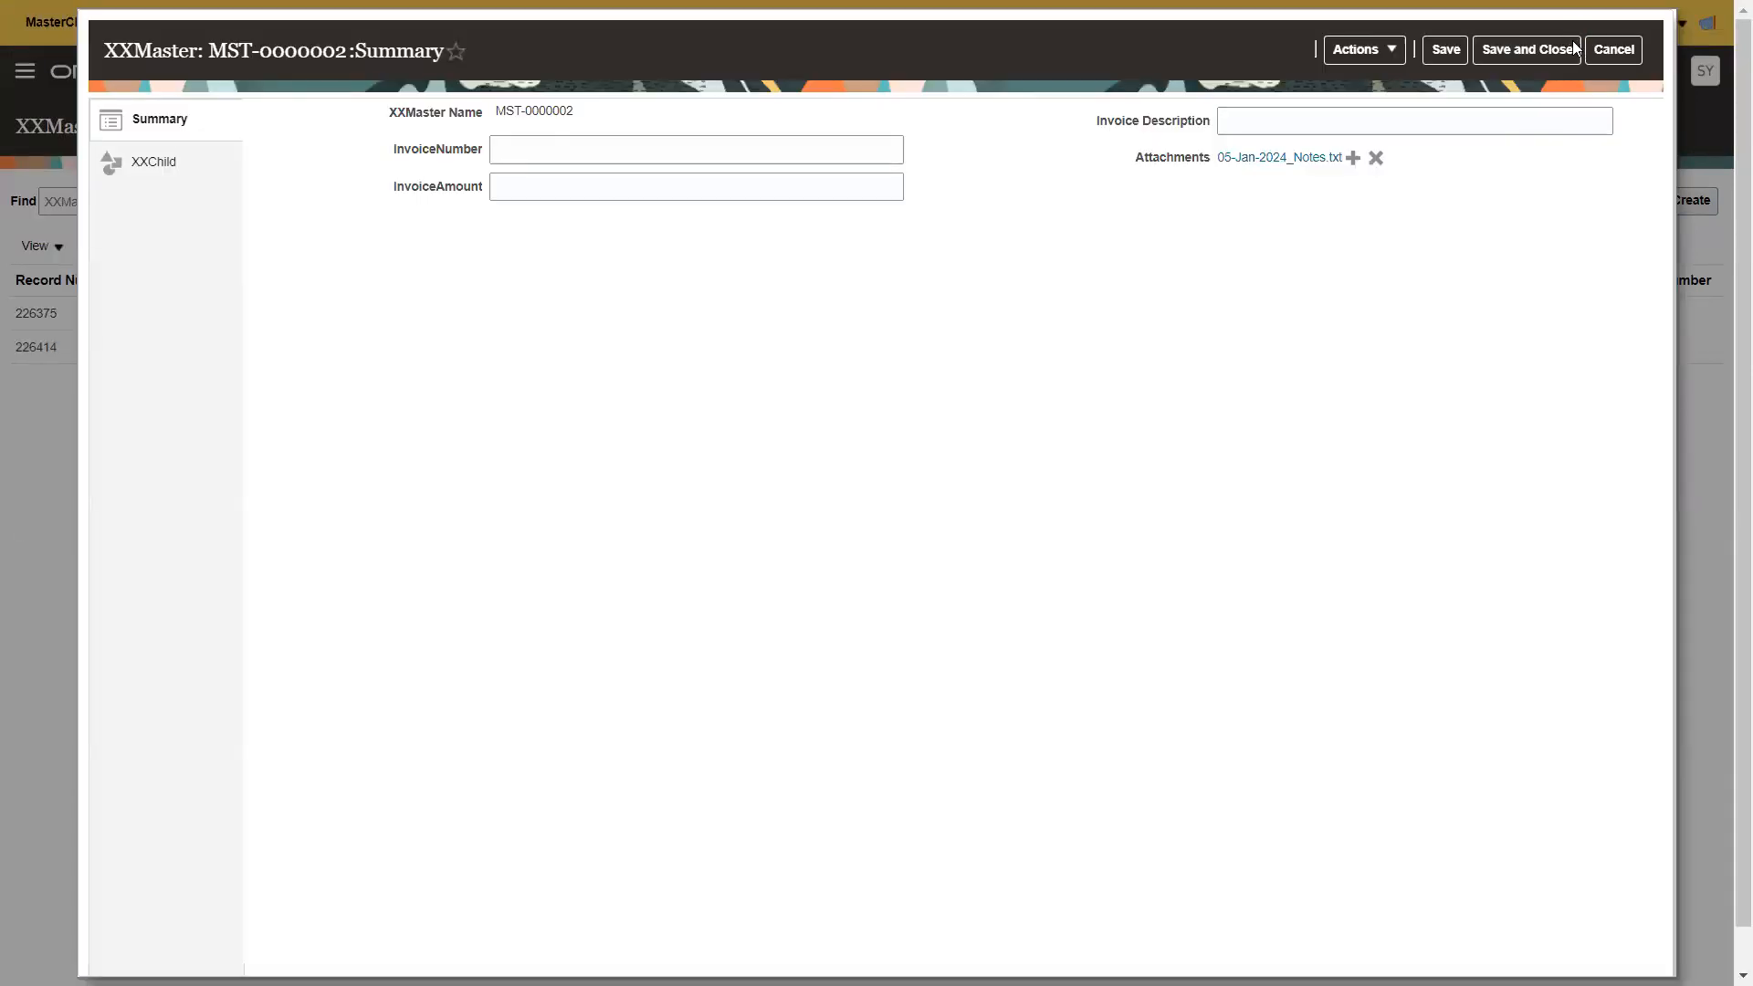
{"action": "left_click", "coordinate": [1573, 47]}
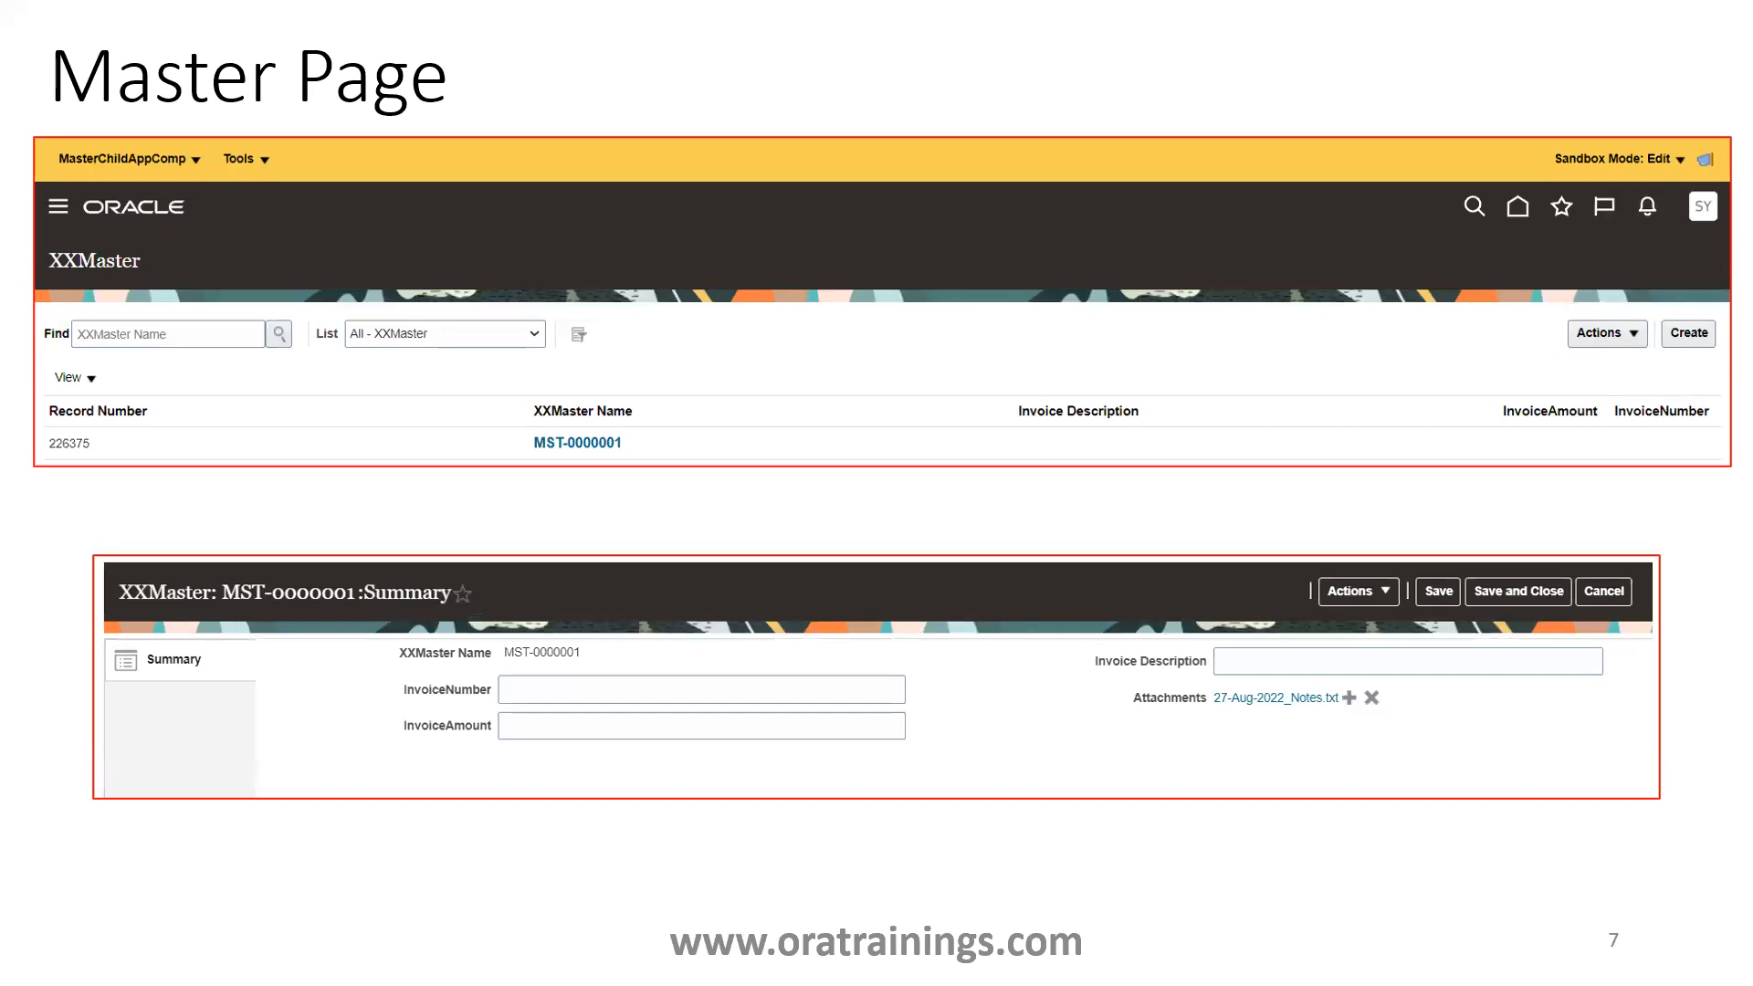
- Create a child object under XXMaster in Application Composer with display label XXChild2, plural label XXChild2 and record name label XXChild2 Name
{"action": "key", "text": "Right"}
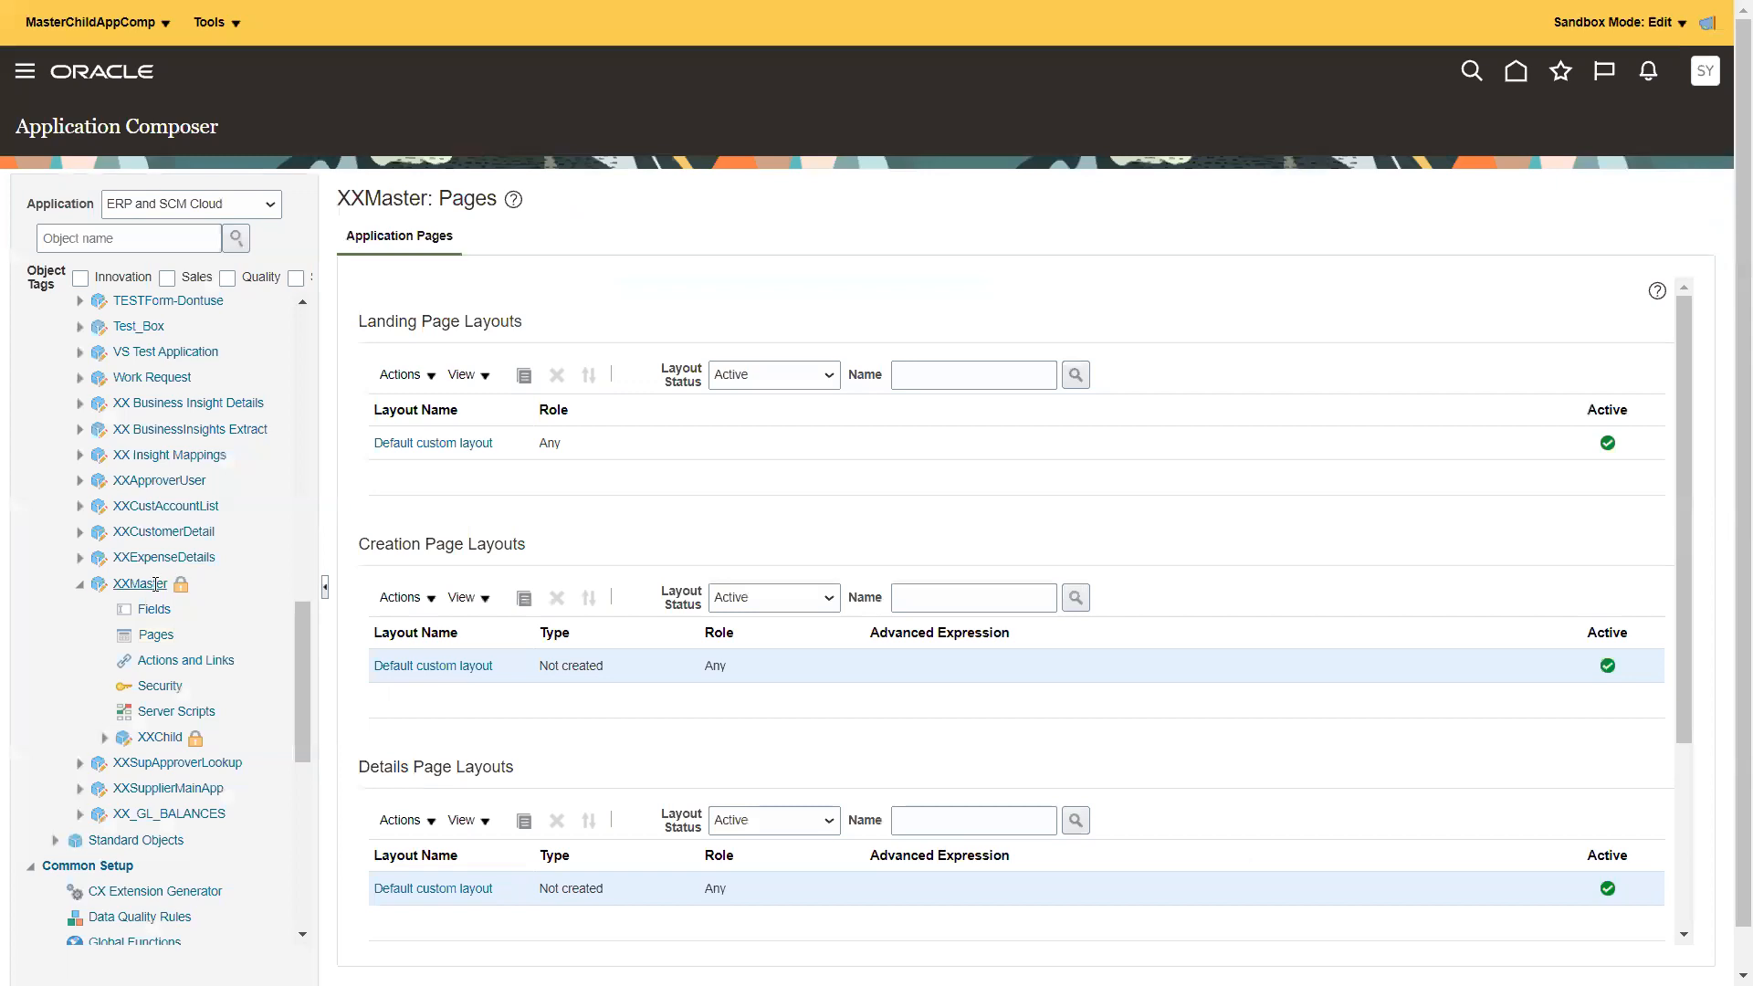
{"action": "left_click", "coordinate": [156, 584]}
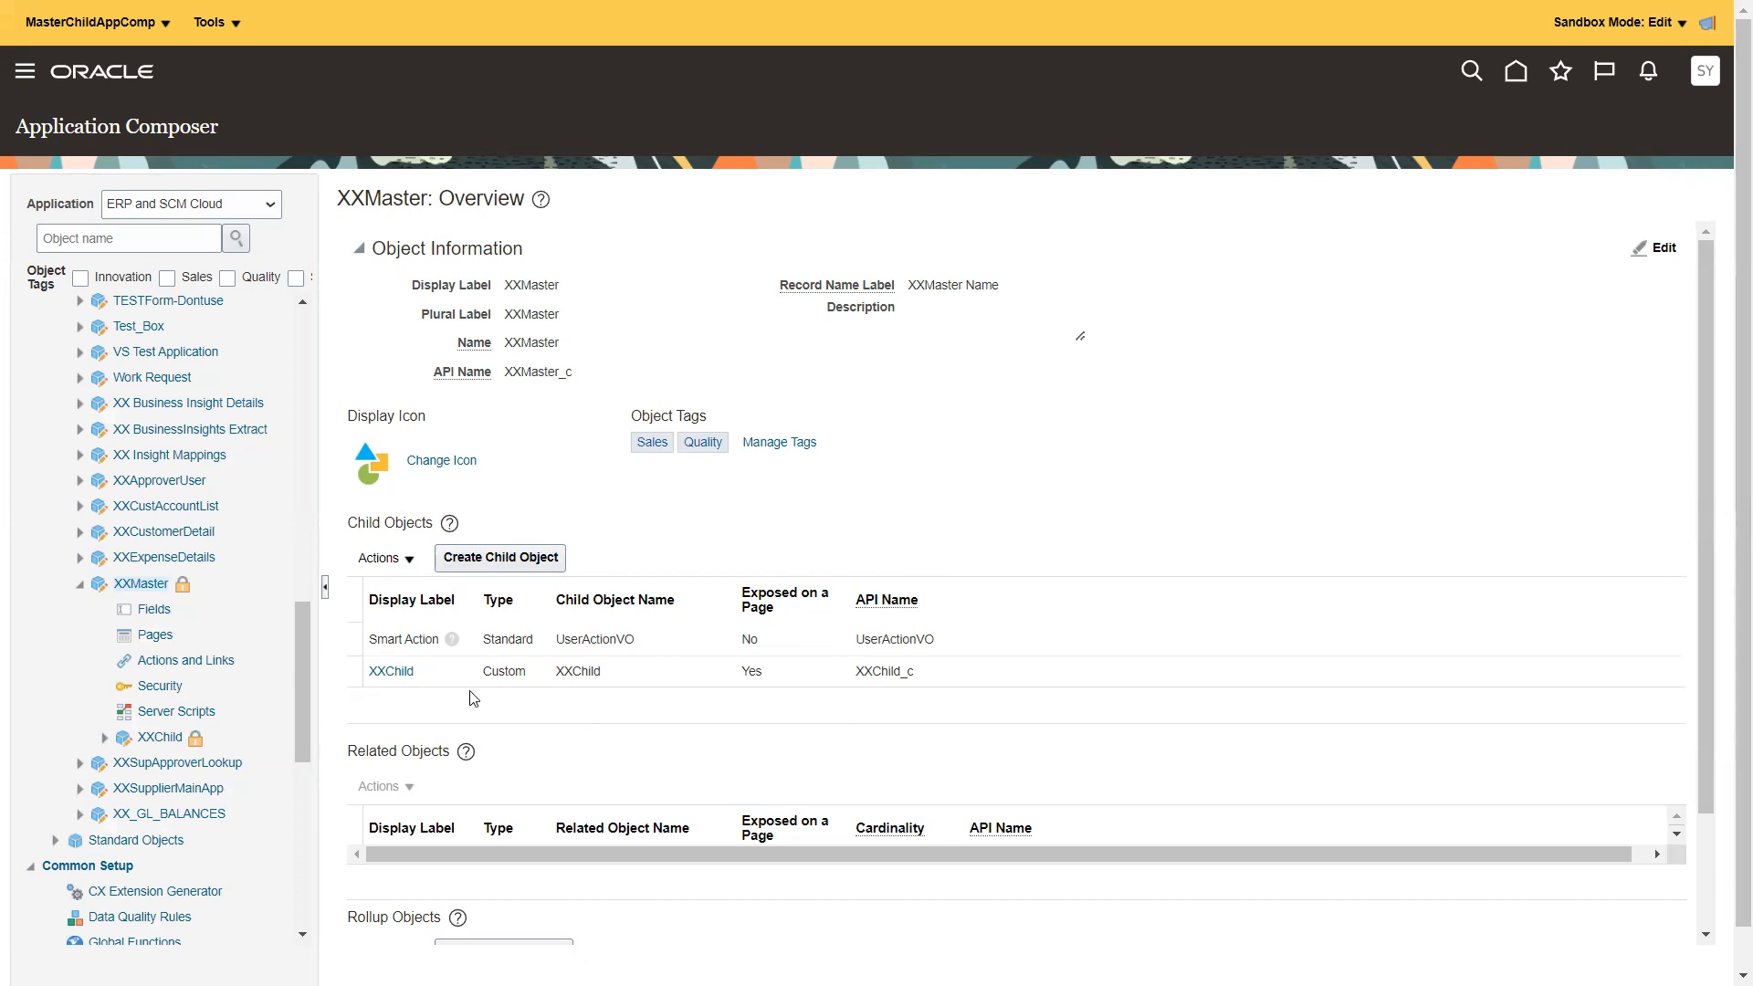
{"action": "left_click", "coordinate": [517, 567]}
{"action": "left_click", "coordinate": [503, 568]}
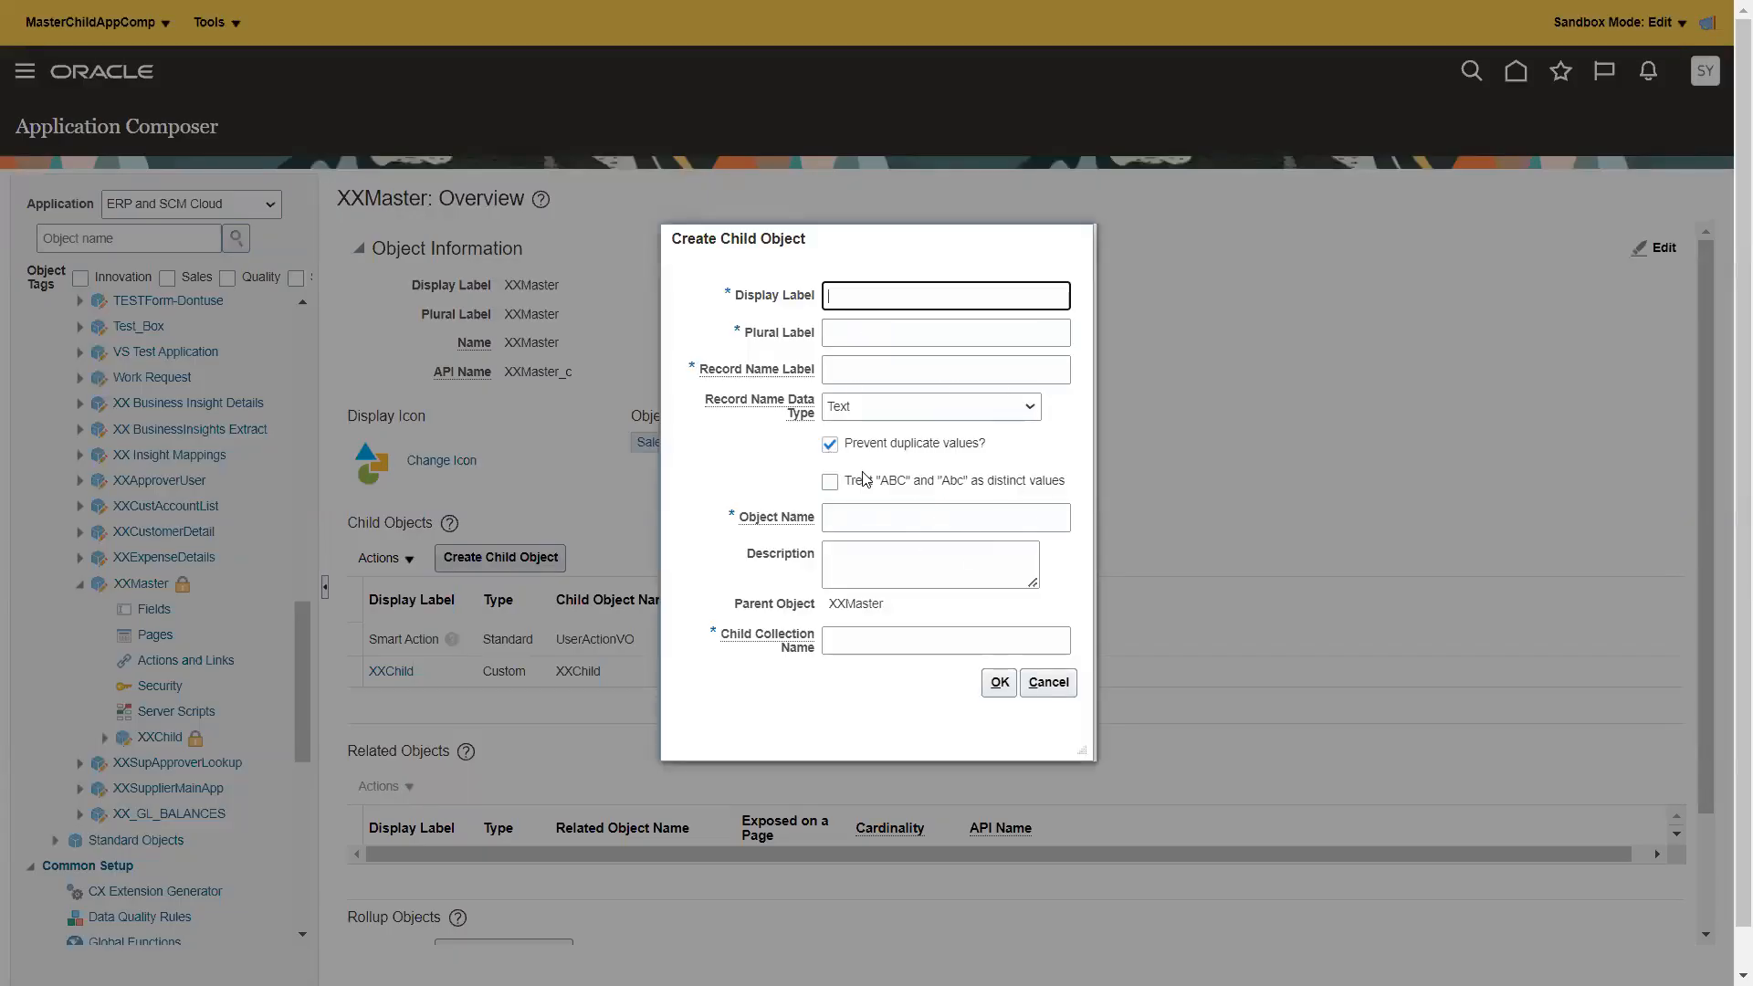
{"action": "left_click", "coordinate": [910, 343]}
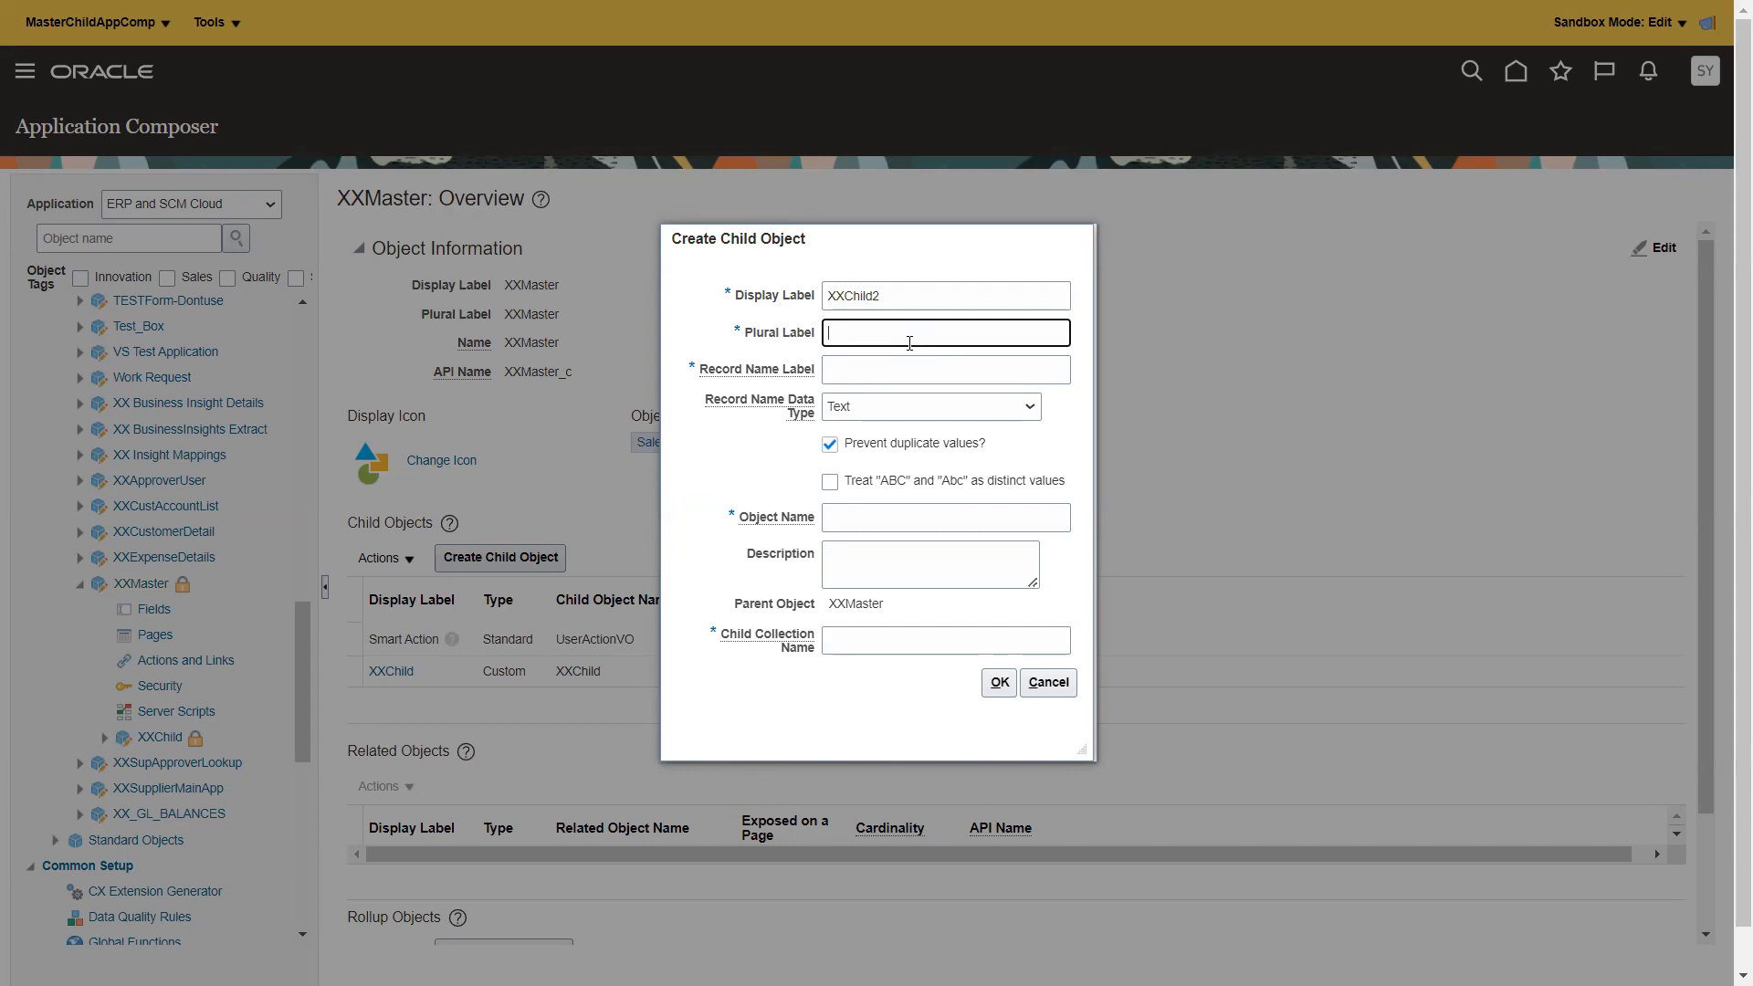
{"action": "left_click", "coordinate": [987, 682]}
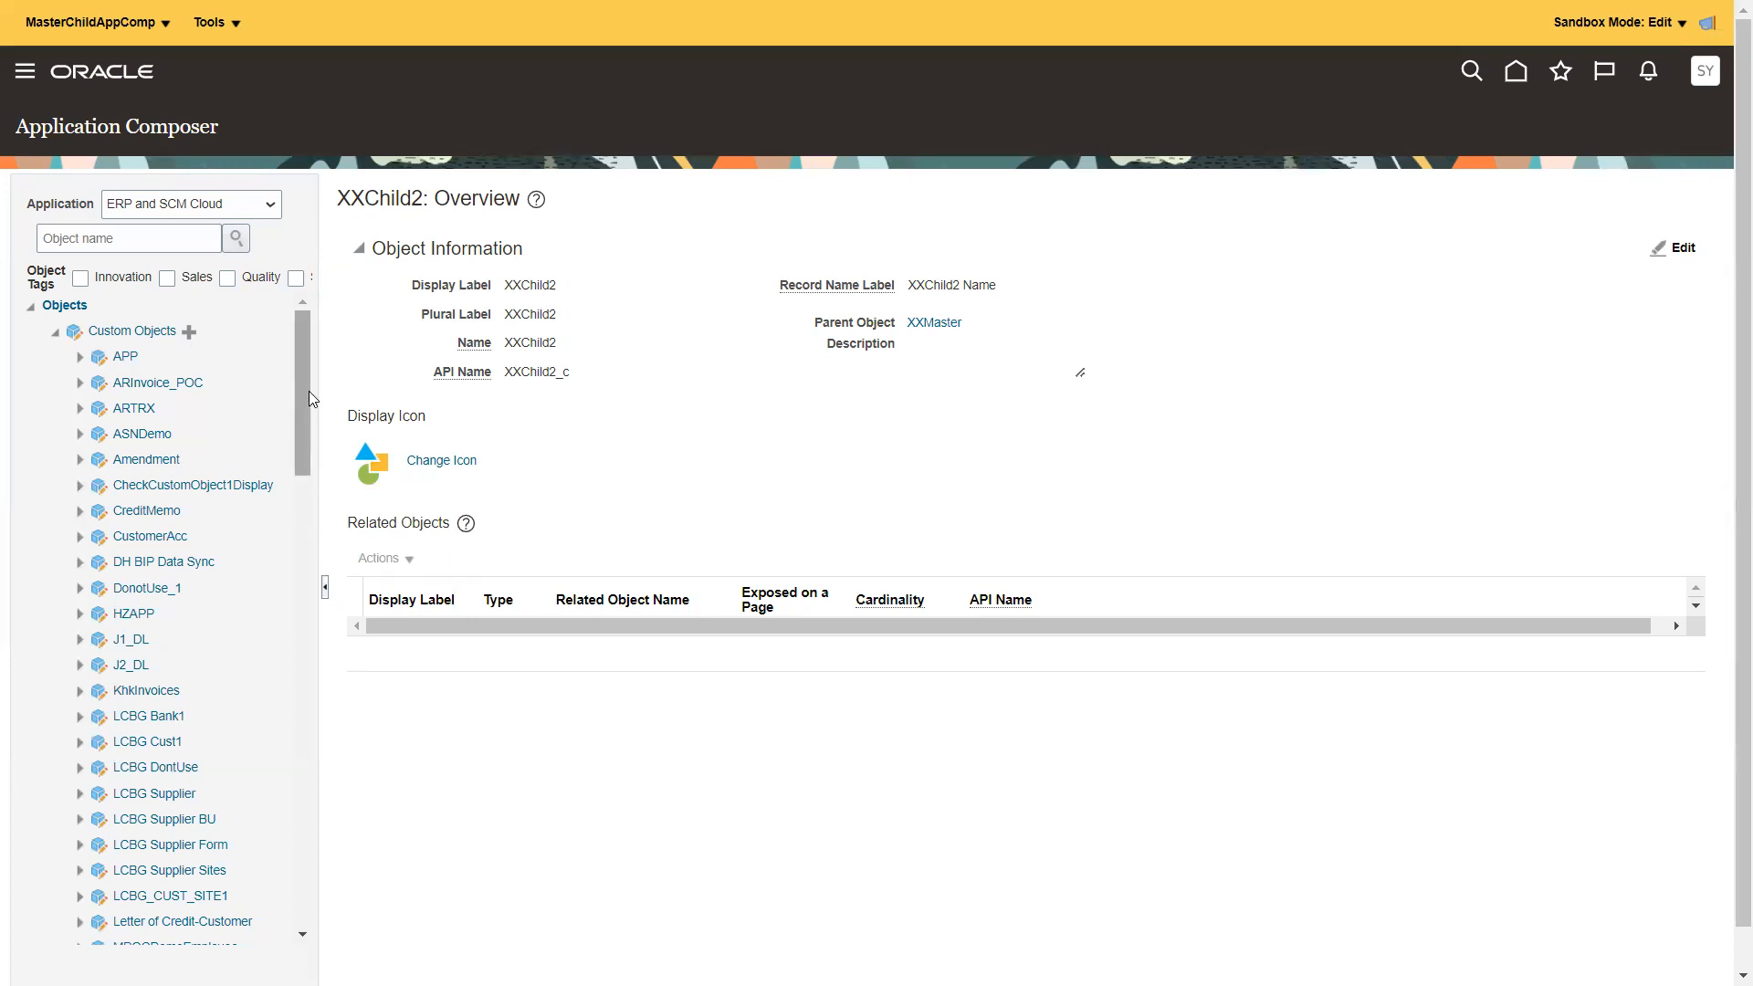
- Add a custom text field with display label DistributionLineNUm to the XXChild2 object and save it
{"action": "left_click_drag", "start_coordinate": [308, 392], "coordinate": [347, 728]}
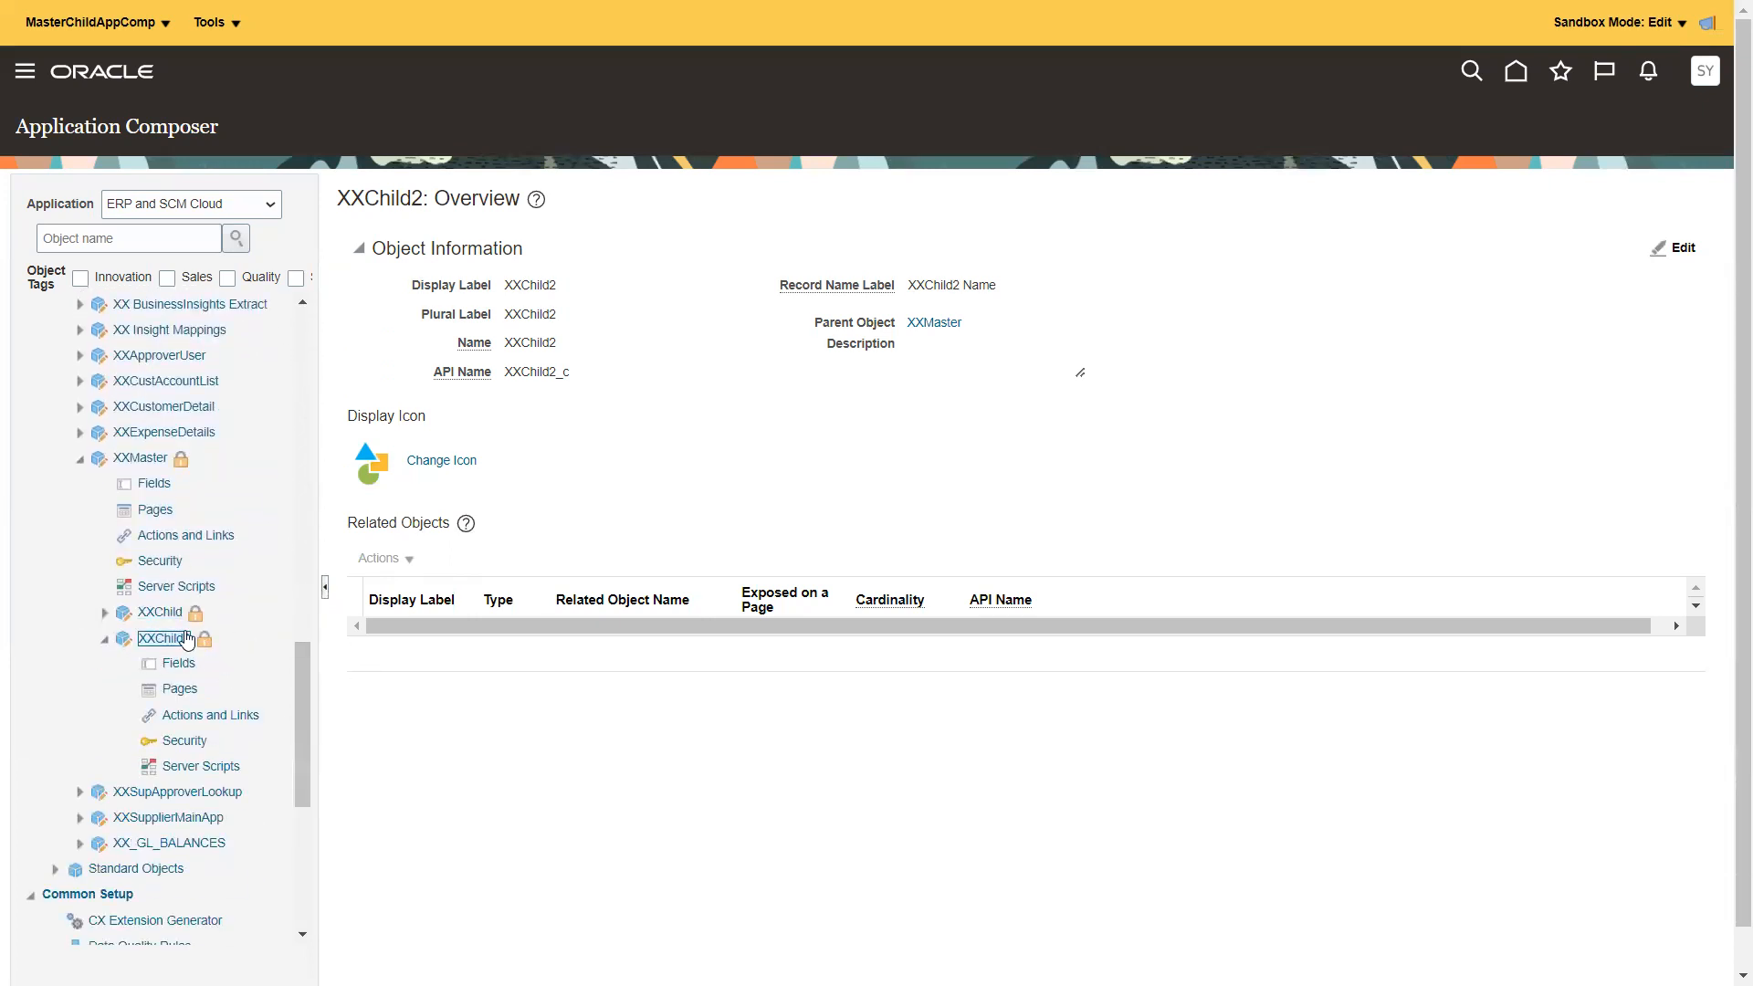
{"action": "left_click", "coordinate": [184, 672]}
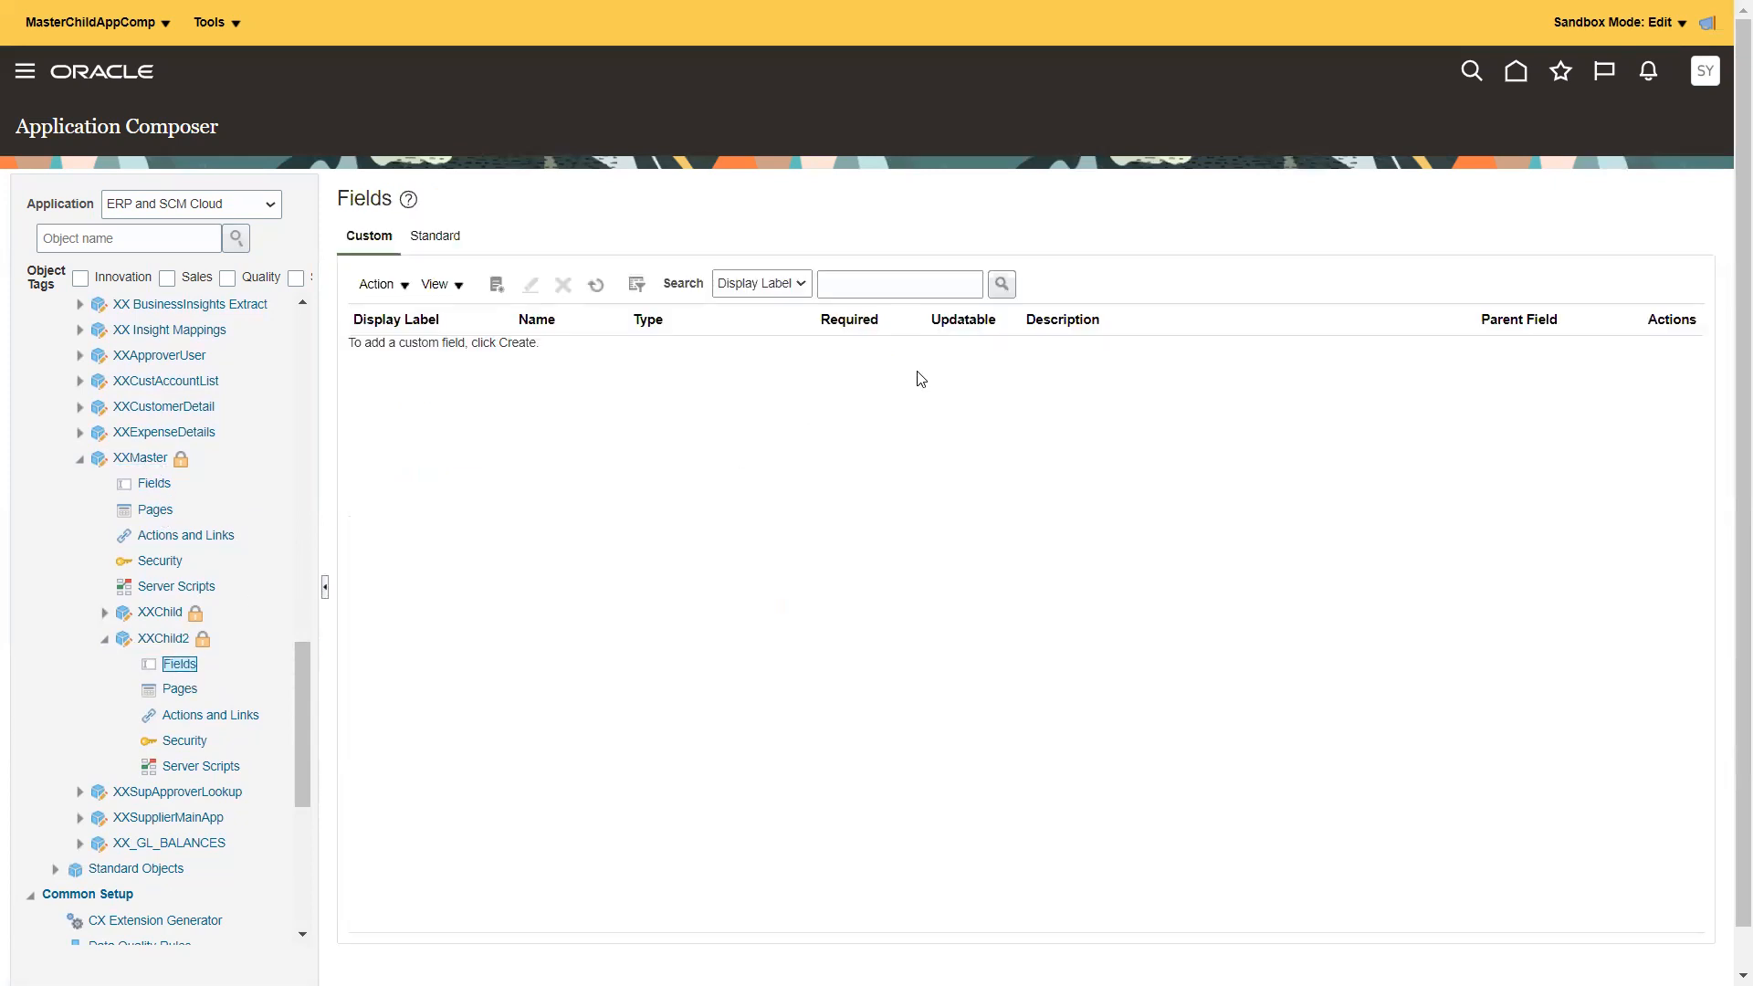
{"action": "left_click", "coordinate": [497, 285]}
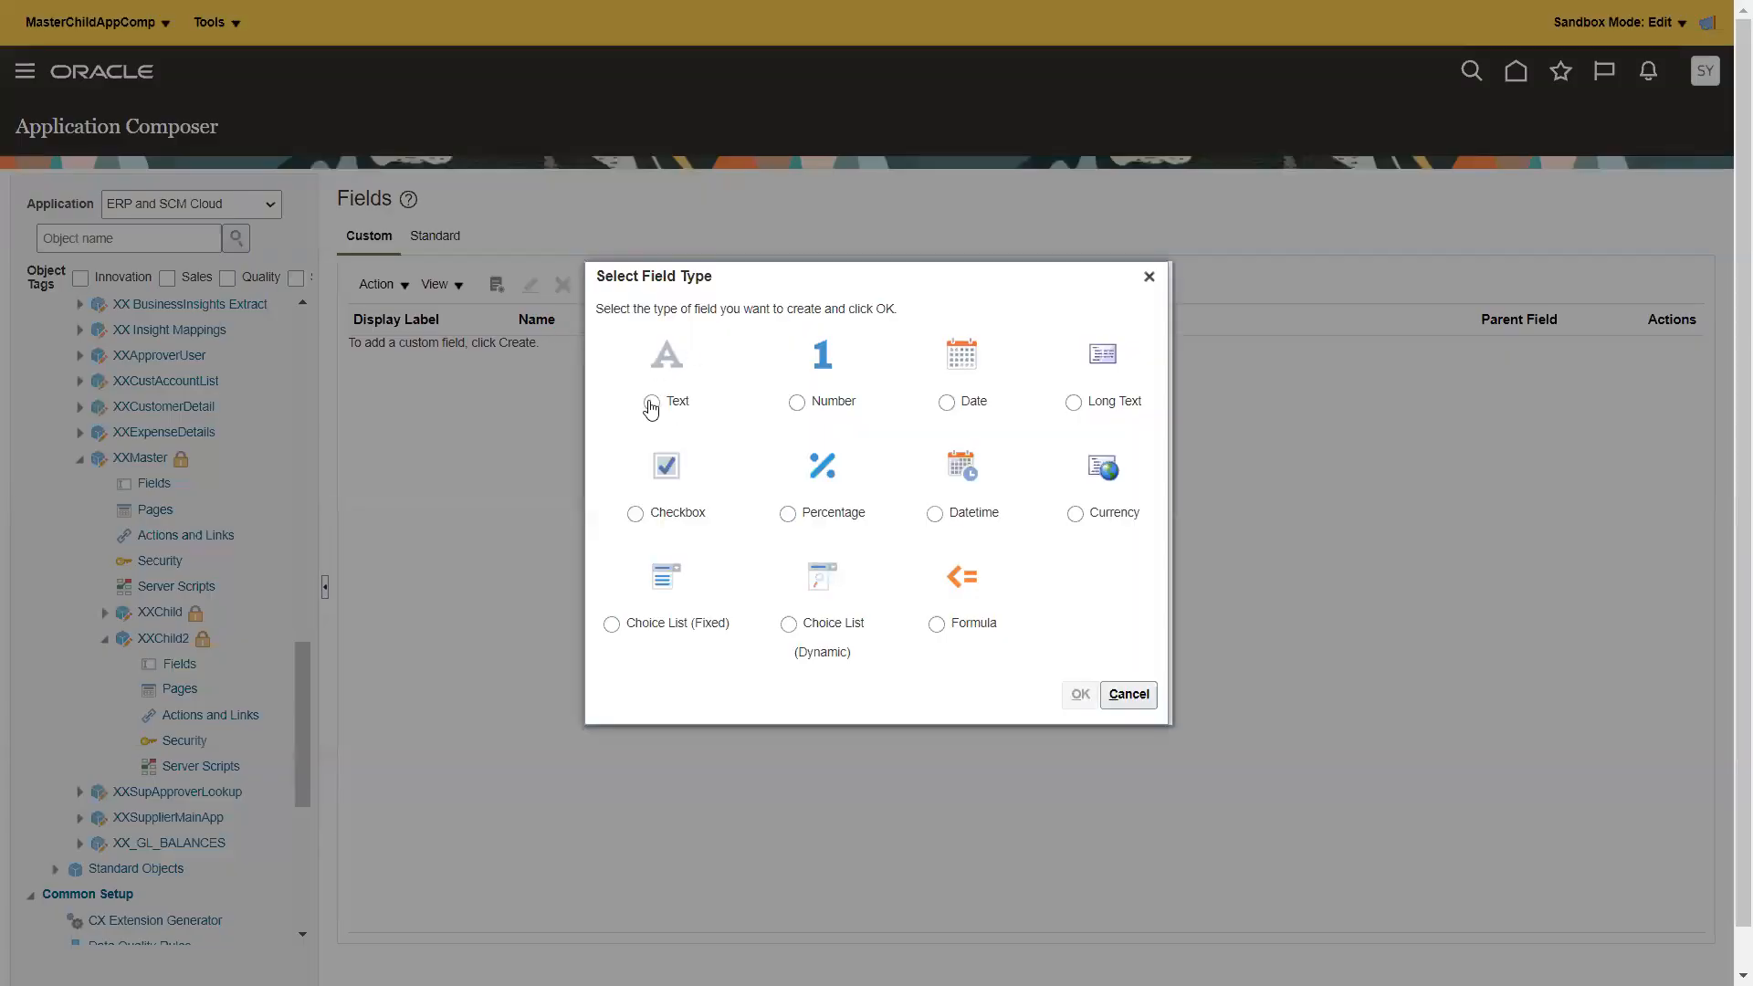
{"action": "left_click", "coordinate": [651, 404]}
{"action": "left_click", "coordinate": [1077, 696]}
{"action": "left_click", "coordinate": [591, 338]}
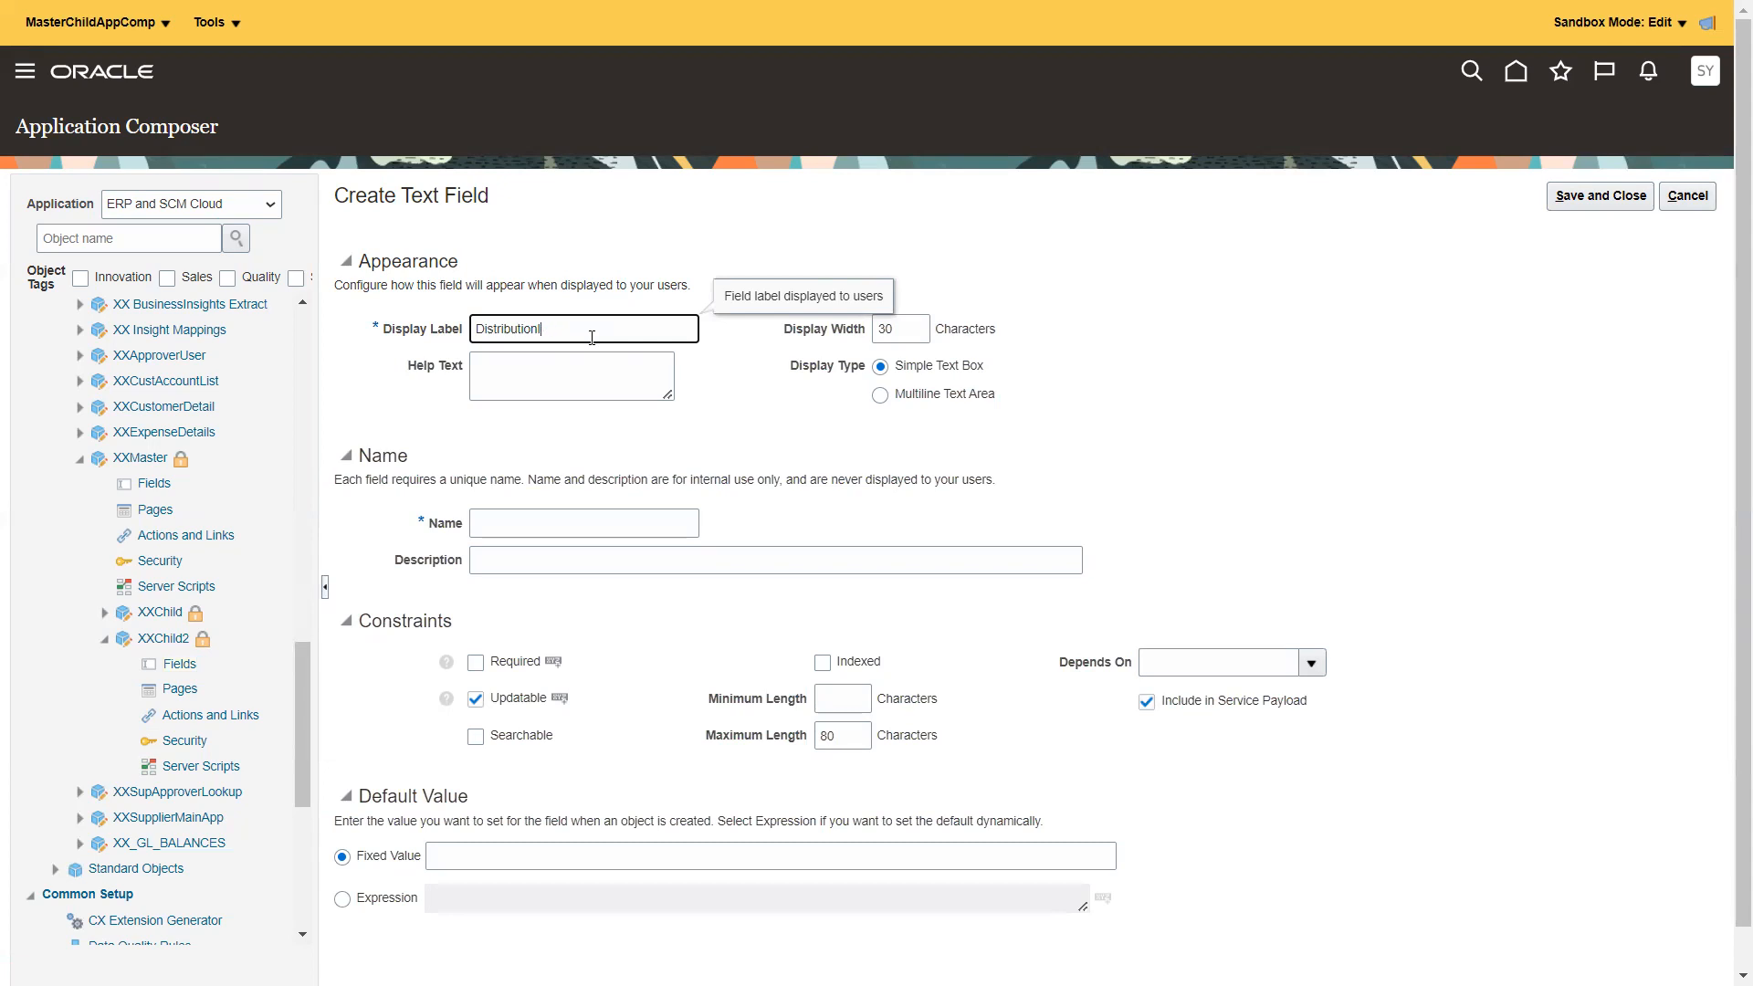
{"action": "type", "text": "DistributionLineNUm"}
{"action": "key", "text": "Tab"}
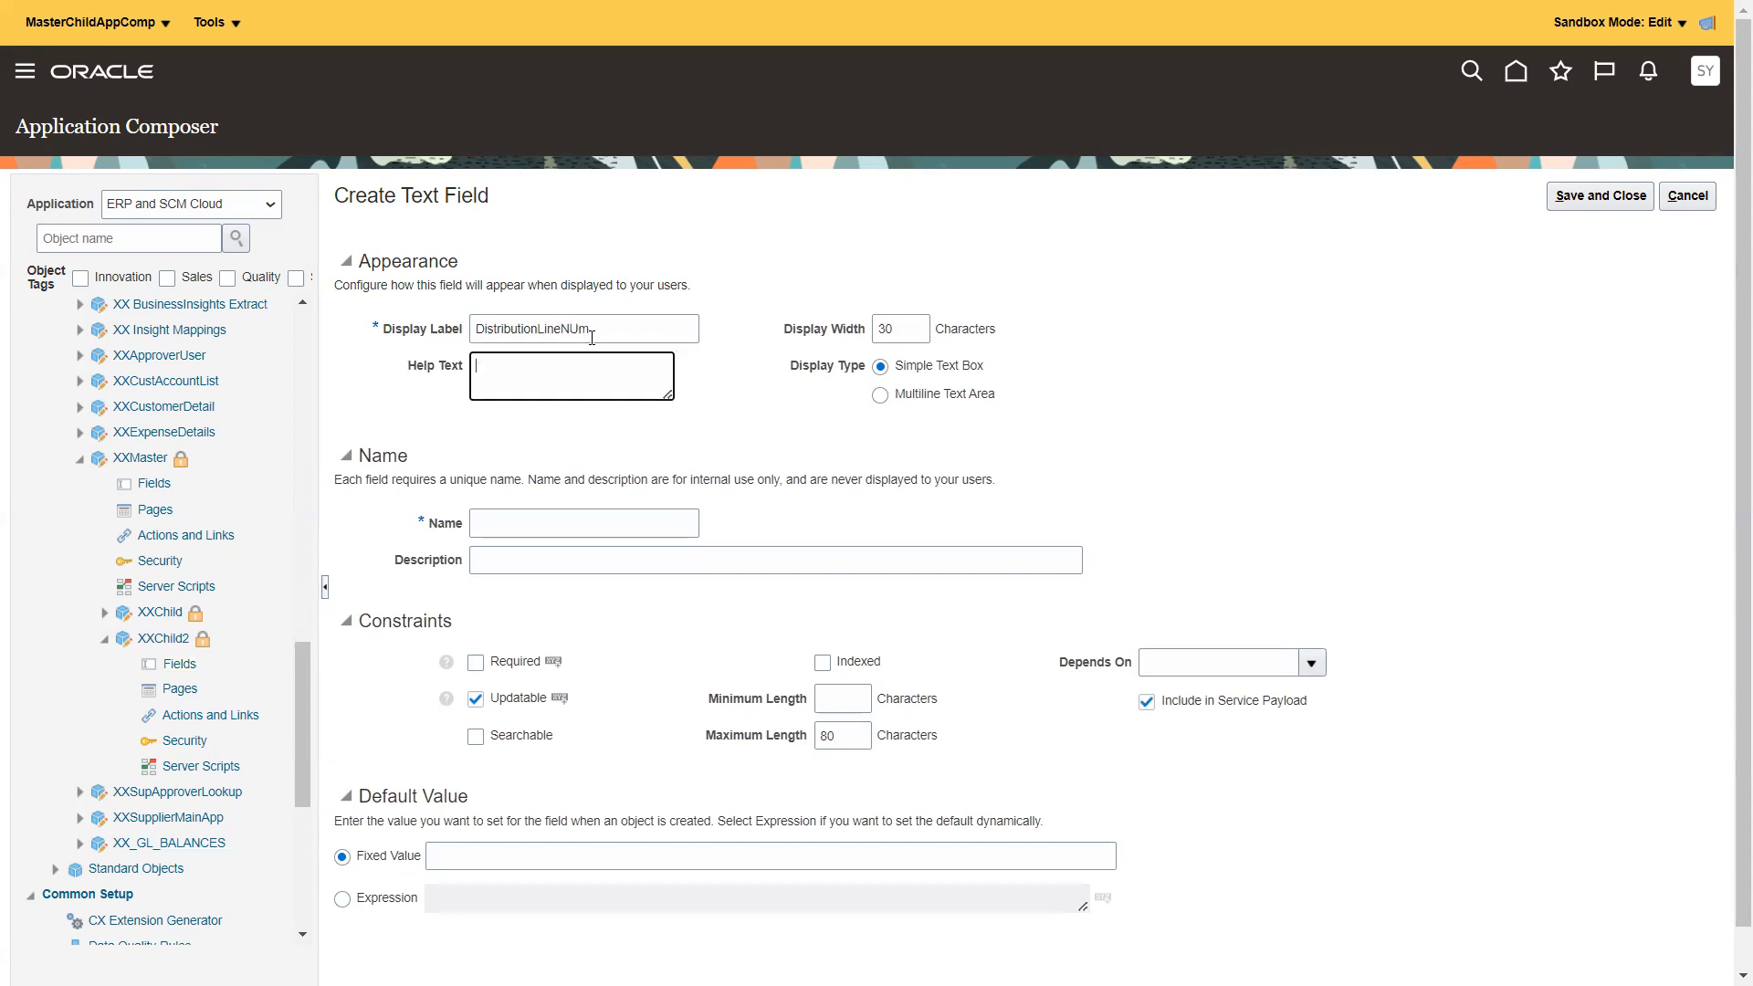
{"action": "left_click", "coordinate": [1599, 196]}
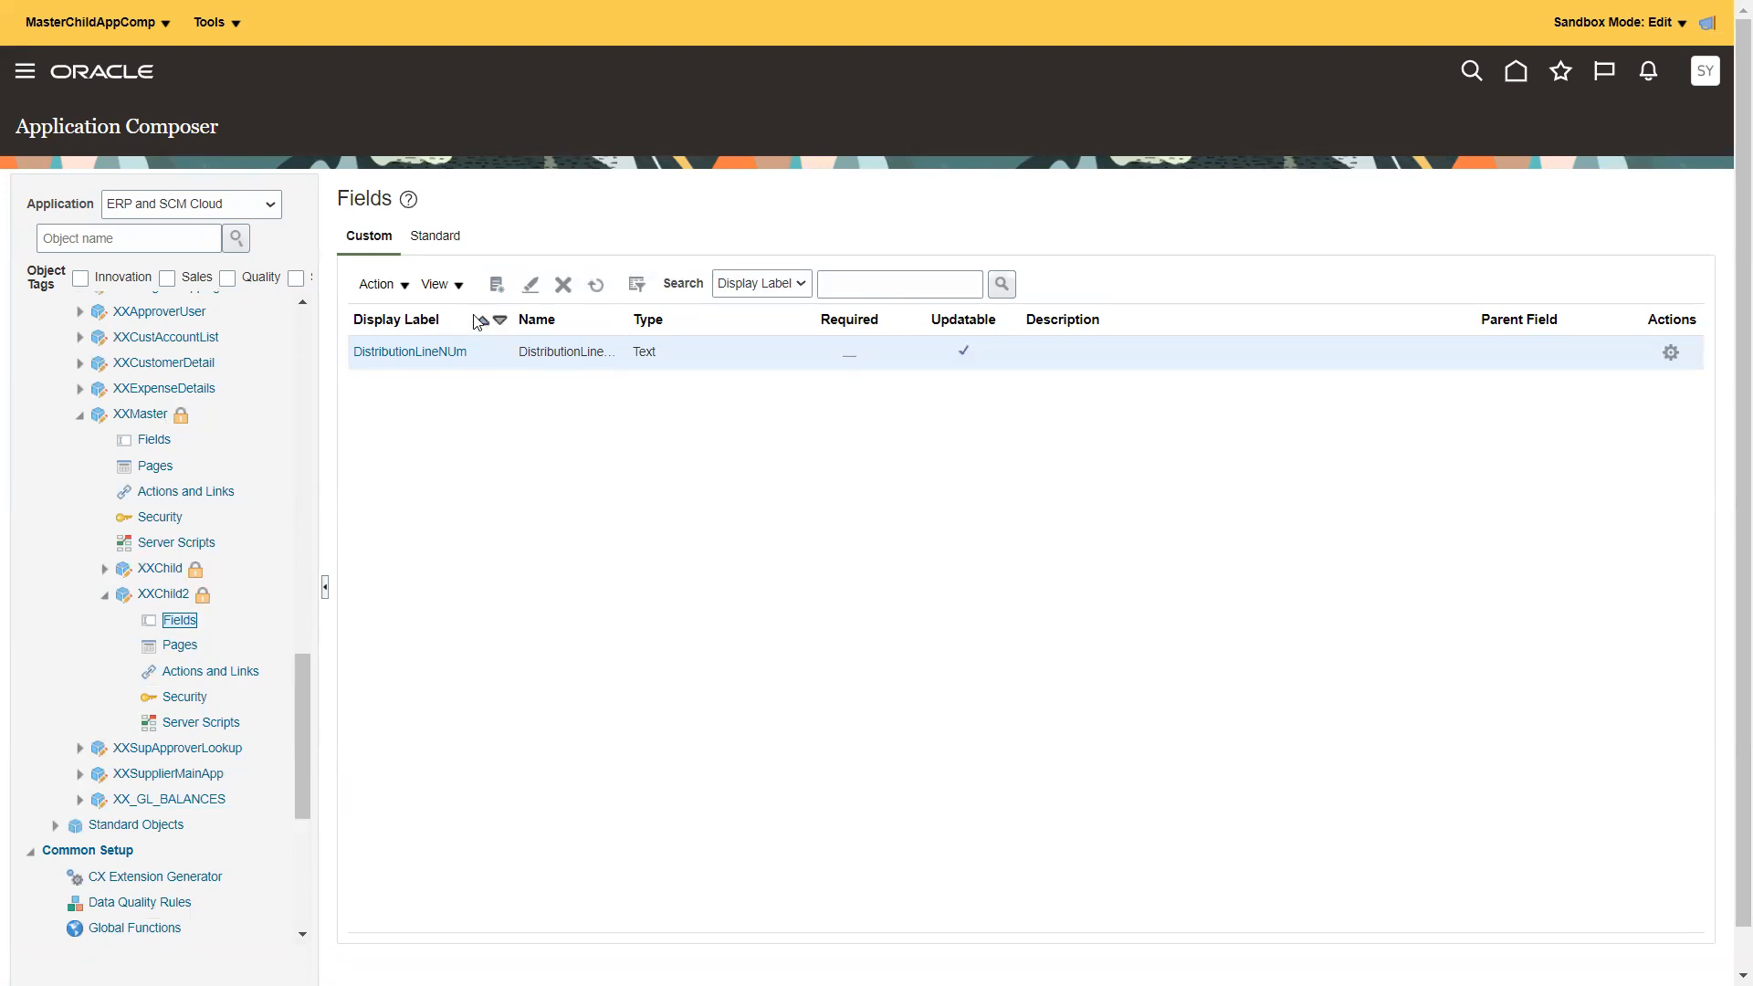
- Add a custom number field with display label DistAmount to the XXChild2 object and save it
{"action": "left_click", "coordinate": [496, 284]}
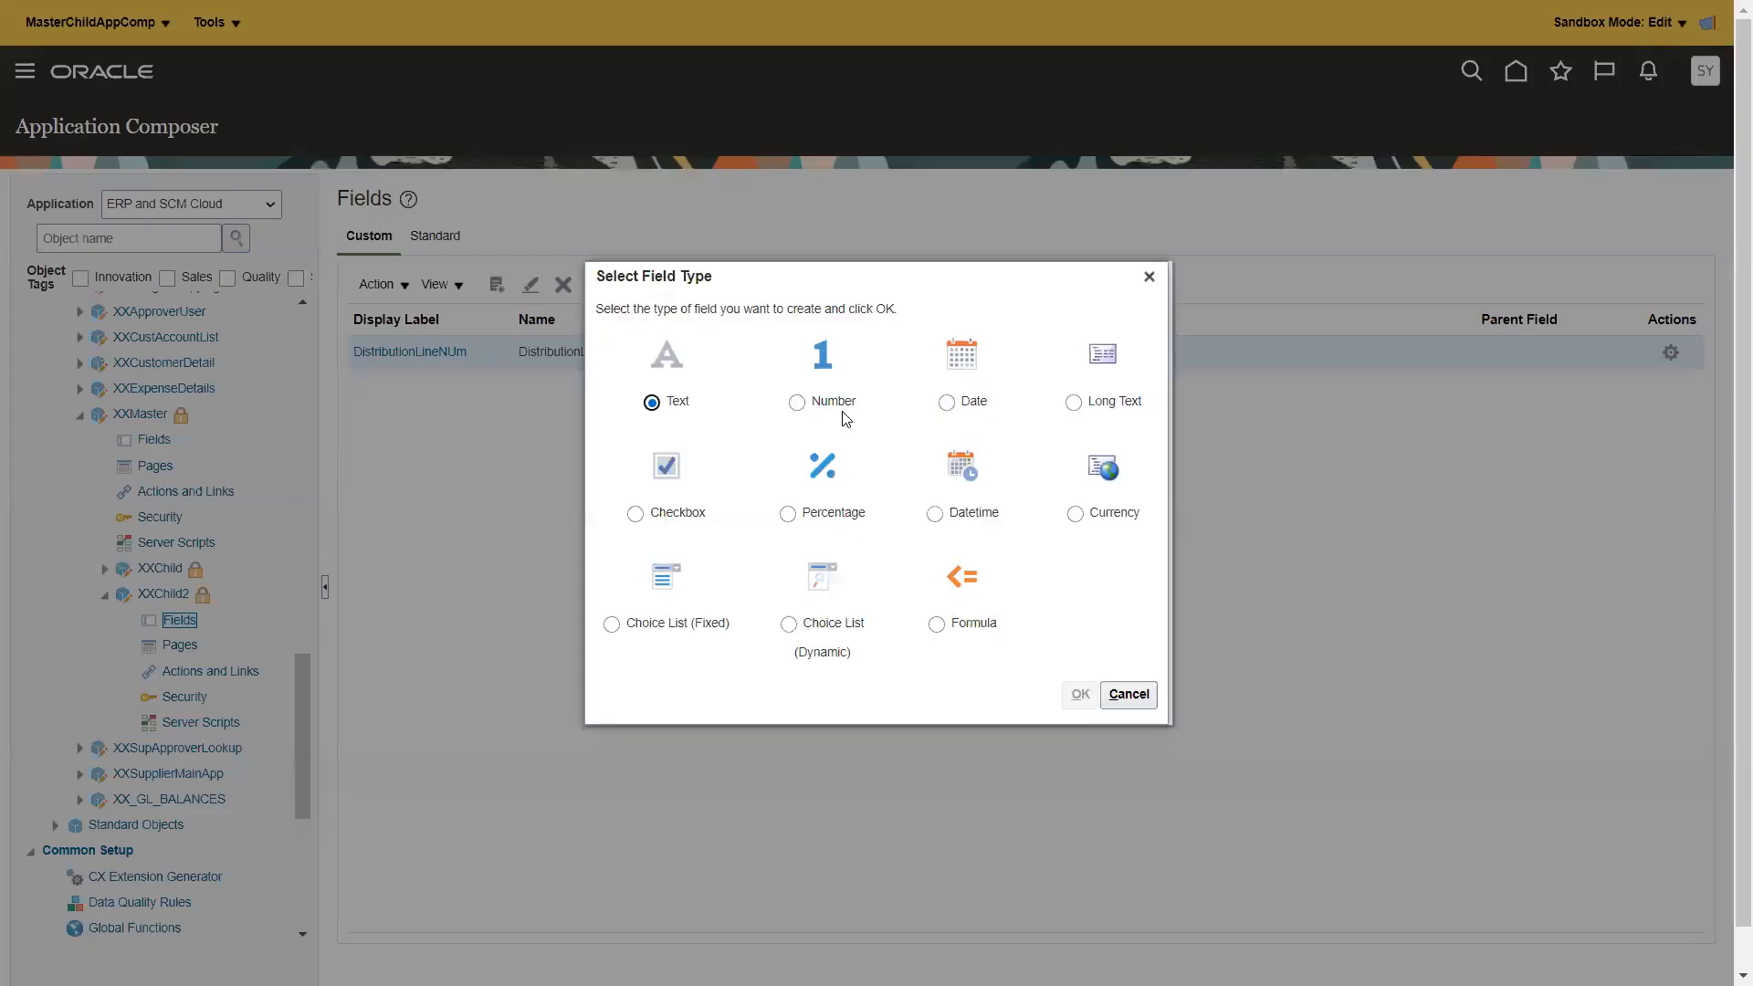
{"action": "left_click", "coordinate": [808, 410]}
{"action": "left_click", "coordinate": [657, 410]}
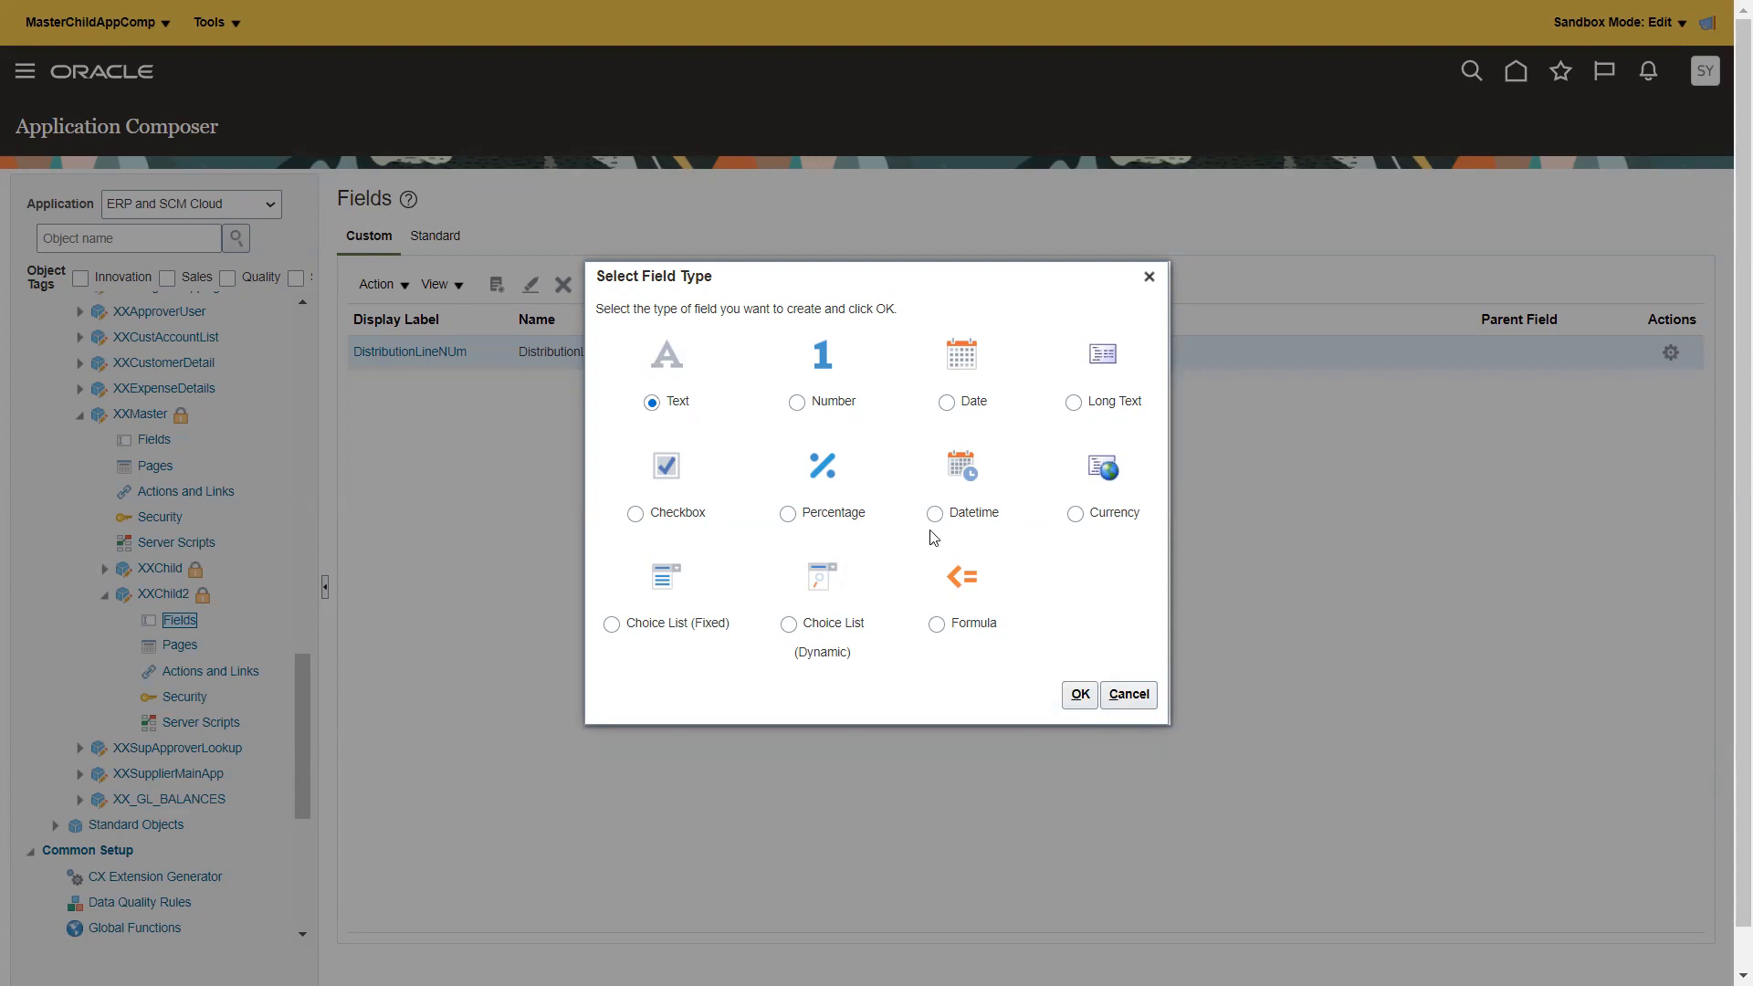
{"action": "left_click", "coordinate": [797, 404]}
{"action": "left_click", "coordinate": [1075, 698]}
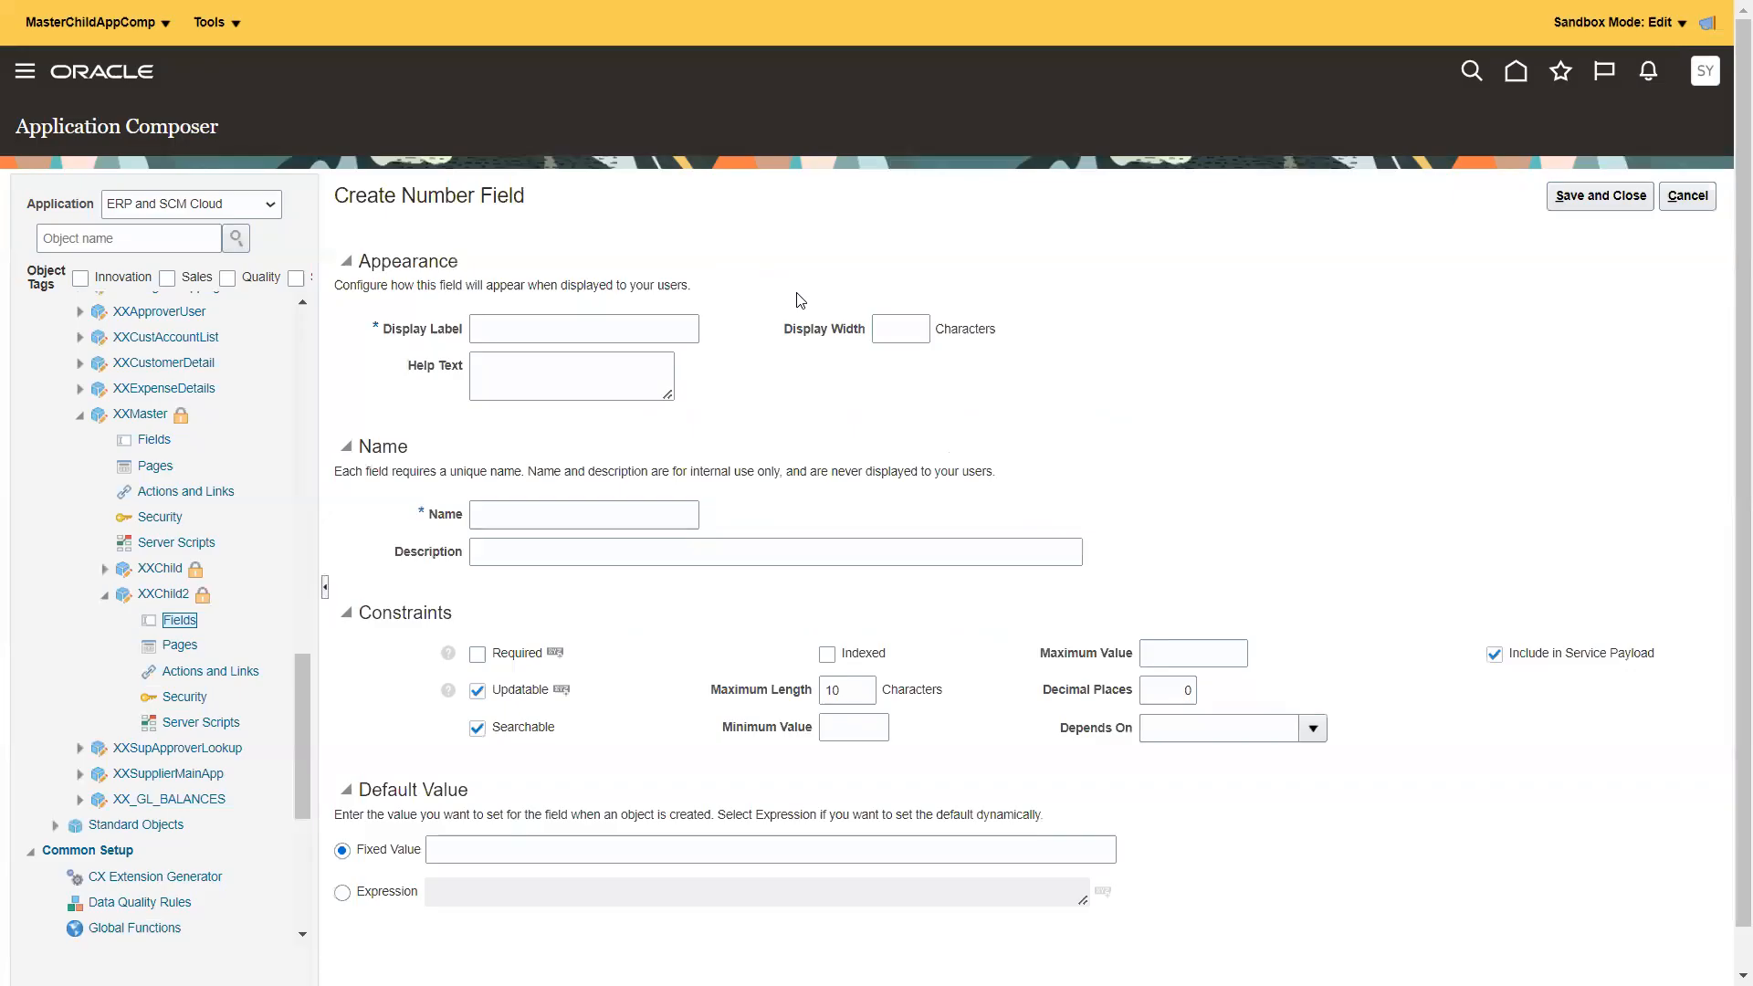
{"action": "left_click", "coordinate": [600, 332]}
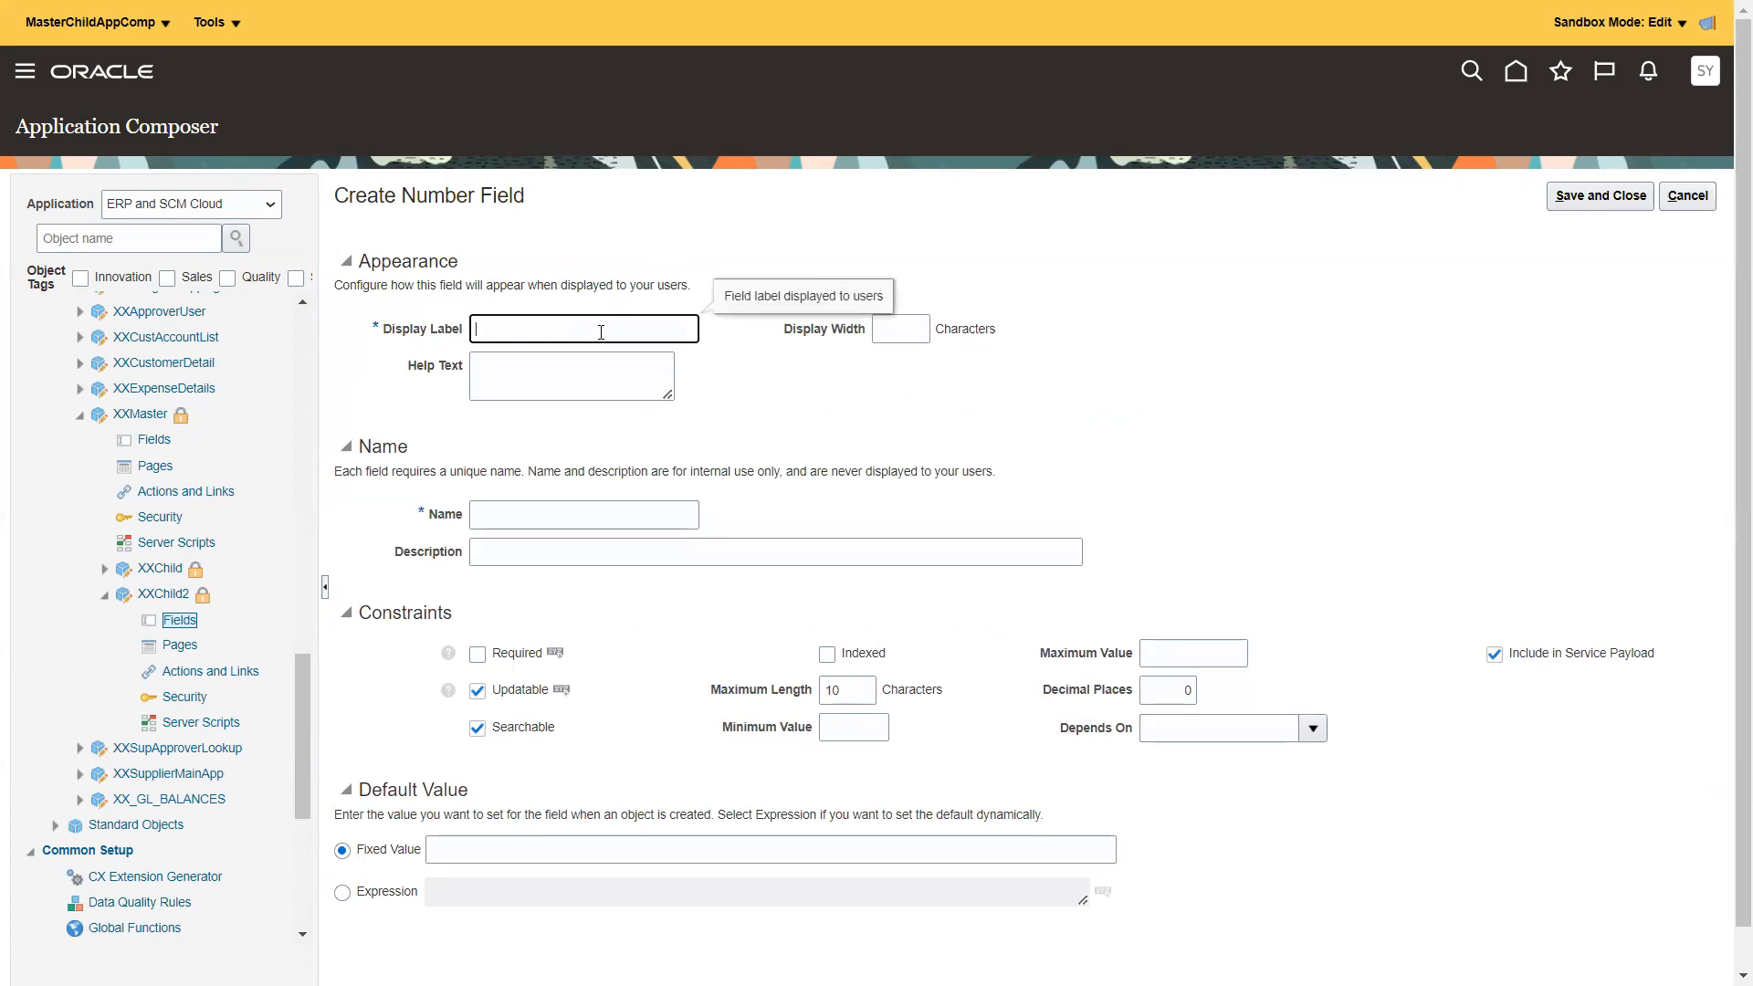
{"action": "type", "text": "DistAmount"}
{"action": "key", "text": "Tab"}
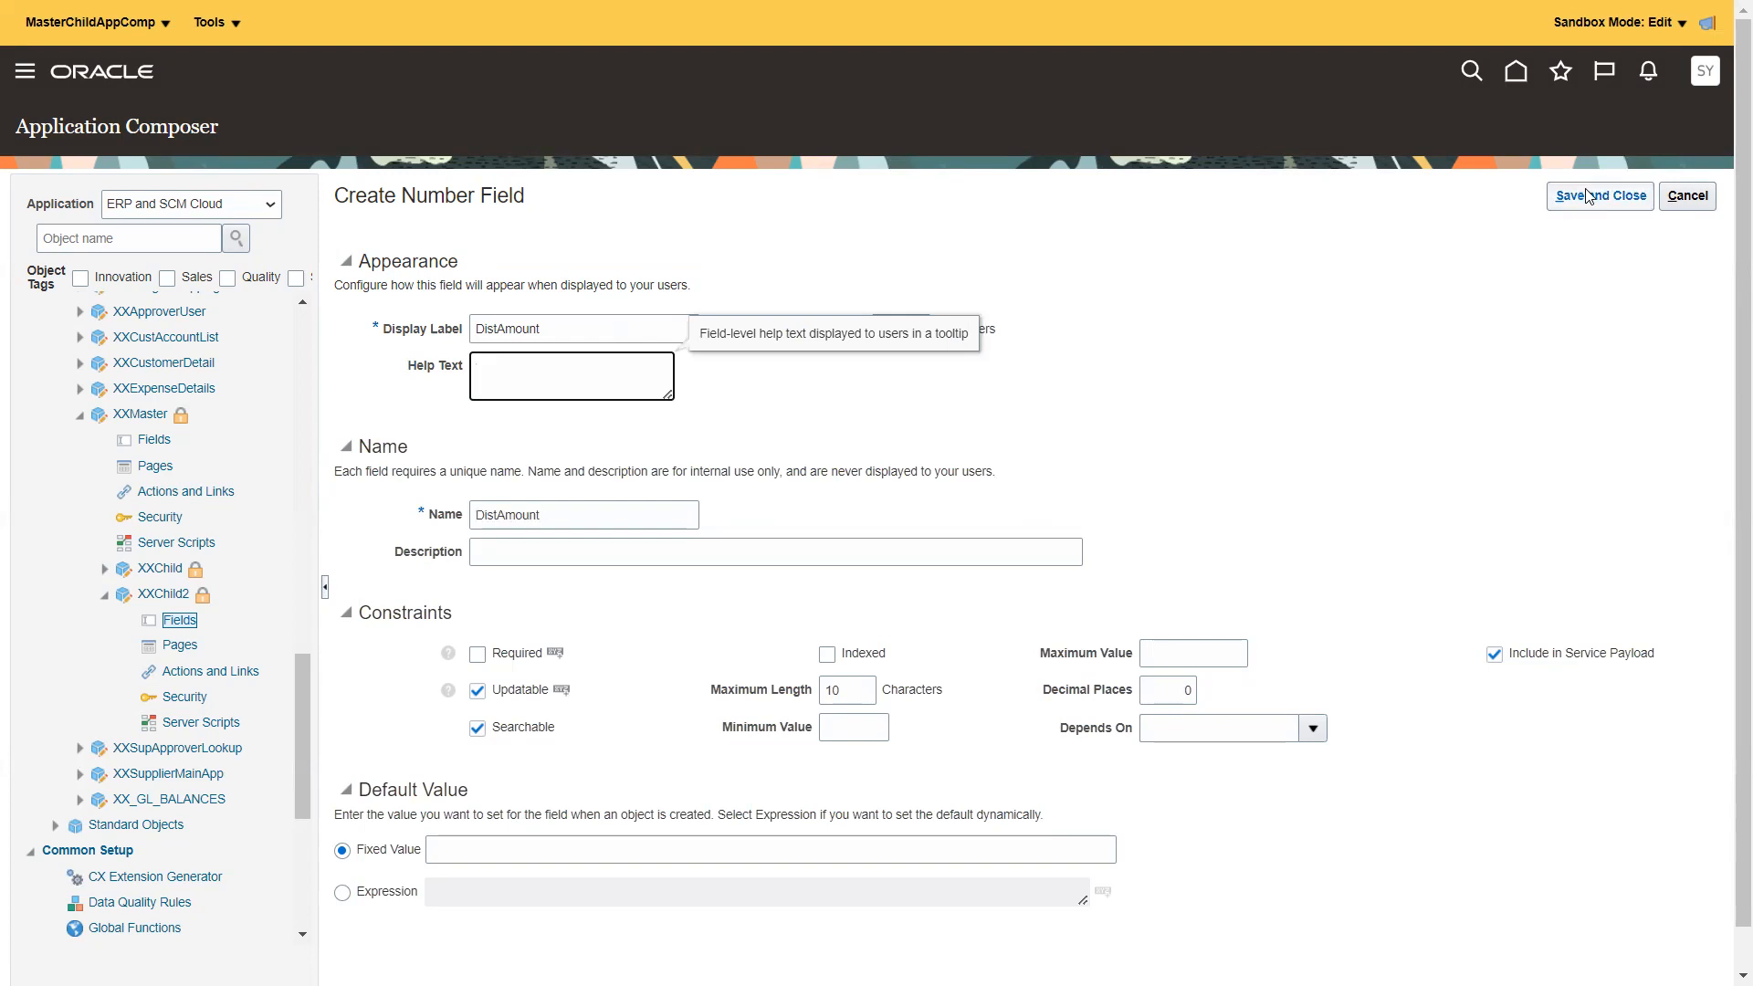
{"action": "left_click", "coordinate": [1586, 195]}
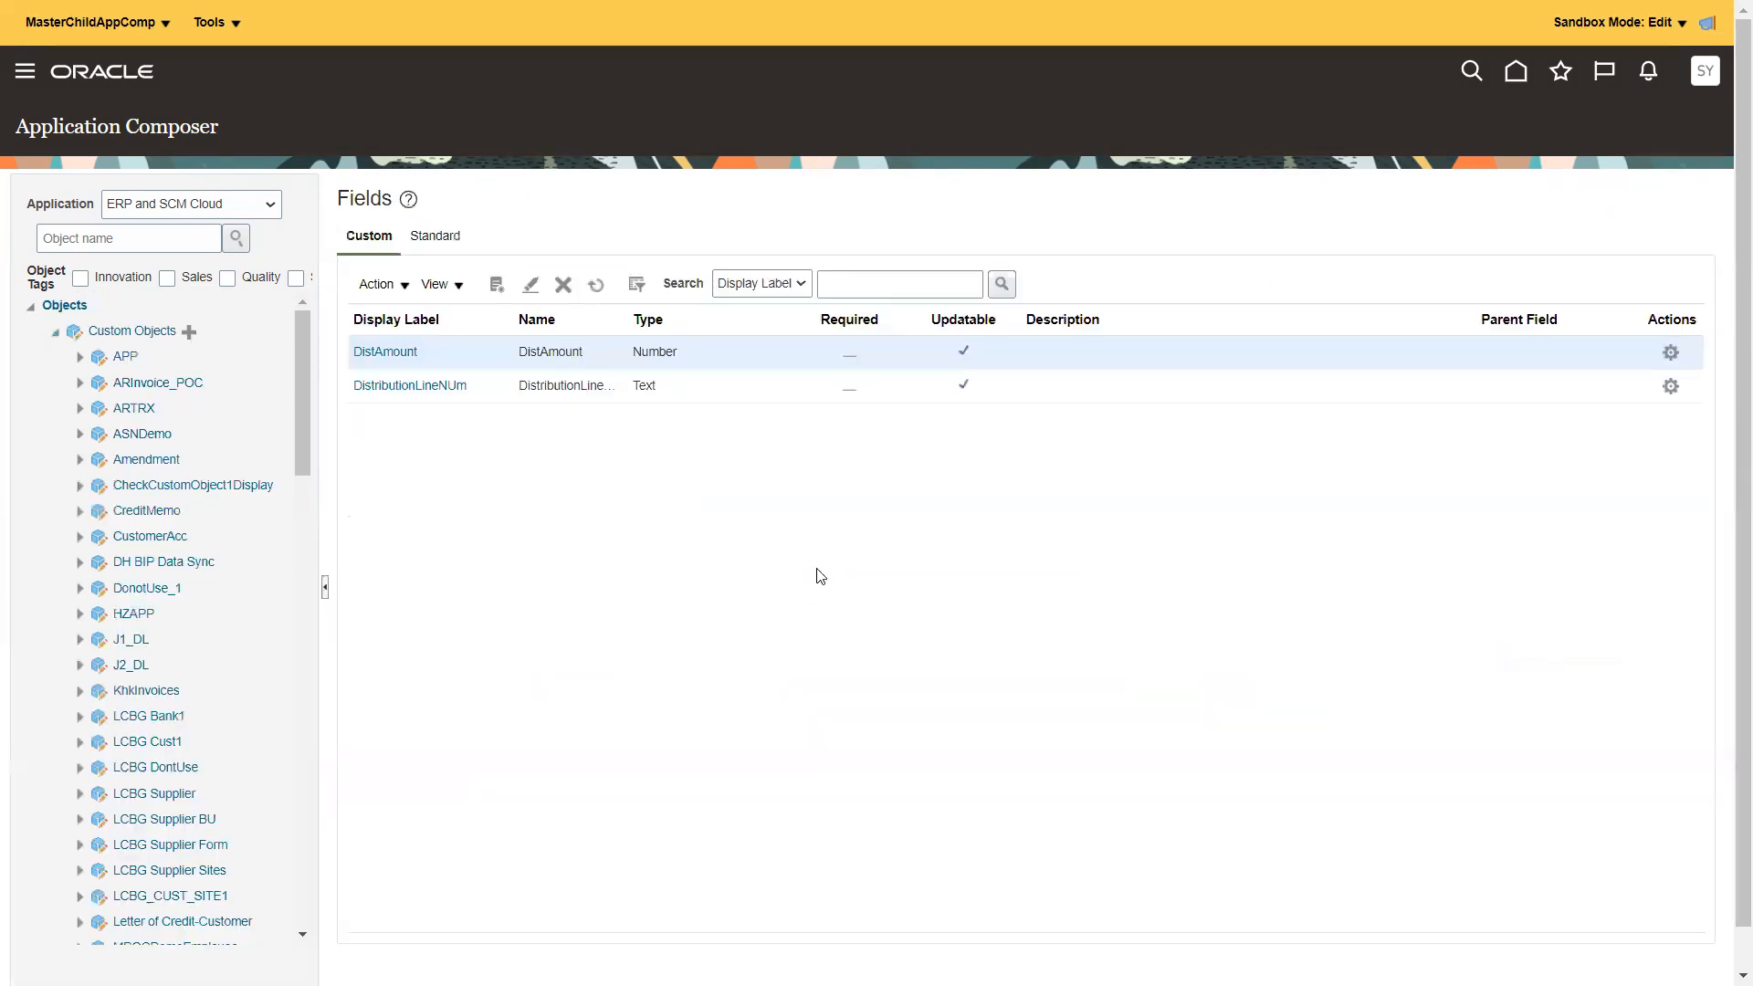
- Review the creation and details page layouts available for XXChild2
{"action": "left_click_drag", "start_coordinate": [307, 376], "coordinate": [368, 738]}
{"action": "left_click", "coordinate": [179, 600]}
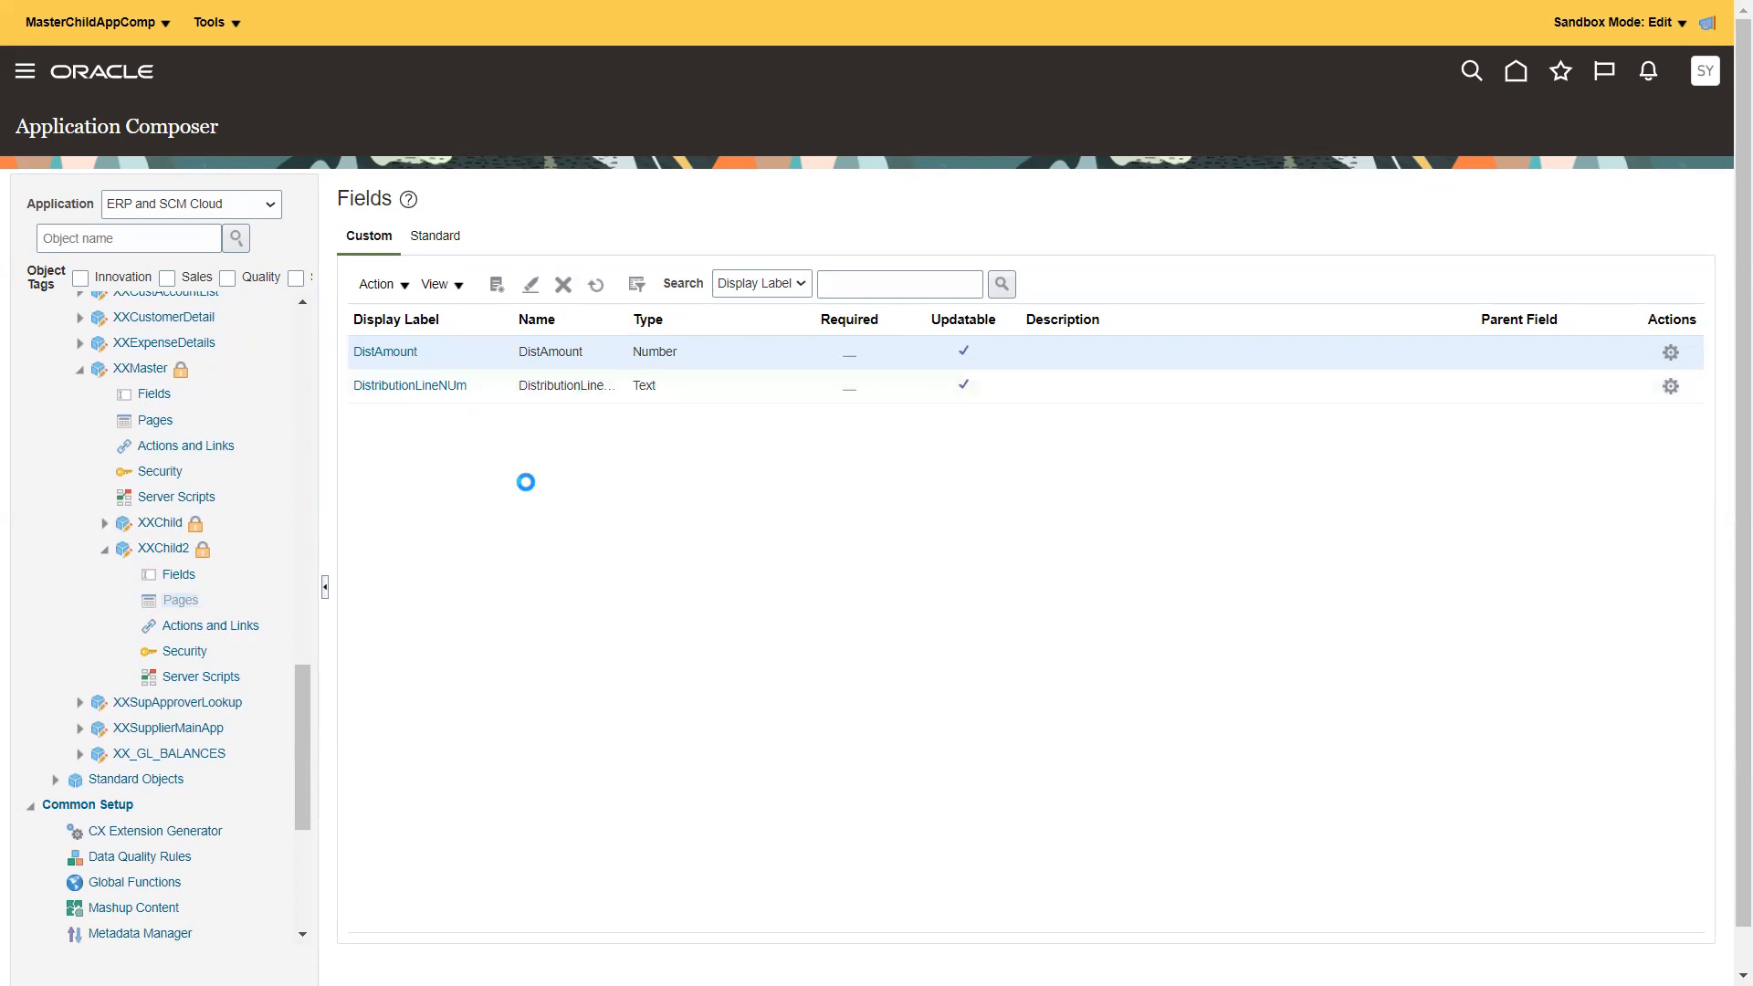
{"action": "left_click", "coordinate": [447, 300]}
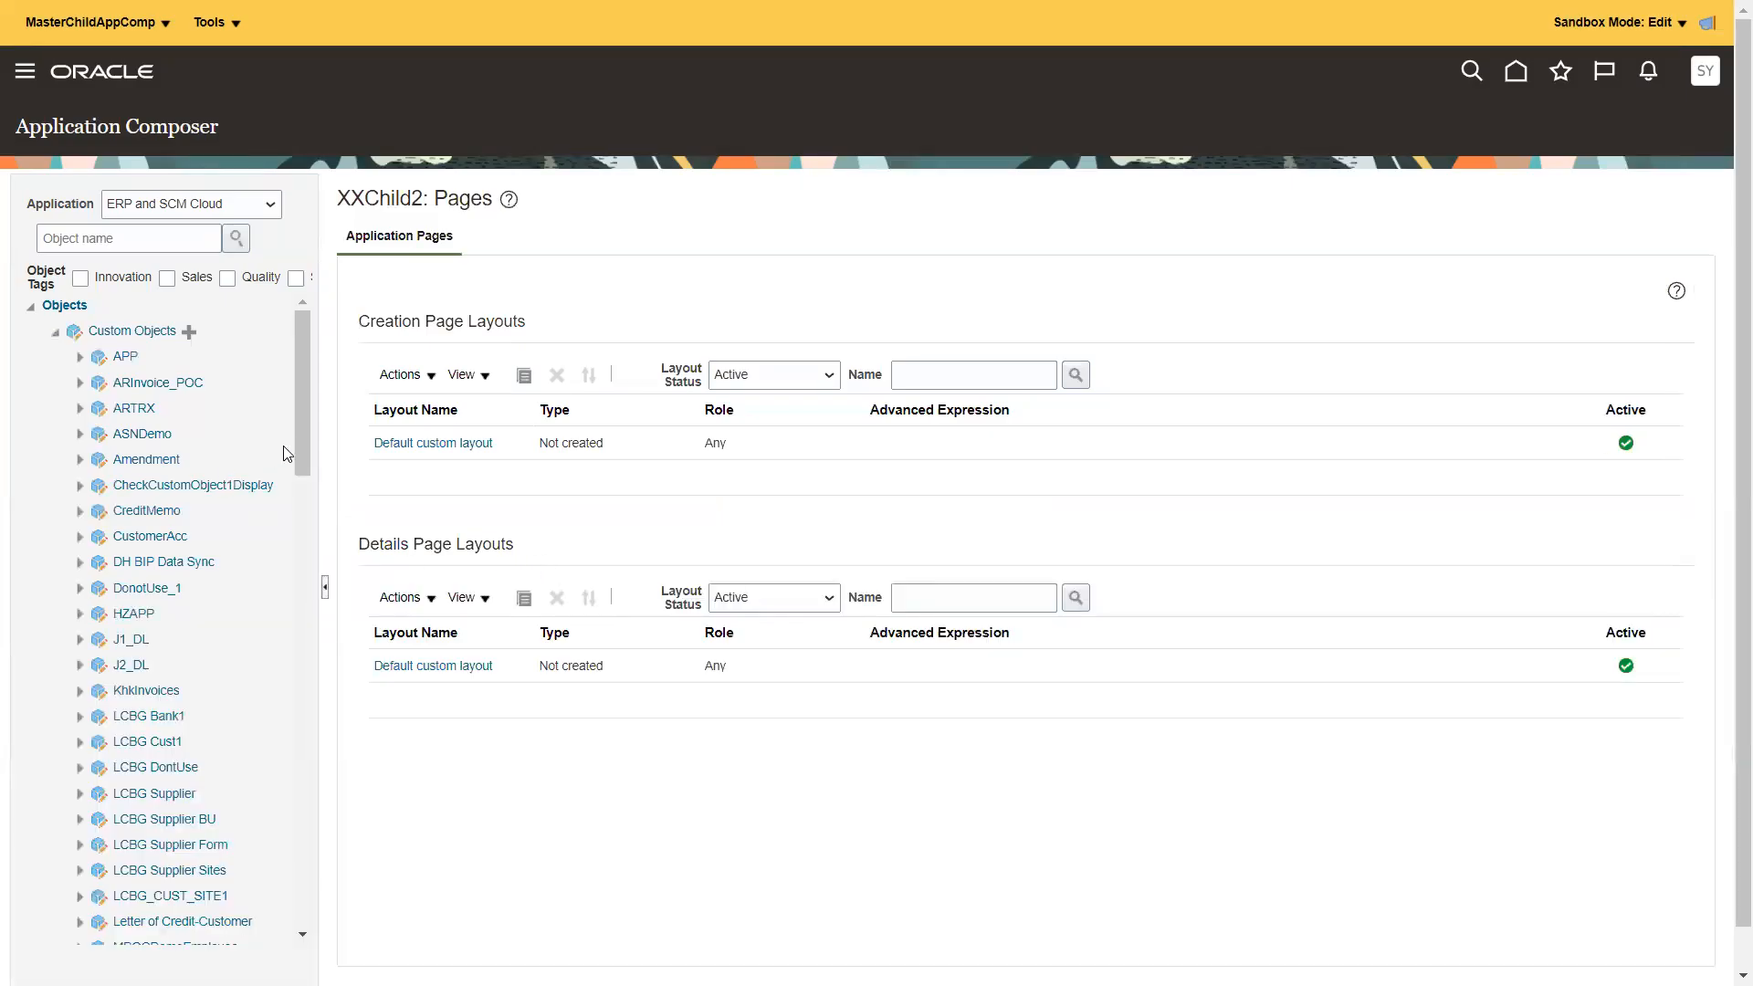
- Open XXMaster's default custom details page layout and inspect its existing XXChild subtab
{"action": "left_click_drag", "start_coordinate": [298, 406], "coordinate": [396, 772]}
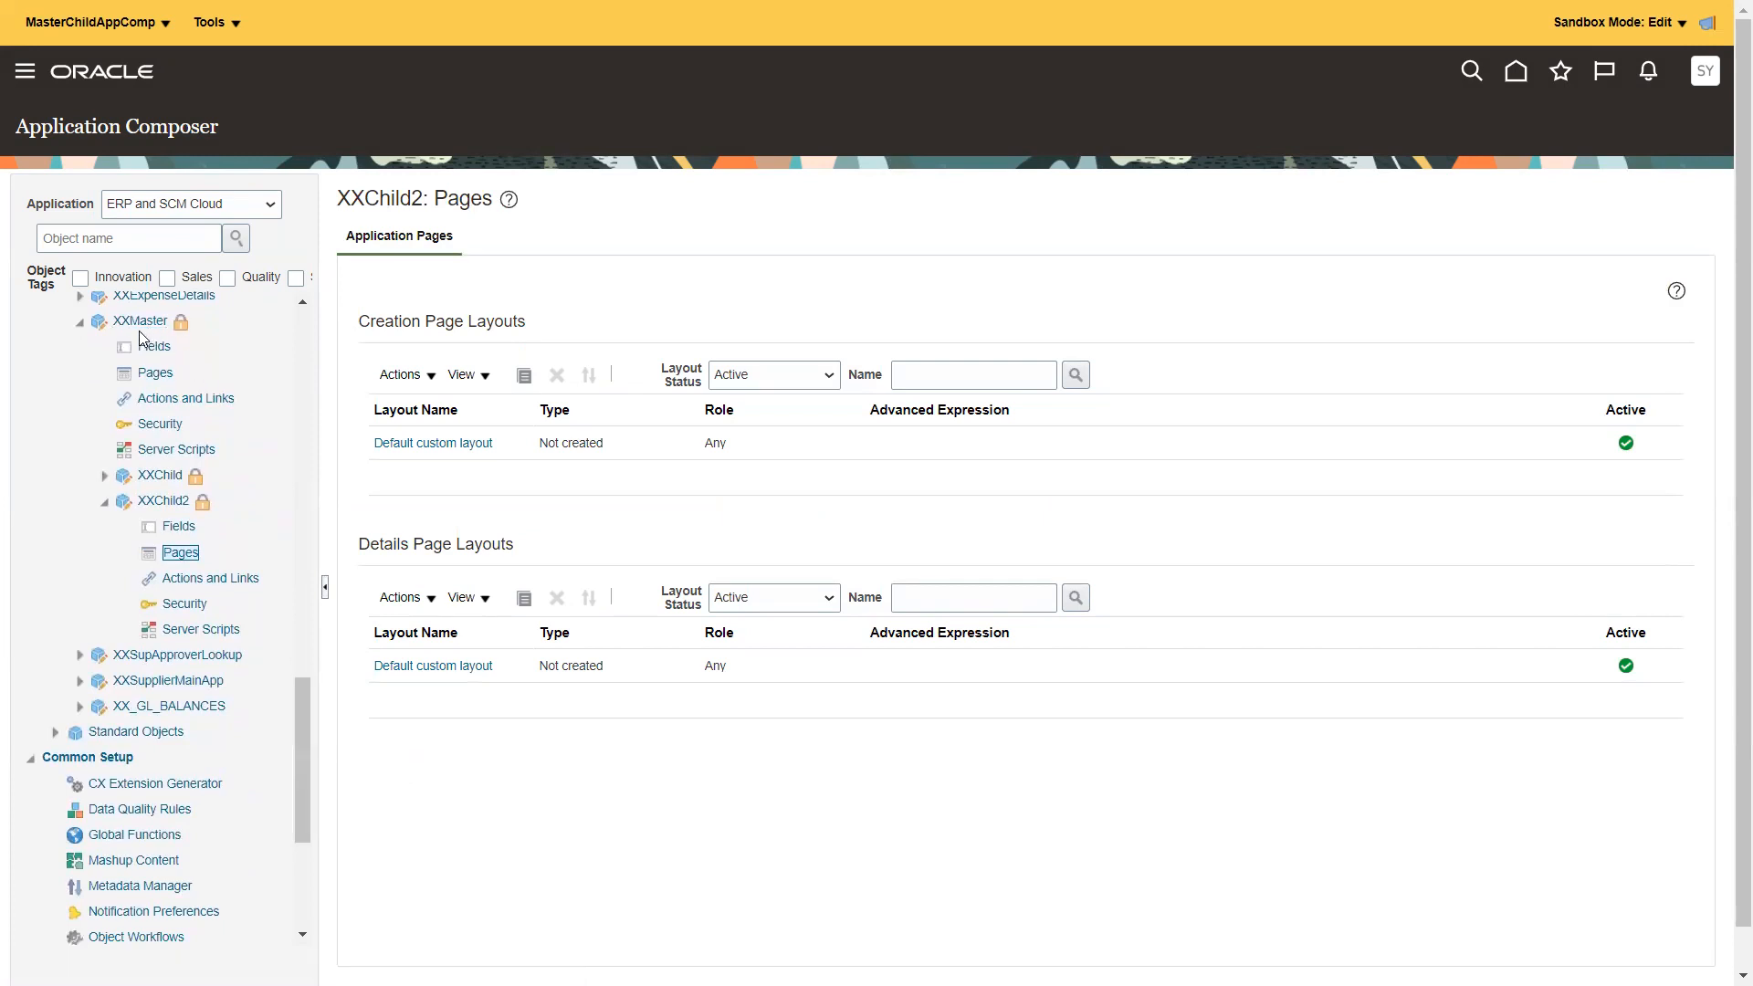
{"action": "left_click", "coordinate": [155, 373]}
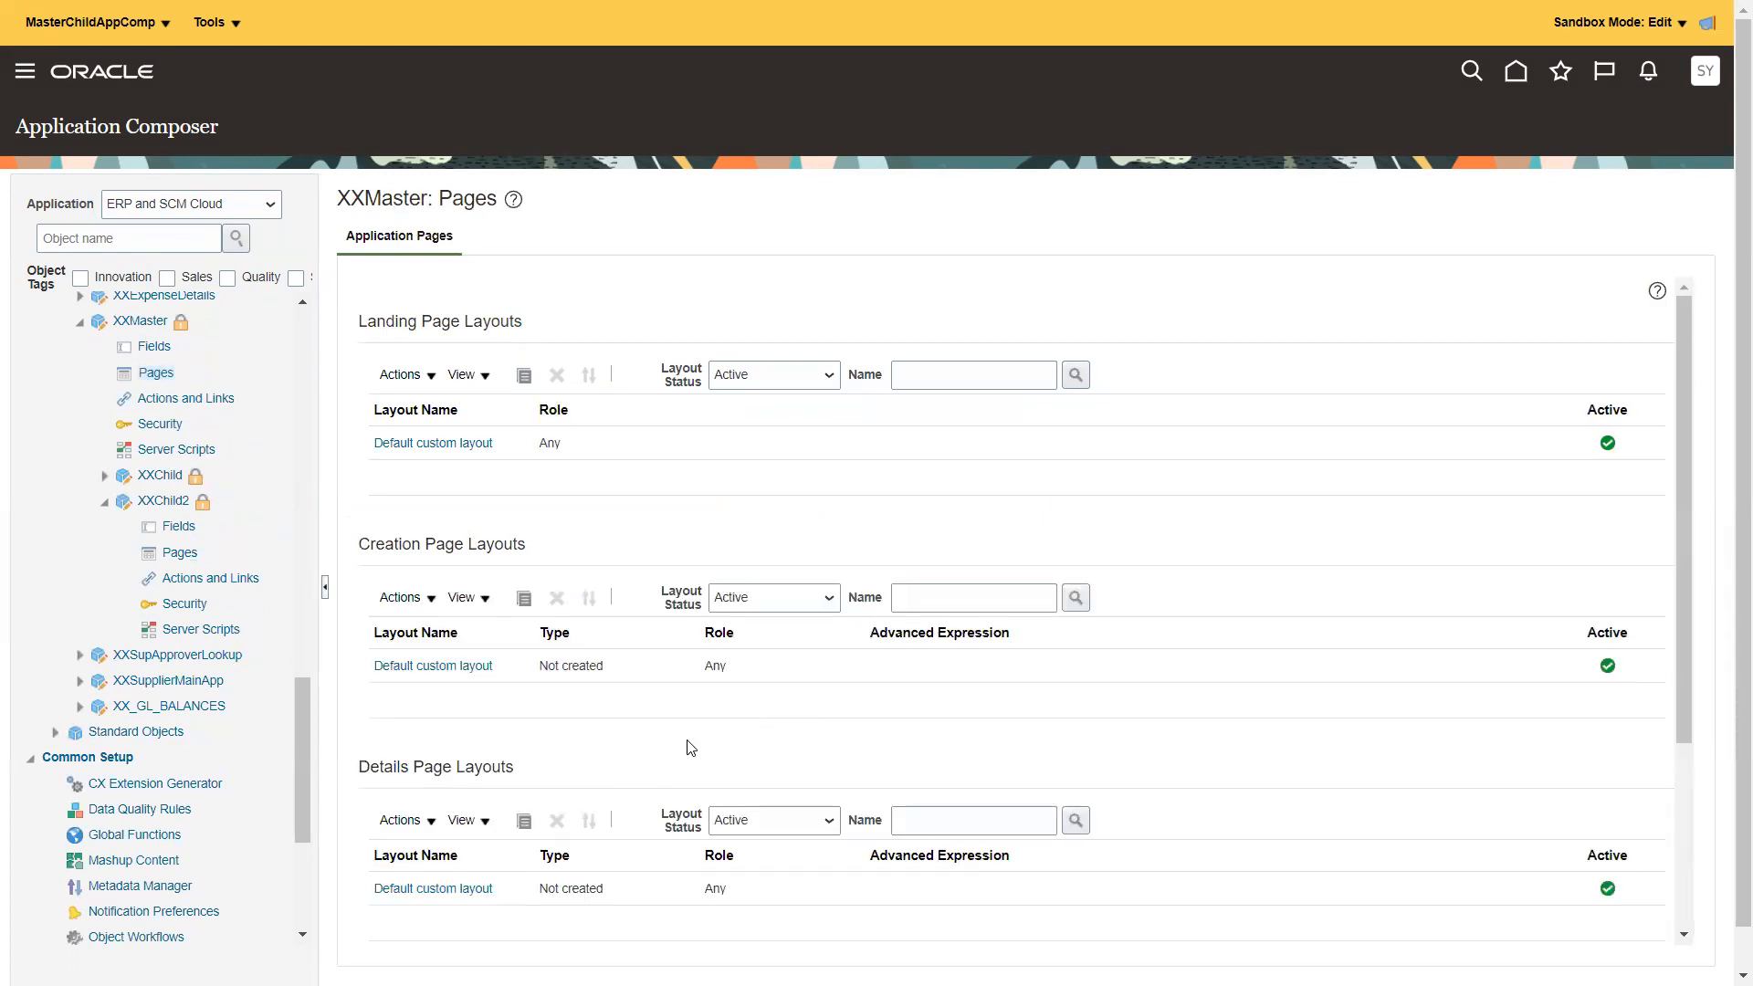
{"action": "left_click", "coordinate": [406, 887]}
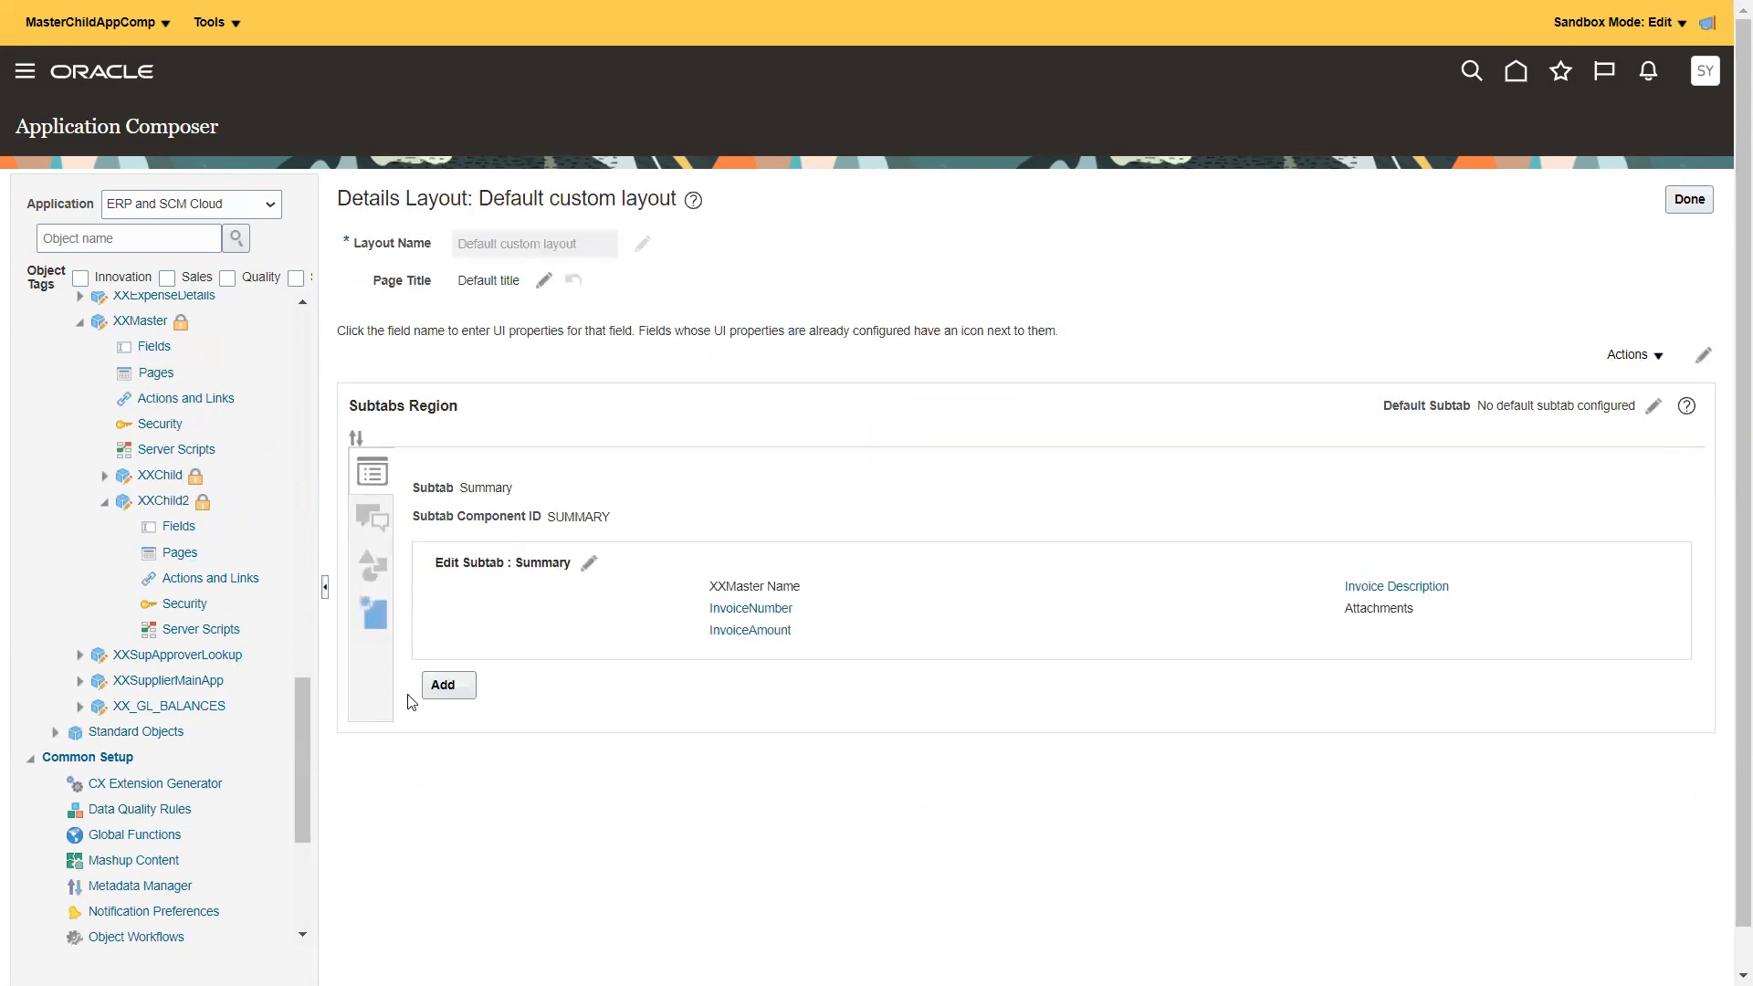
{"action": "left_click", "coordinate": [371, 566]}
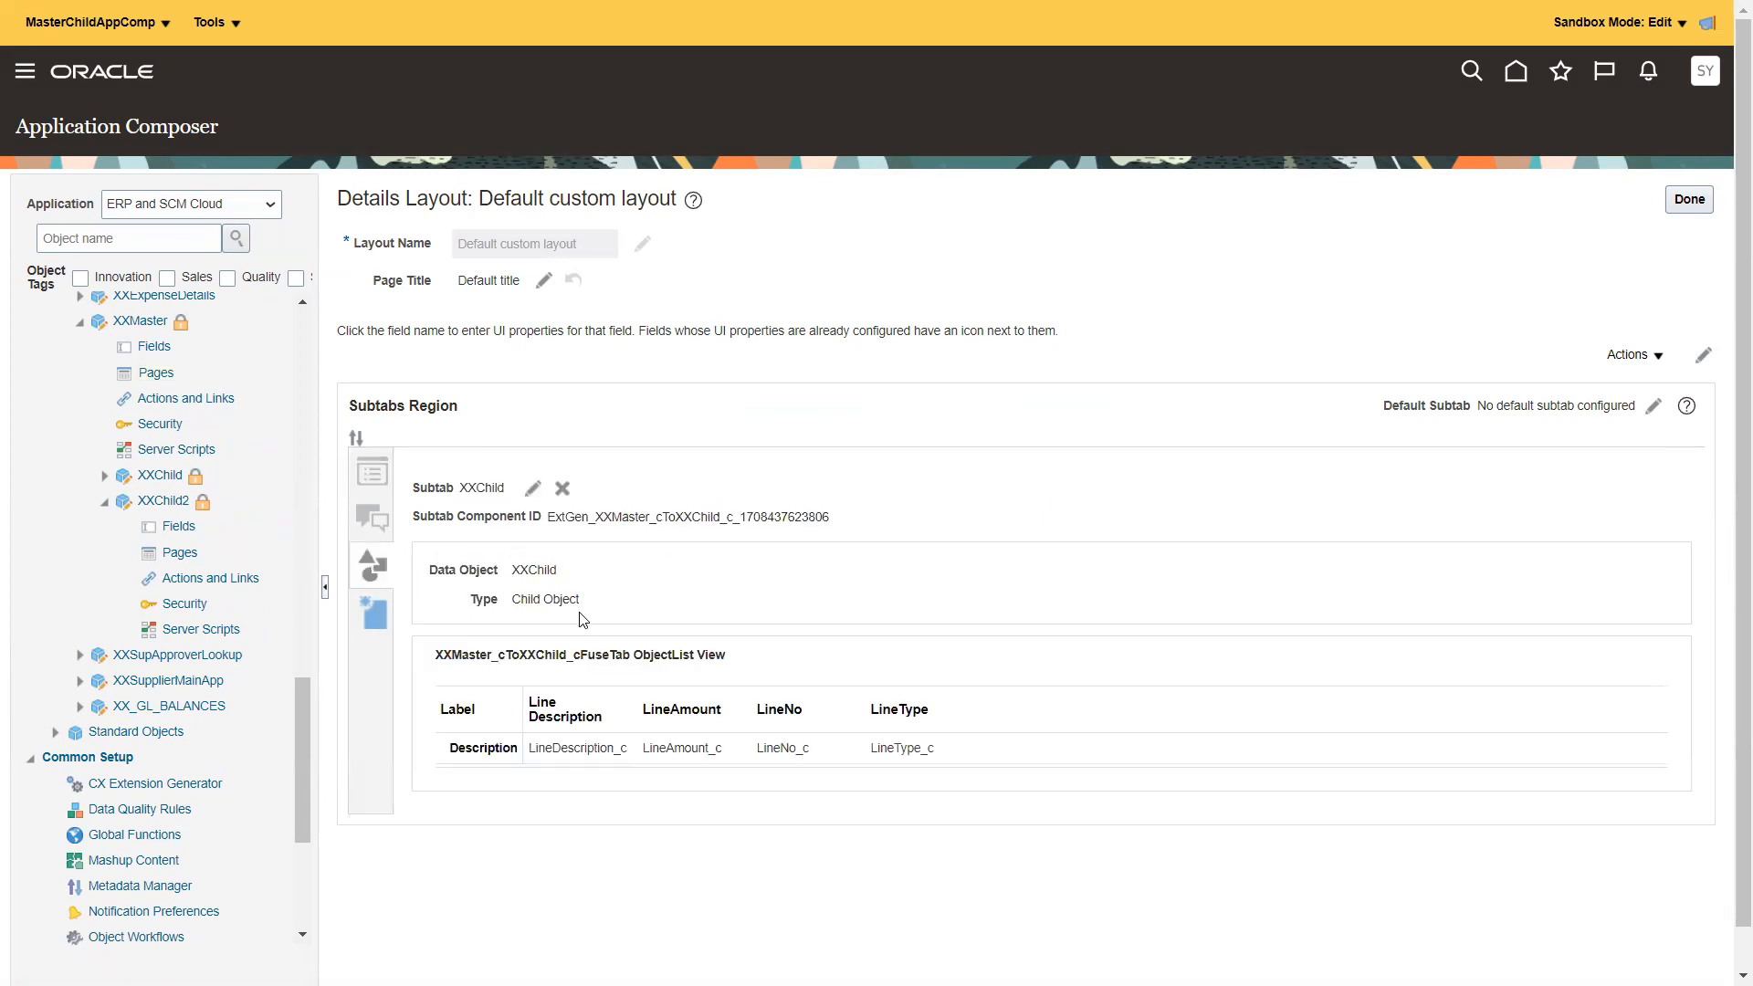
- Create a child object subtab for XXChild2 in XXMaster's details layout, add Record Number to its summary table, and save
{"action": "left_click", "coordinate": [374, 637]}
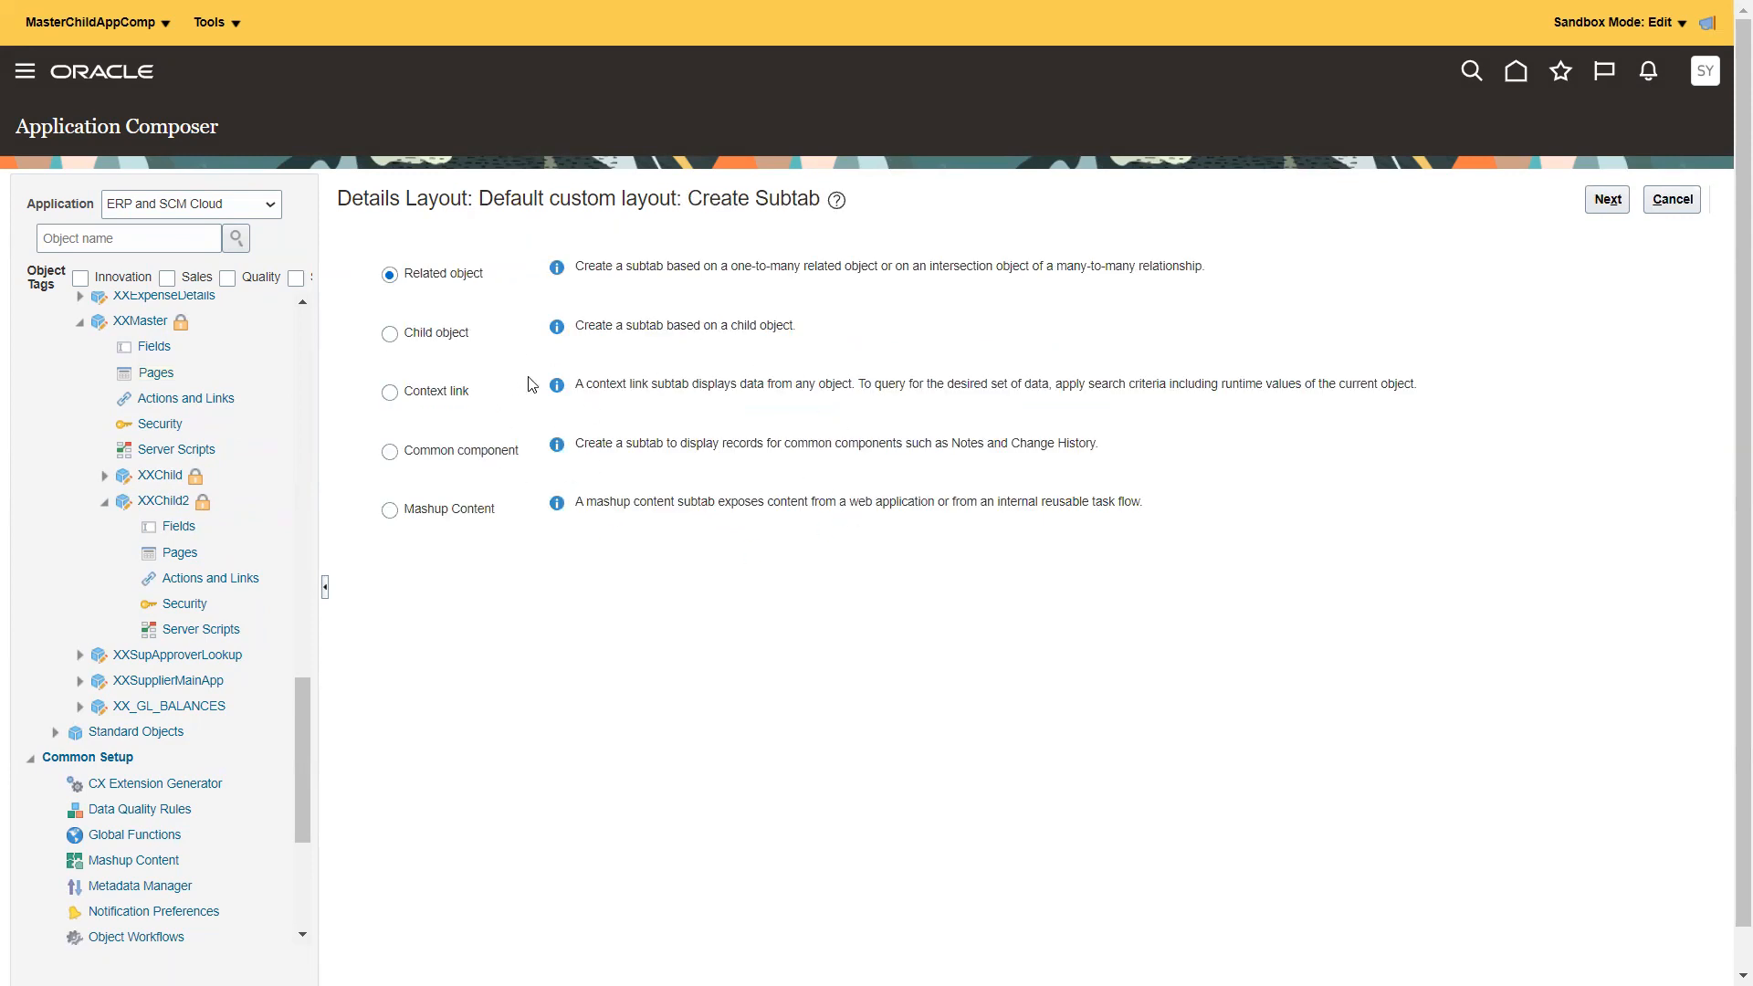
{"action": "left_click", "coordinate": [387, 336]}
{"action": "left_click", "coordinate": [1606, 199]}
{"action": "left_click", "coordinate": [539, 297]}
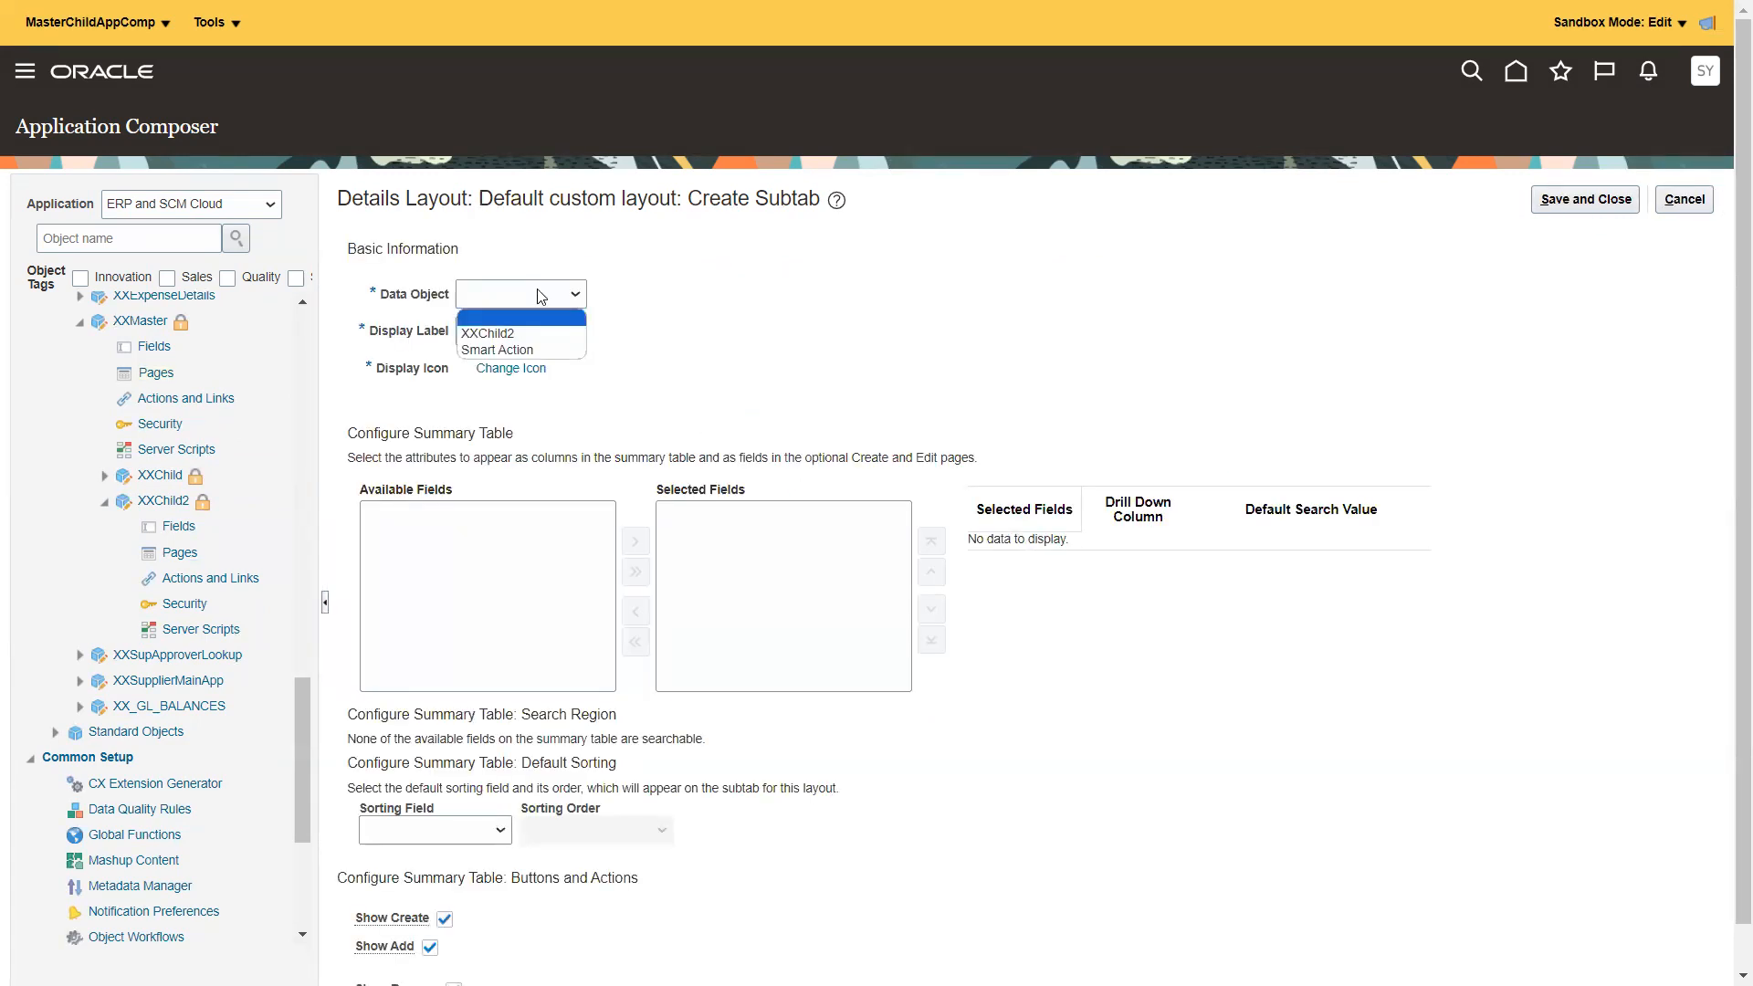
{"action": "left_click", "coordinate": [498, 332]}
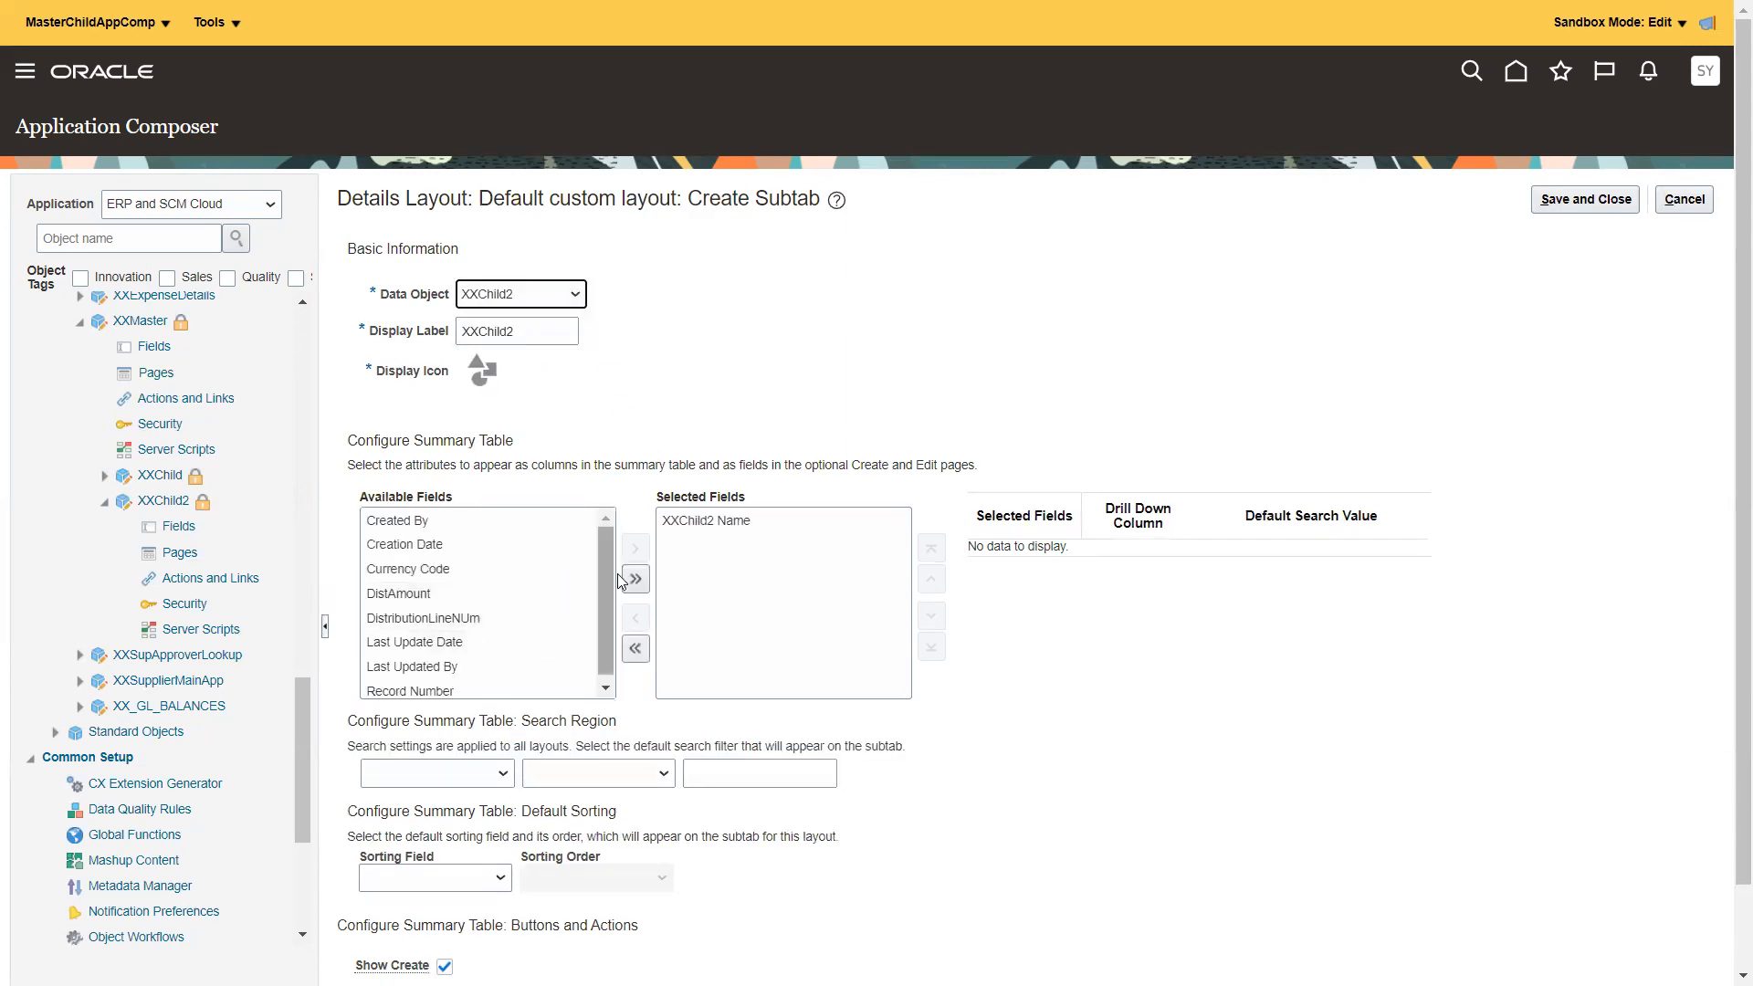
{"action": "left_click_drag", "start_coordinate": [603, 620], "coordinate": [595, 691]}
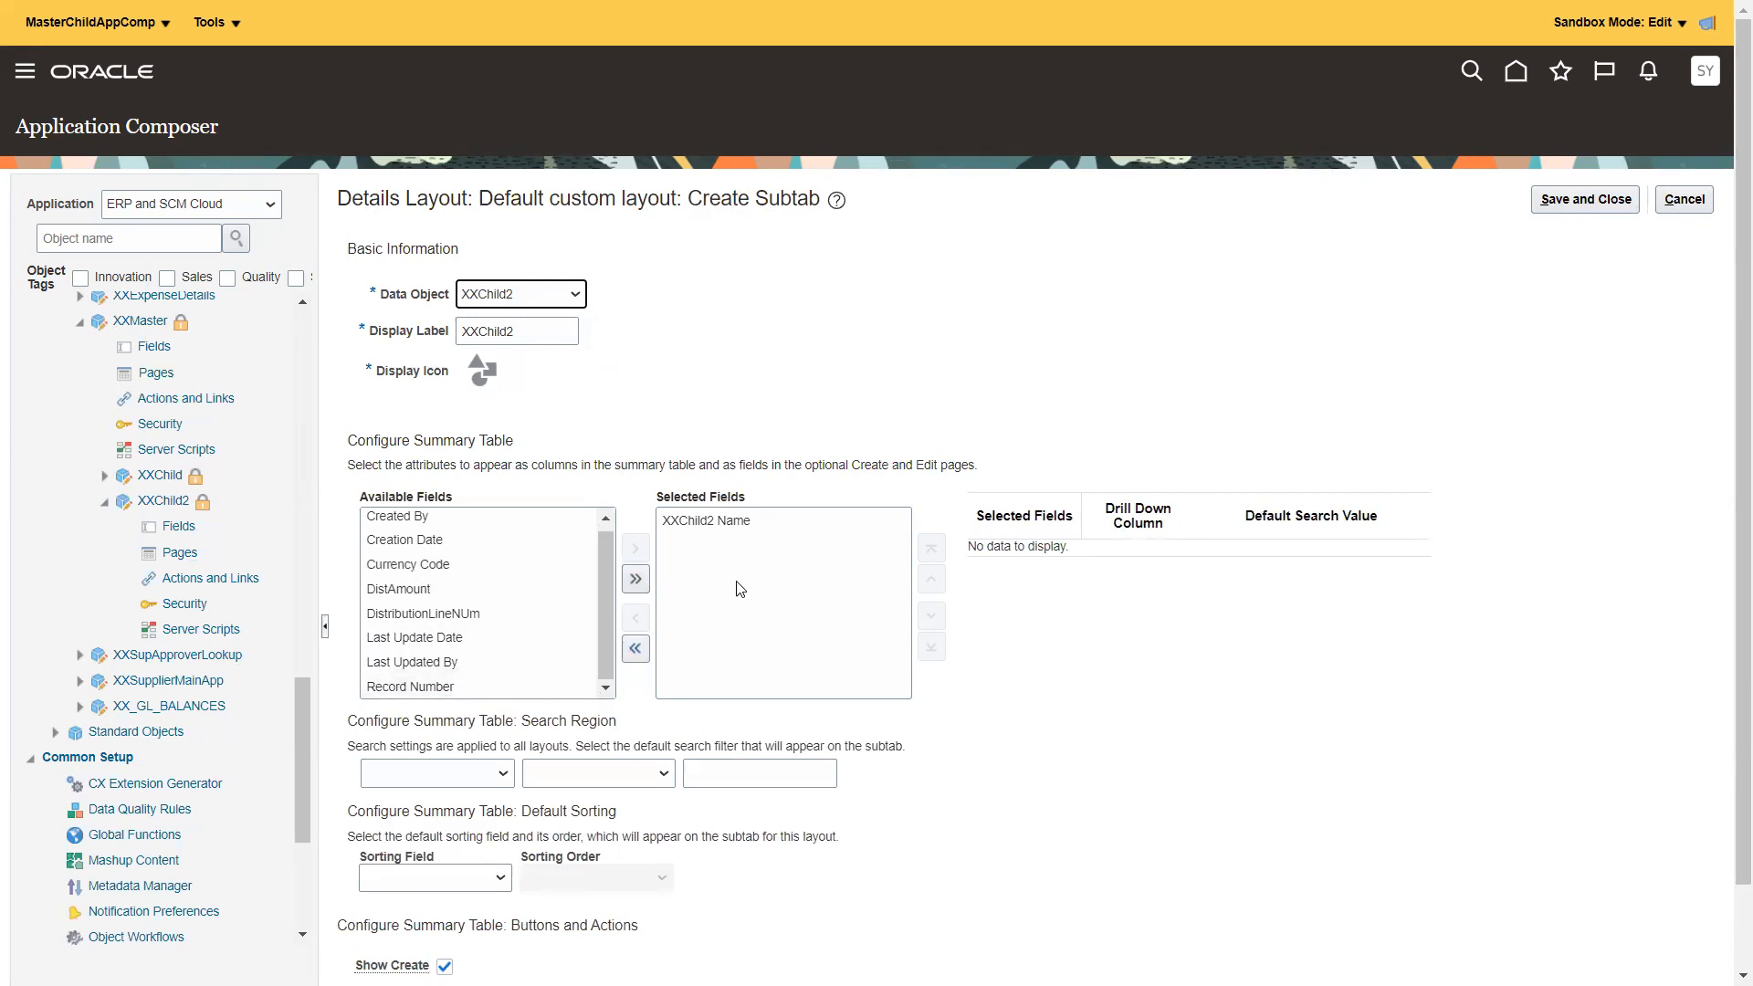
{"action": "double_click", "coordinate": [476, 692]}
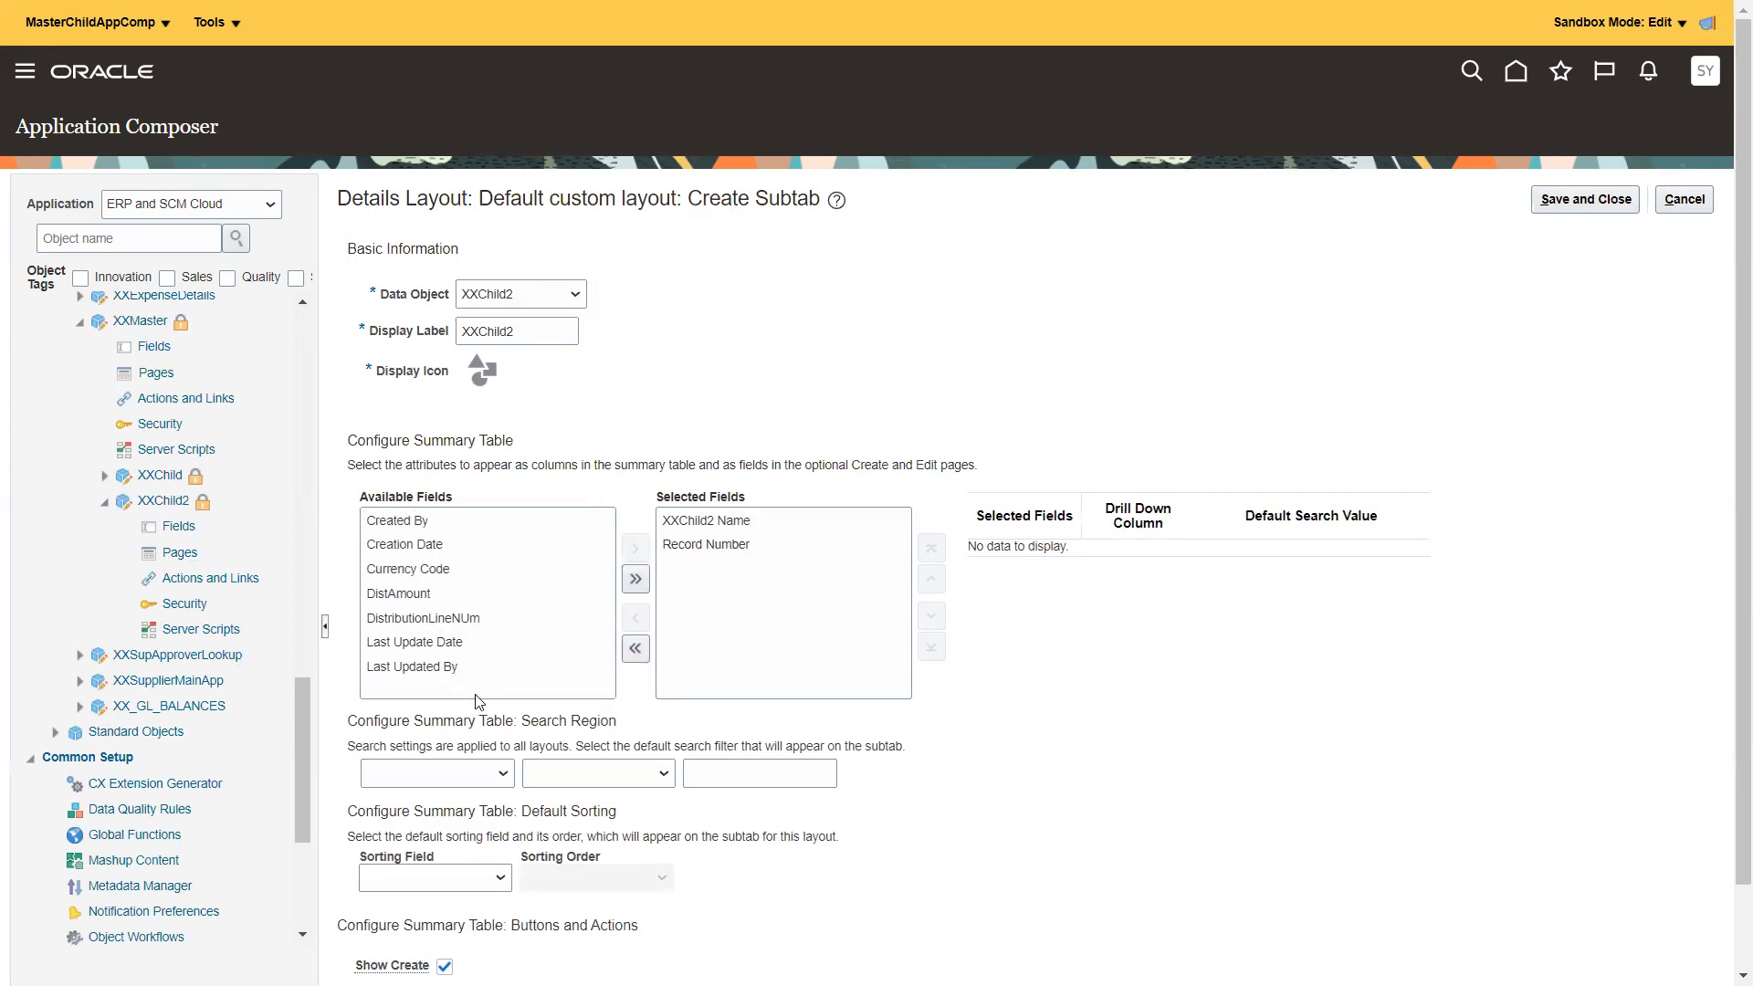
{"action": "left_click", "coordinate": [1577, 209]}
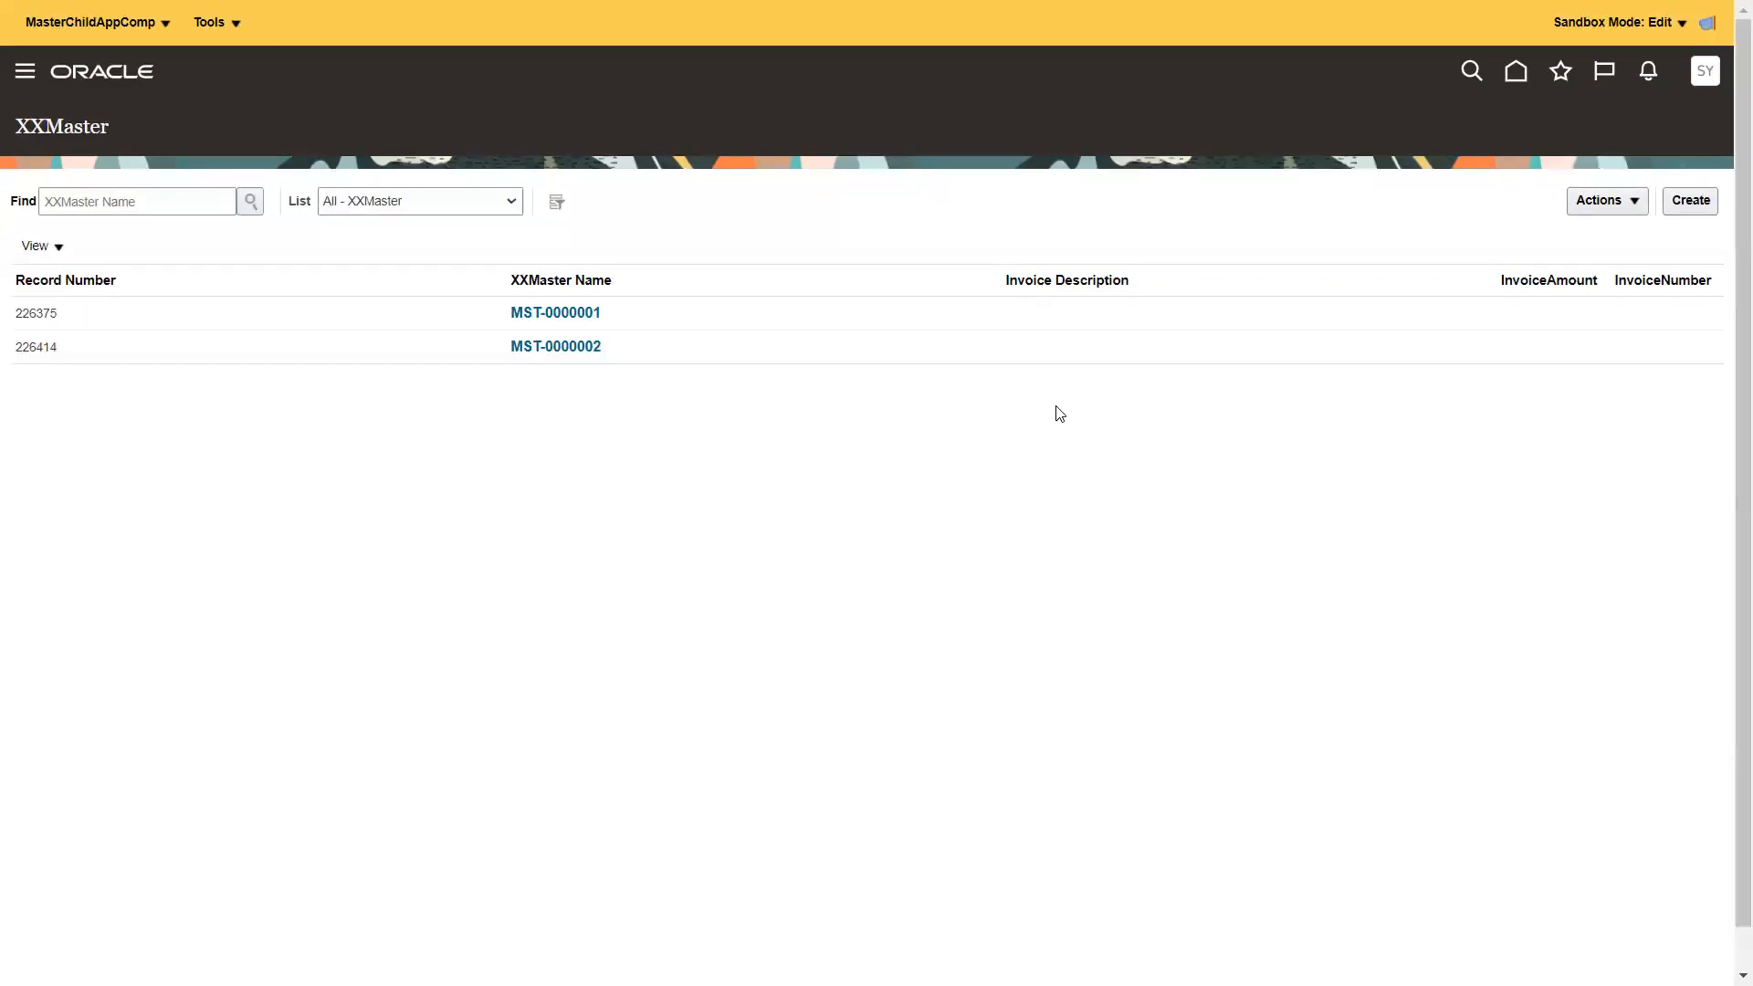
- Check the XXChild and XXChild2 subtabs of record MST-0000001 on the XXMaster records page, and exit without saving
{"action": "left_click", "coordinate": [575, 314]}
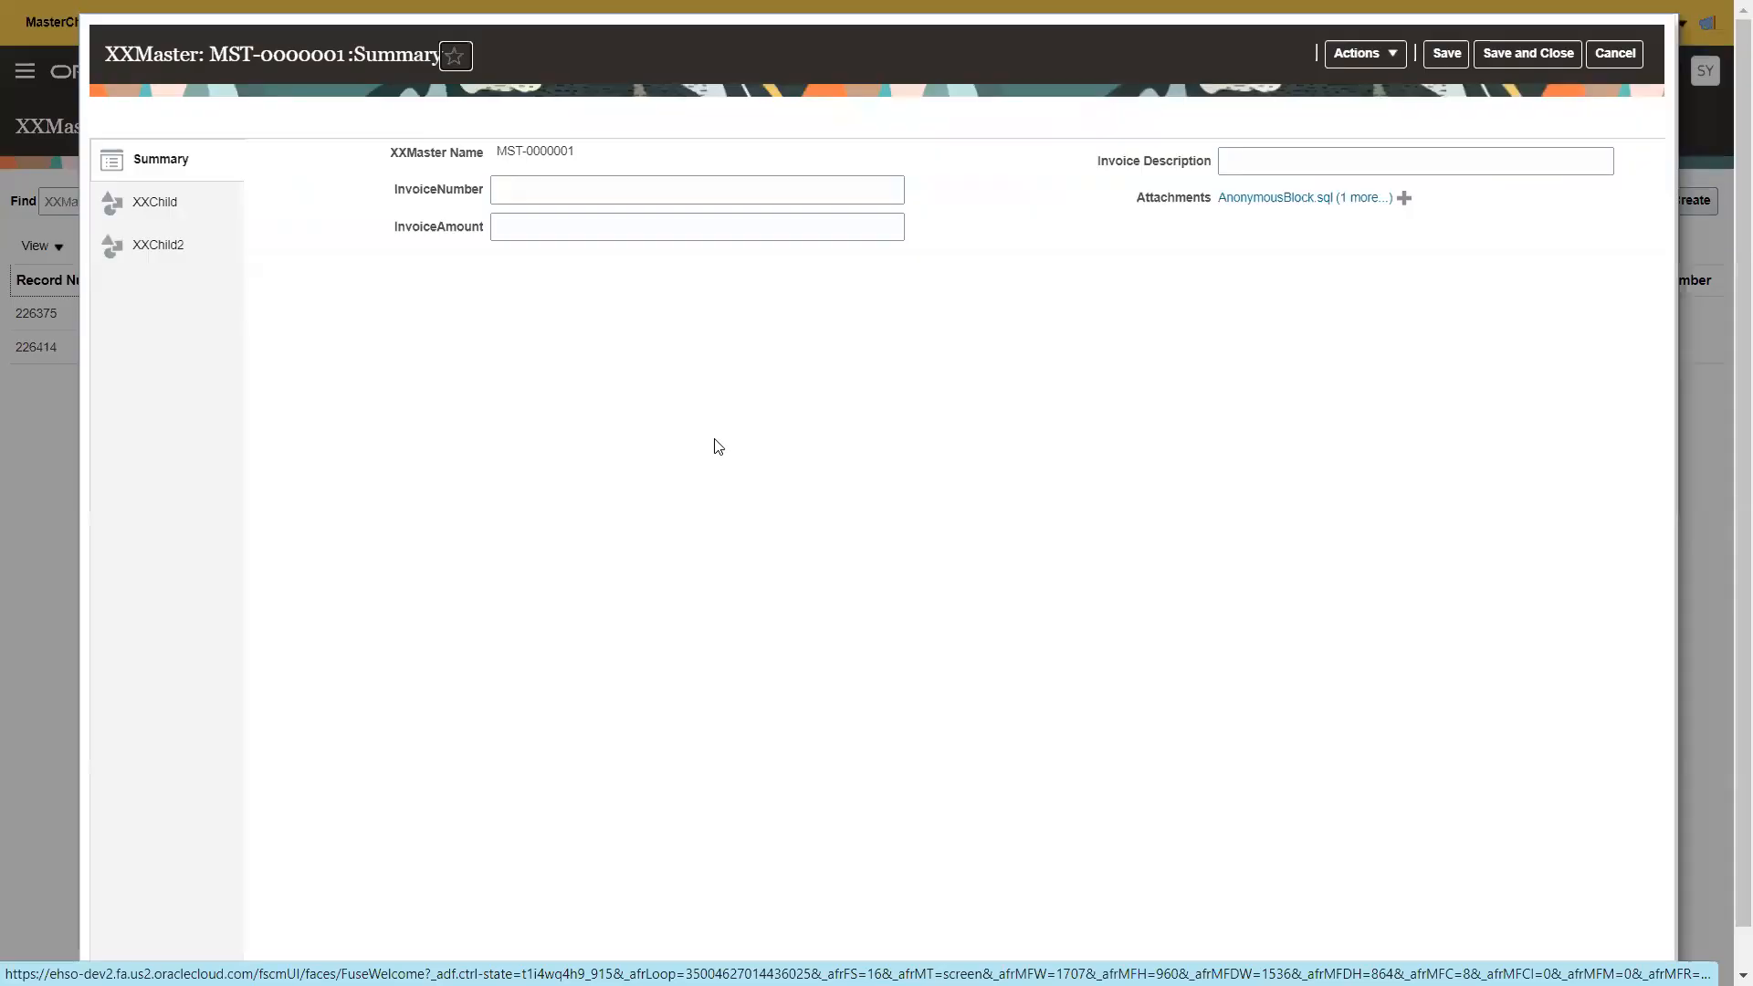
{"action": "left_click", "coordinate": [160, 163]}
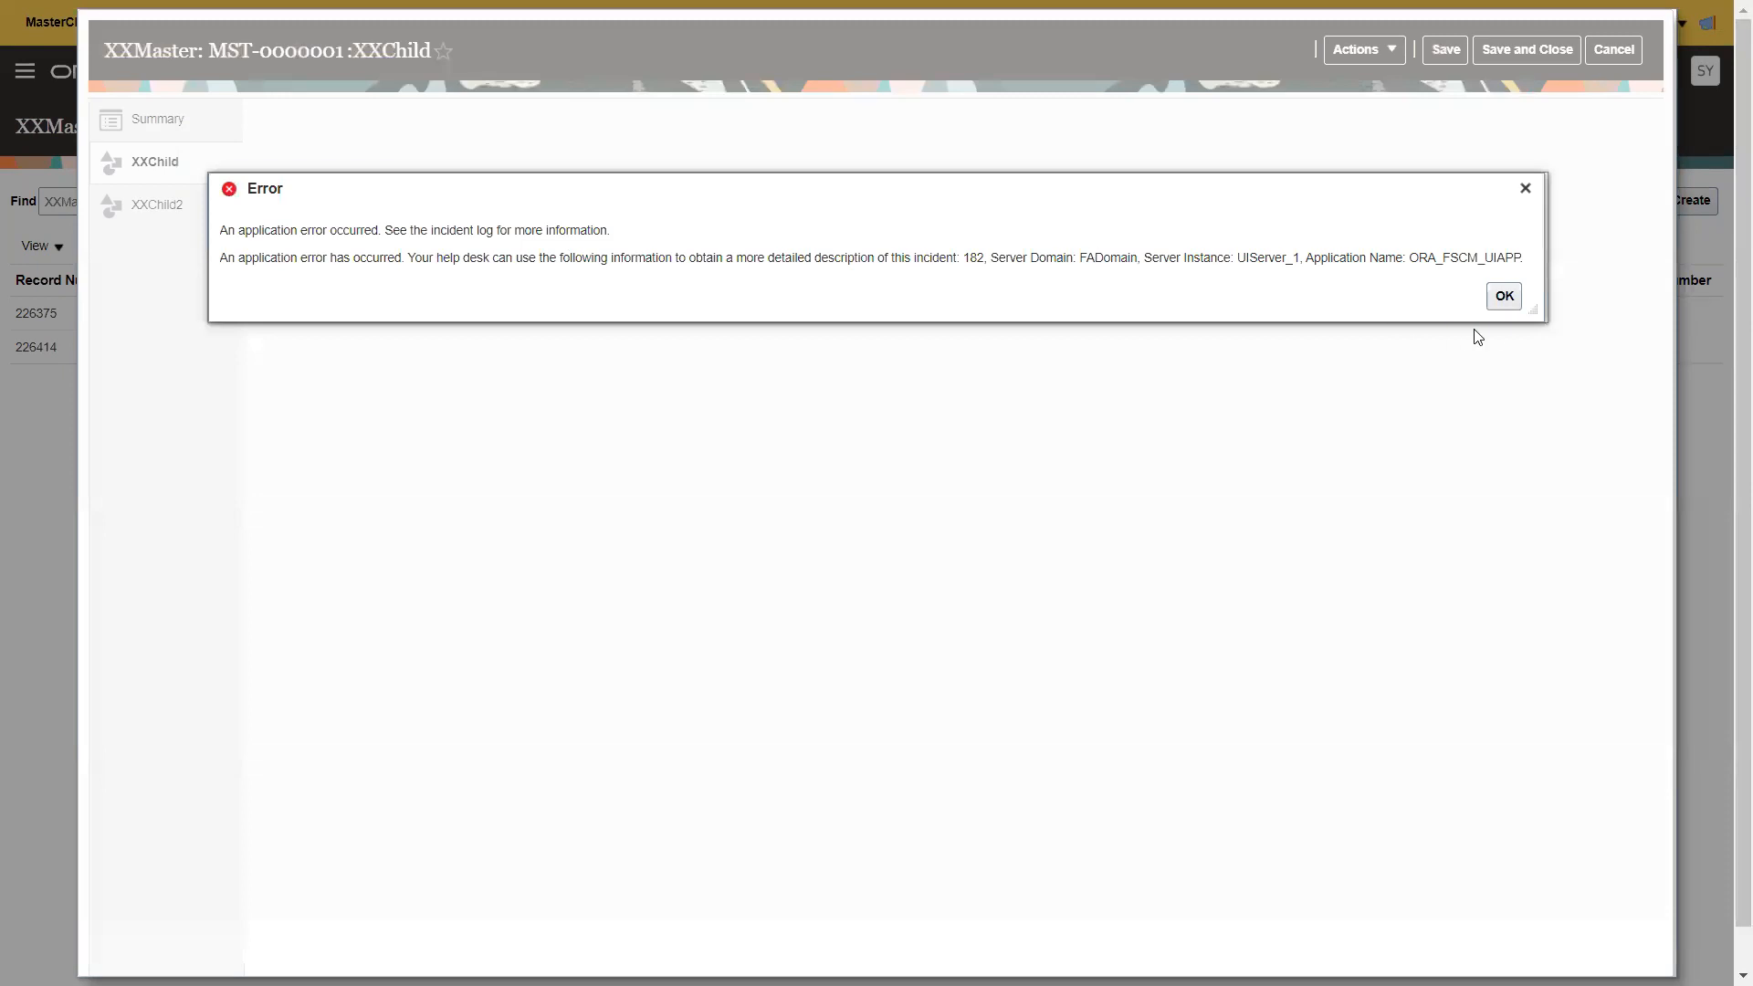
{"action": "left_click", "coordinate": [1503, 295]}
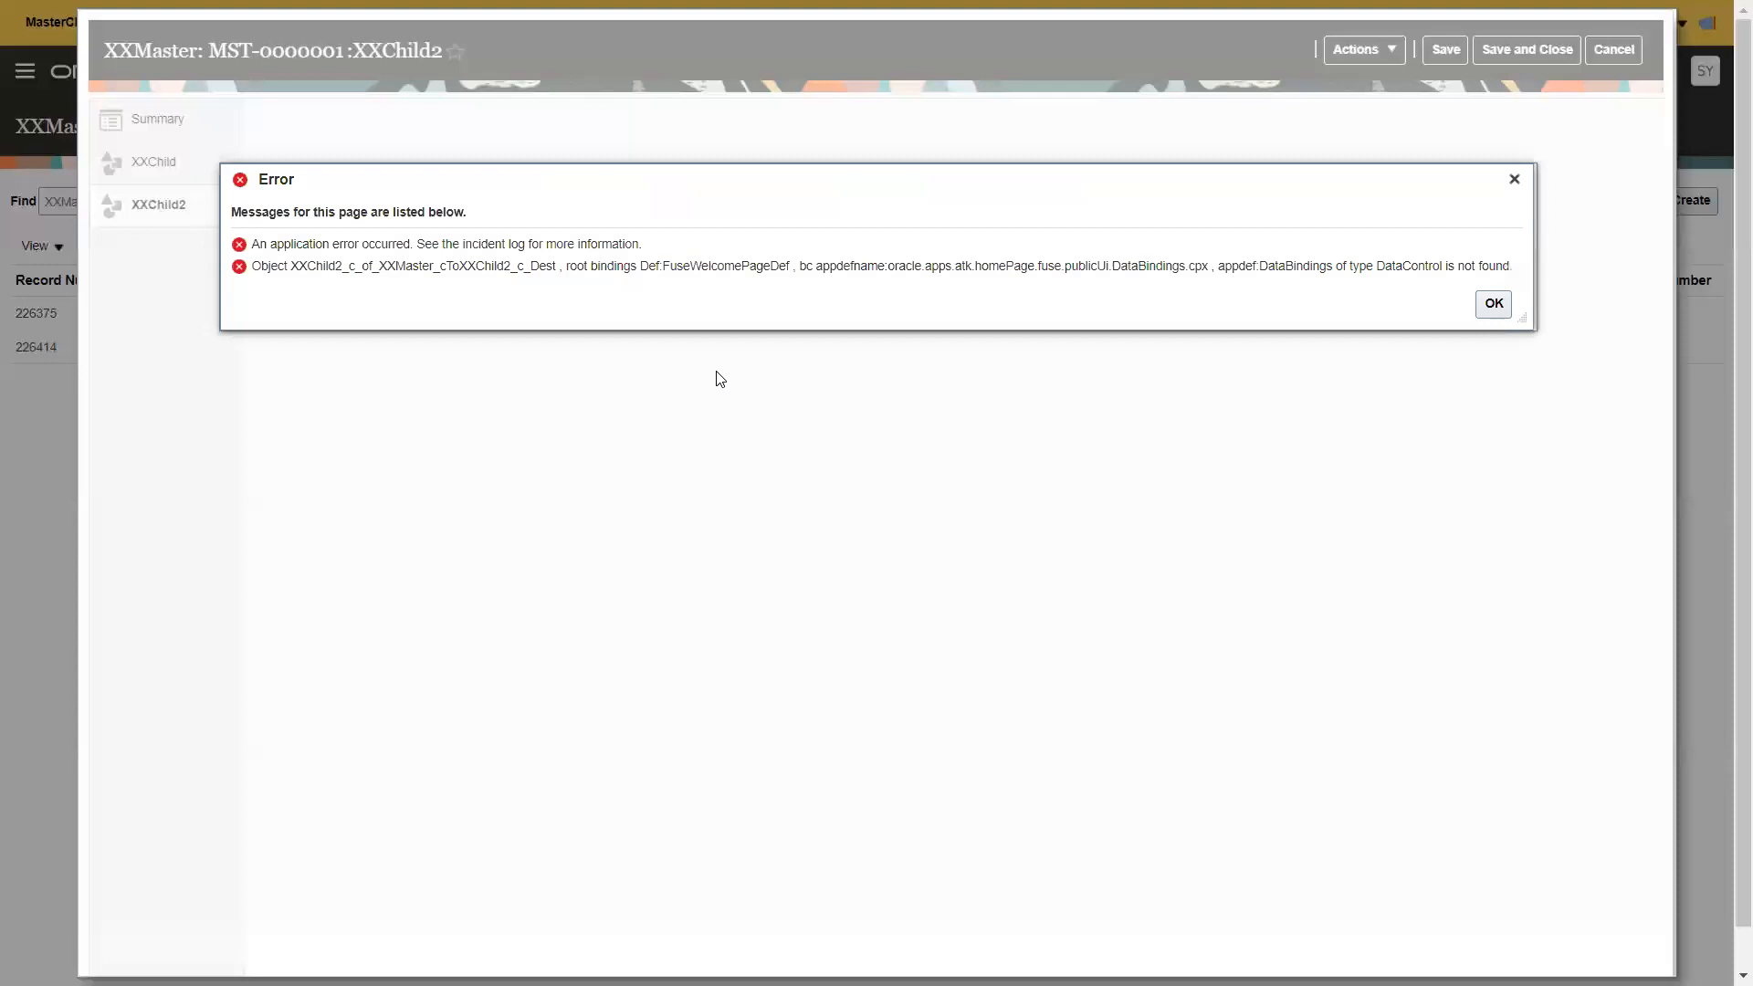
{"action": "left_click", "coordinate": [1494, 303]}
{"action": "left_click", "coordinate": [1613, 50]}
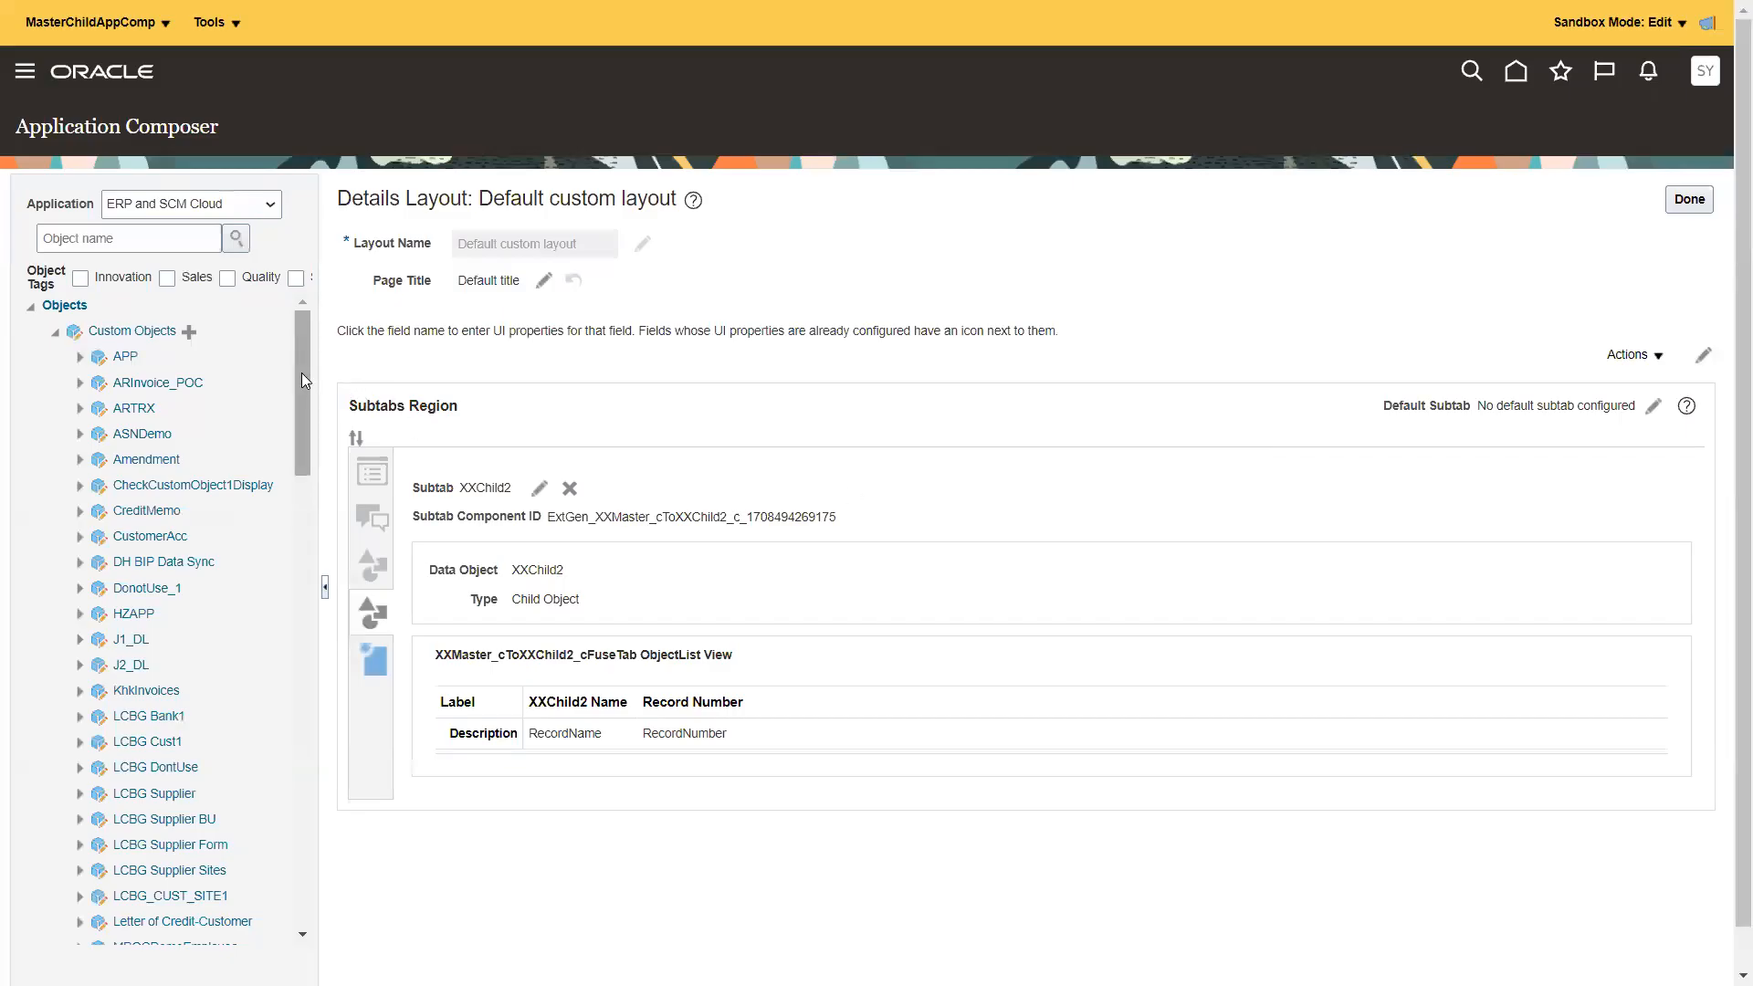
- Add DistAmount and DistributionLineNUm to XXChild2's default custom creation page layout in Application Composer, and save it
{"action": "scroll", "coordinate": [301, 373], "scroll_direction": "down", "scroll_amount": 15}
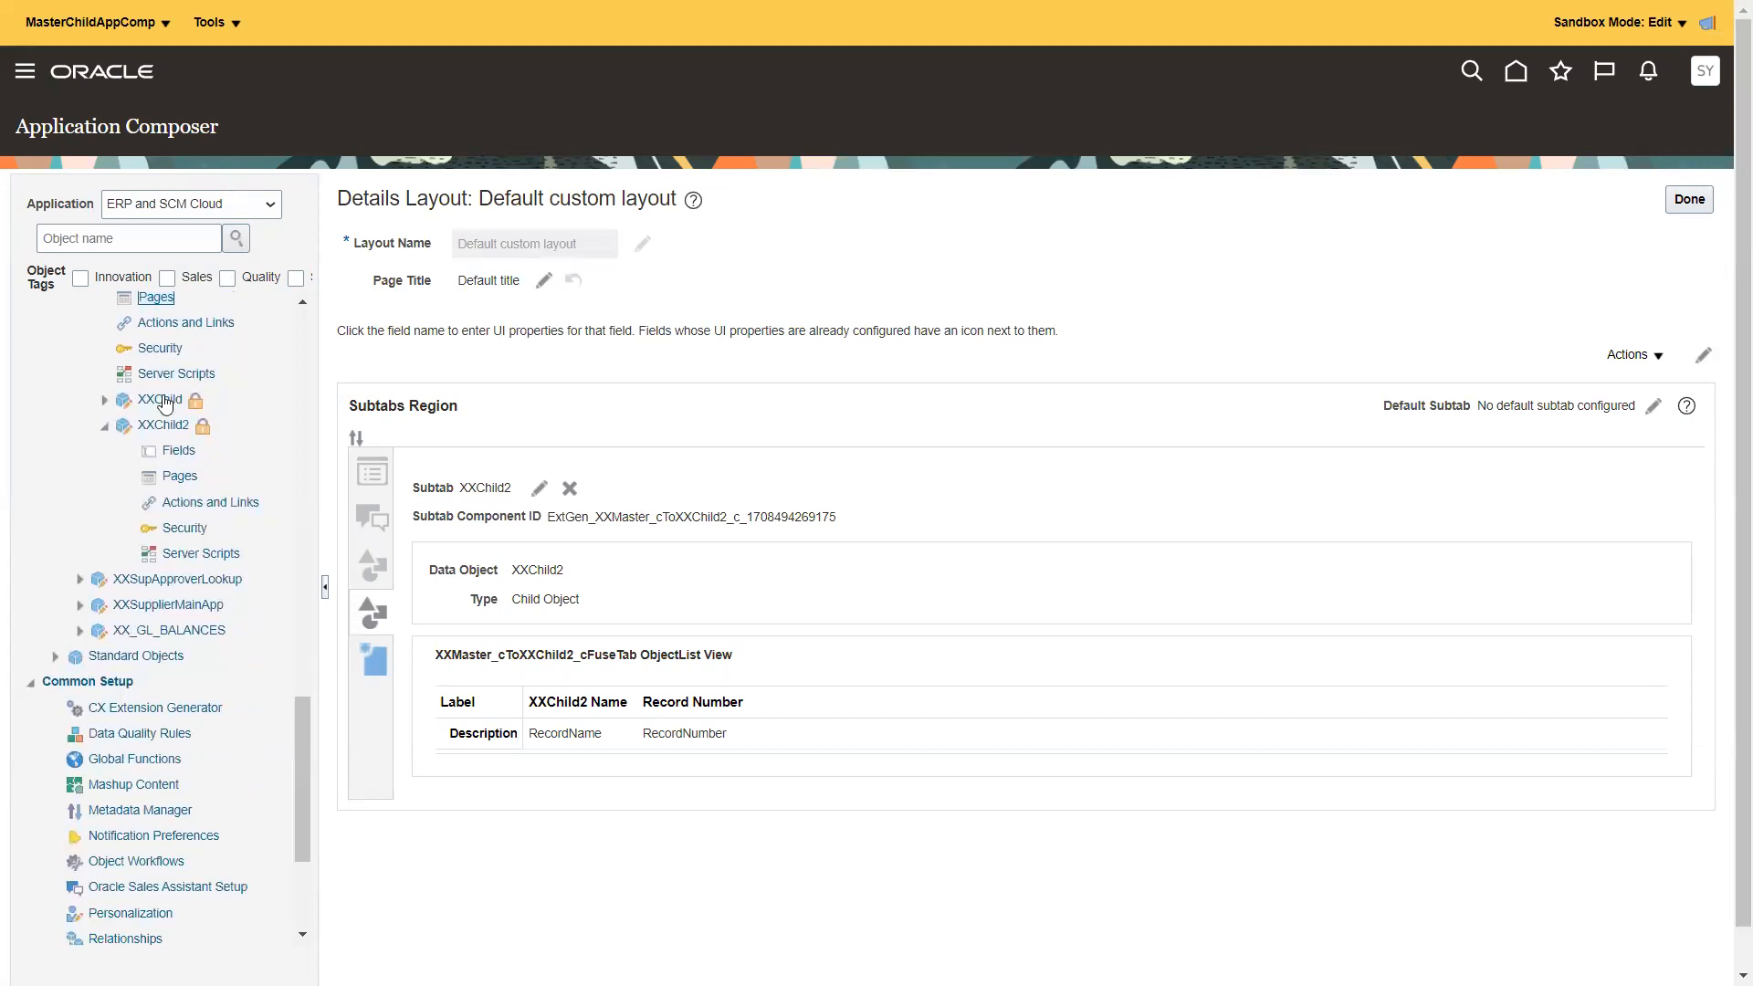
{"action": "left_click", "coordinate": [179, 477]}
{"action": "left_click", "coordinate": [426, 444]}
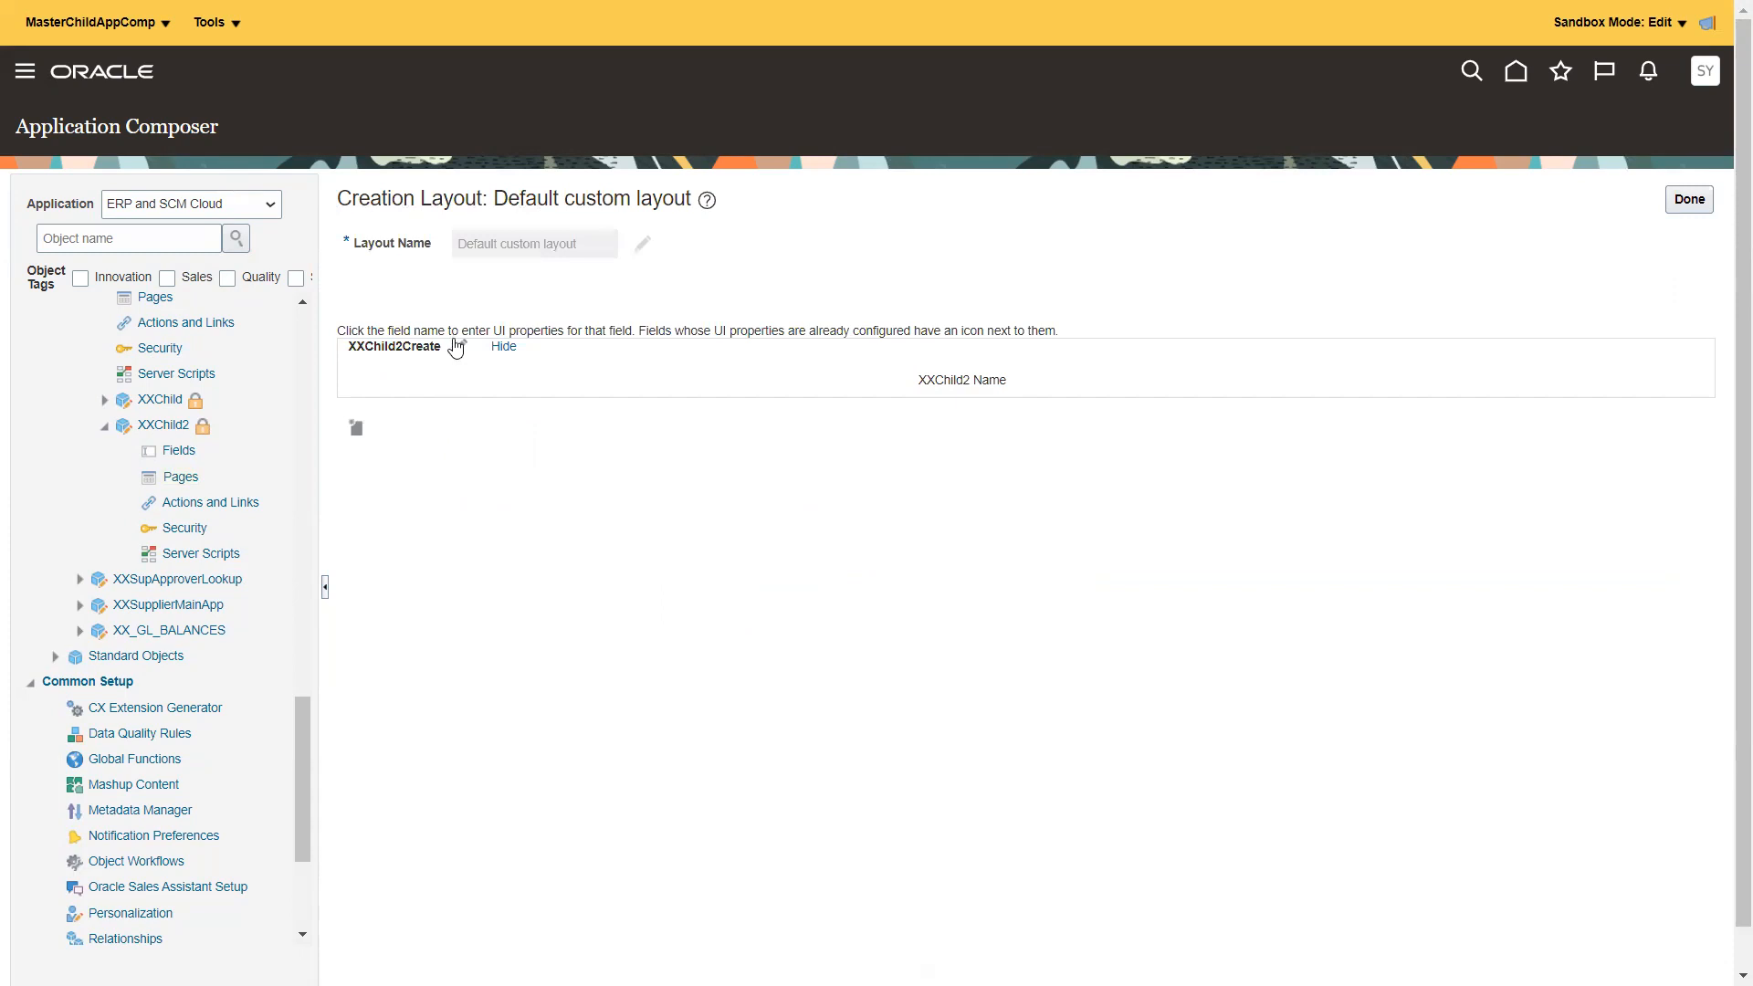
{"action": "left_click", "coordinate": [457, 346]}
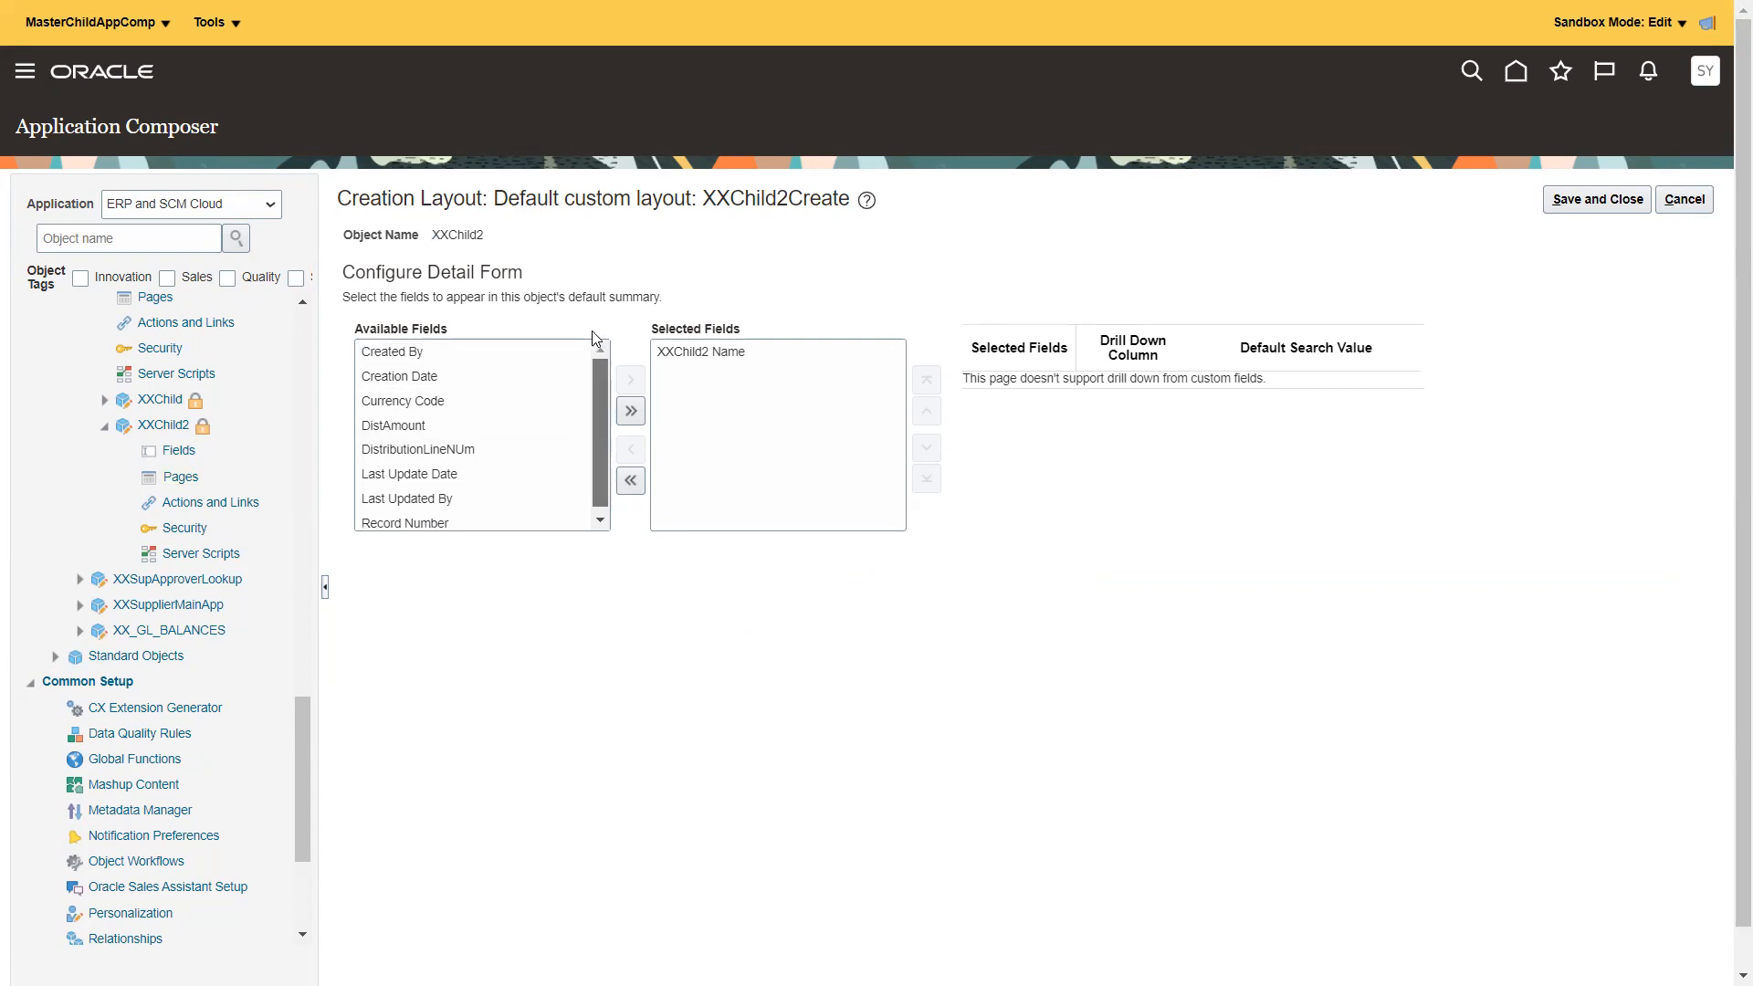
{"action": "double_click", "coordinate": [445, 425]}
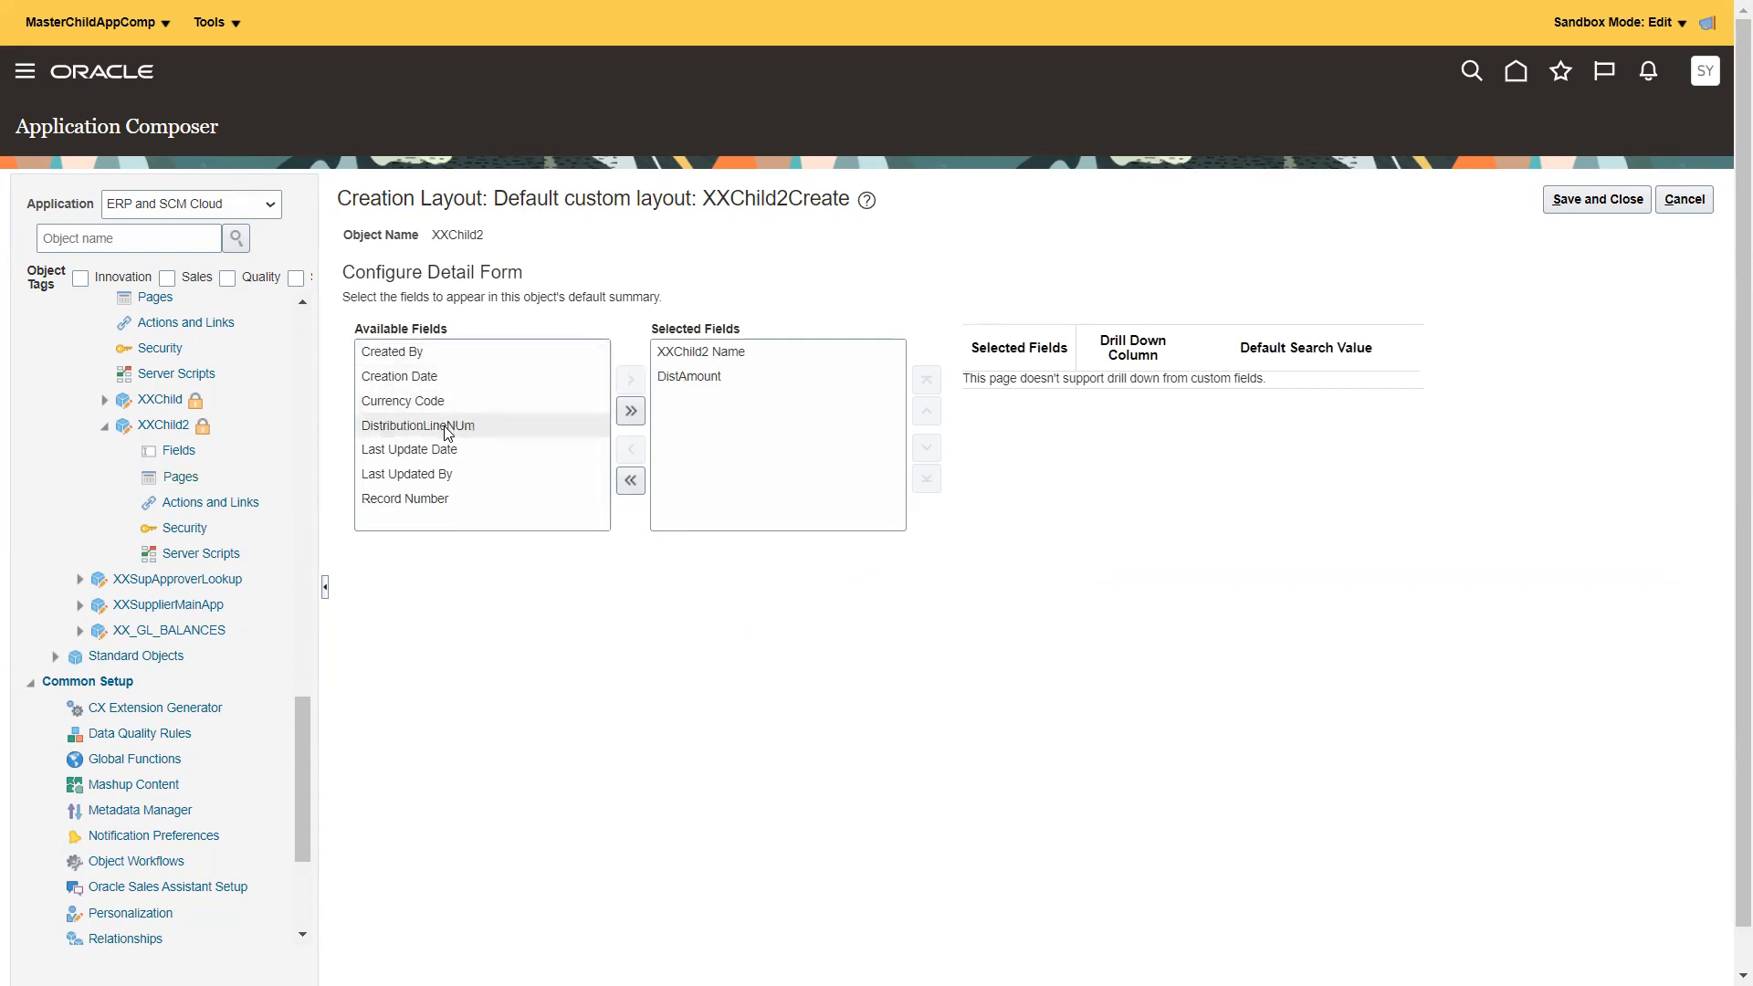
{"action": "double_click", "coordinate": [446, 429]}
{"action": "left_click", "coordinate": [1575, 216]}
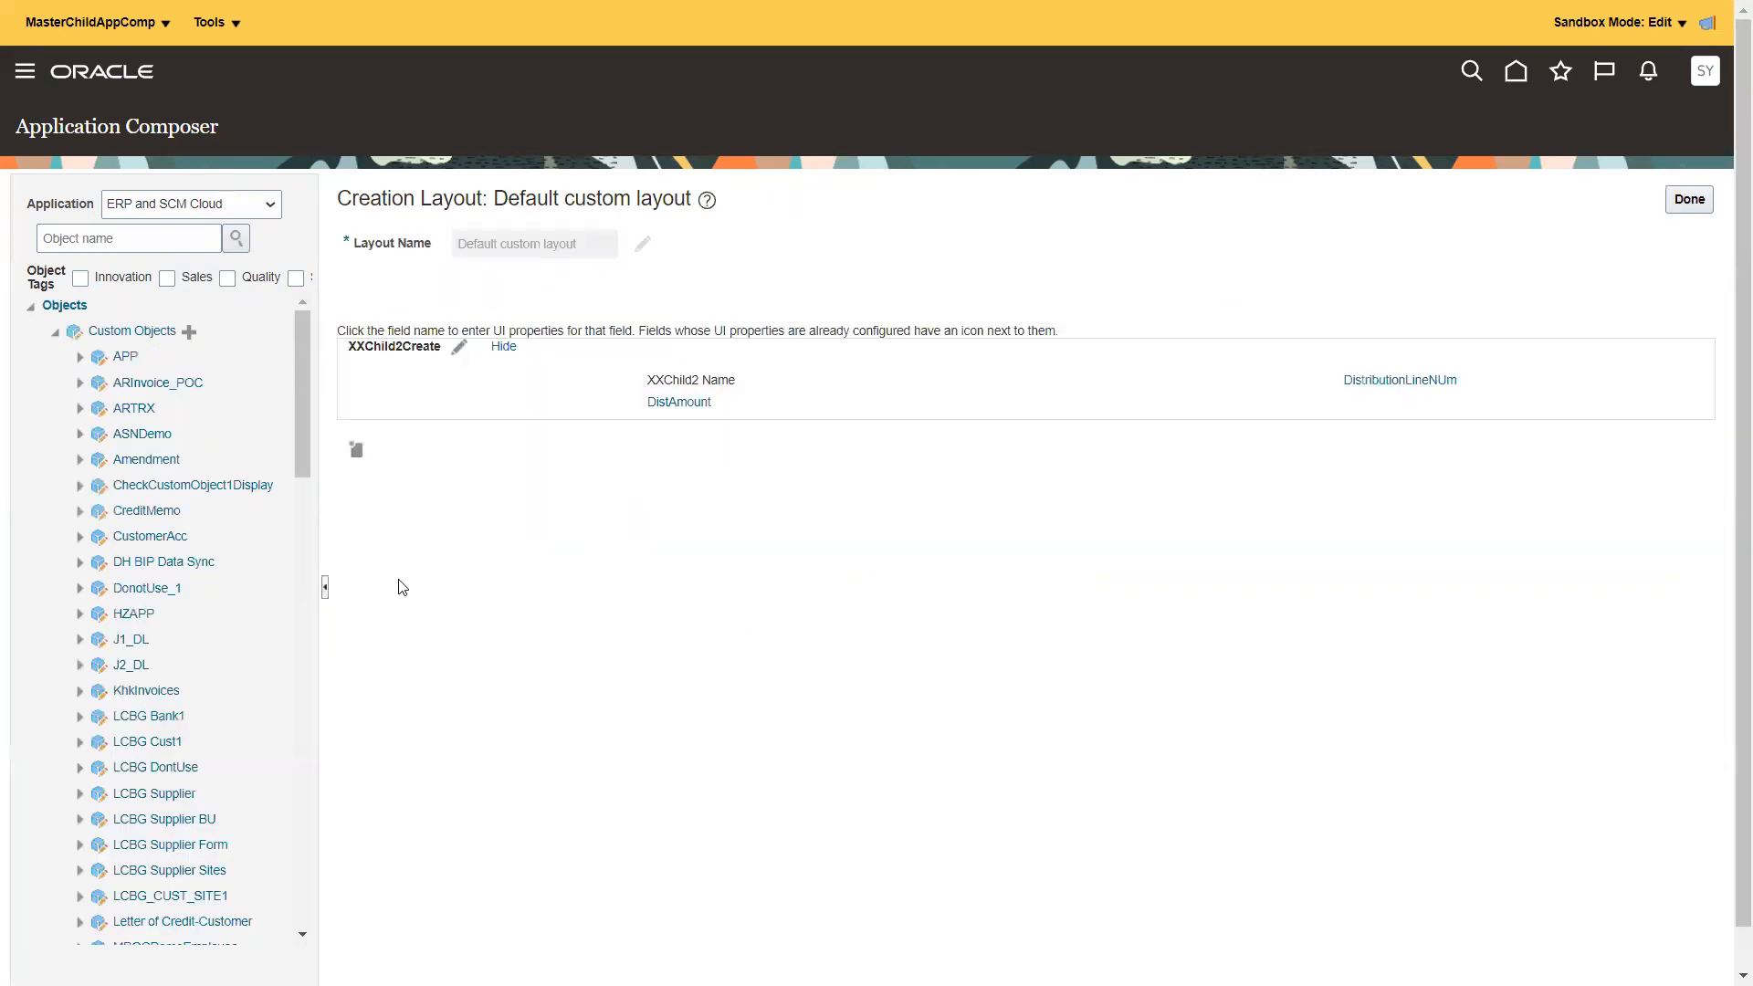
{"action": "left_click", "coordinate": [1691, 198]}
- Add DistributionLineNUm and DistAmount to XXChild2's default custom details page layout, and save it
{"action": "left_click", "coordinate": [433, 665]}
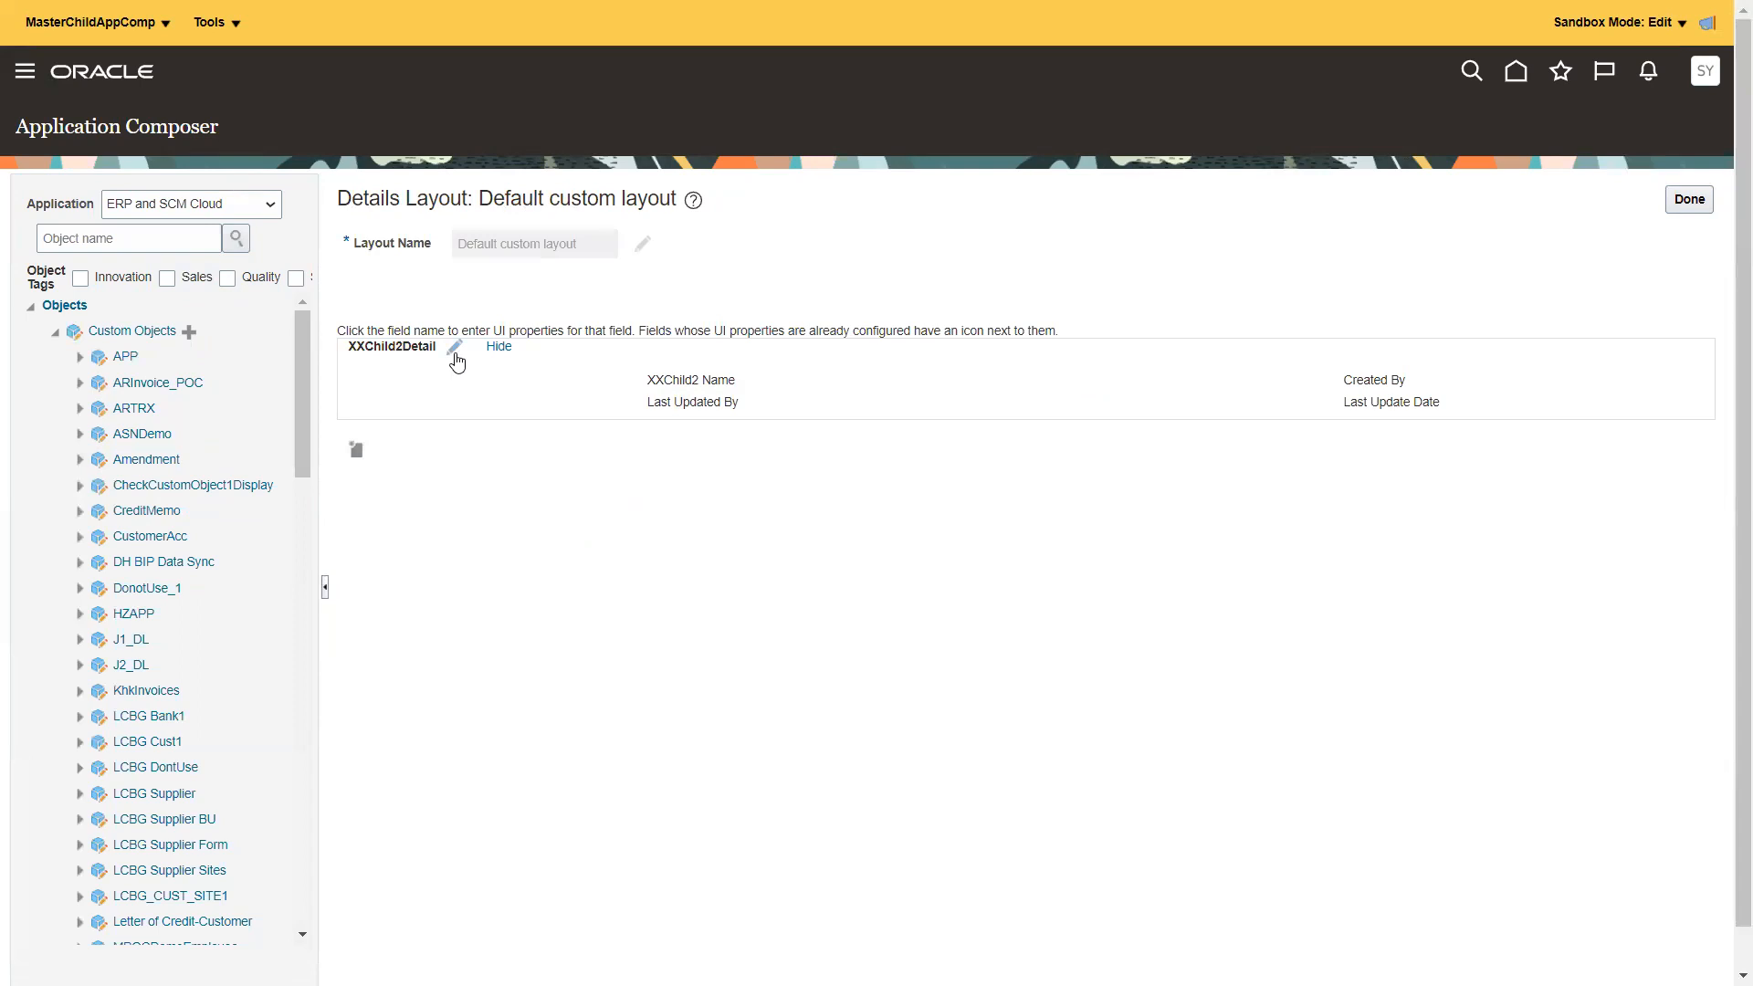
{"action": "left_click", "coordinate": [454, 346]}
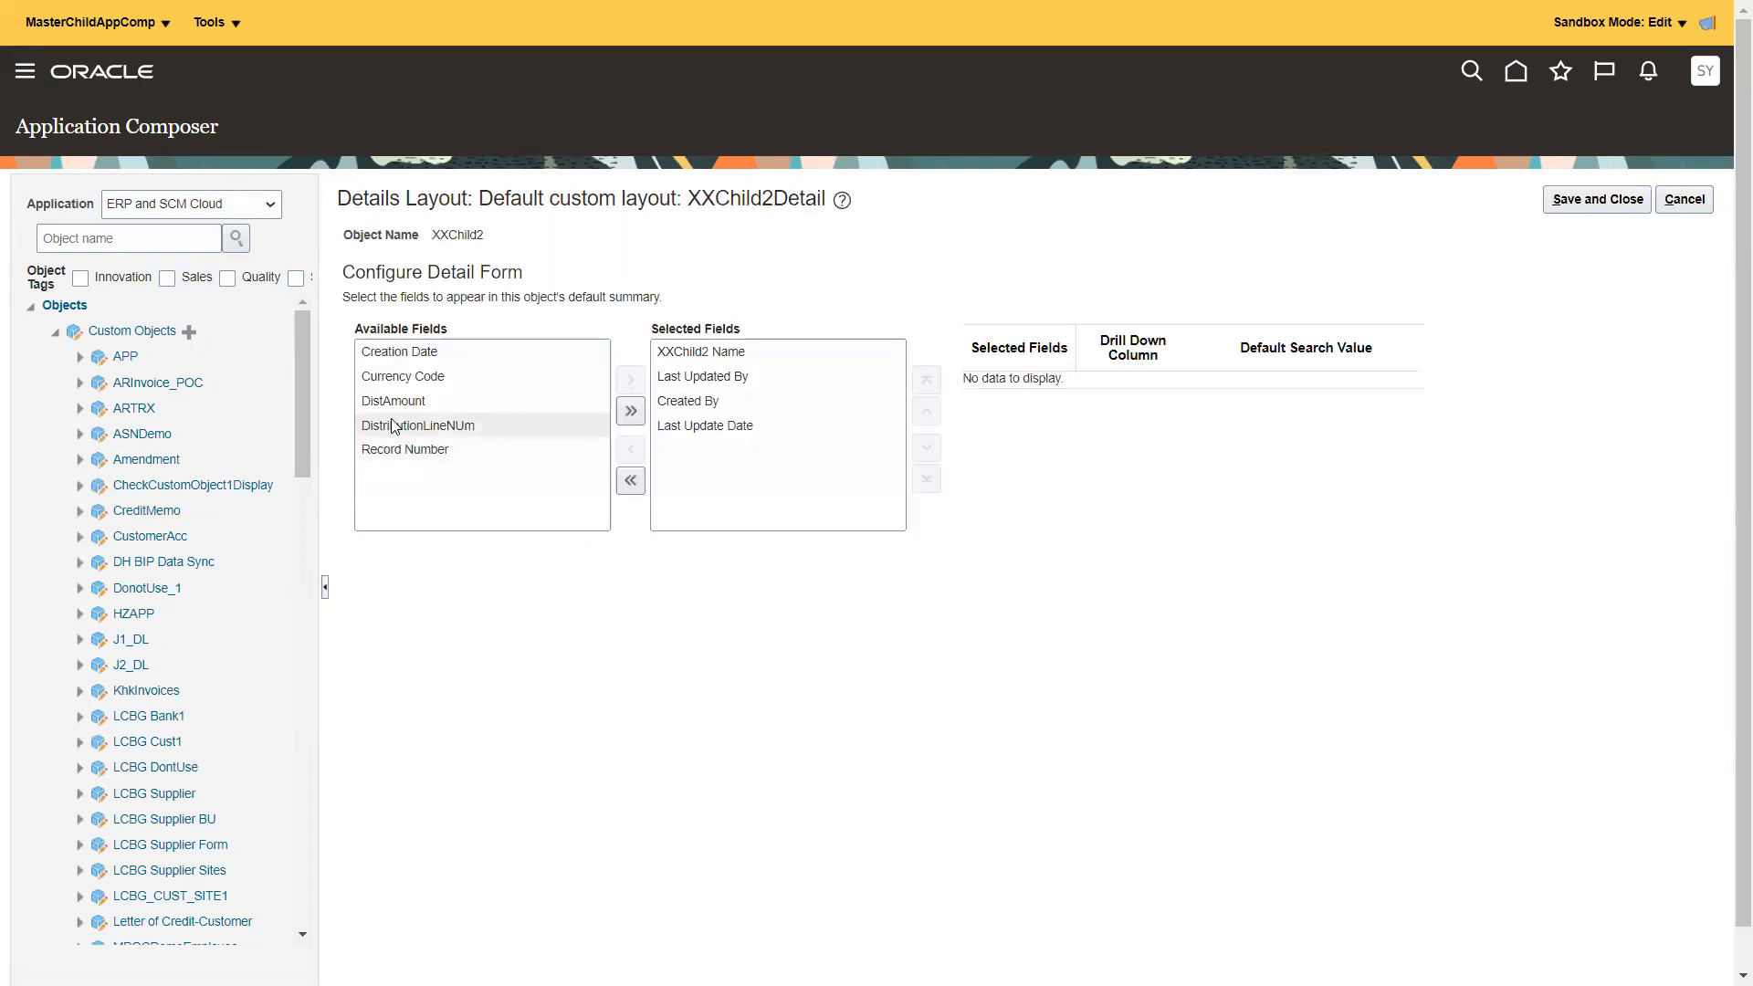
{"action": "double_click", "coordinate": [405, 424]}
{"action": "double_click", "coordinate": [401, 402]}
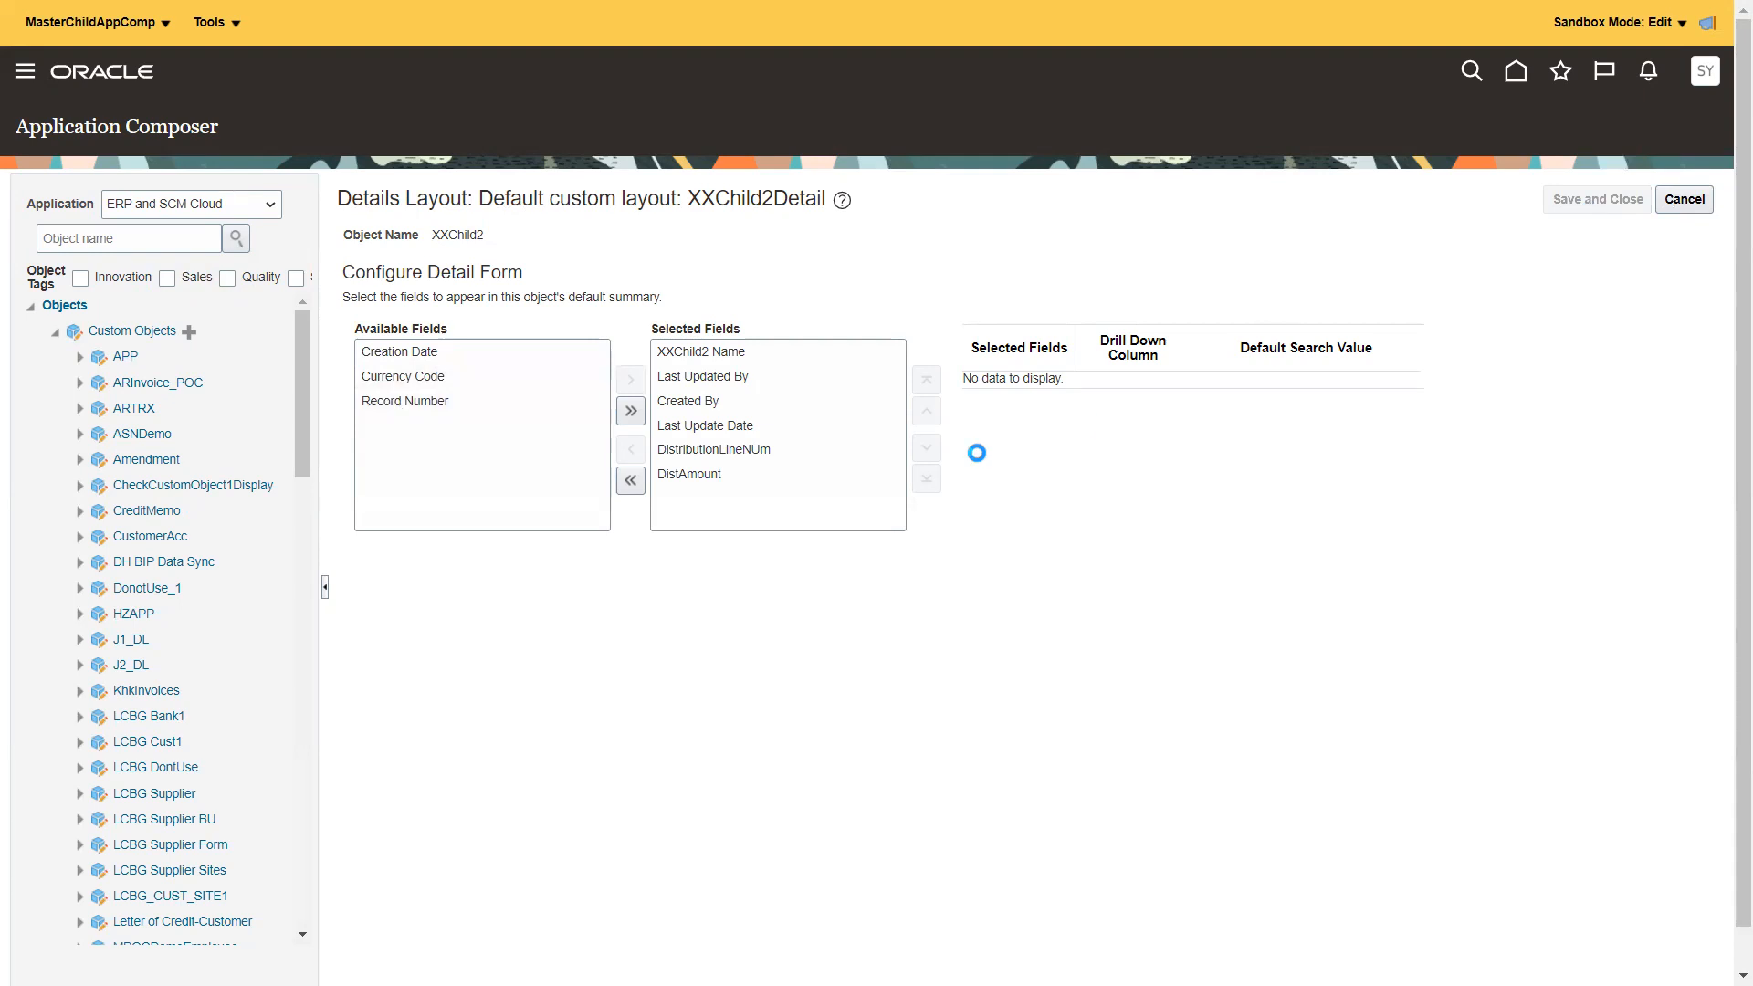
- Review the fields in XXChild's default custom creation and details page layouts, leaving both unchanged
{"action": "scroll", "coordinate": [312, 515], "scroll_direction": "down", "scroll_amount": 1}
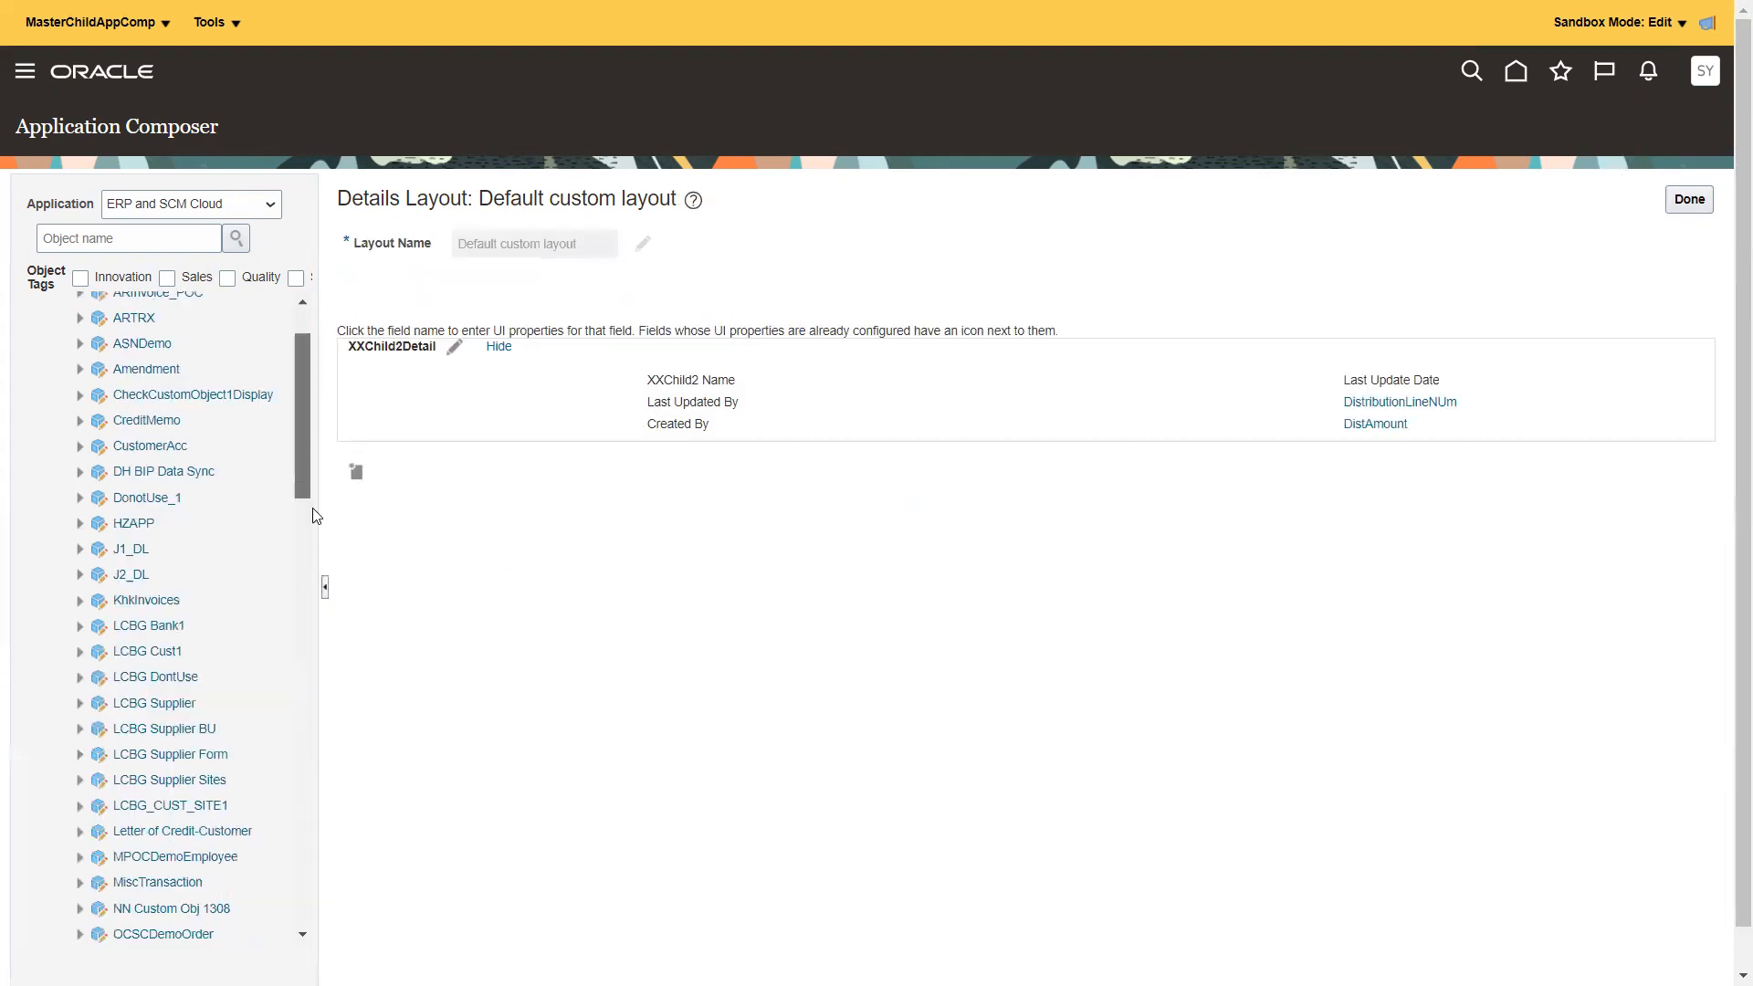
{"action": "scroll", "coordinate": [315, 515], "scroll_direction": "down", "scroll_amount": 13}
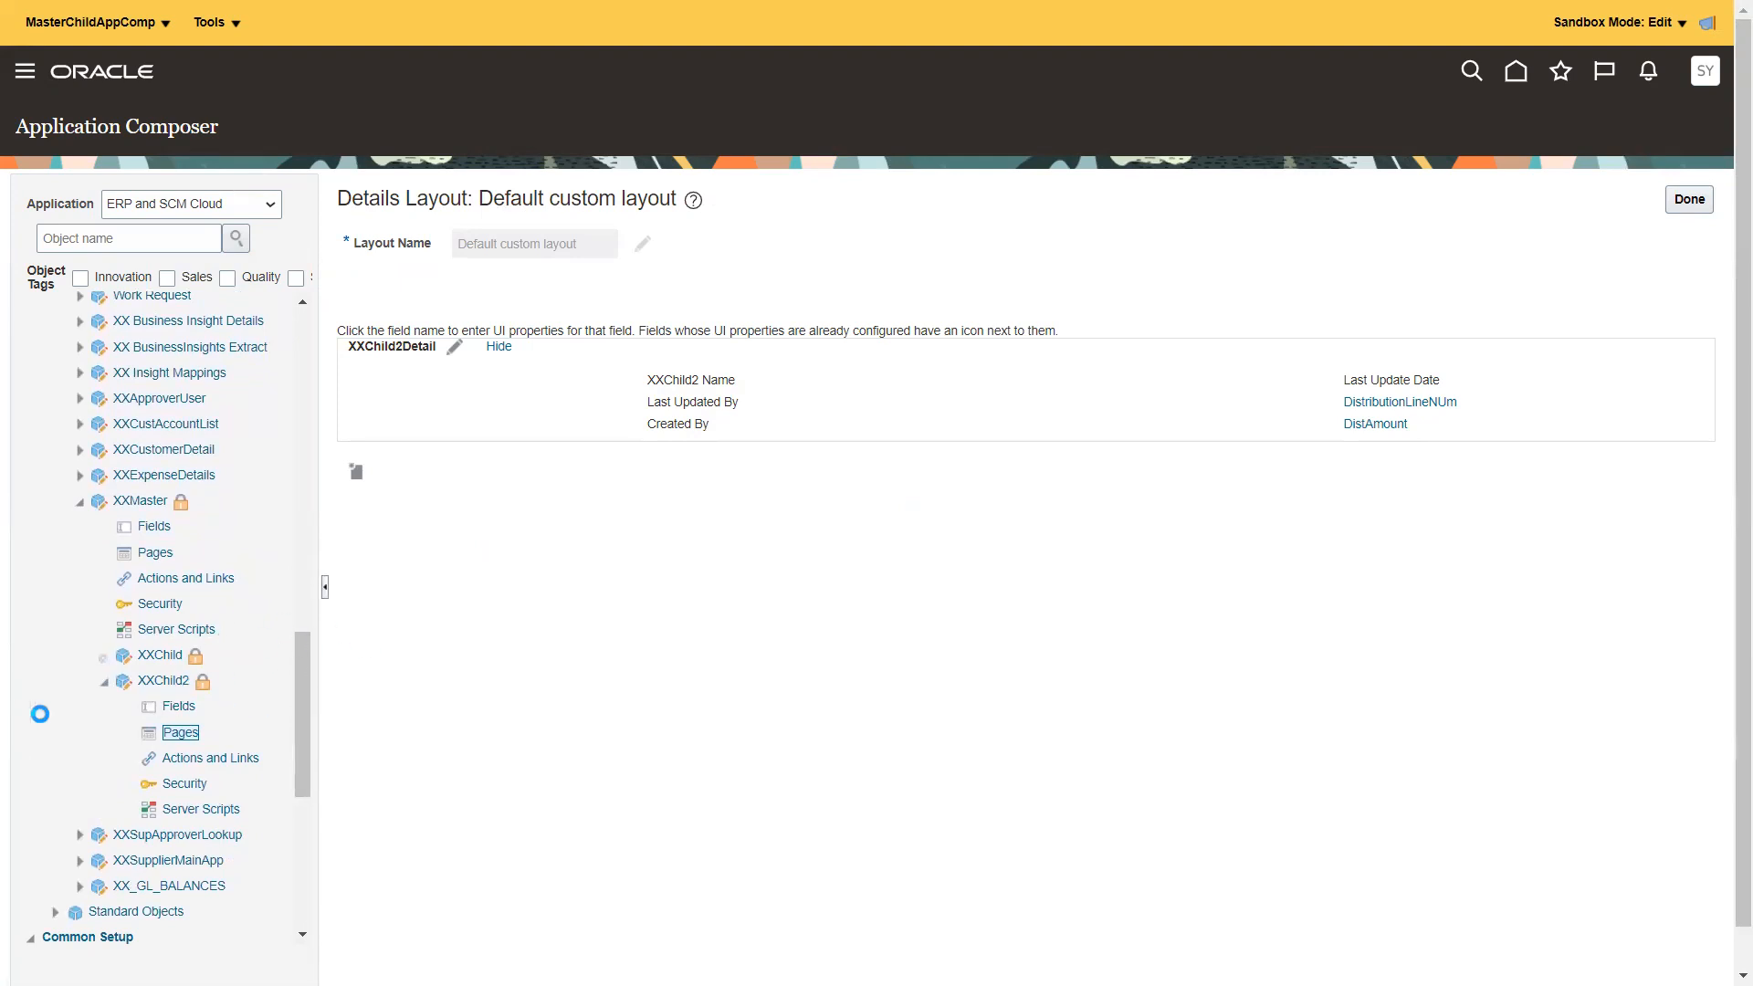
{"action": "left_click", "coordinate": [173, 708]}
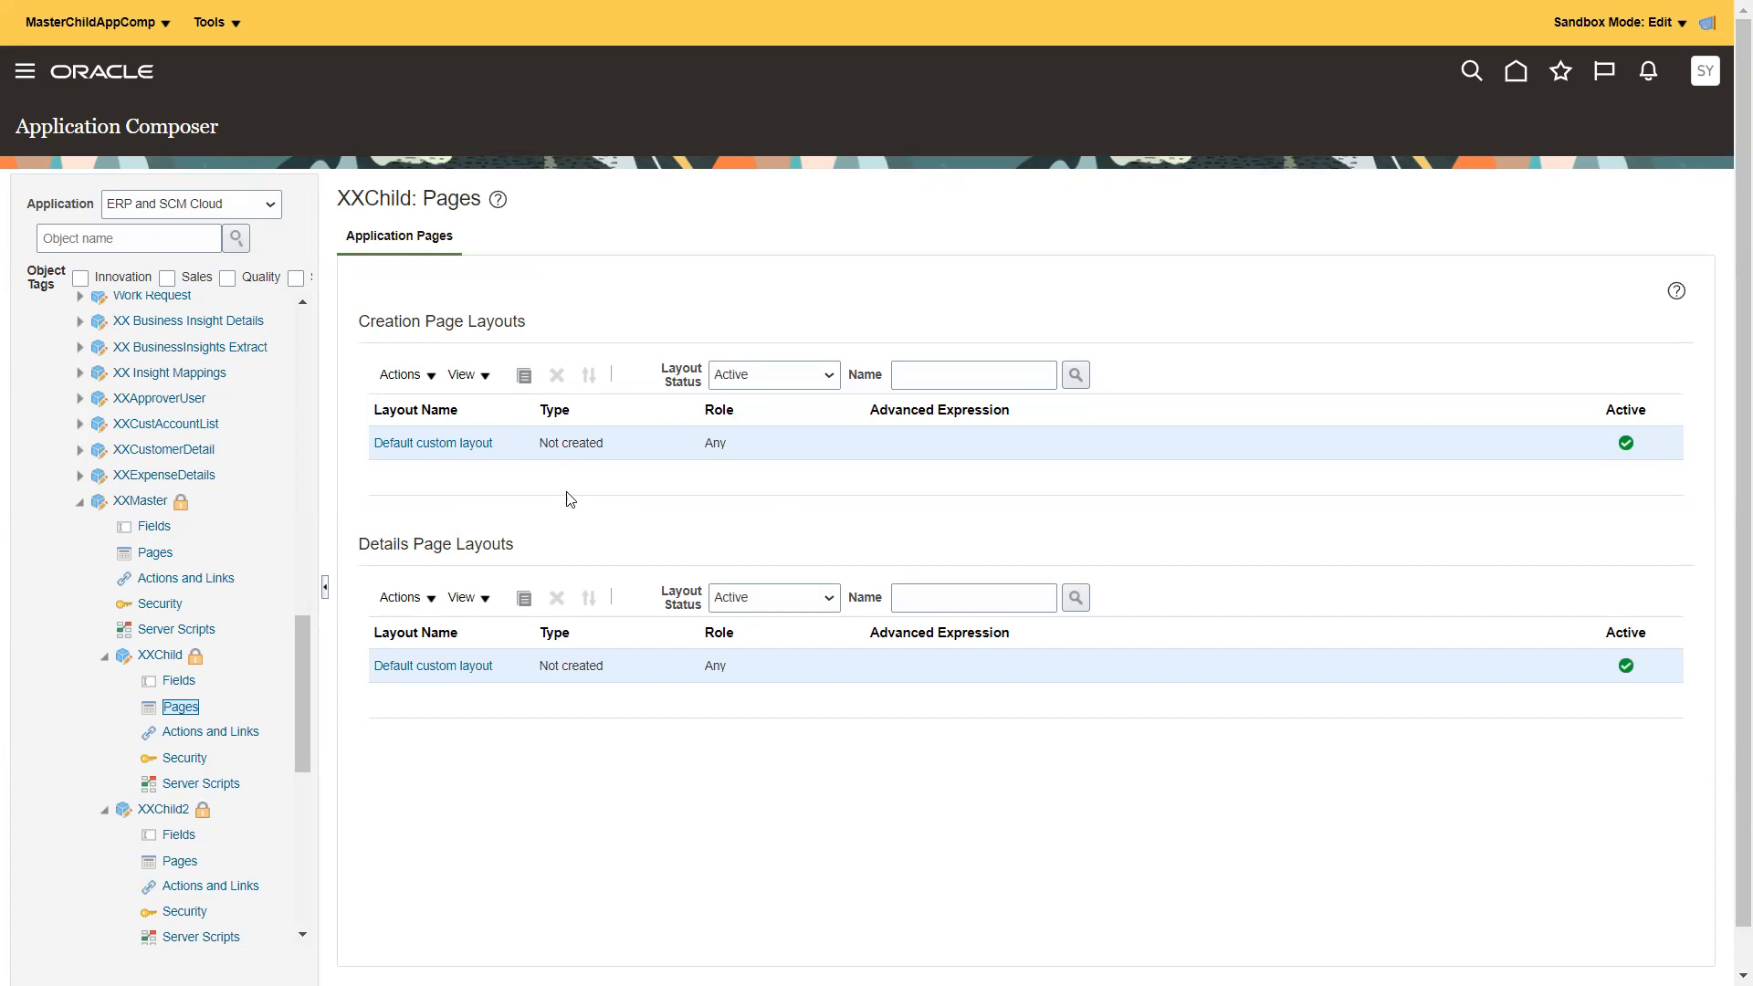
{"action": "left_click", "coordinate": [406, 448]}
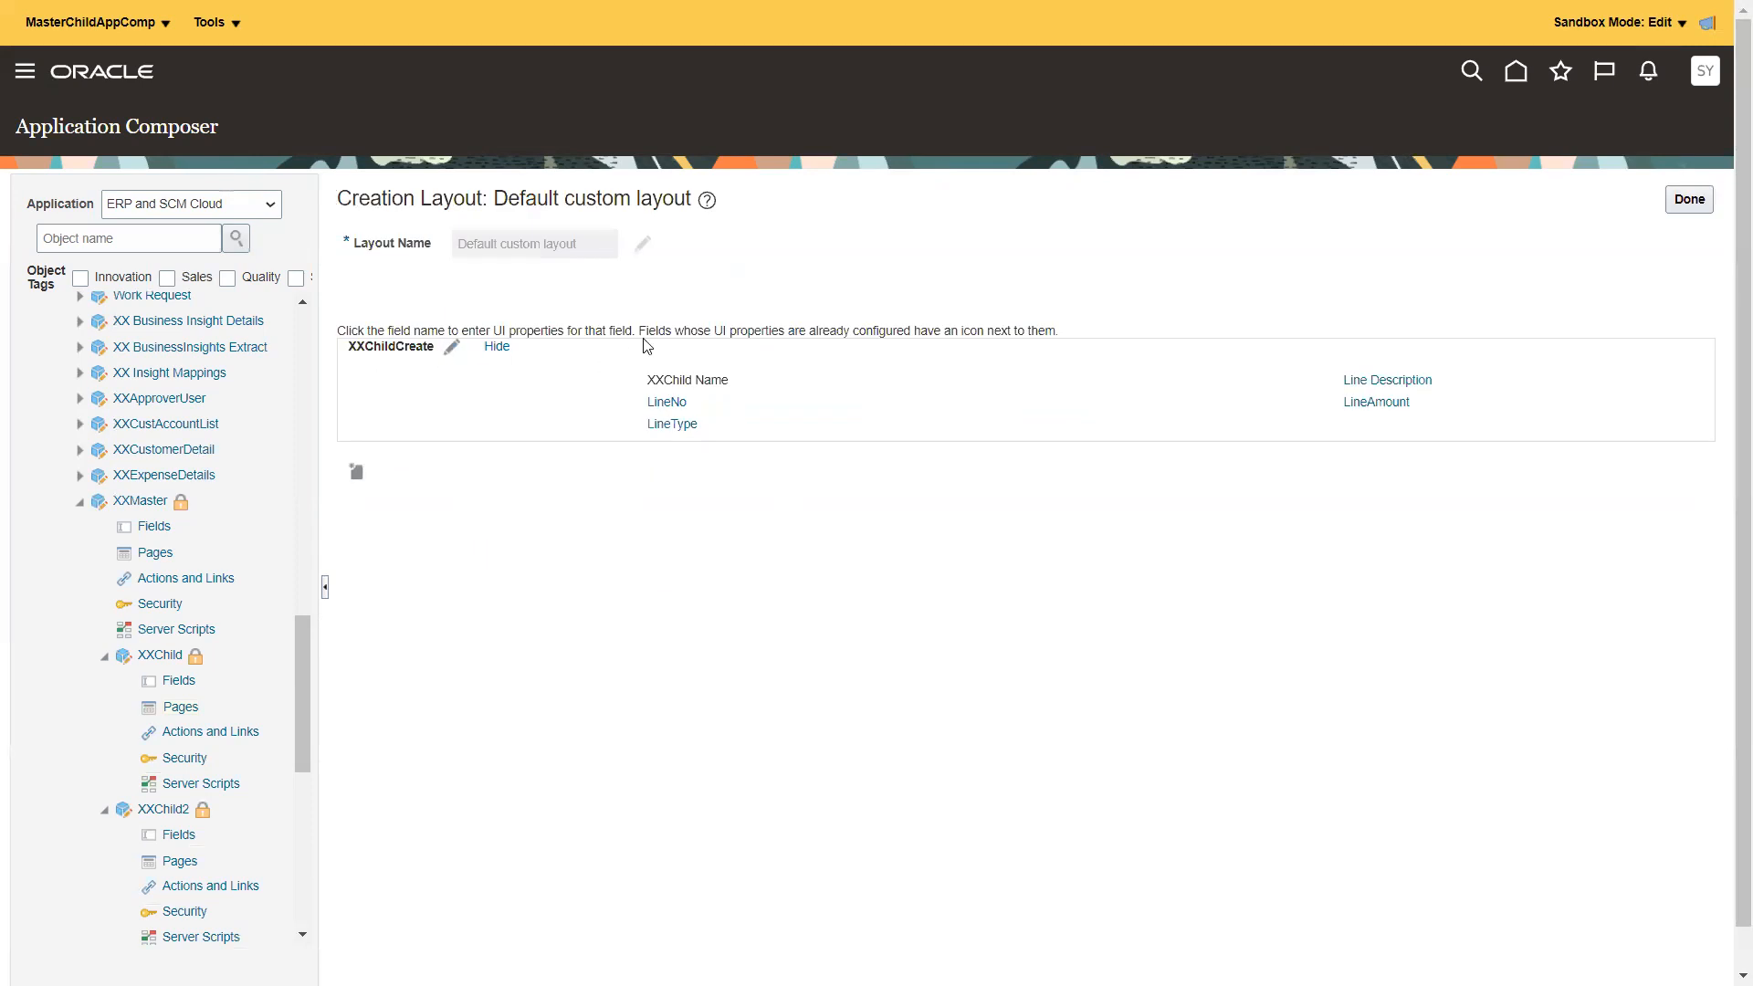
{"action": "left_click", "coordinate": [1688, 200]}
{"action": "left_click", "coordinate": [398, 665]}
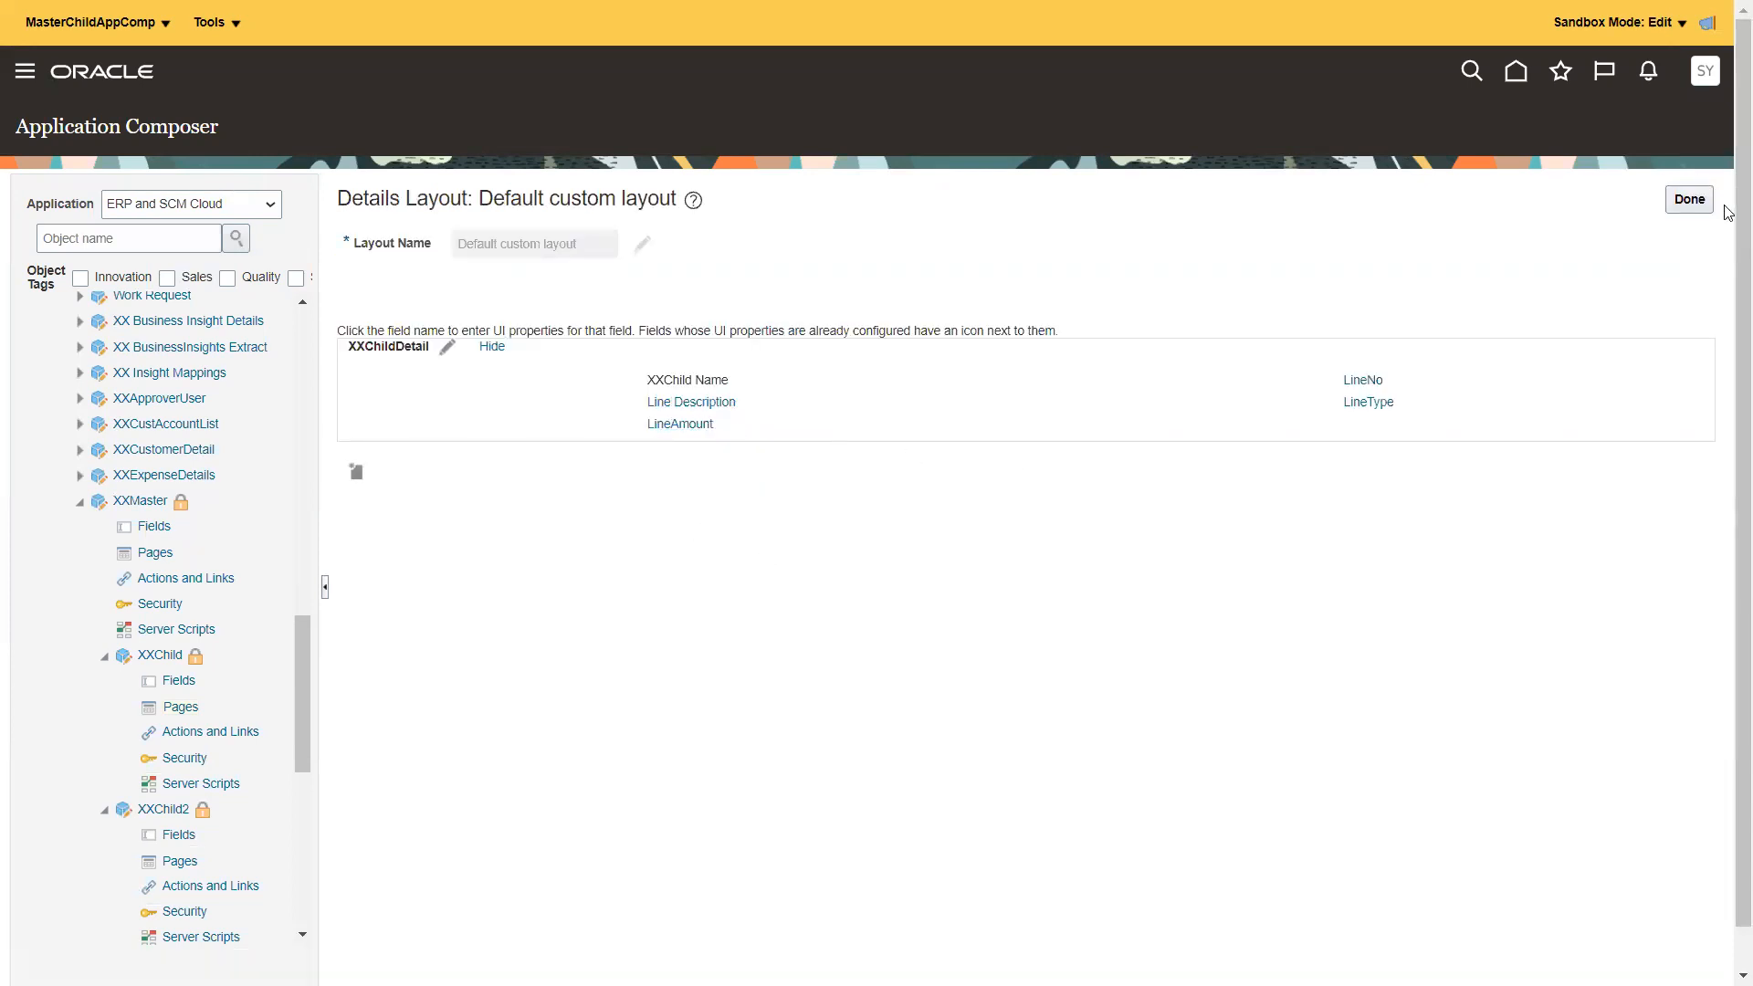
{"action": "left_click", "coordinate": [1689, 200]}
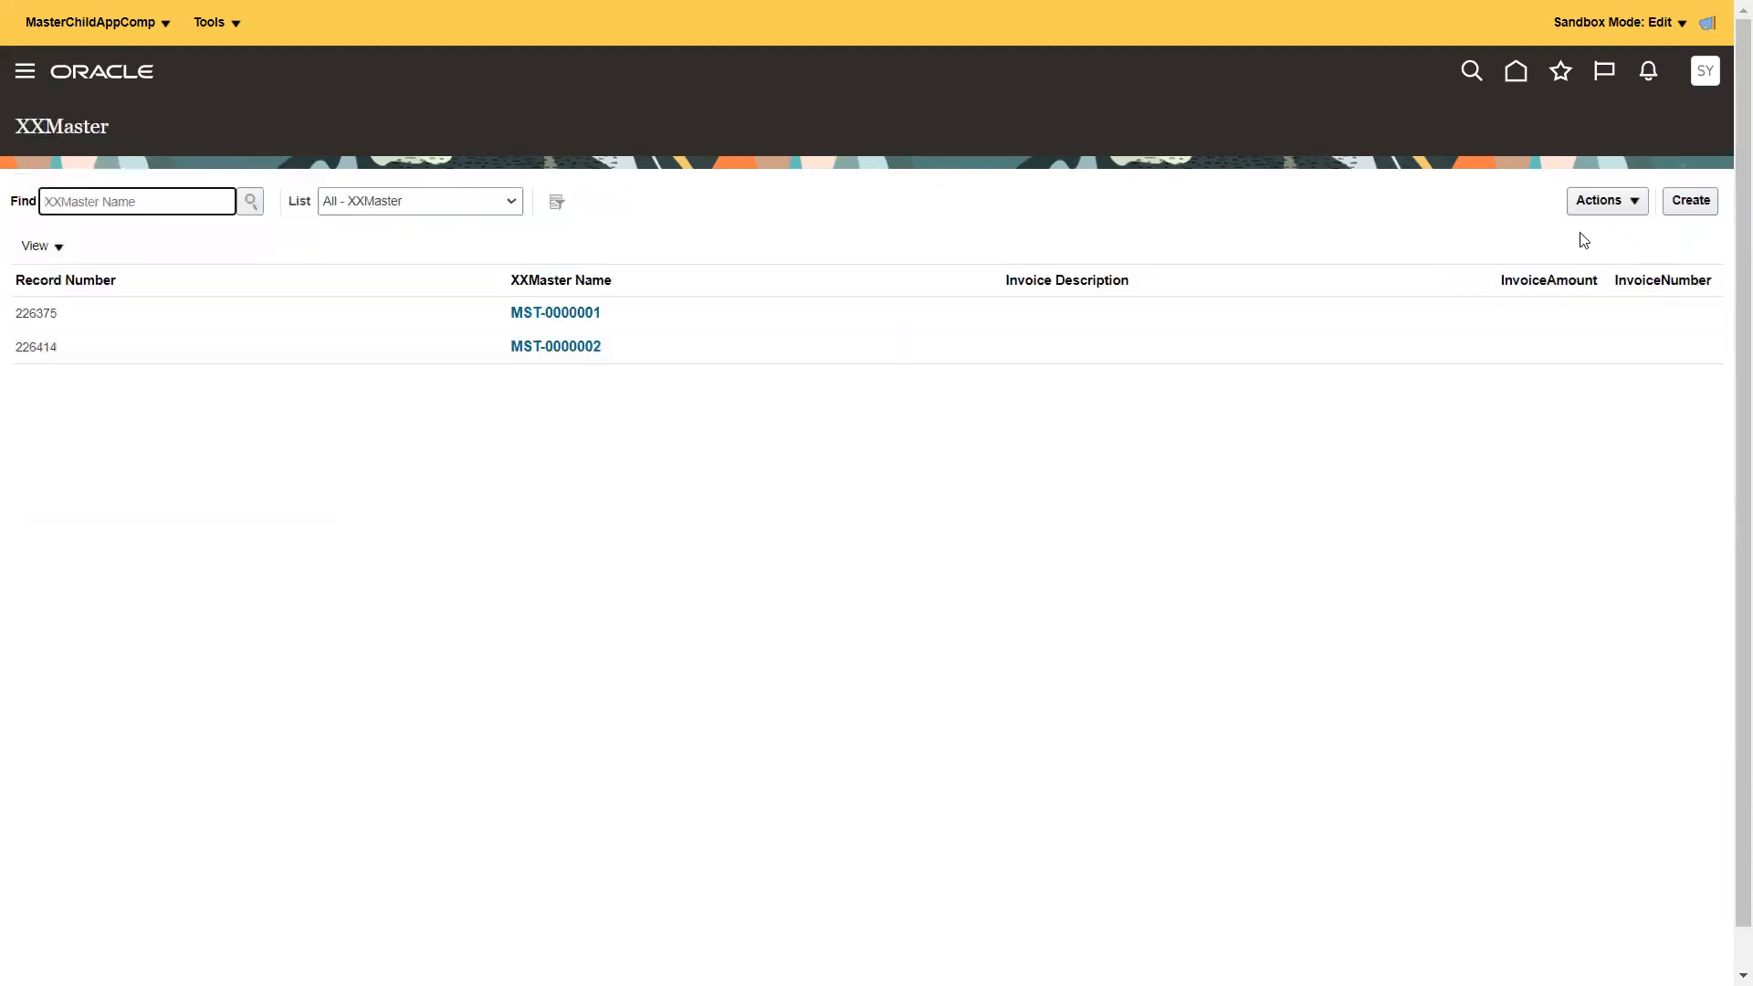
- Switch to the XXMaster records page and reopen XXMaster from the Others group on the home page
{"action": "left_click", "coordinate": [1517, 93]}
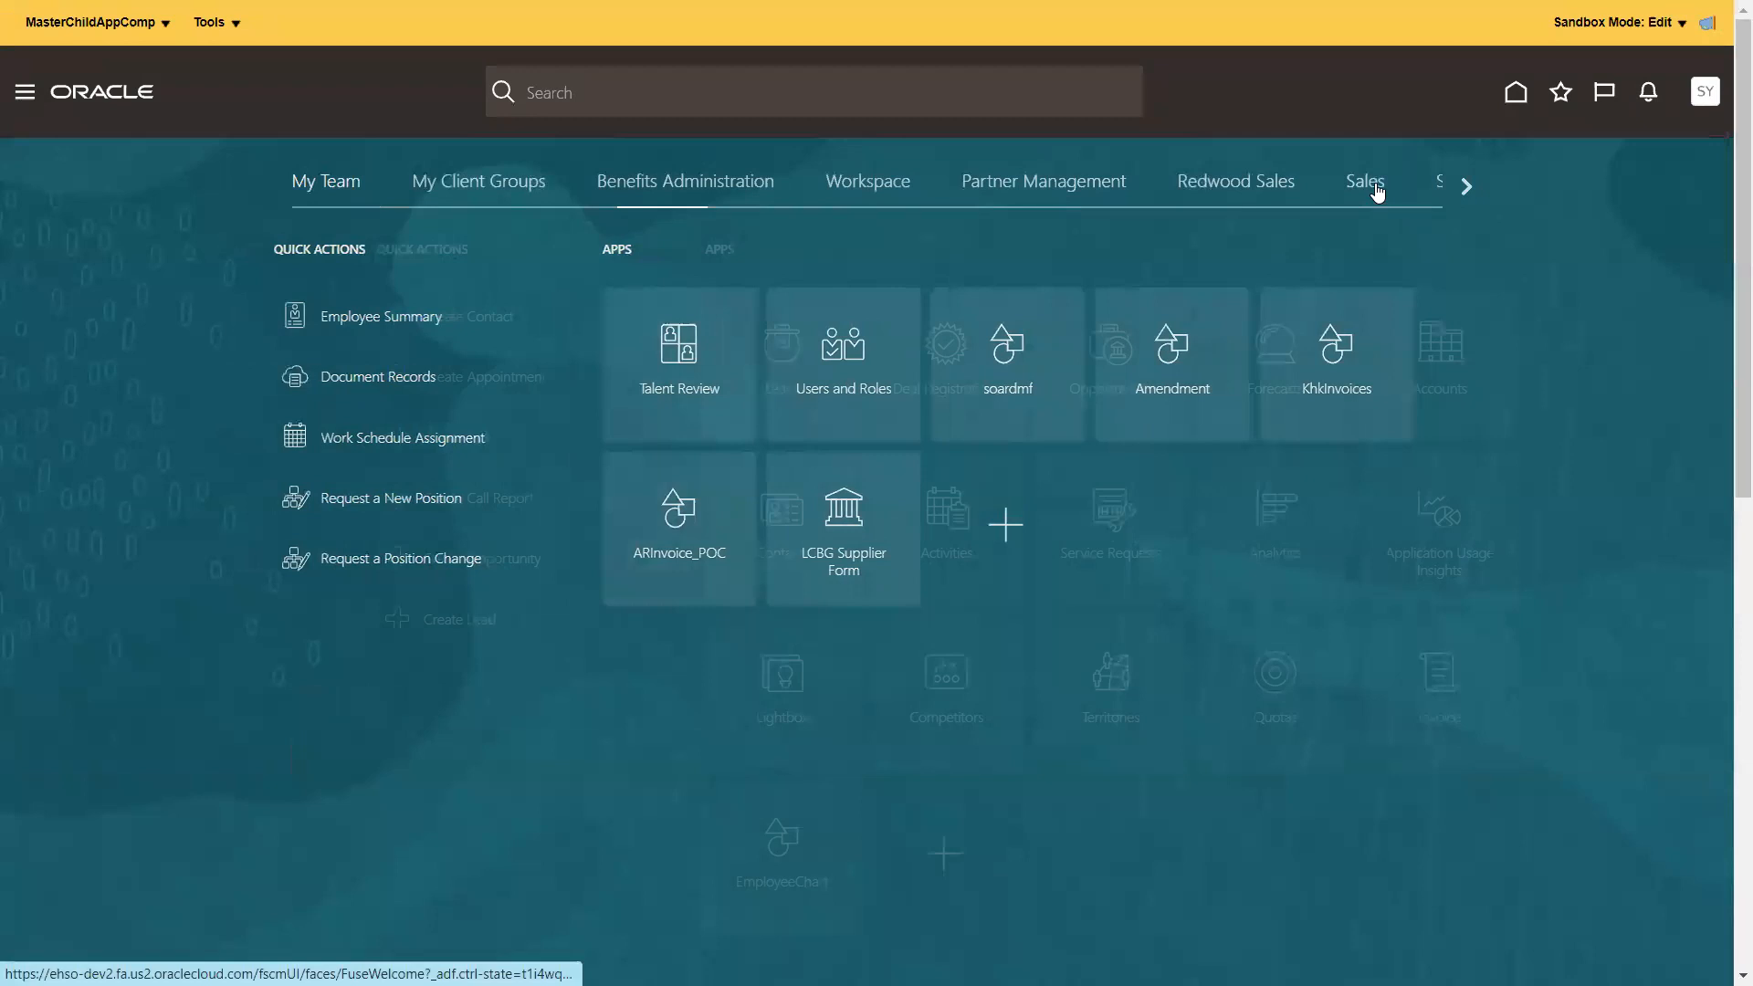
{"action": "left_click", "coordinate": [1467, 186]}
{"action": "left_click", "coordinate": [1468, 186]}
{"action": "left_click", "coordinate": [1468, 186]}
{"action": "double_click", "coordinate": [1460, 185]}
{"action": "left_click", "coordinate": [1210, 181]}
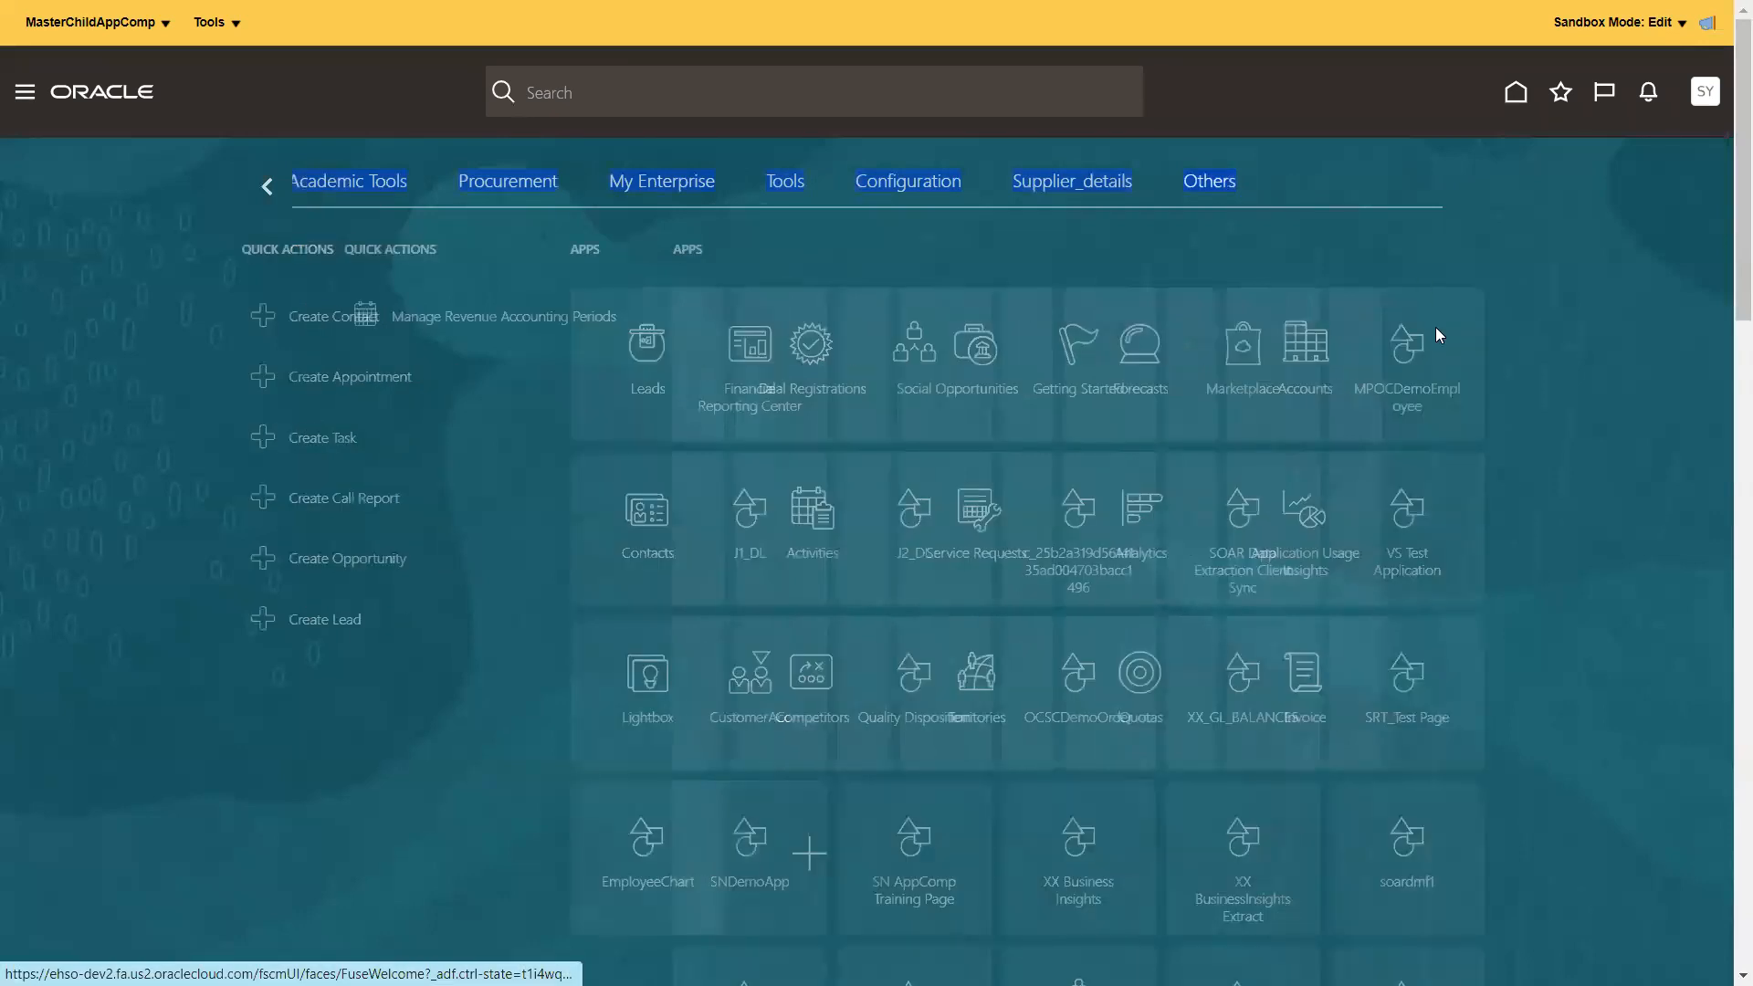
{"action": "left_click_drag", "start_coordinate": [1725, 250], "coordinate": [1725, 836]}
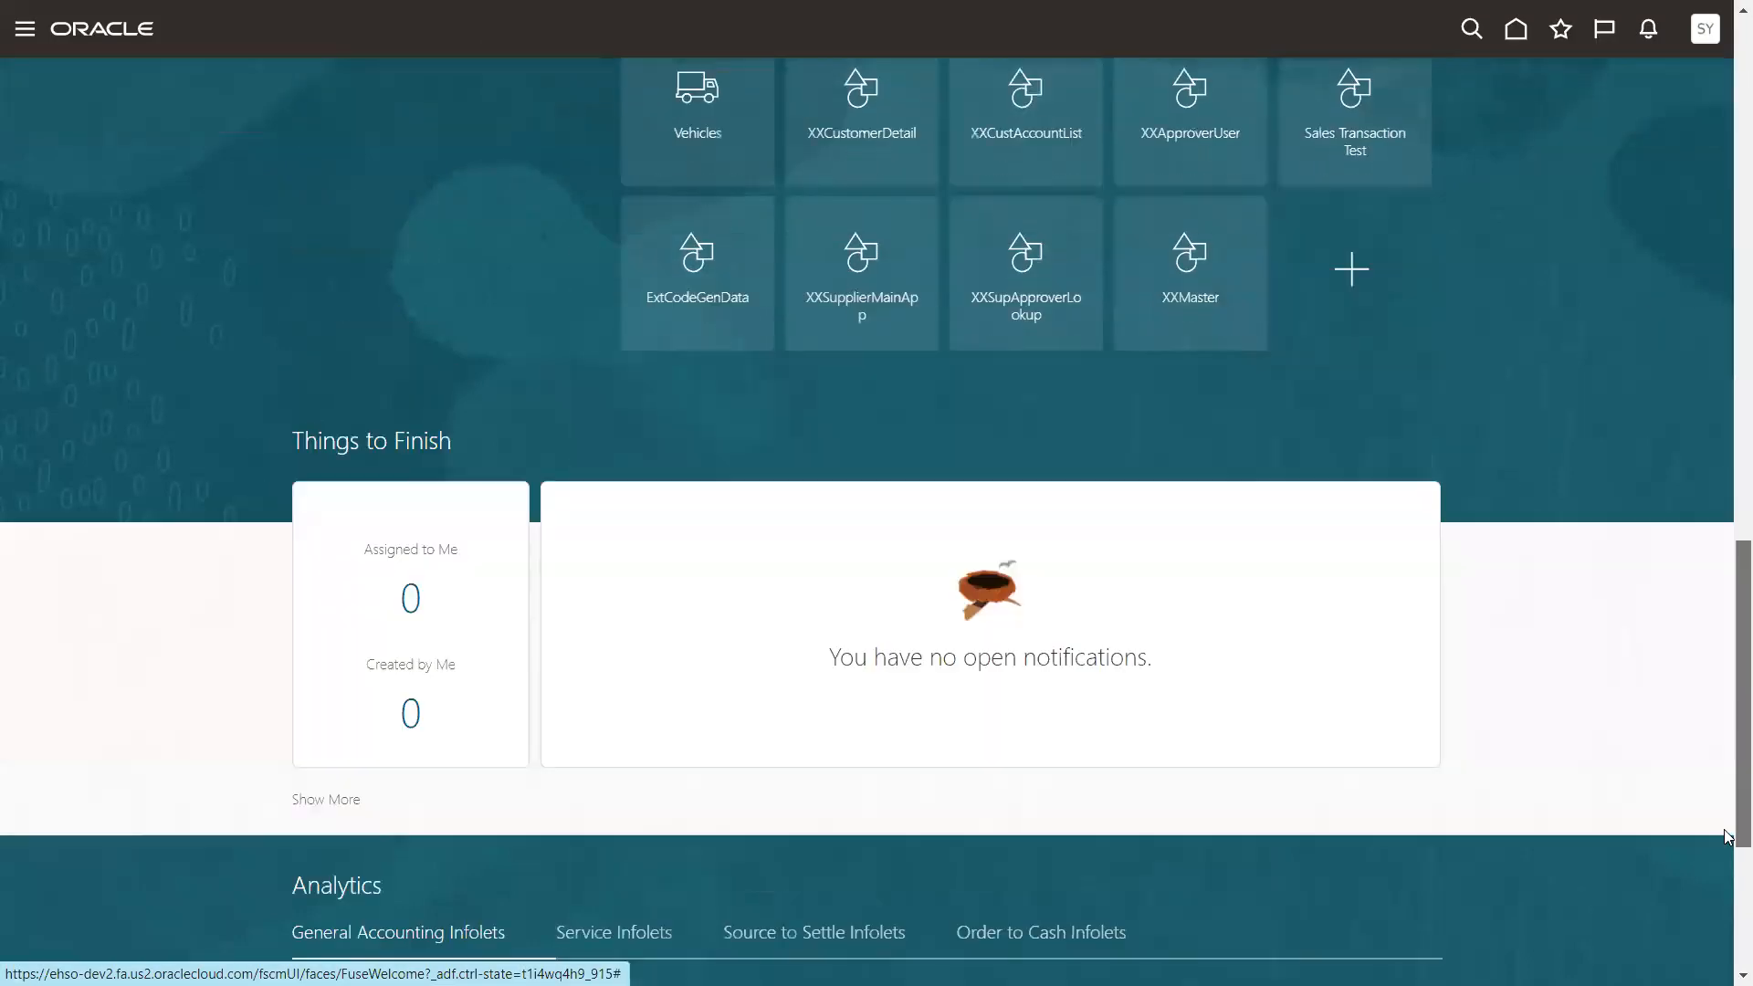
{"action": "left_click", "coordinate": [1197, 255]}
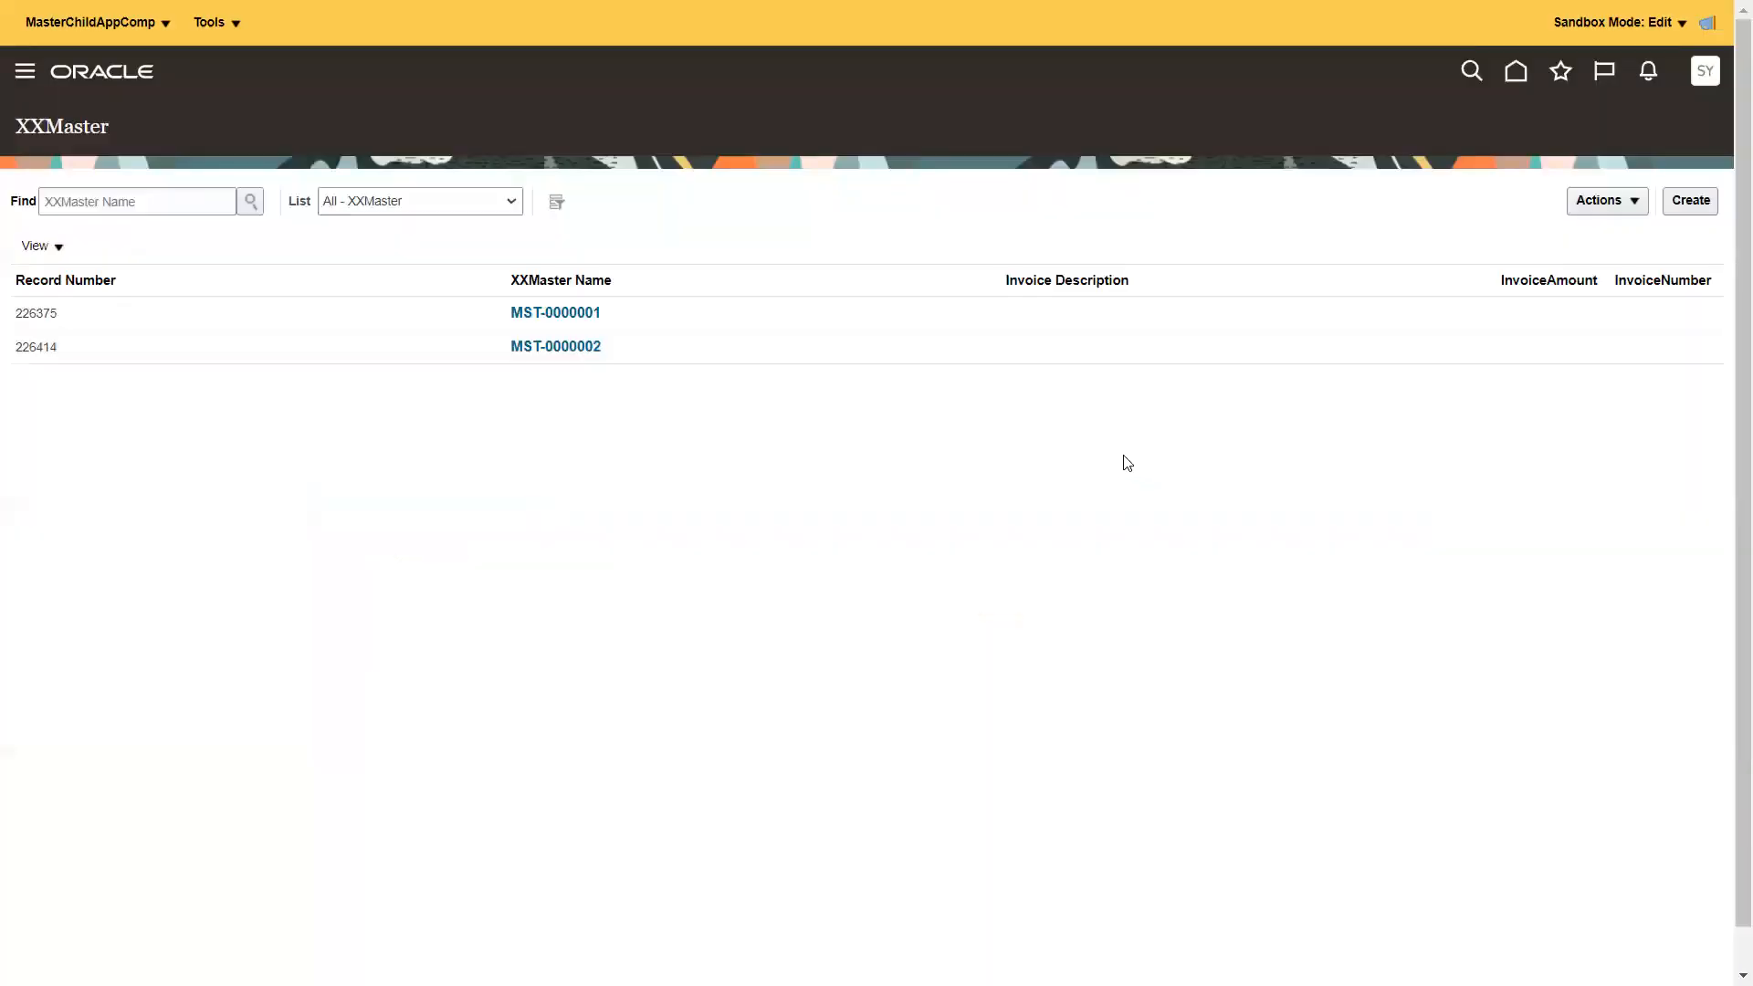
- Open record MST-0000001 and compare the columns of its XXChild2 and XXChild subtabs
{"action": "left_click", "coordinate": [543, 312]}
{"action": "left_click", "coordinate": [157, 205]}
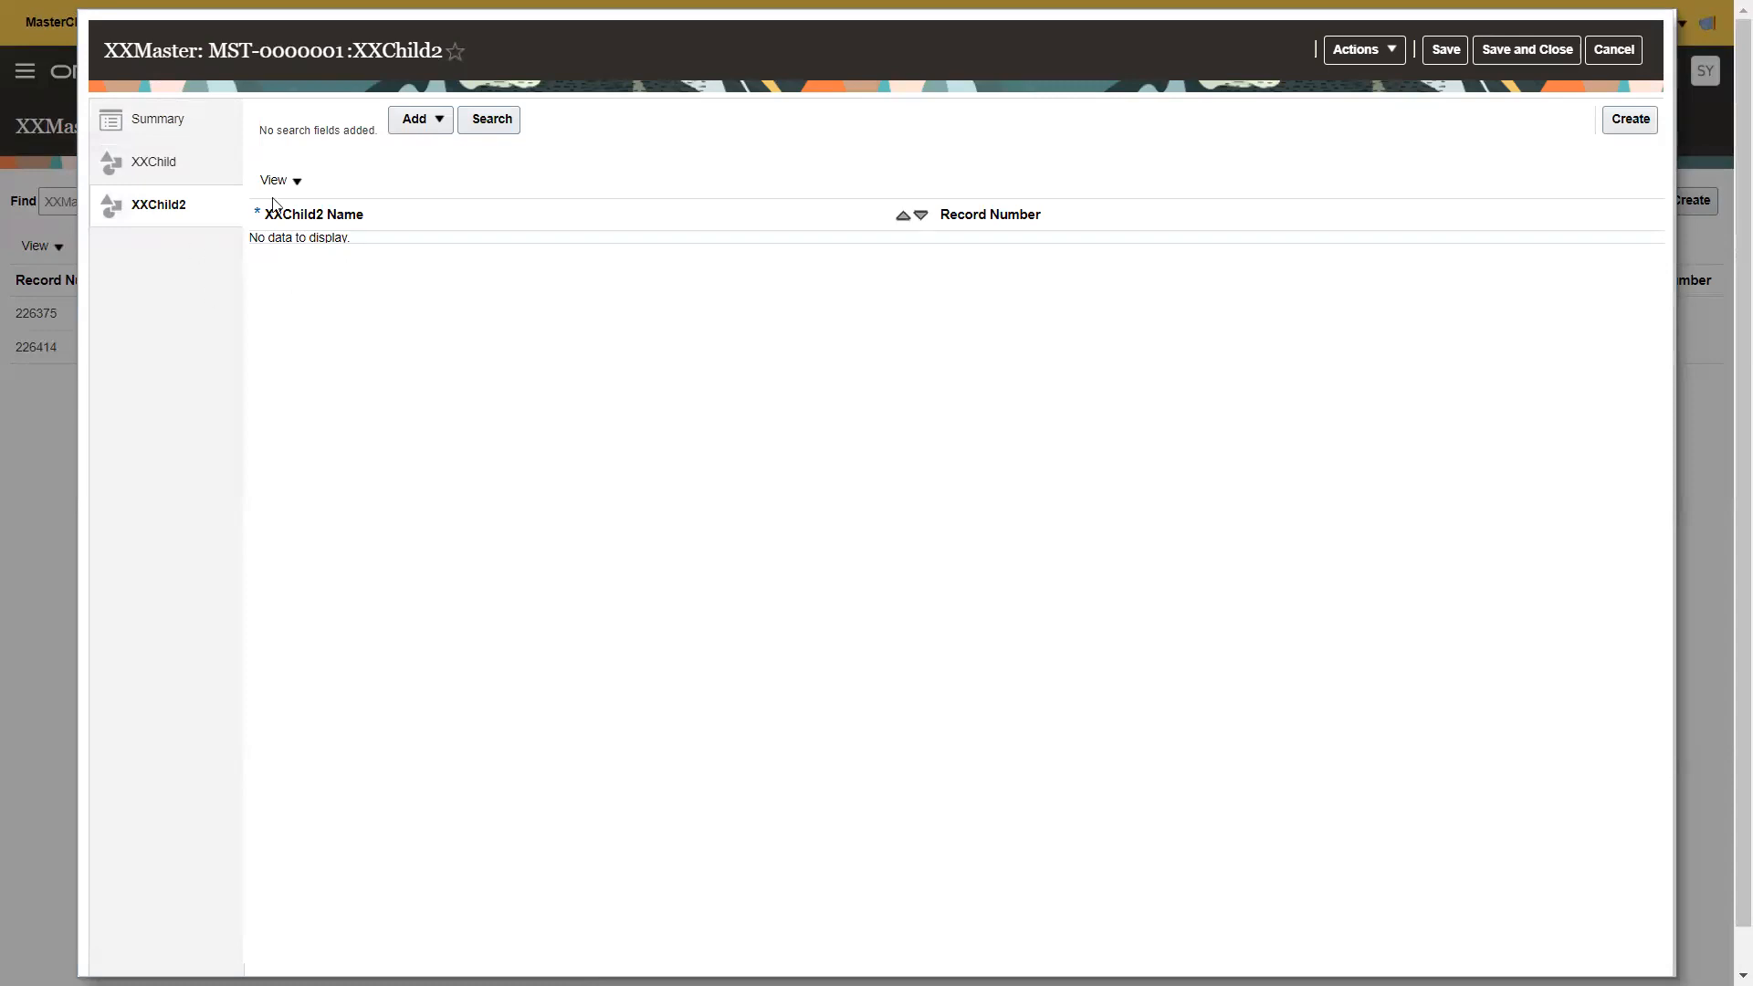
{"action": "left_click", "coordinate": [155, 164]}
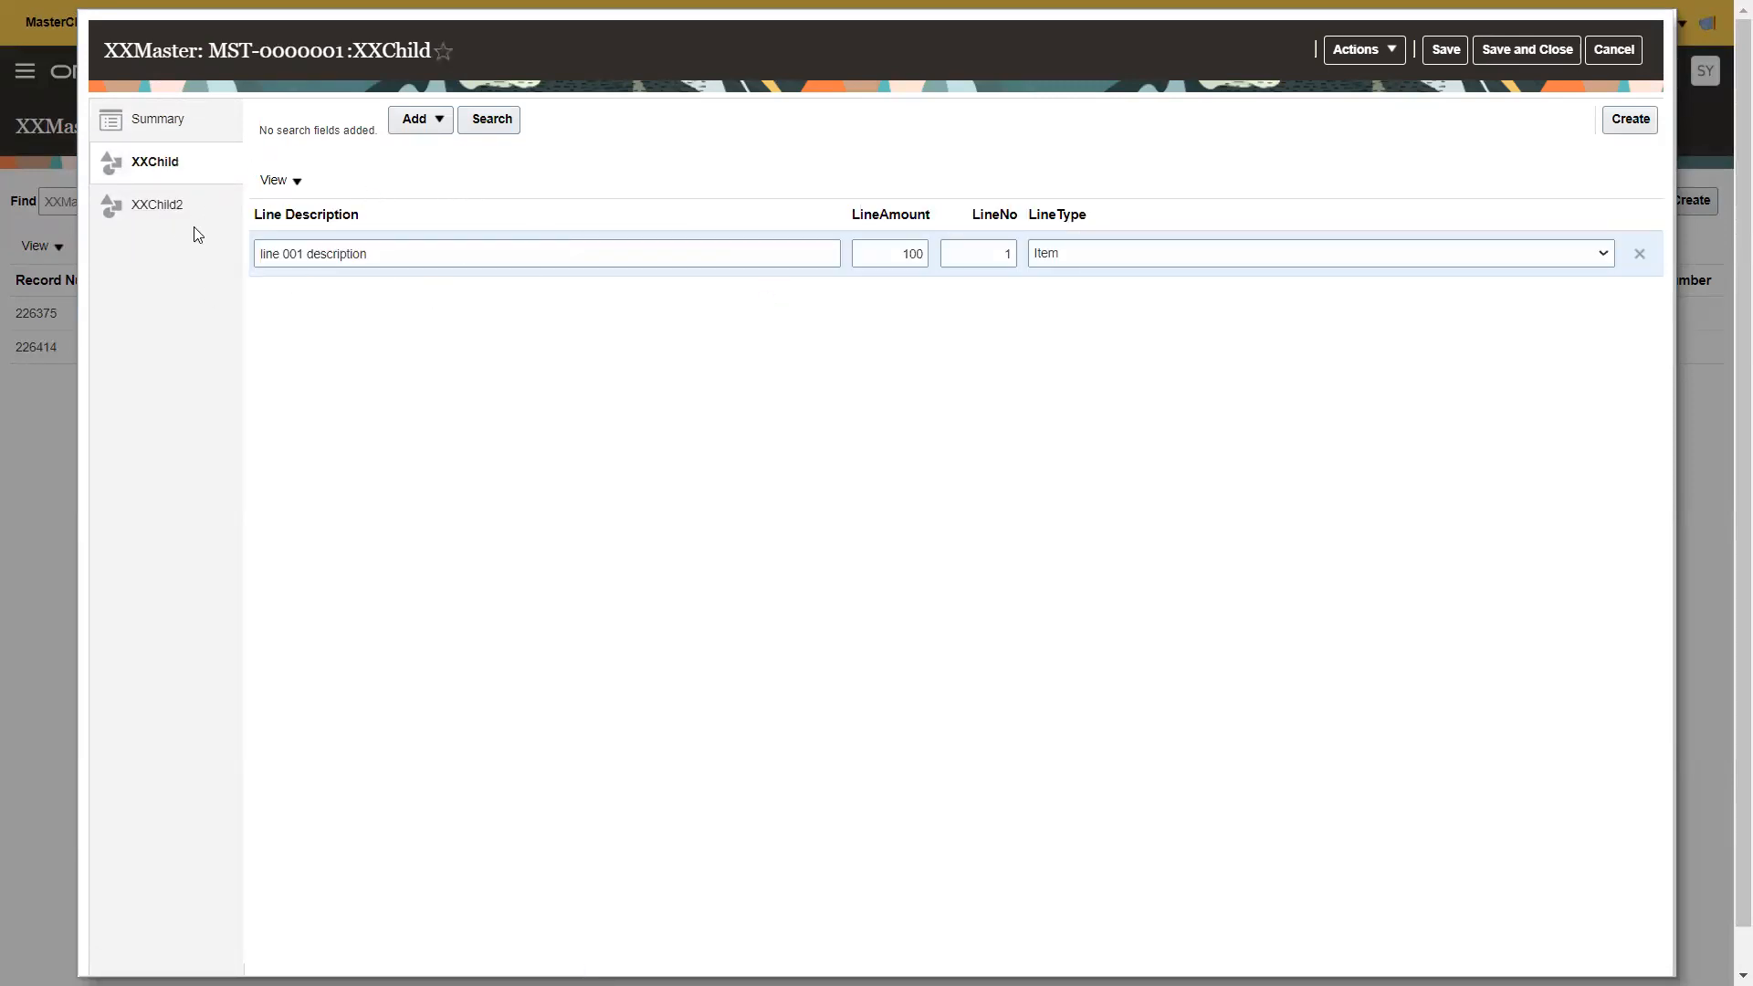
{"action": "left_click", "coordinate": [163, 211]}
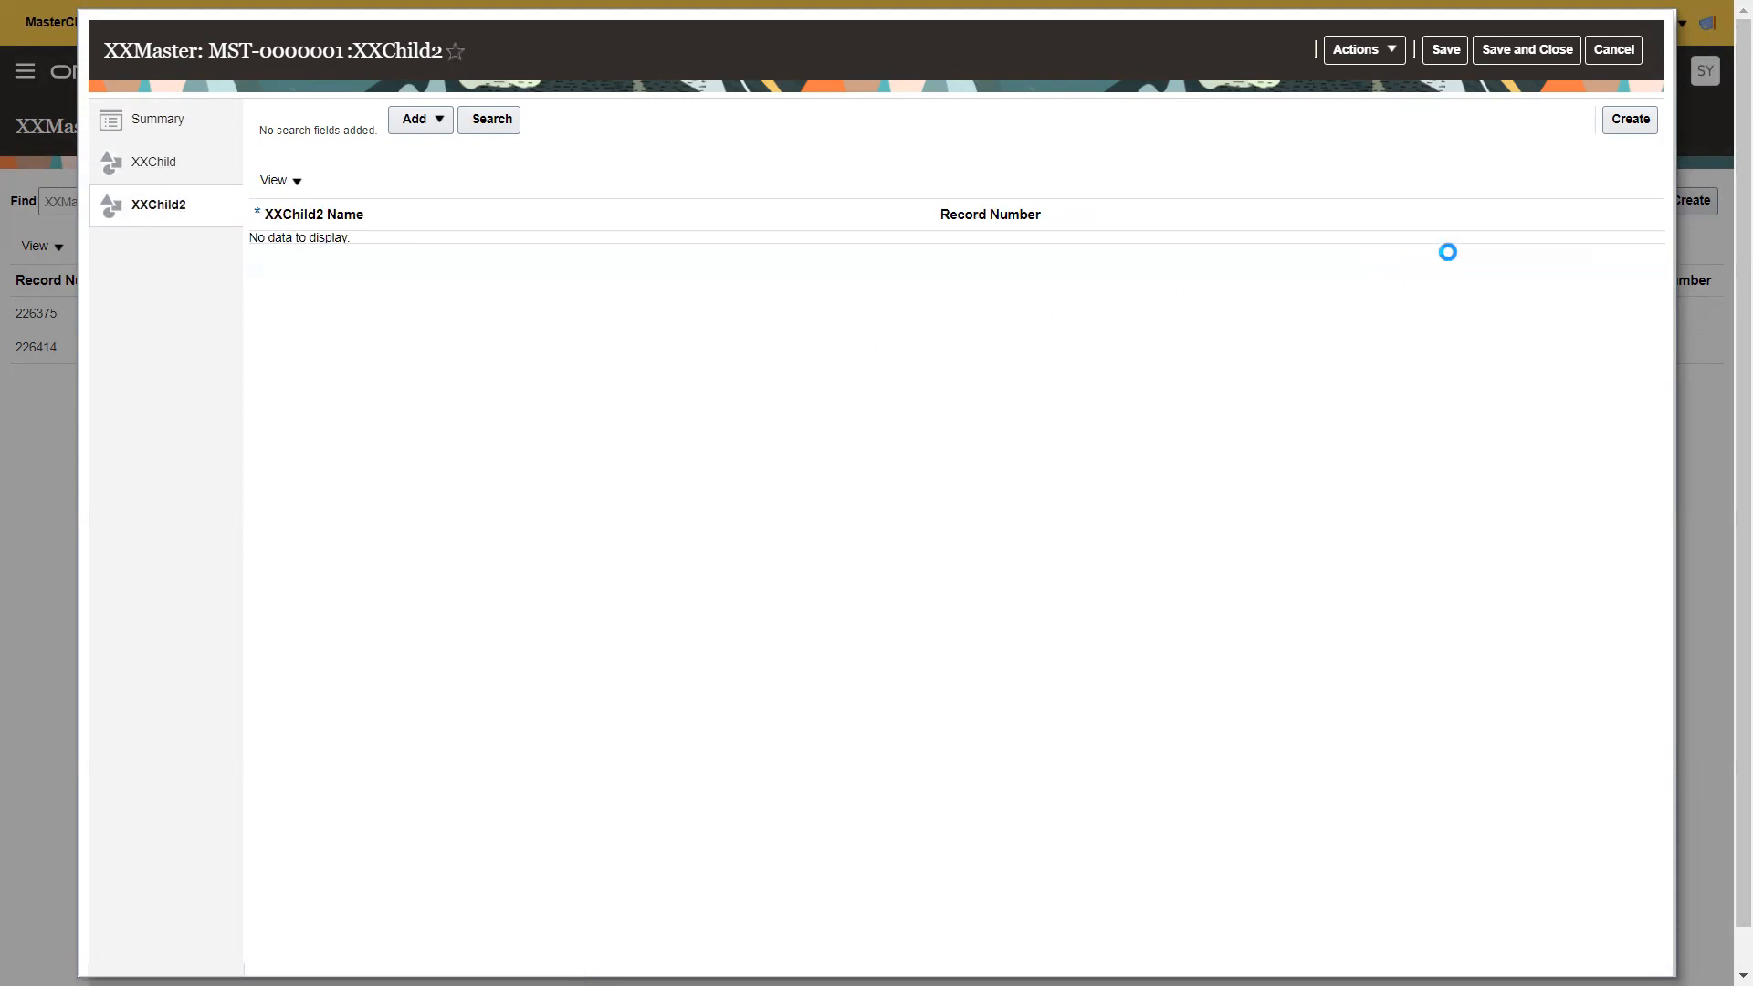
- Create an XXChild2 row in record MST-0000001 with XXChild2 Name 100, and save and close the record
{"action": "left_click", "coordinate": [1638, 123]}
{"action": "left_click", "coordinate": [426, 263]}
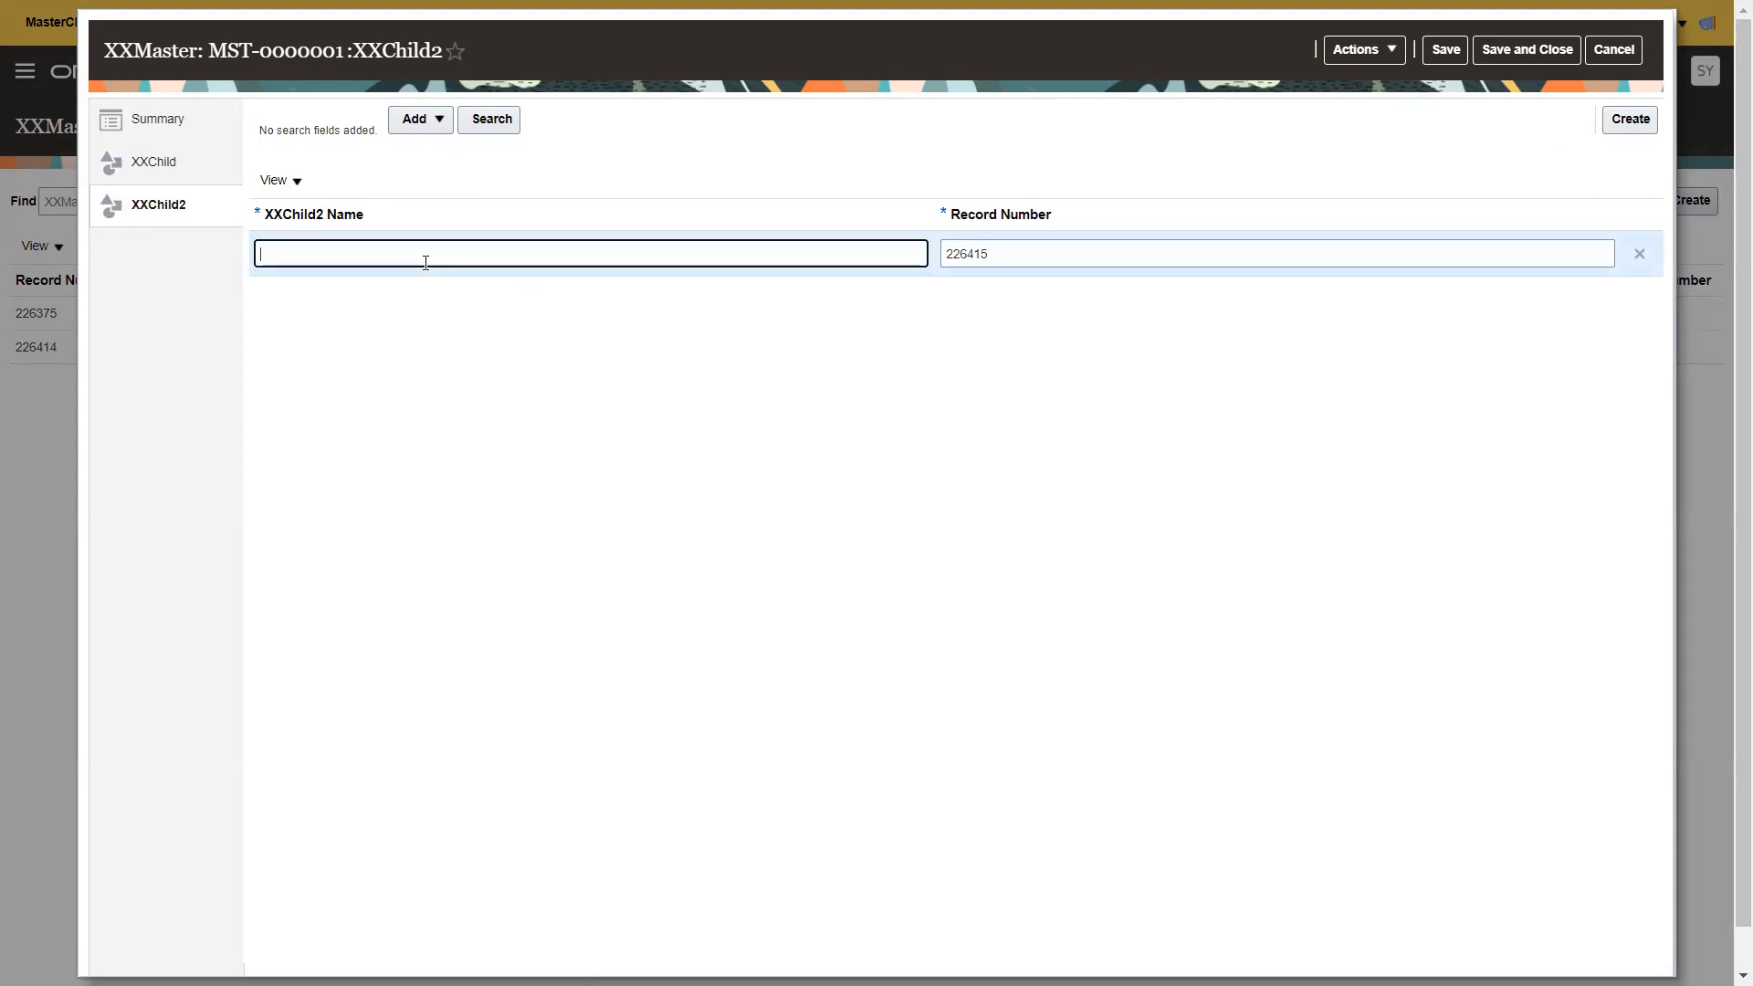
{"action": "type", "text": "100"}
{"action": "left_click", "coordinate": [1565, 53]}
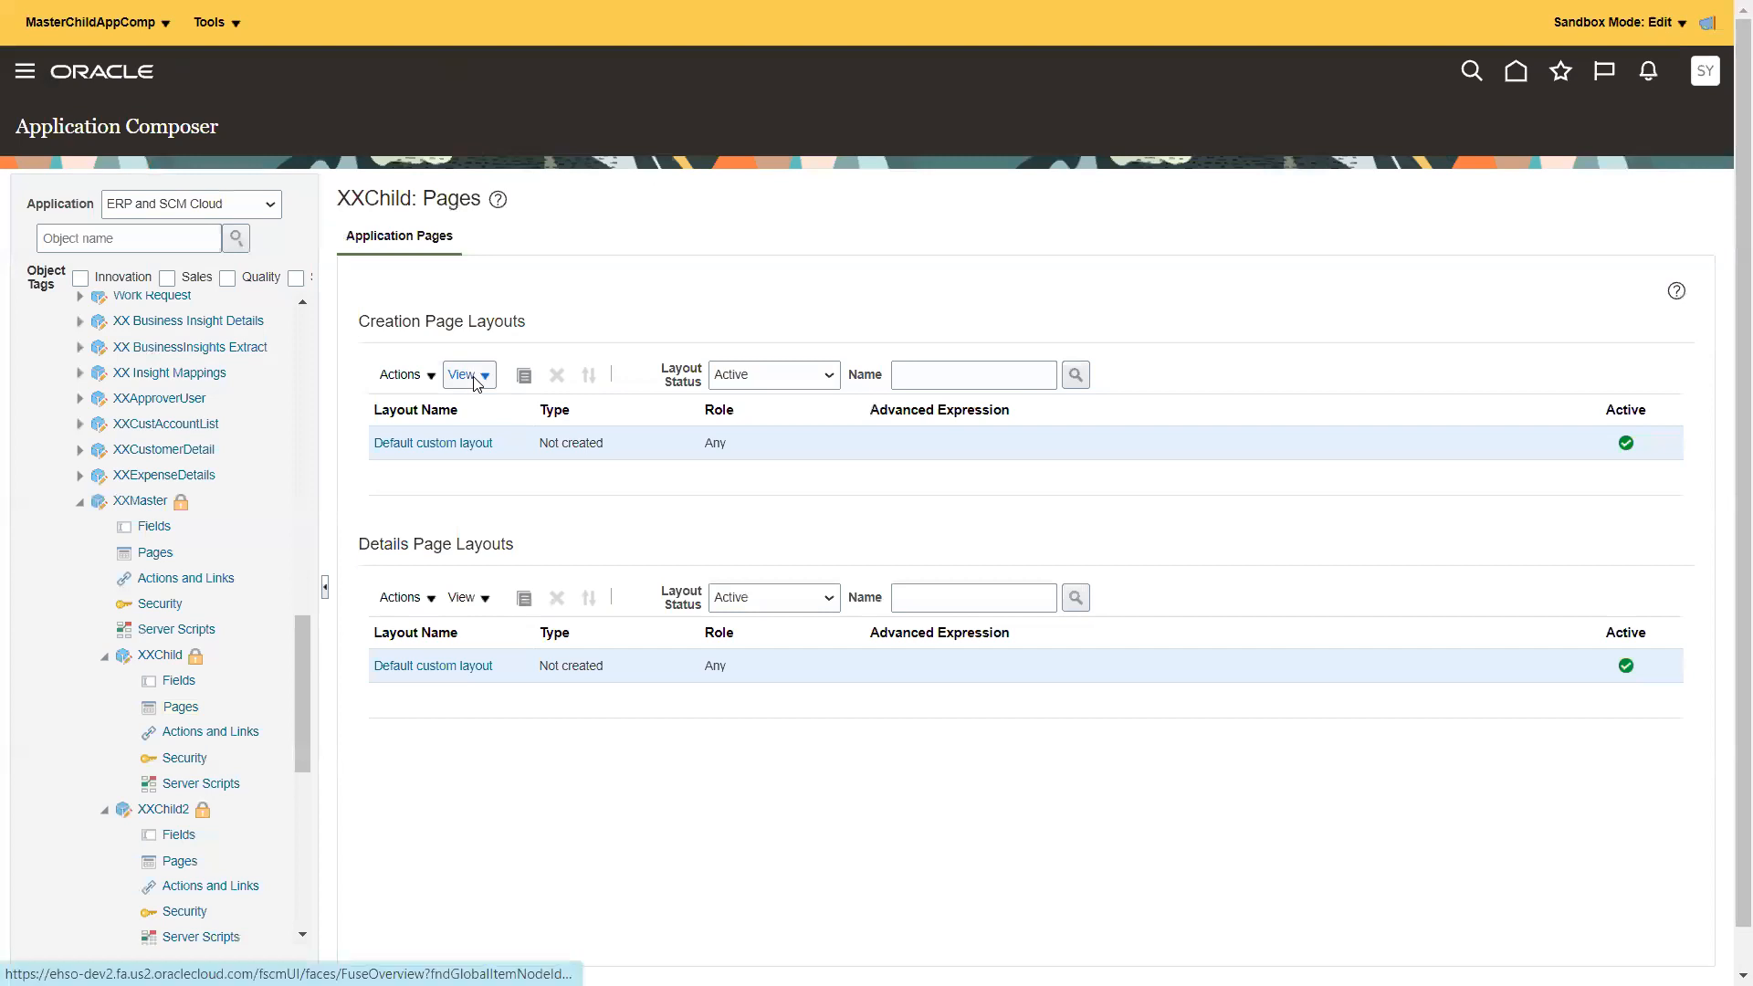
- Review XXChild2's custom fields and its default custom creation and details page layouts in Application Composer
{"action": "left_click", "coordinate": [184, 845]}
{"action": "left_click", "coordinate": [181, 863]}
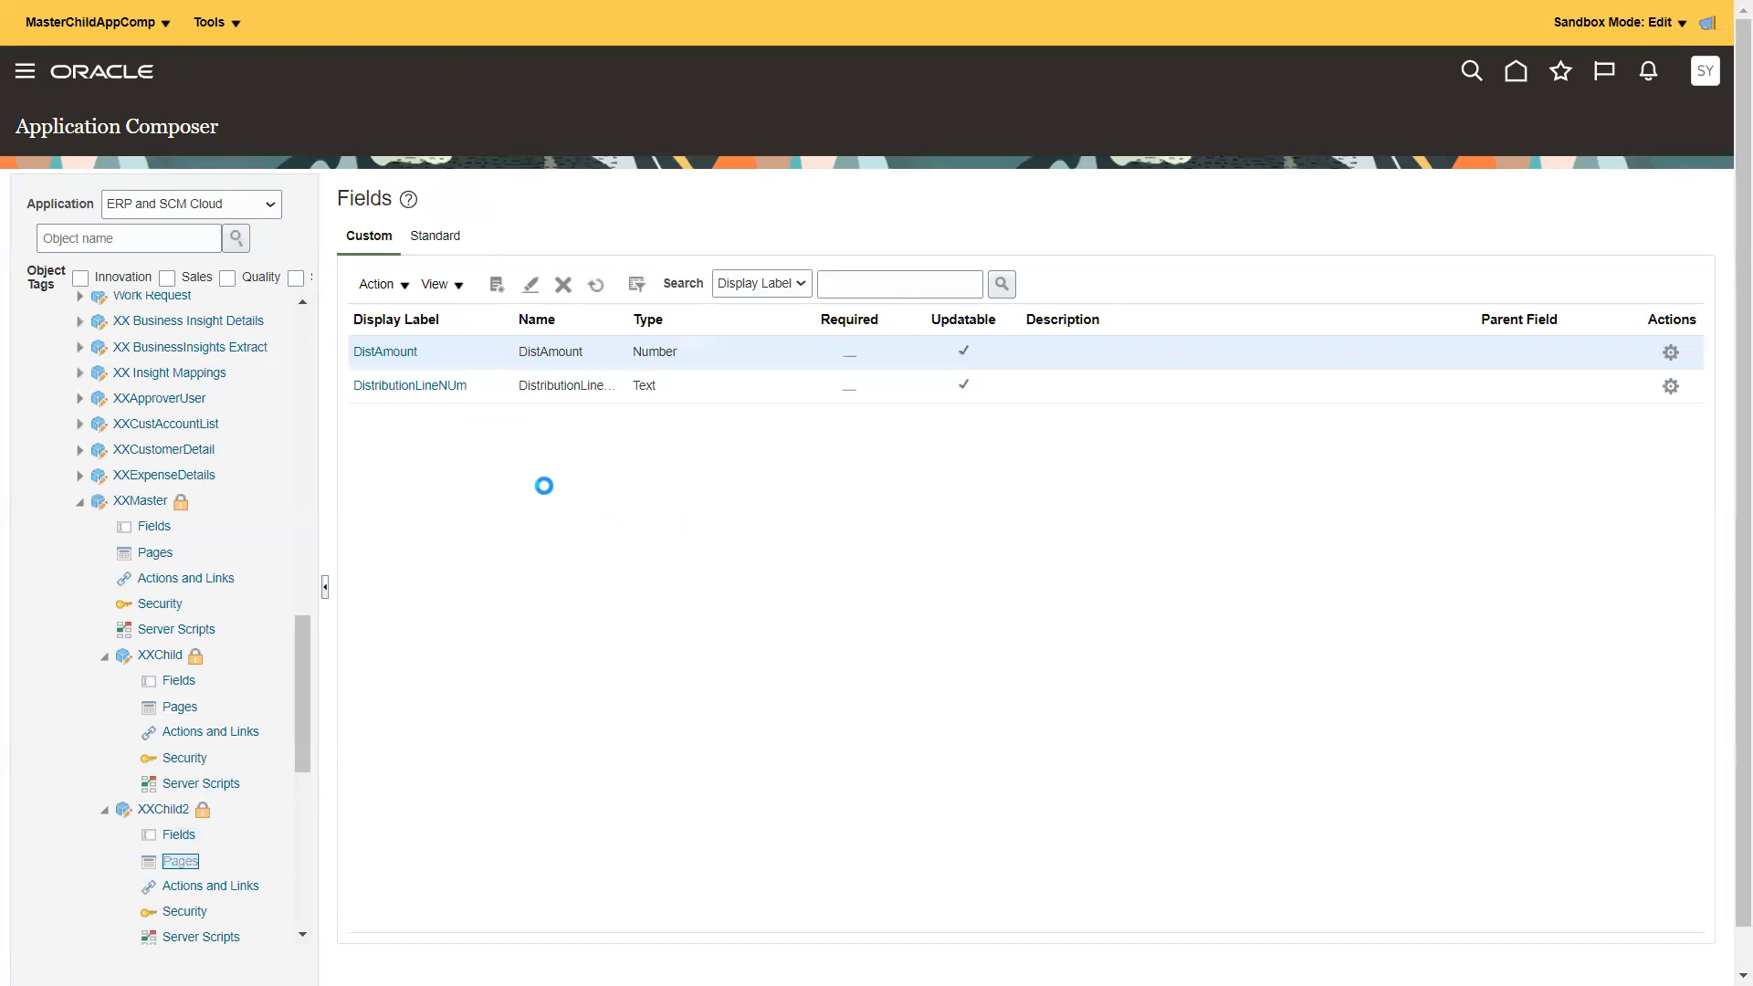
{"action": "left_click", "coordinate": [479, 444]}
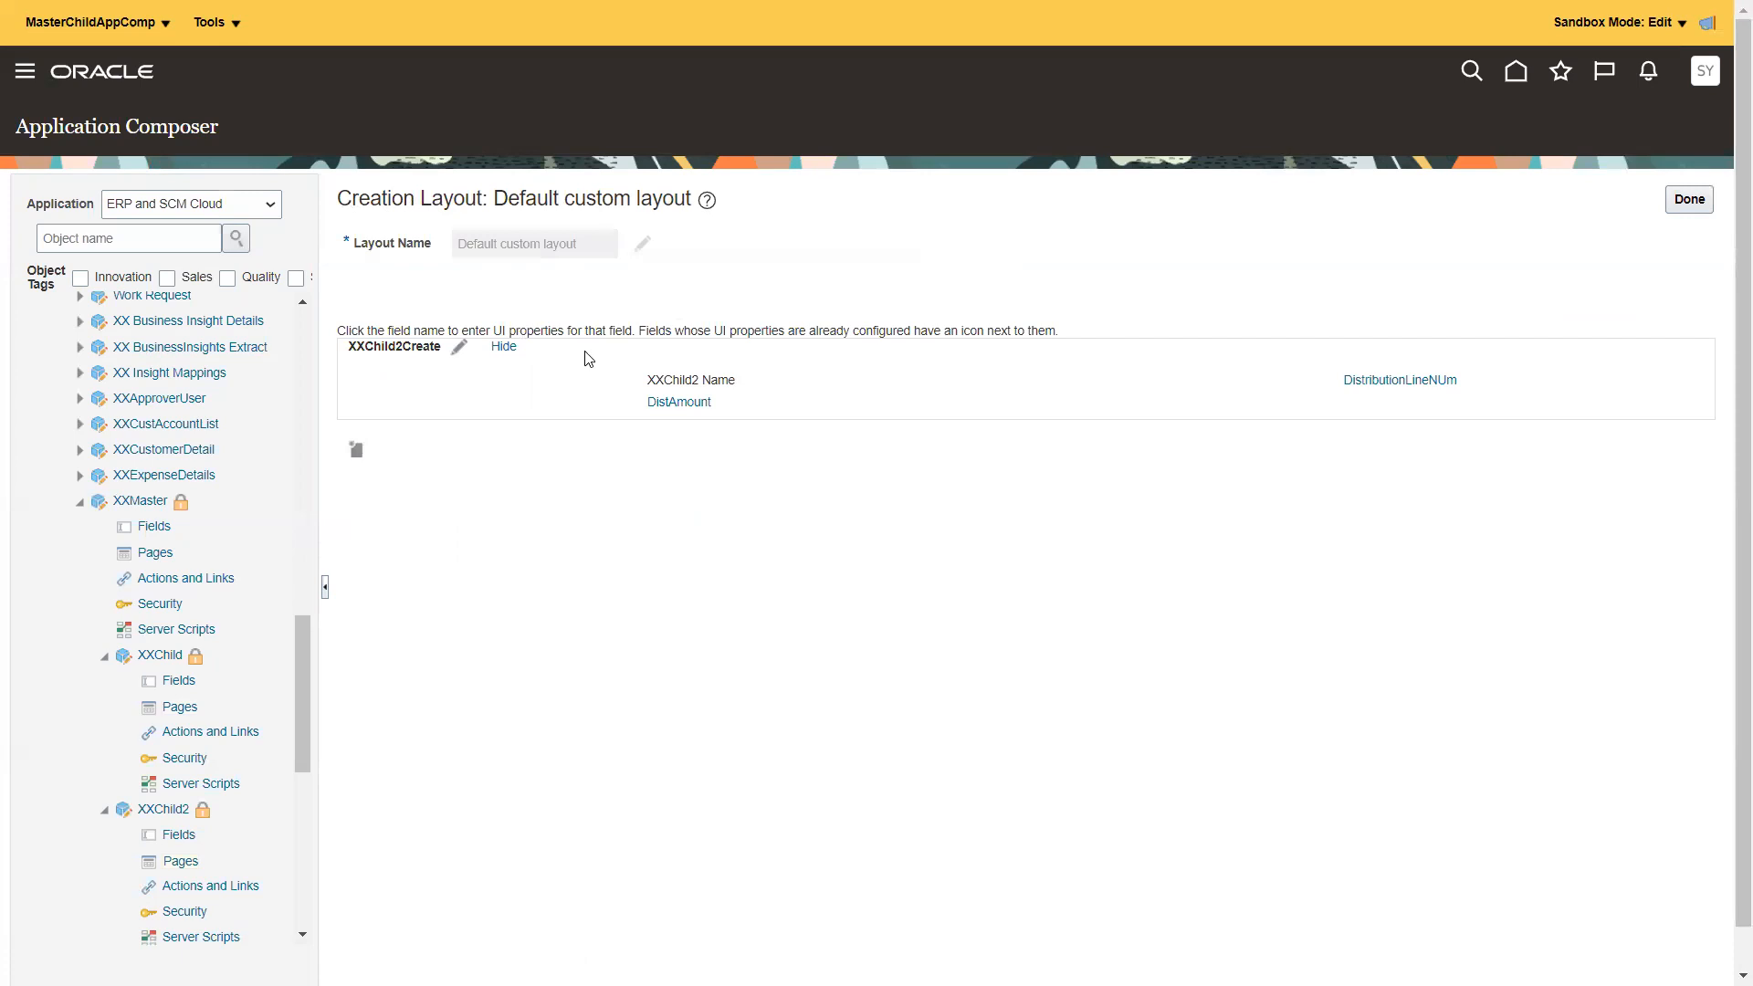
{"action": "left_click", "coordinate": [1687, 199]}
{"action": "left_click", "coordinate": [427, 667]}
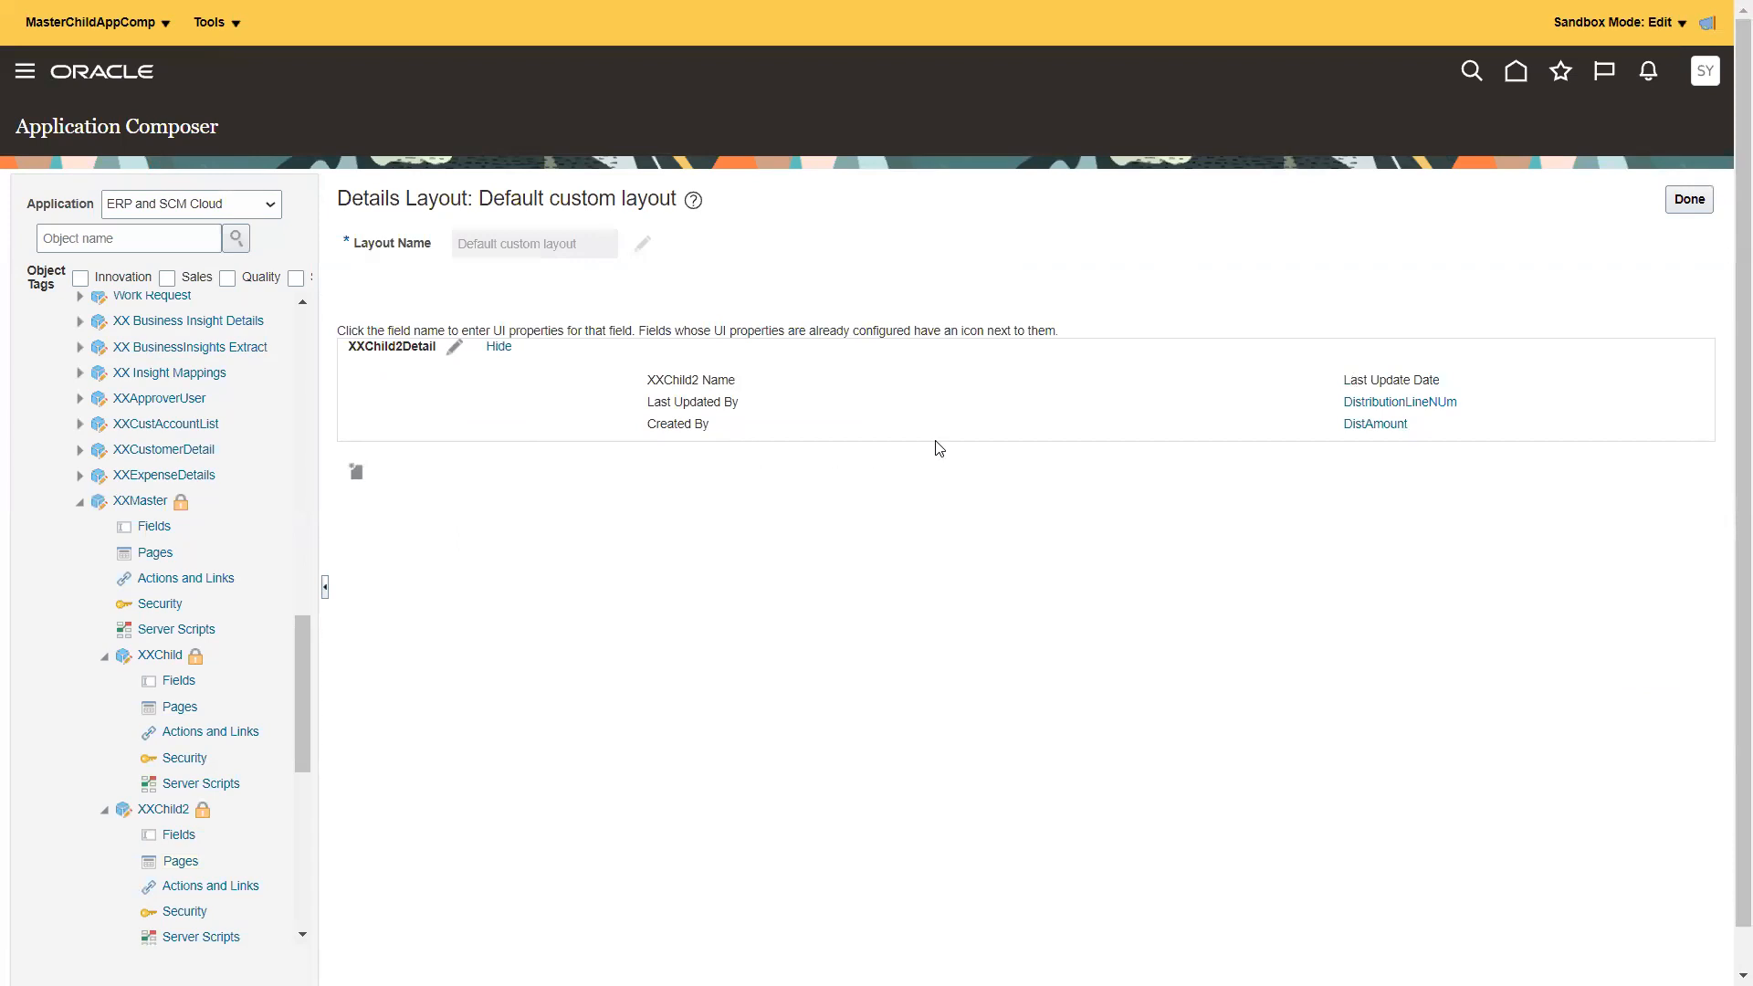
{"action": "left_click", "coordinate": [1688, 199]}
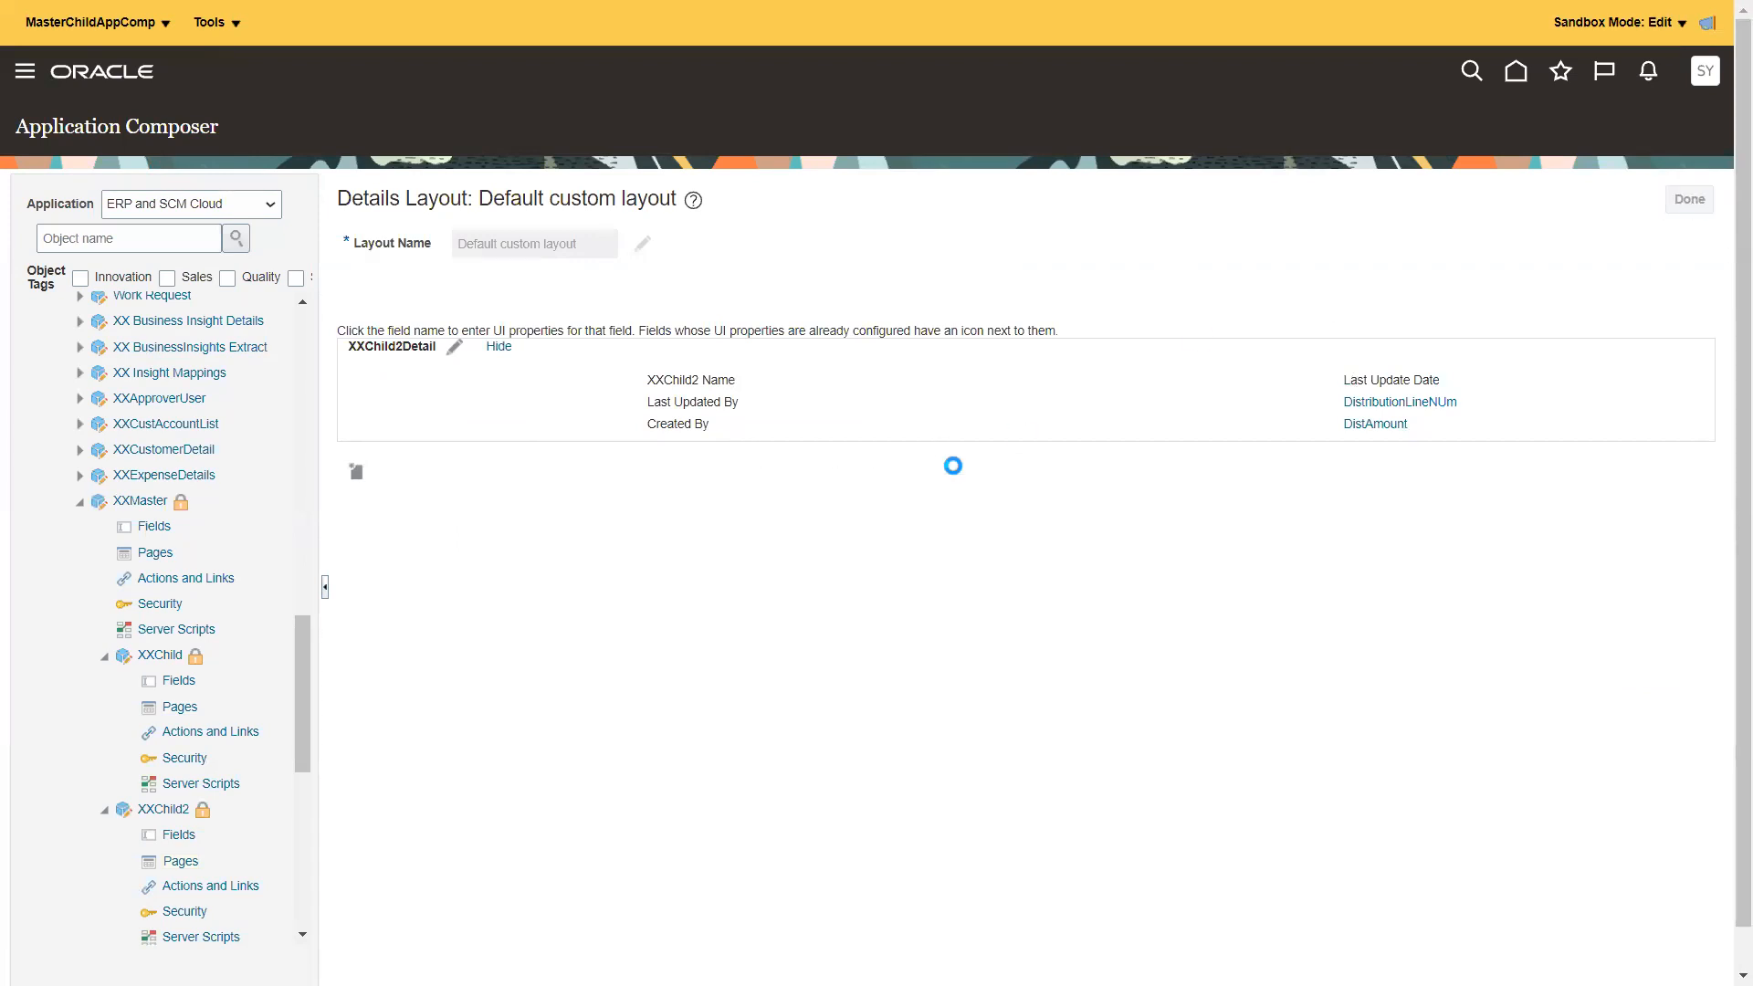
- Open the creation form for a new XXMaster record to check its fields, and close the form
{"action": "left_click", "coordinate": [1705, 197]}
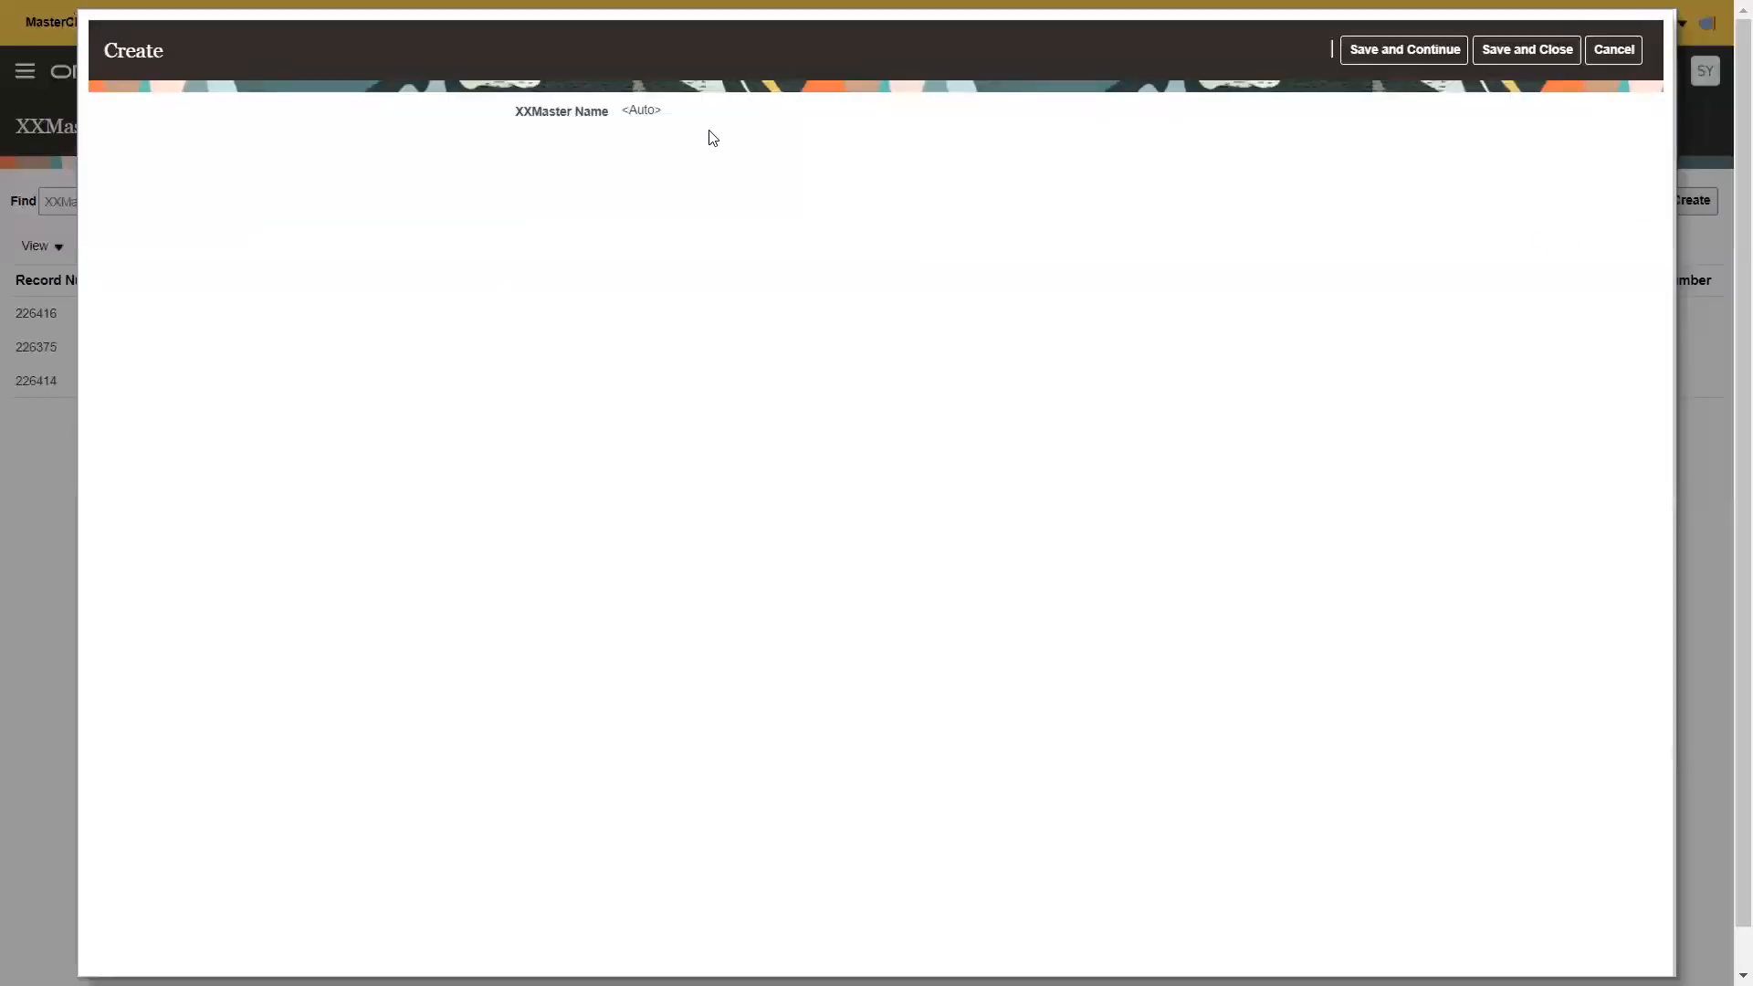
{"action": "left_click", "coordinate": [1569, 49]}
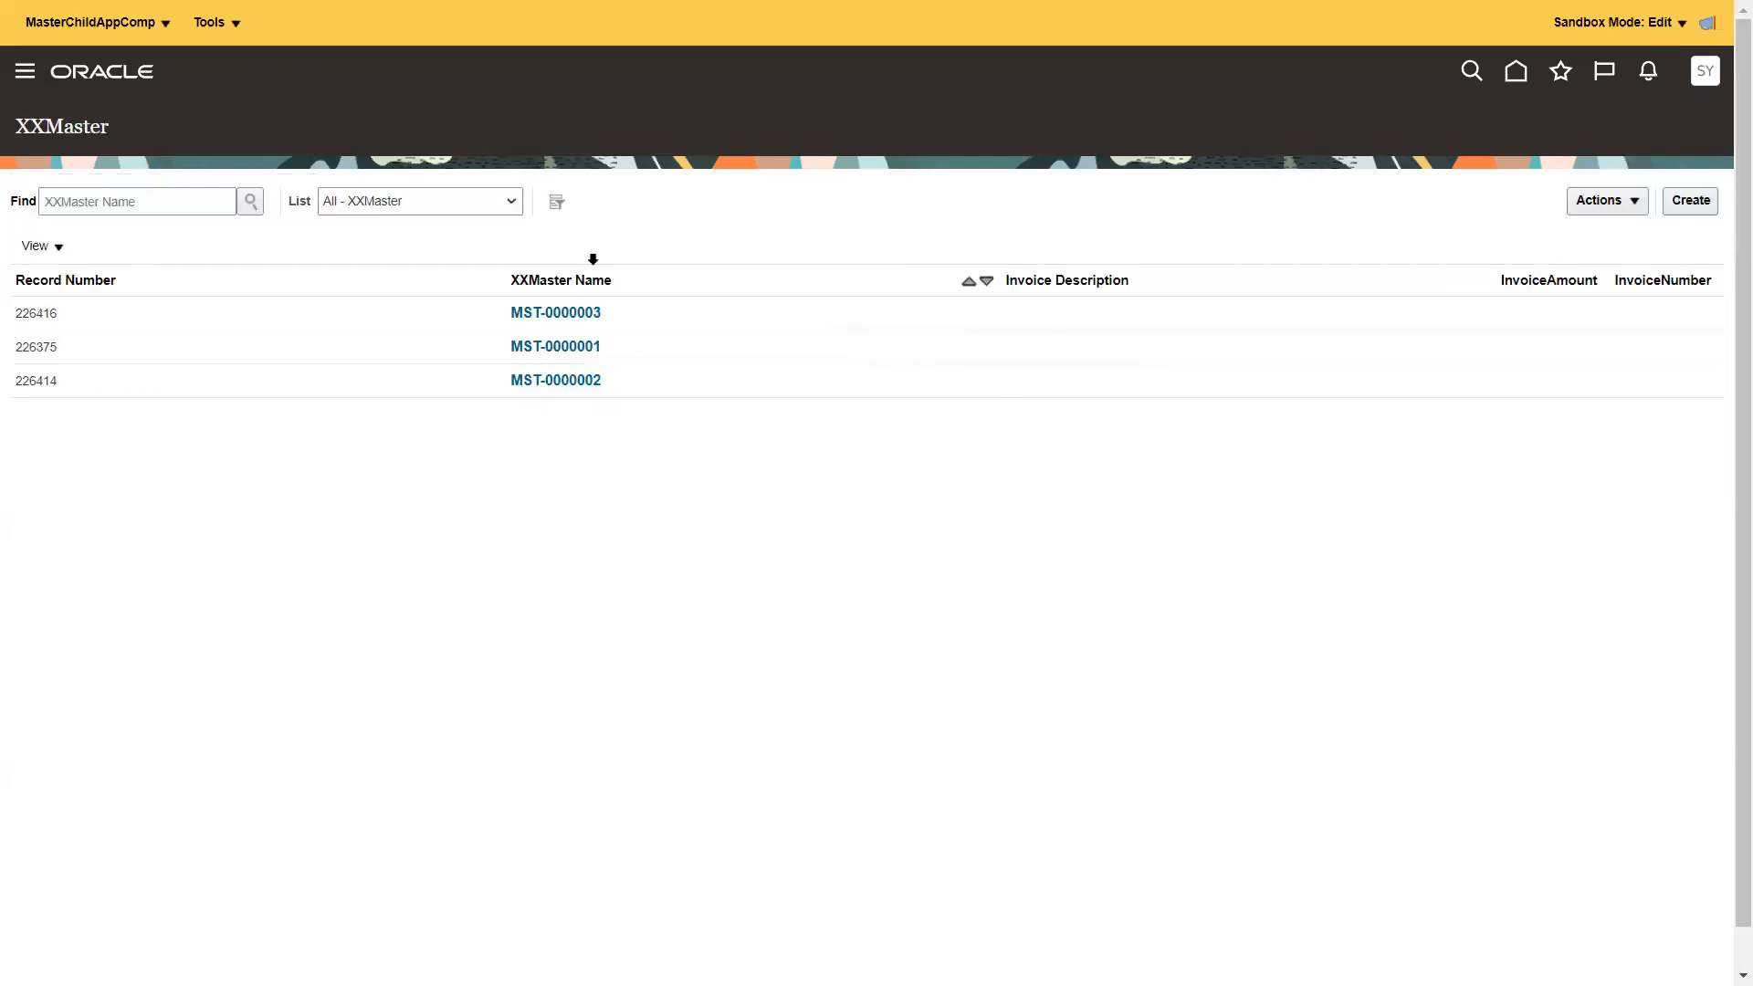
- Add Invoice Description, InvoiceAmount and InvoiceNumber to XXMaster's default custom creation page layout in Application Composer, and save it
{"action": "key", "text": "ctrl+Tab"}
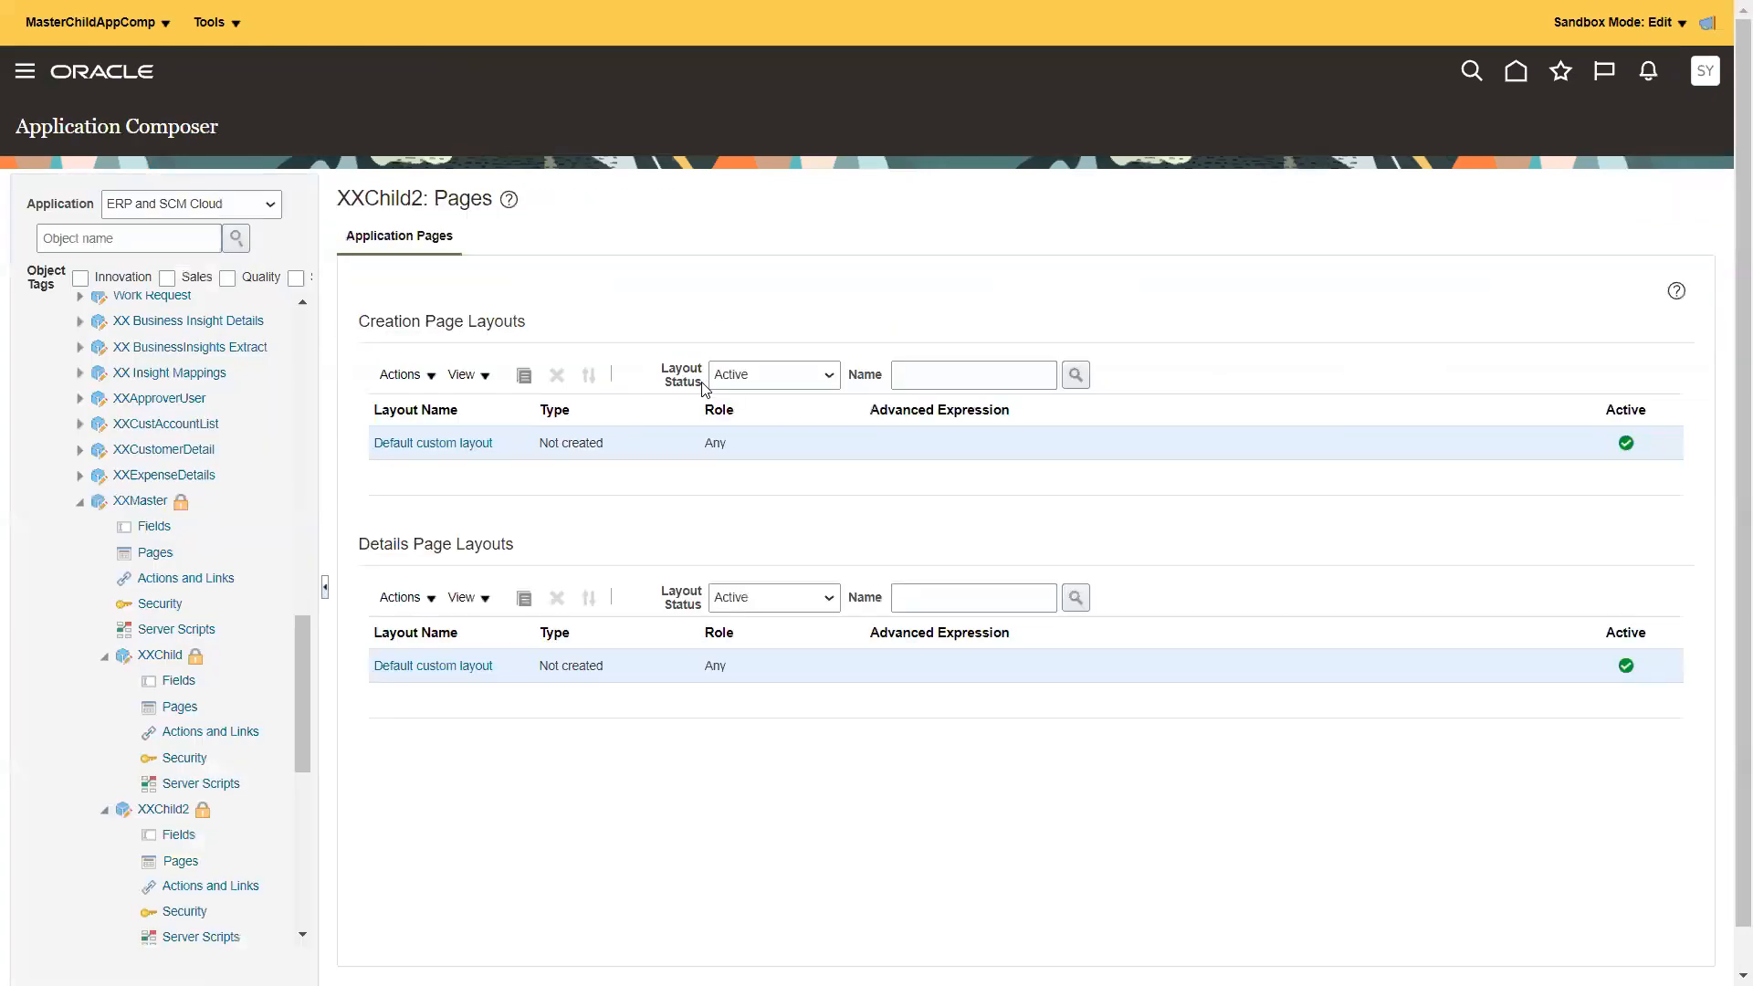
{"action": "left_click", "coordinate": [157, 553]}
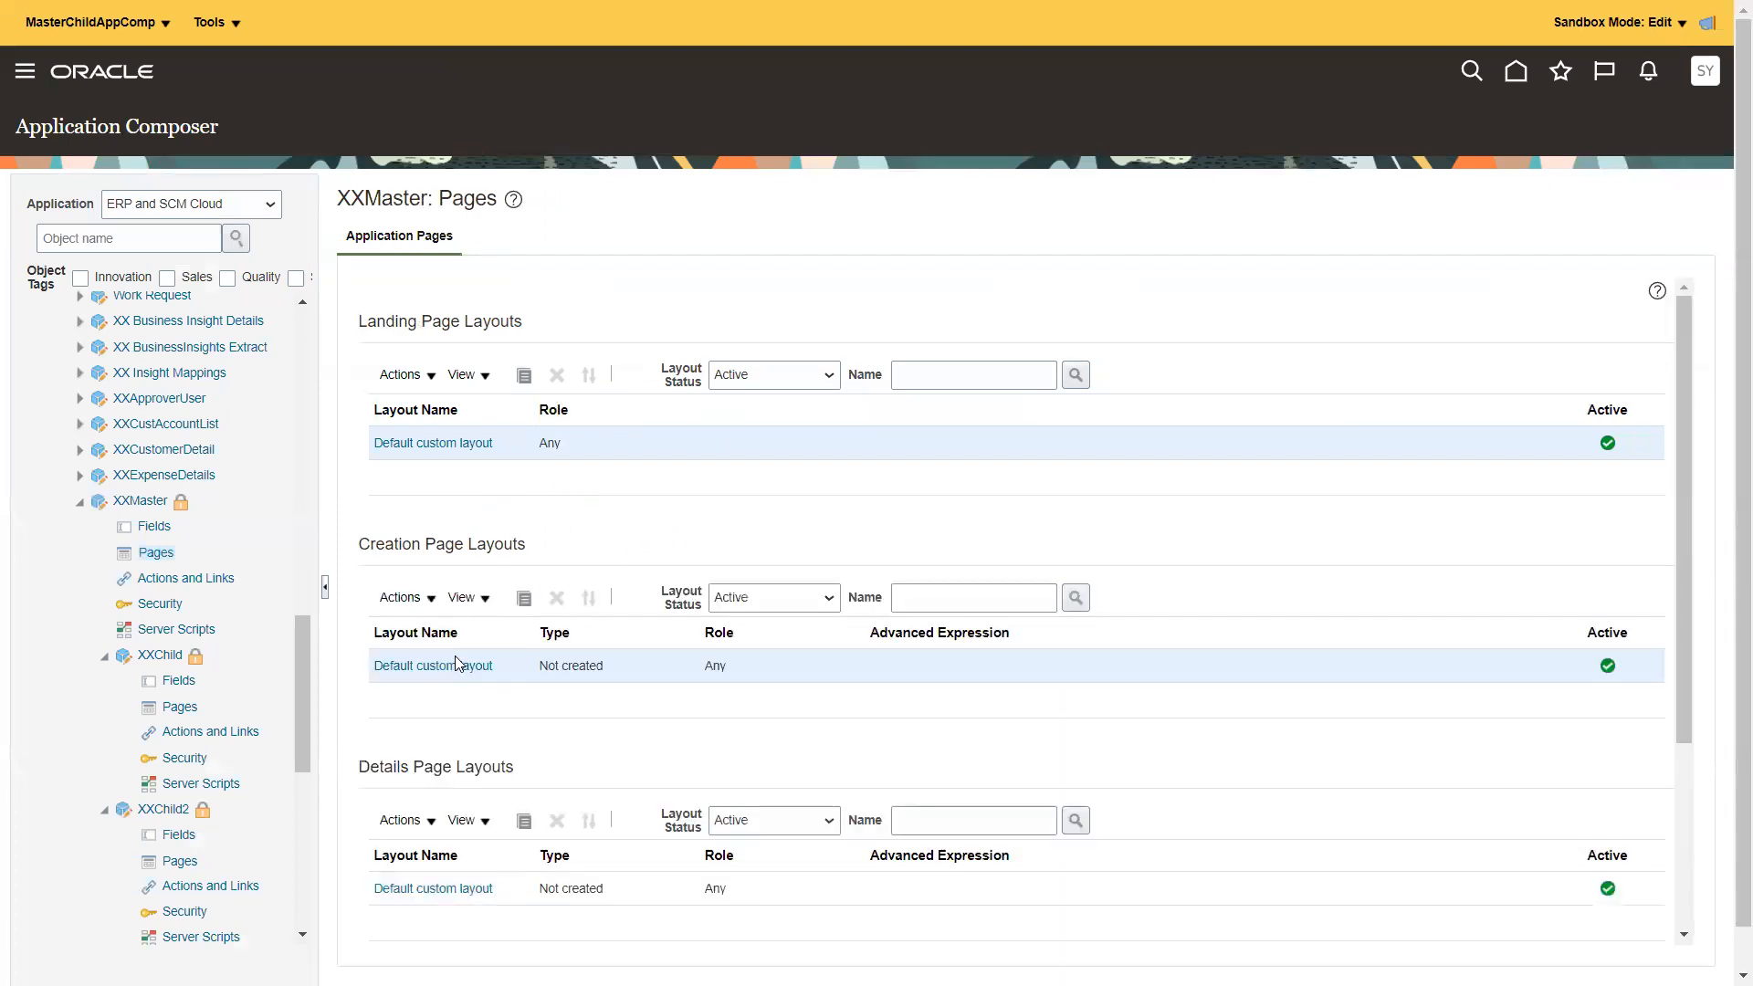
{"action": "left_click", "coordinate": [457, 664]}
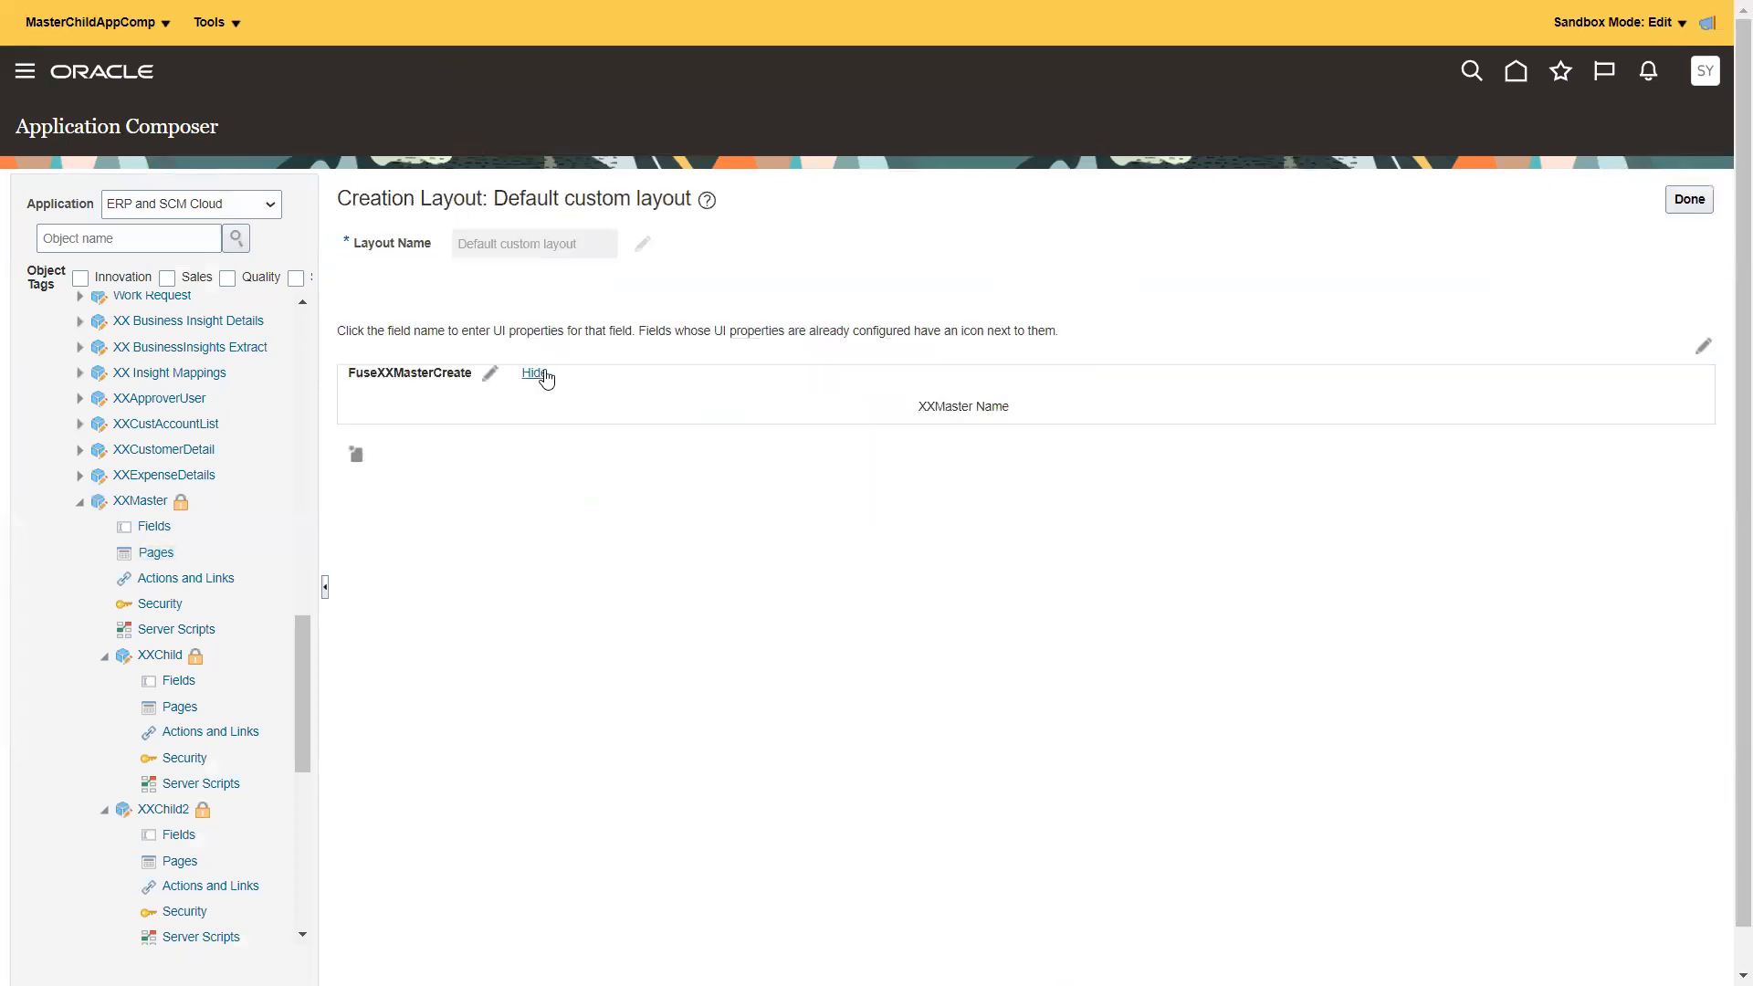
{"action": "left_click", "coordinate": [489, 373]}
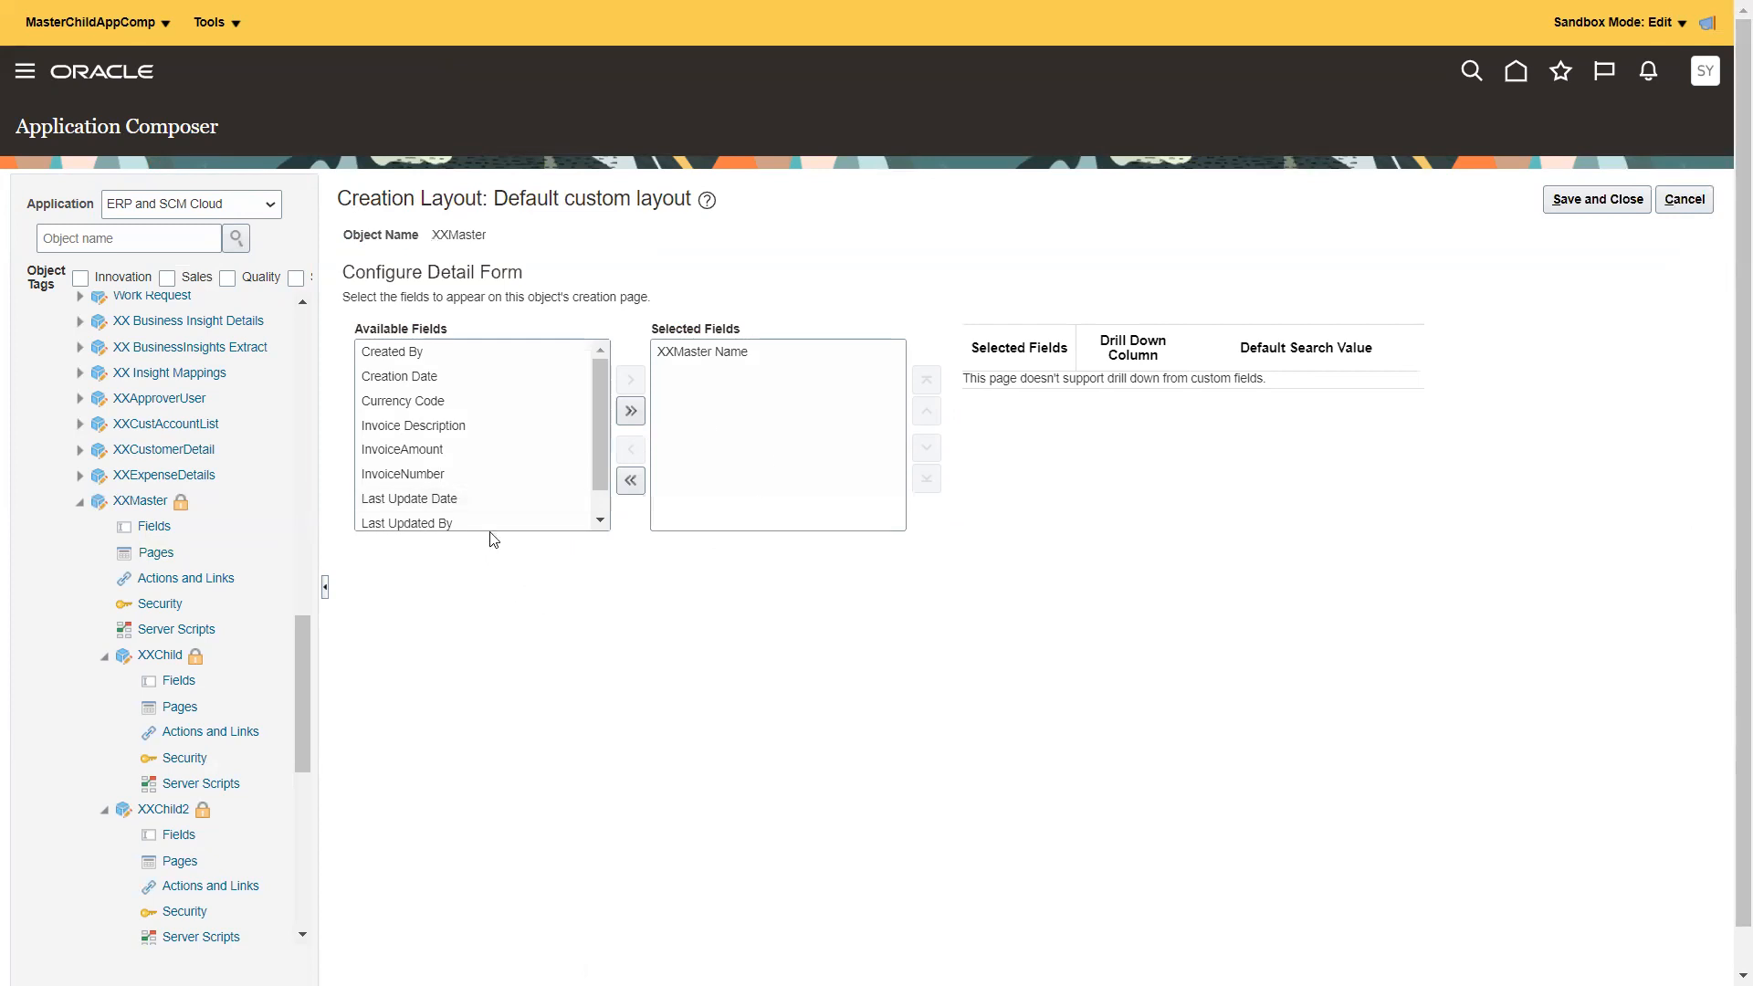
{"action": "double_click", "coordinate": [470, 435]}
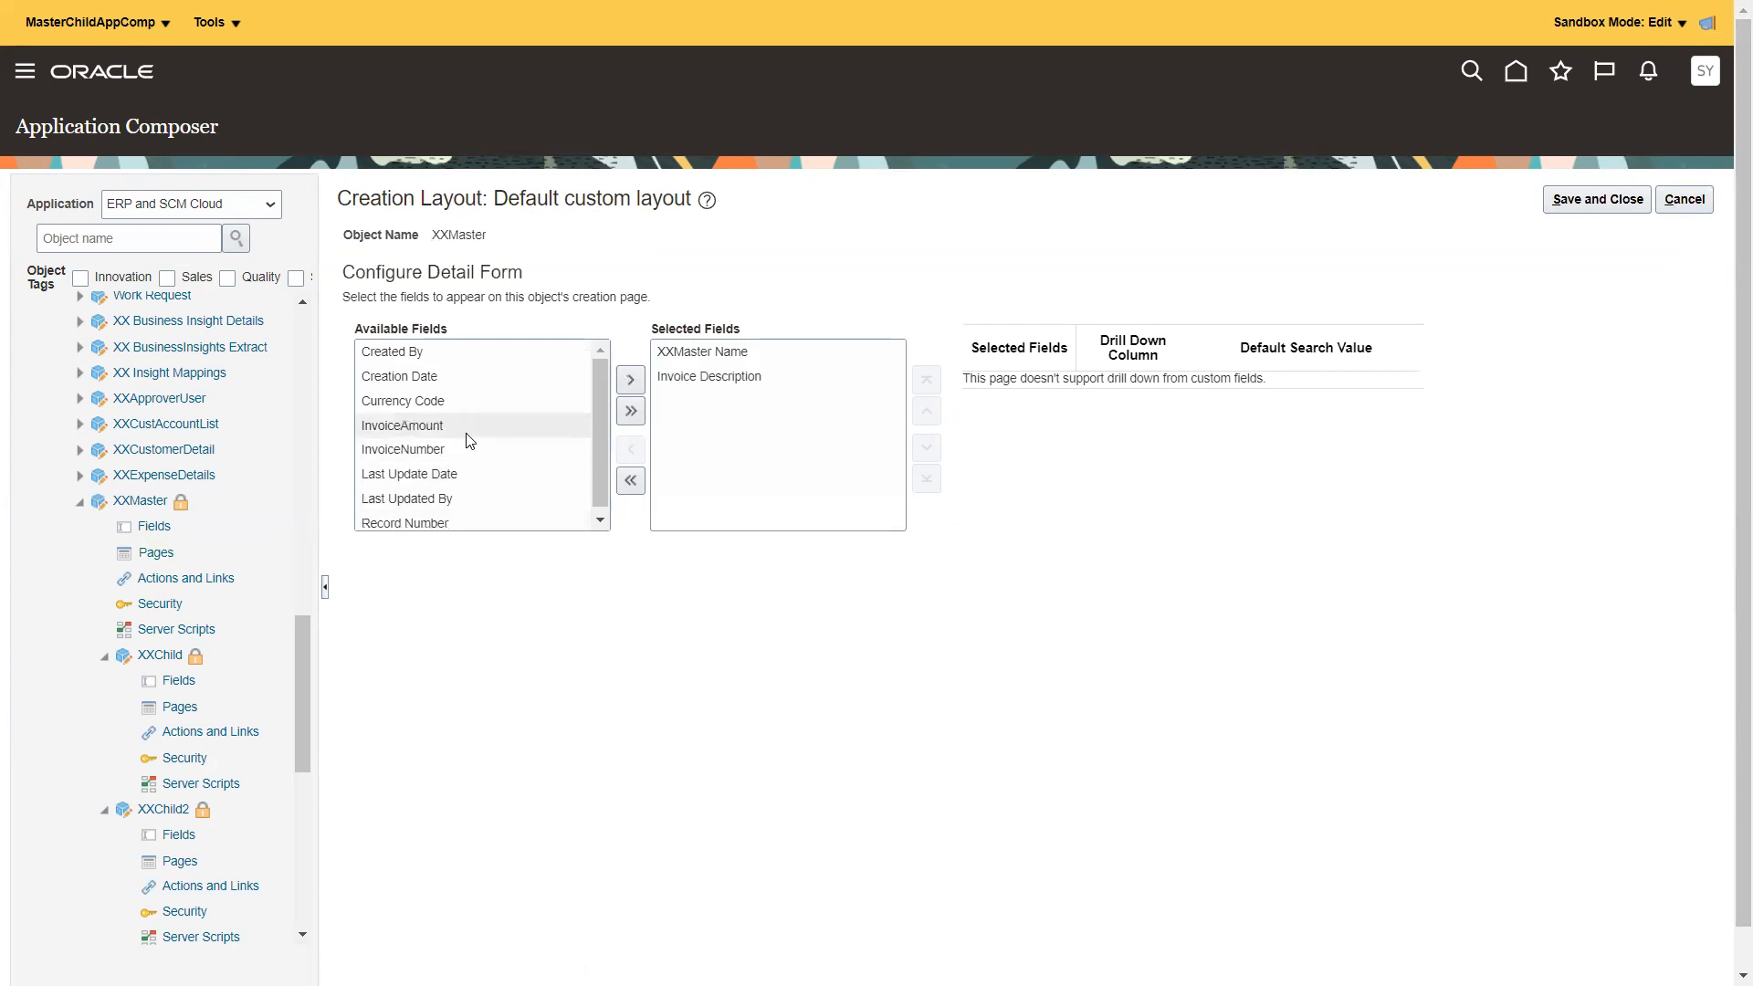
{"action": "double_click", "coordinate": [468, 435]}
{"action": "double_click", "coordinate": [468, 436]}
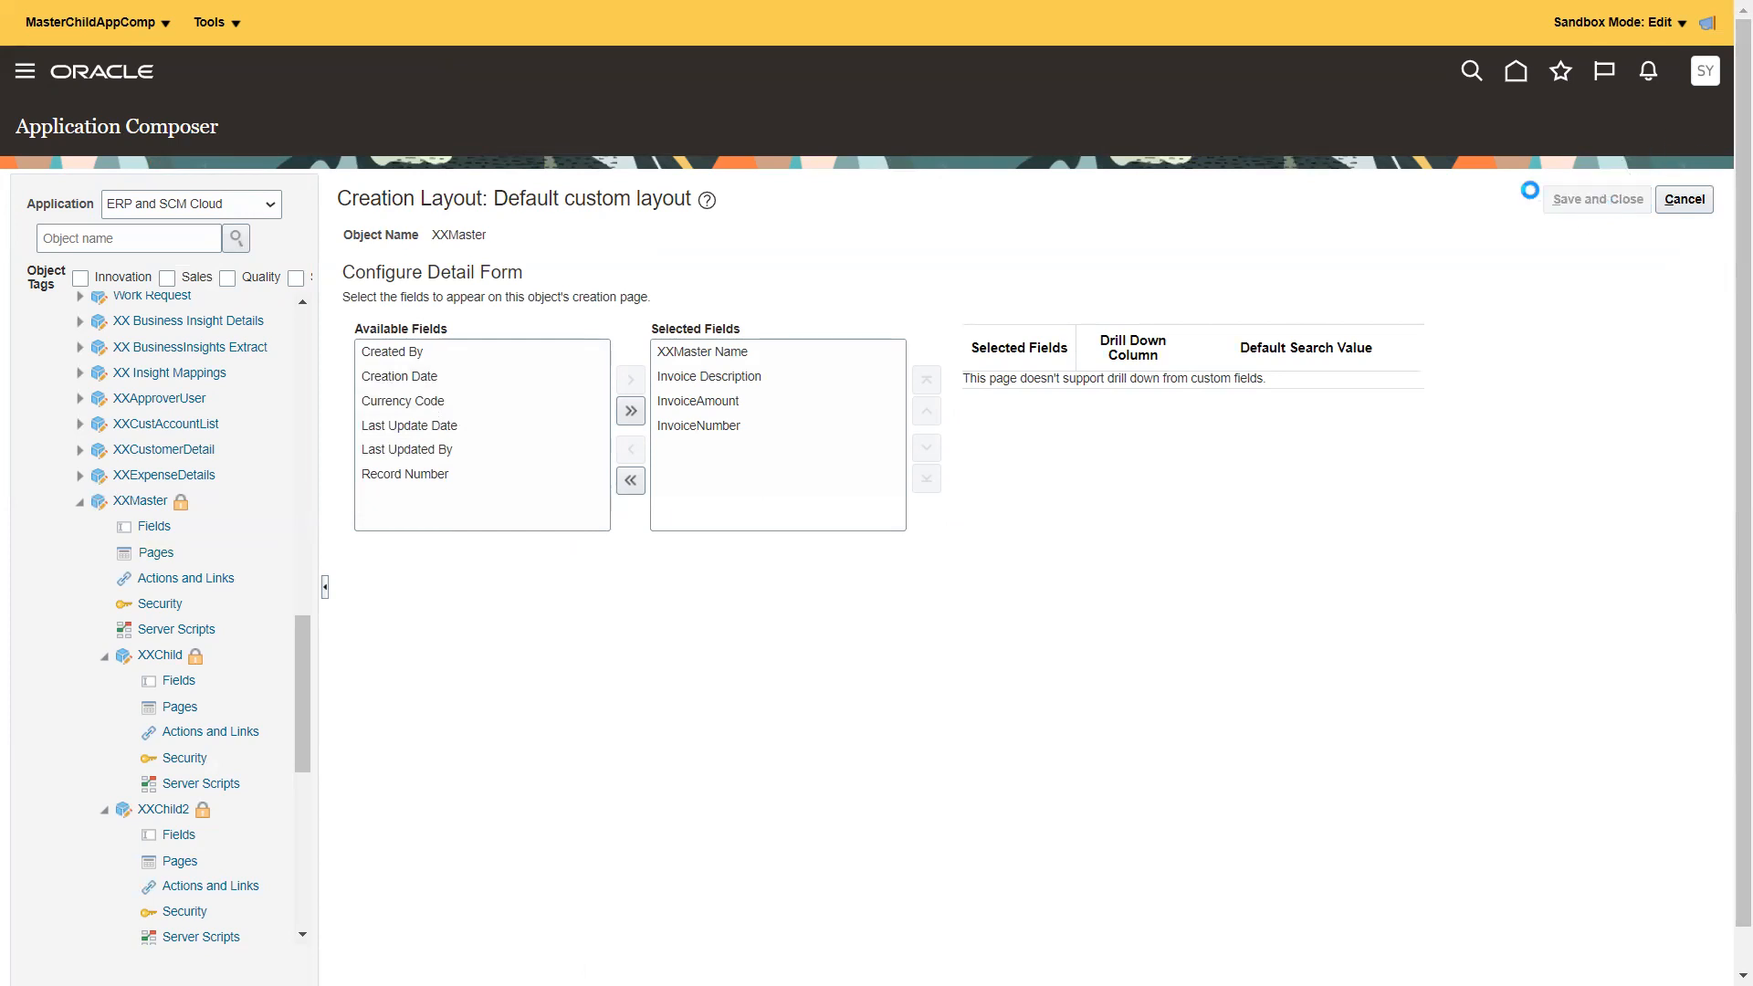
{"action": "left_click", "coordinate": [1689, 199]}
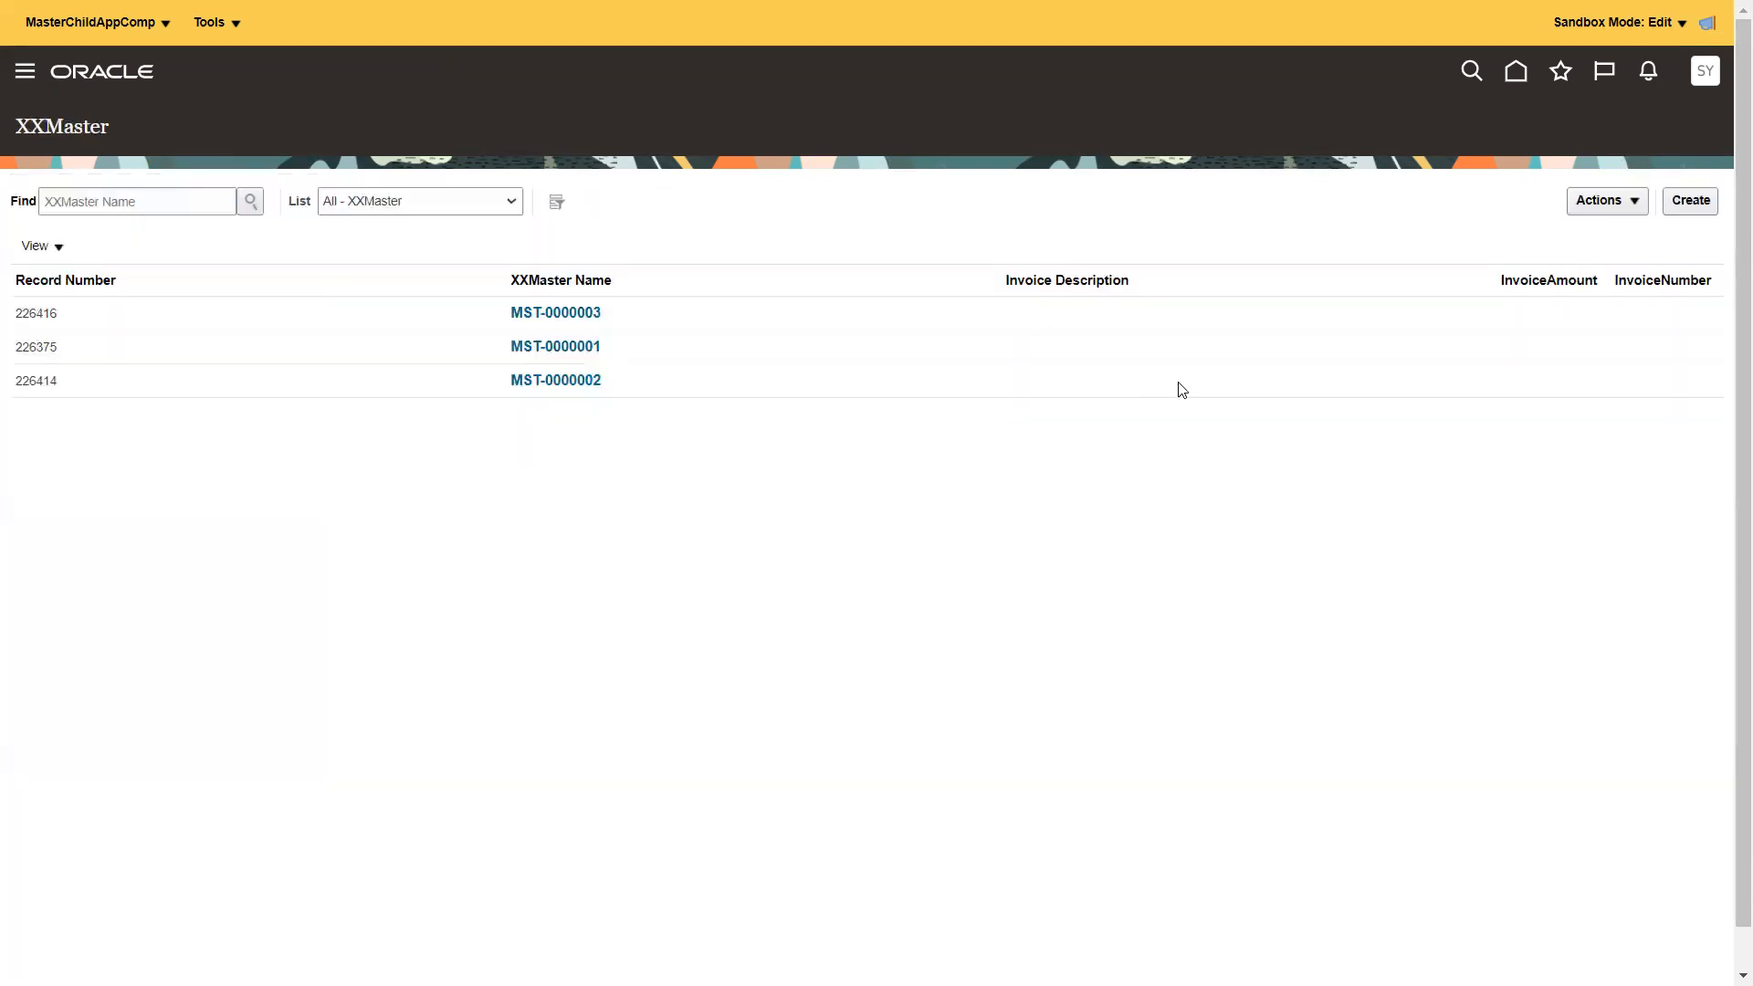
- Return to the home page and open the XXMaster app from the Others group
{"action": "key", "text": "F5"}
{"action": "key", "text": "Return"}
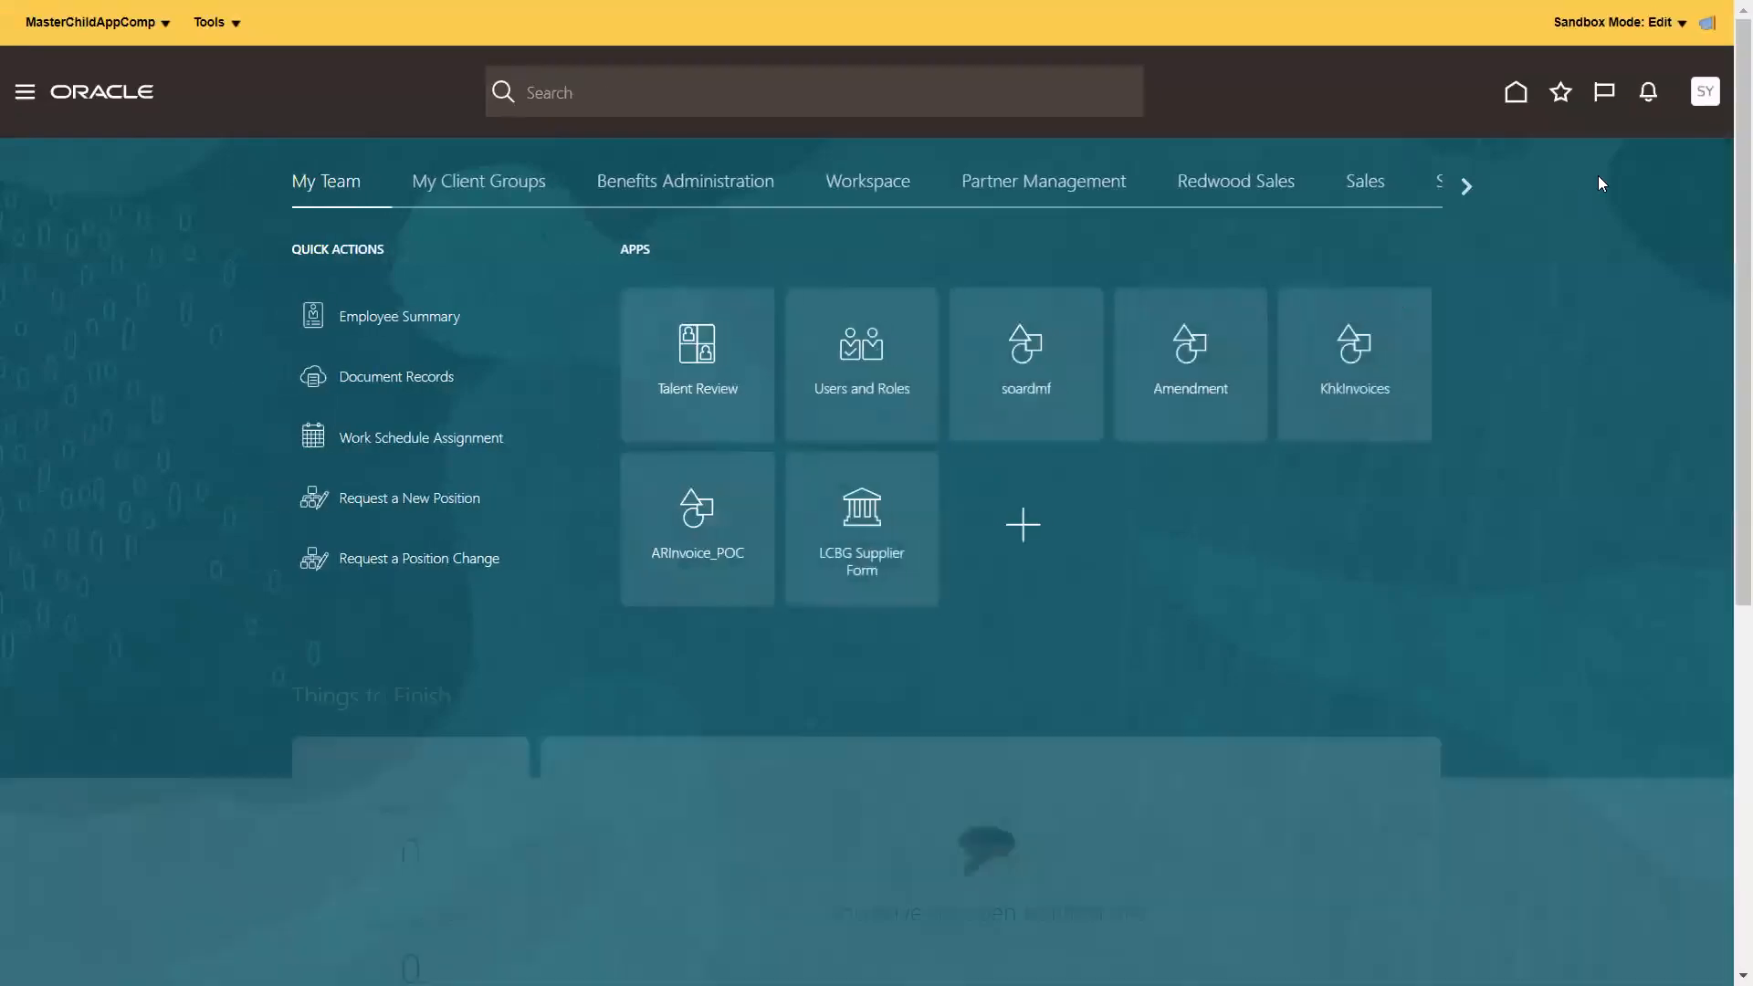
{"action": "left_click", "coordinate": [1467, 182]}
{"action": "left_click", "coordinate": [1467, 182]}
{"action": "left_click", "coordinate": [1467, 183]}
{"action": "left_click", "coordinate": [1467, 183]}
{"action": "left_click", "coordinate": [1465, 179]}
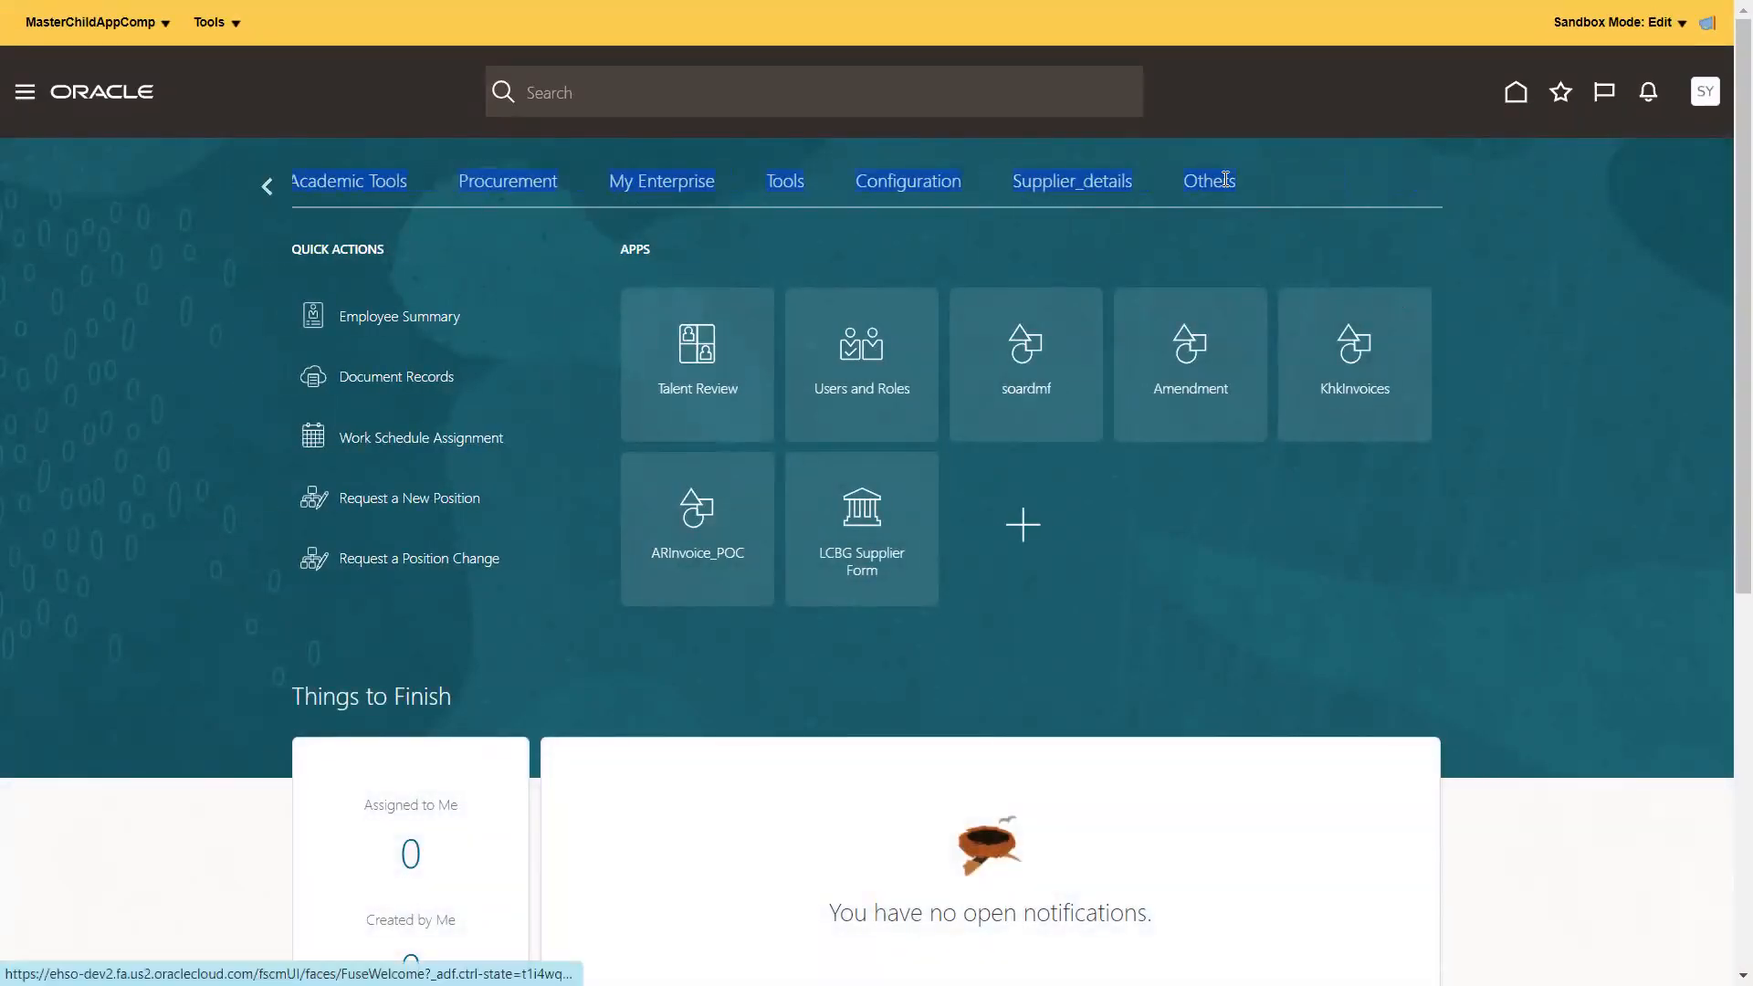
{"action": "left_click_drag", "start_coordinate": [1203, 181], "coordinate": [1503, 276]}
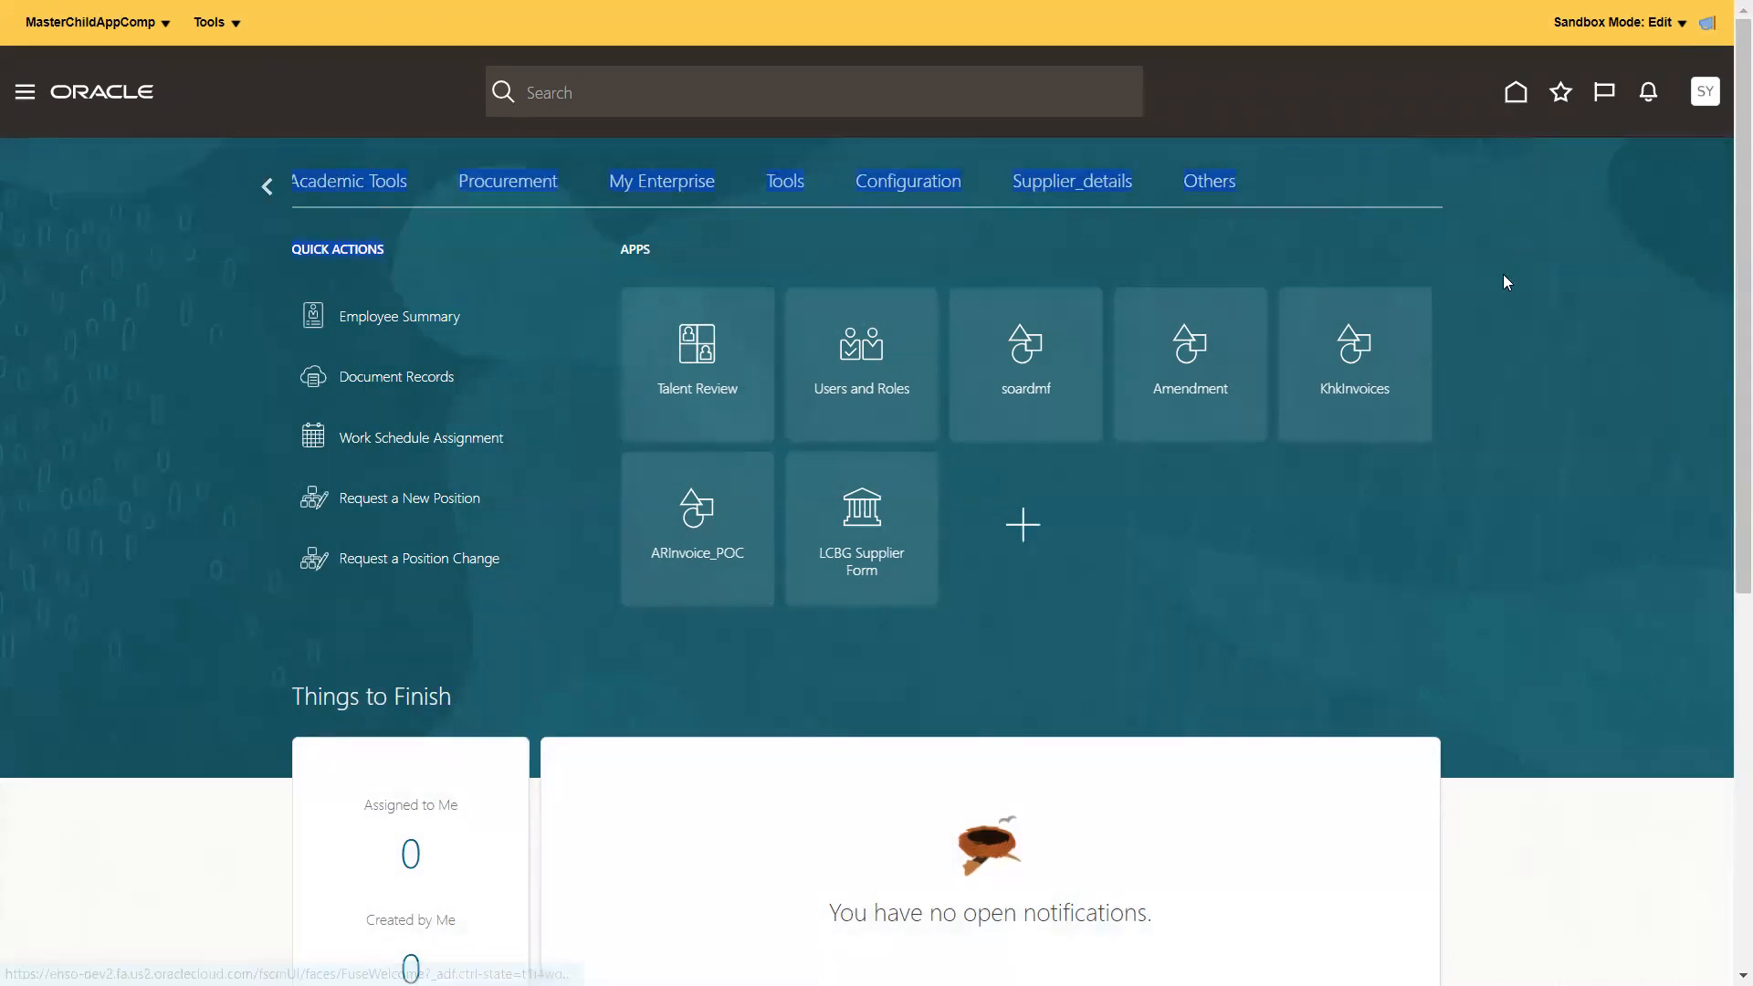
{"action": "left_click", "coordinate": [1331, 545]}
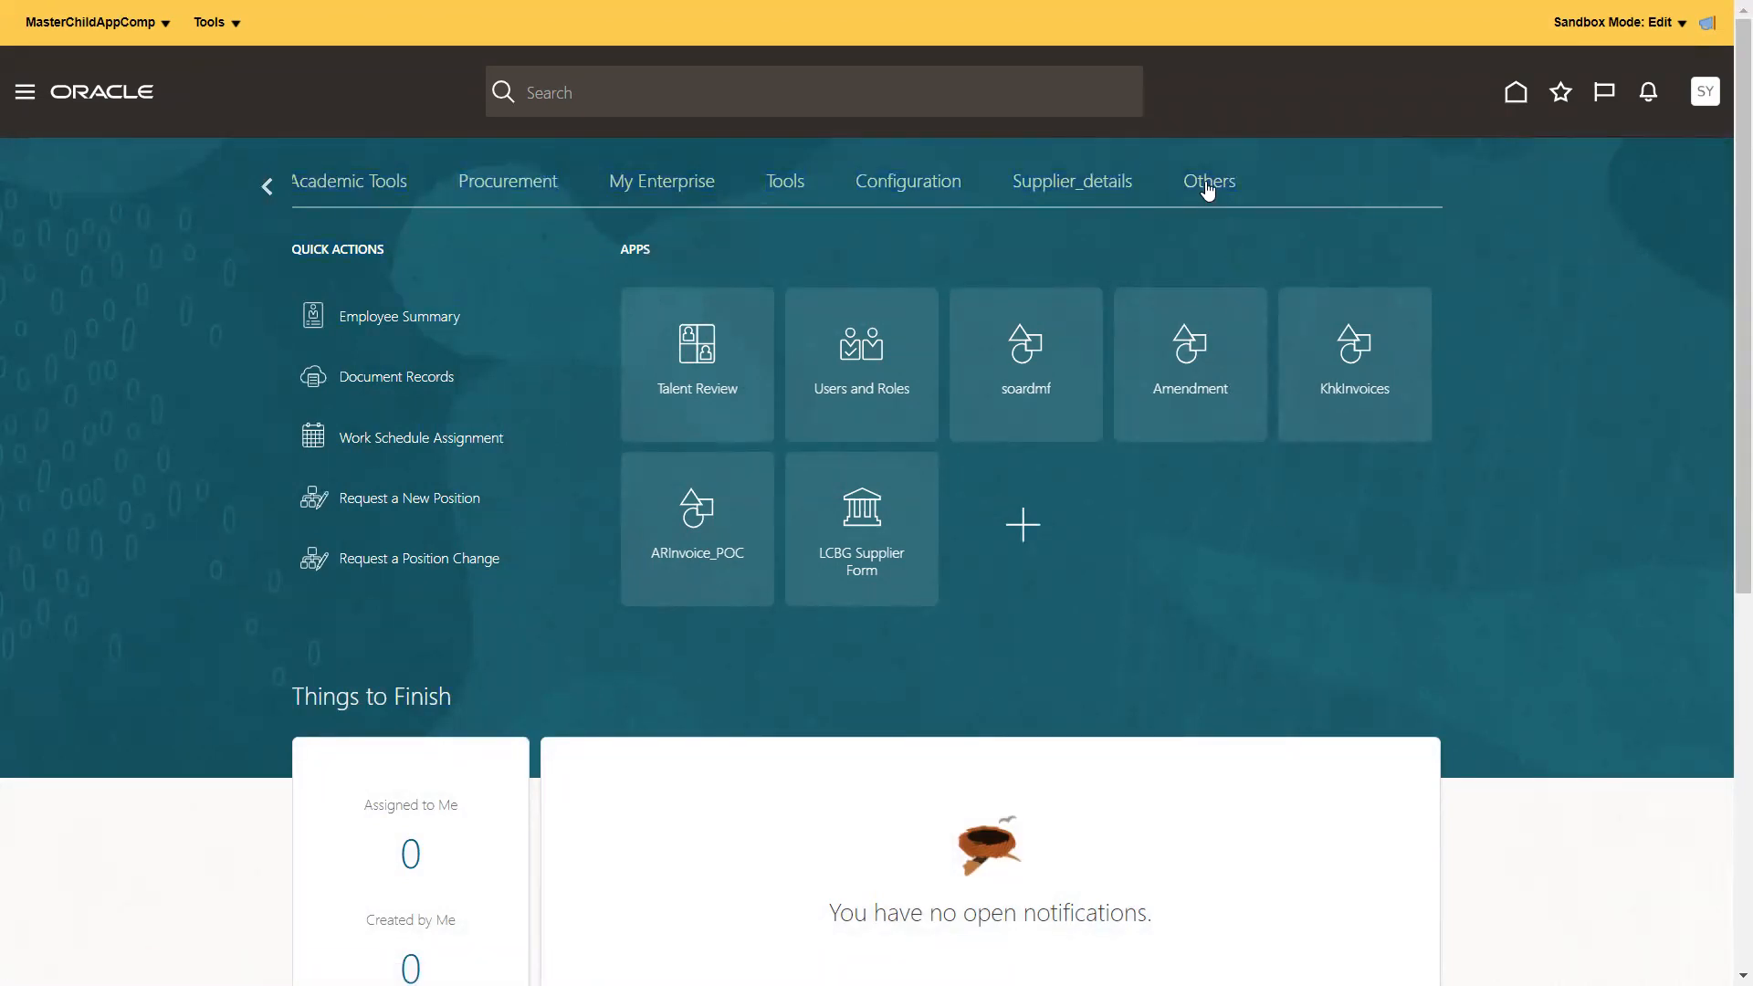
{"action": "left_click", "coordinate": [1207, 187]}
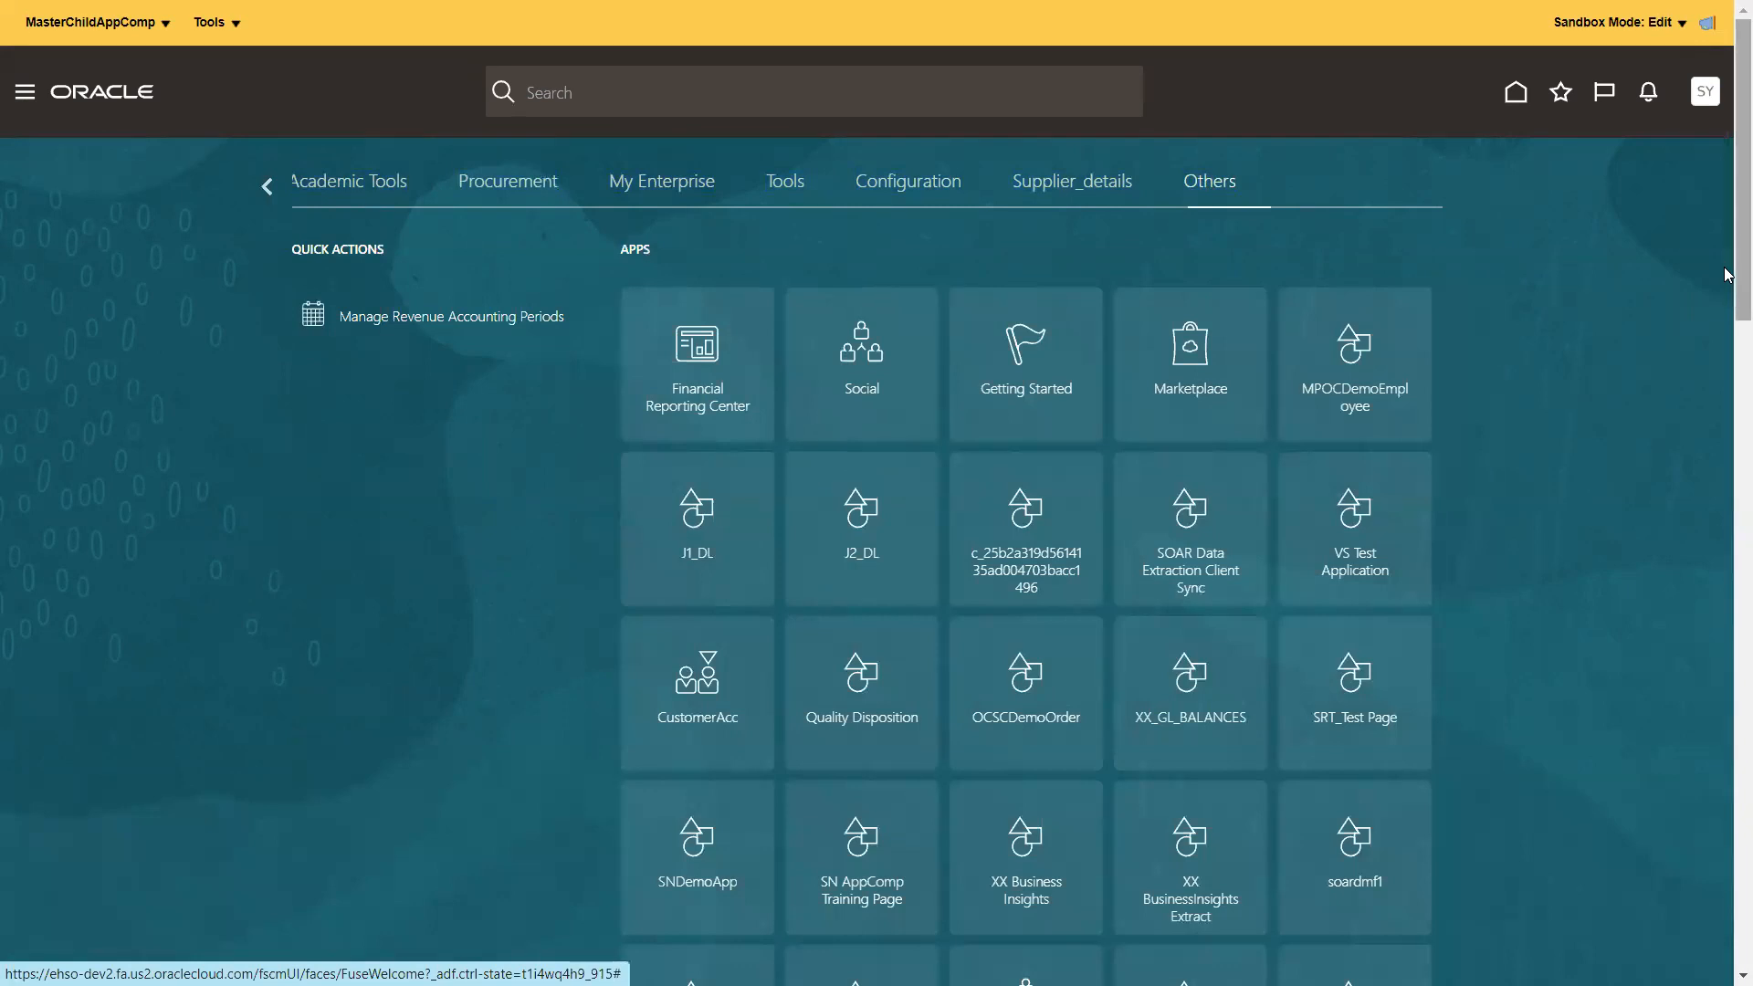
{"action": "scroll", "coordinate": [1725, 274], "scroll_direction": "down", "scroll_amount": 15}
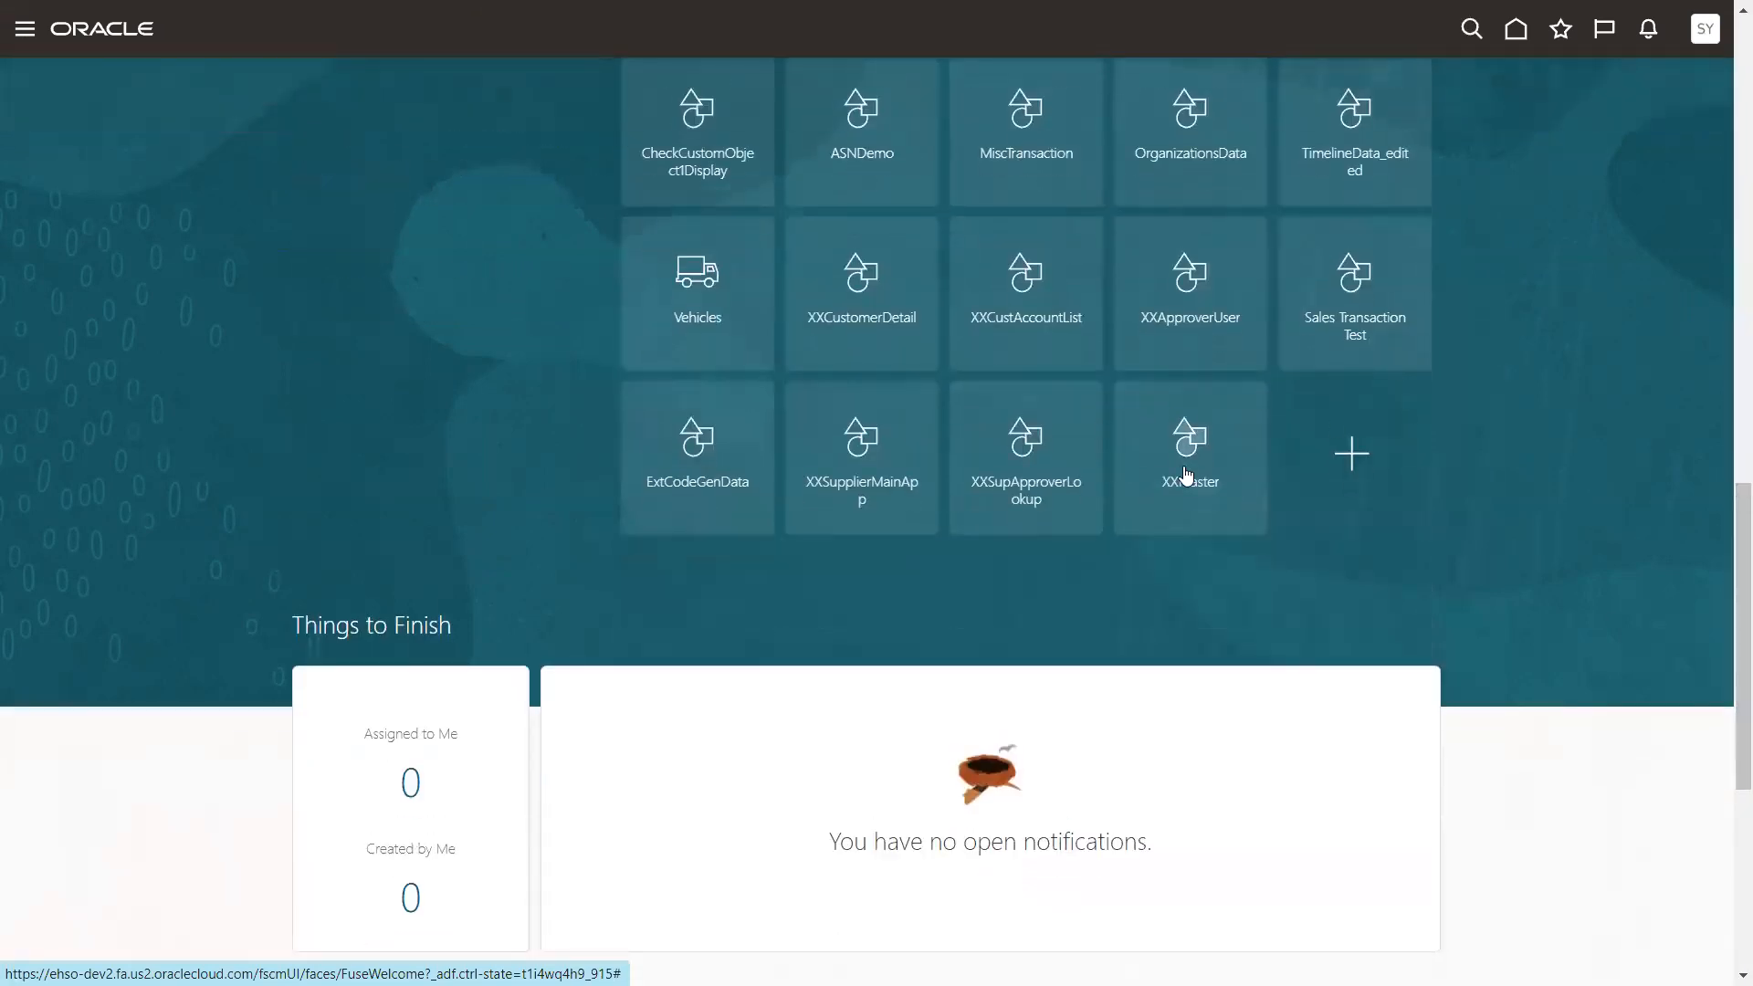
{"action": "left_click", "coordinate": [1187, 475]}
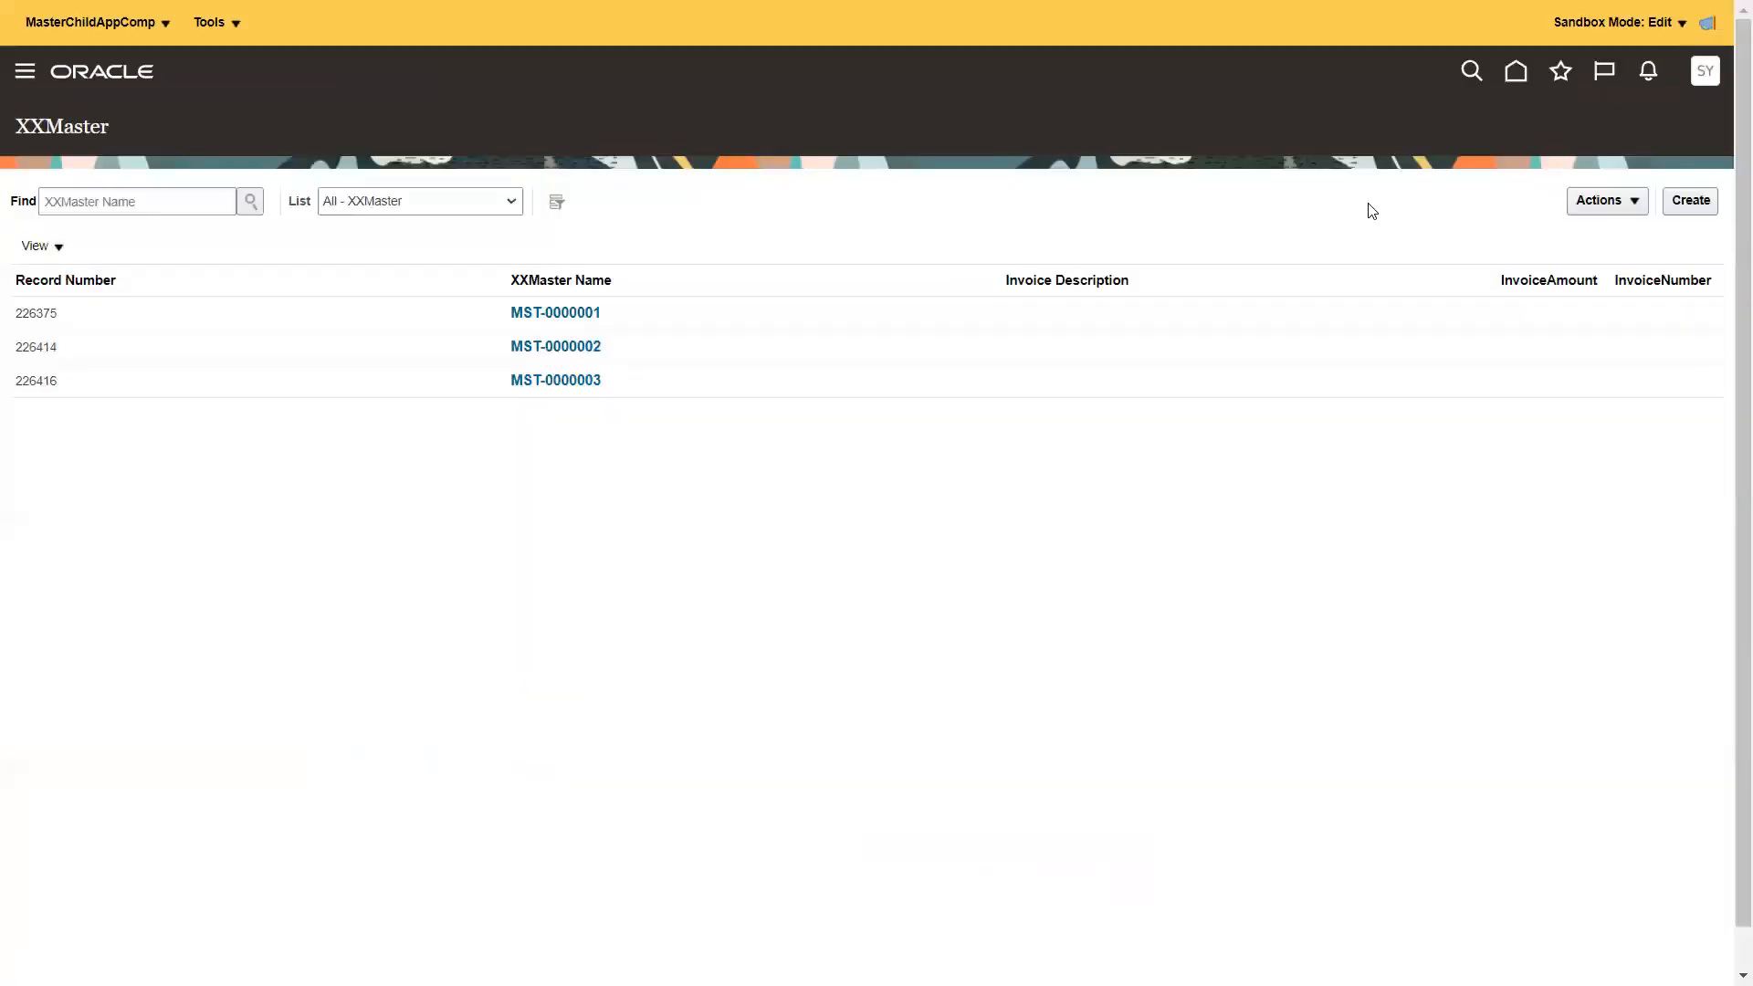
- Create an XXMaster record with Invoice Description "Invoice Desc", InvoiceAmount 1000 and InvoiceNumber ABC102, and save it
{"action": "left_click", "coordinate": [1703, 201]}
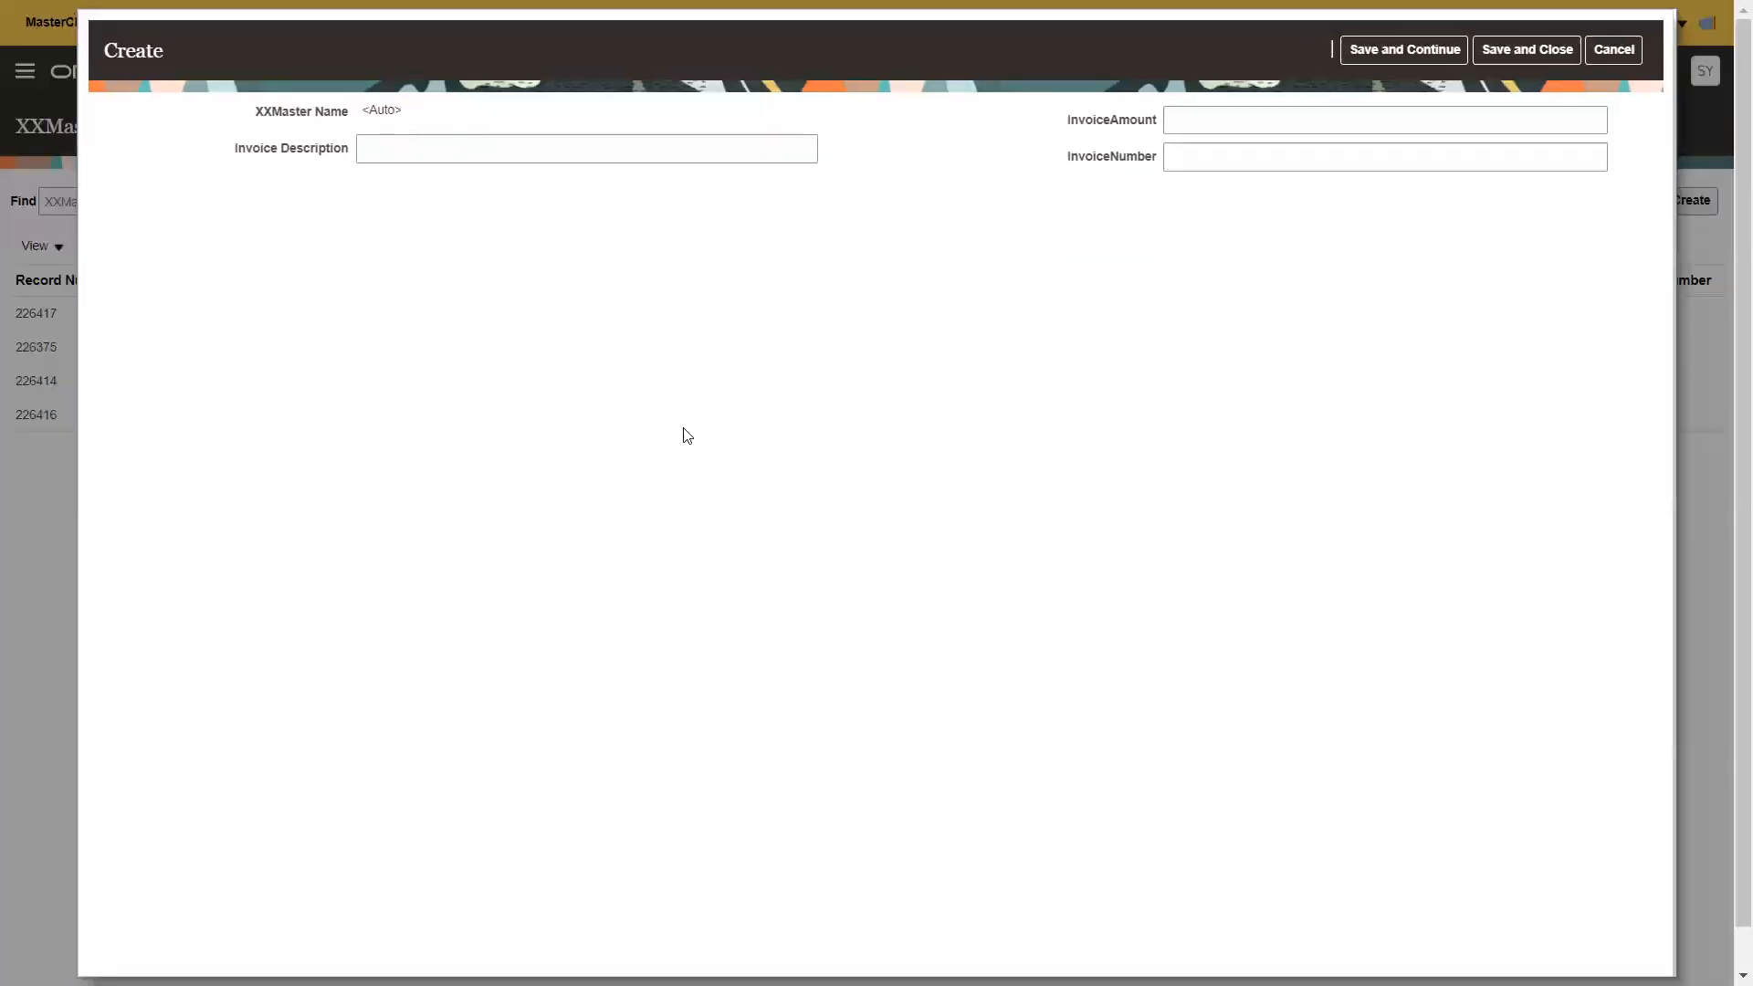
{"action": "left_click", "coordinate": [409, 143]}
{"action": "type", "text": "Invoice Desc"}
{"action": "key", "text": "Tab"}
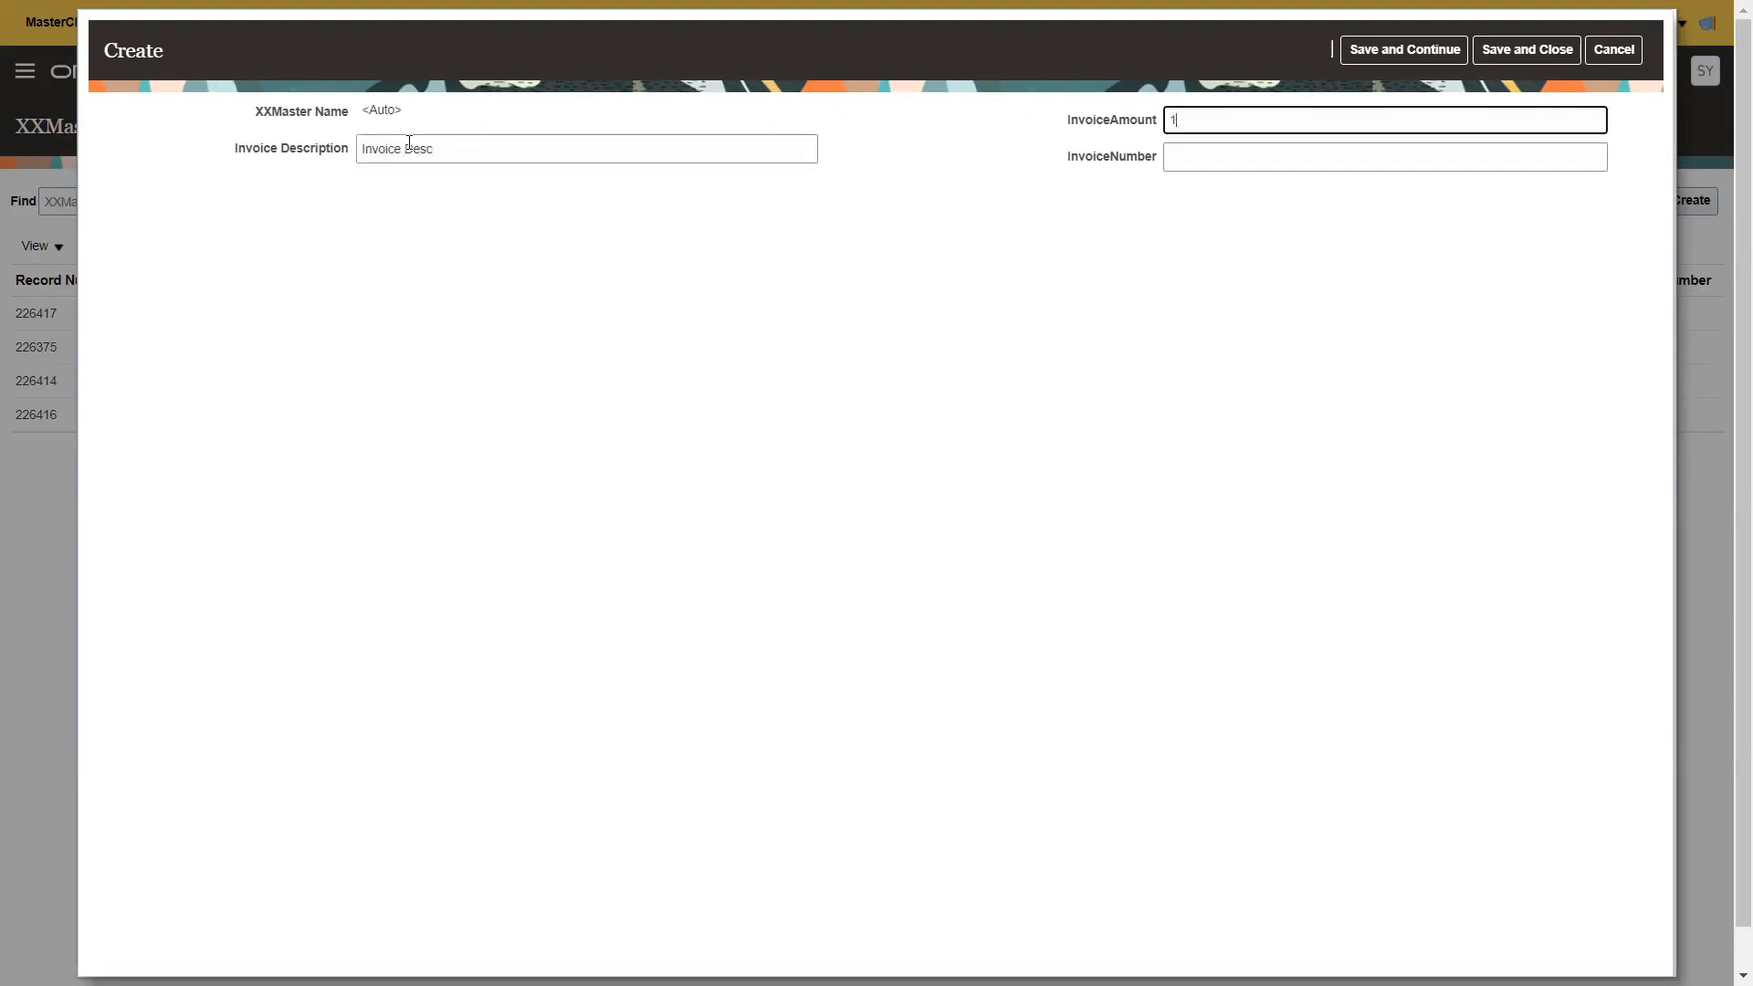
{"action": "key", "text": "Tab"}
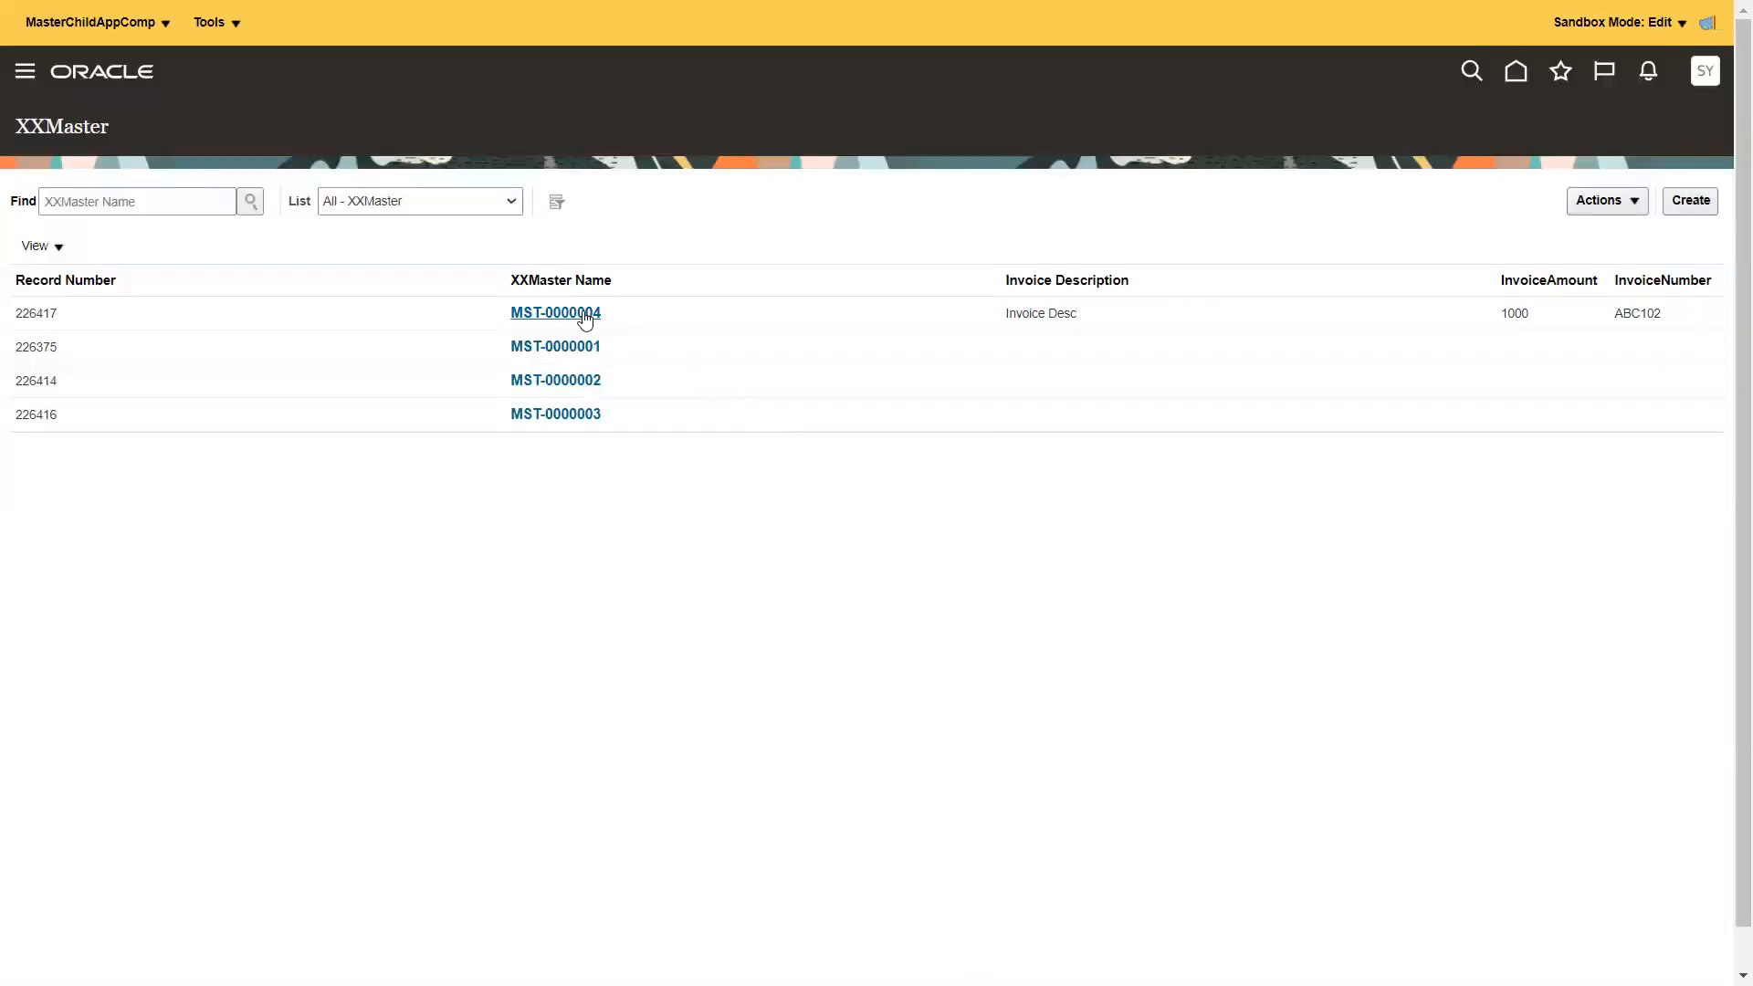
- Add an XXChild row to record MST-0000004 with Line Description "Line Desc", LineAmount 100, LineNo 1 and LineType Item
{"action": "left_click", "coordinate": [580, 317]}
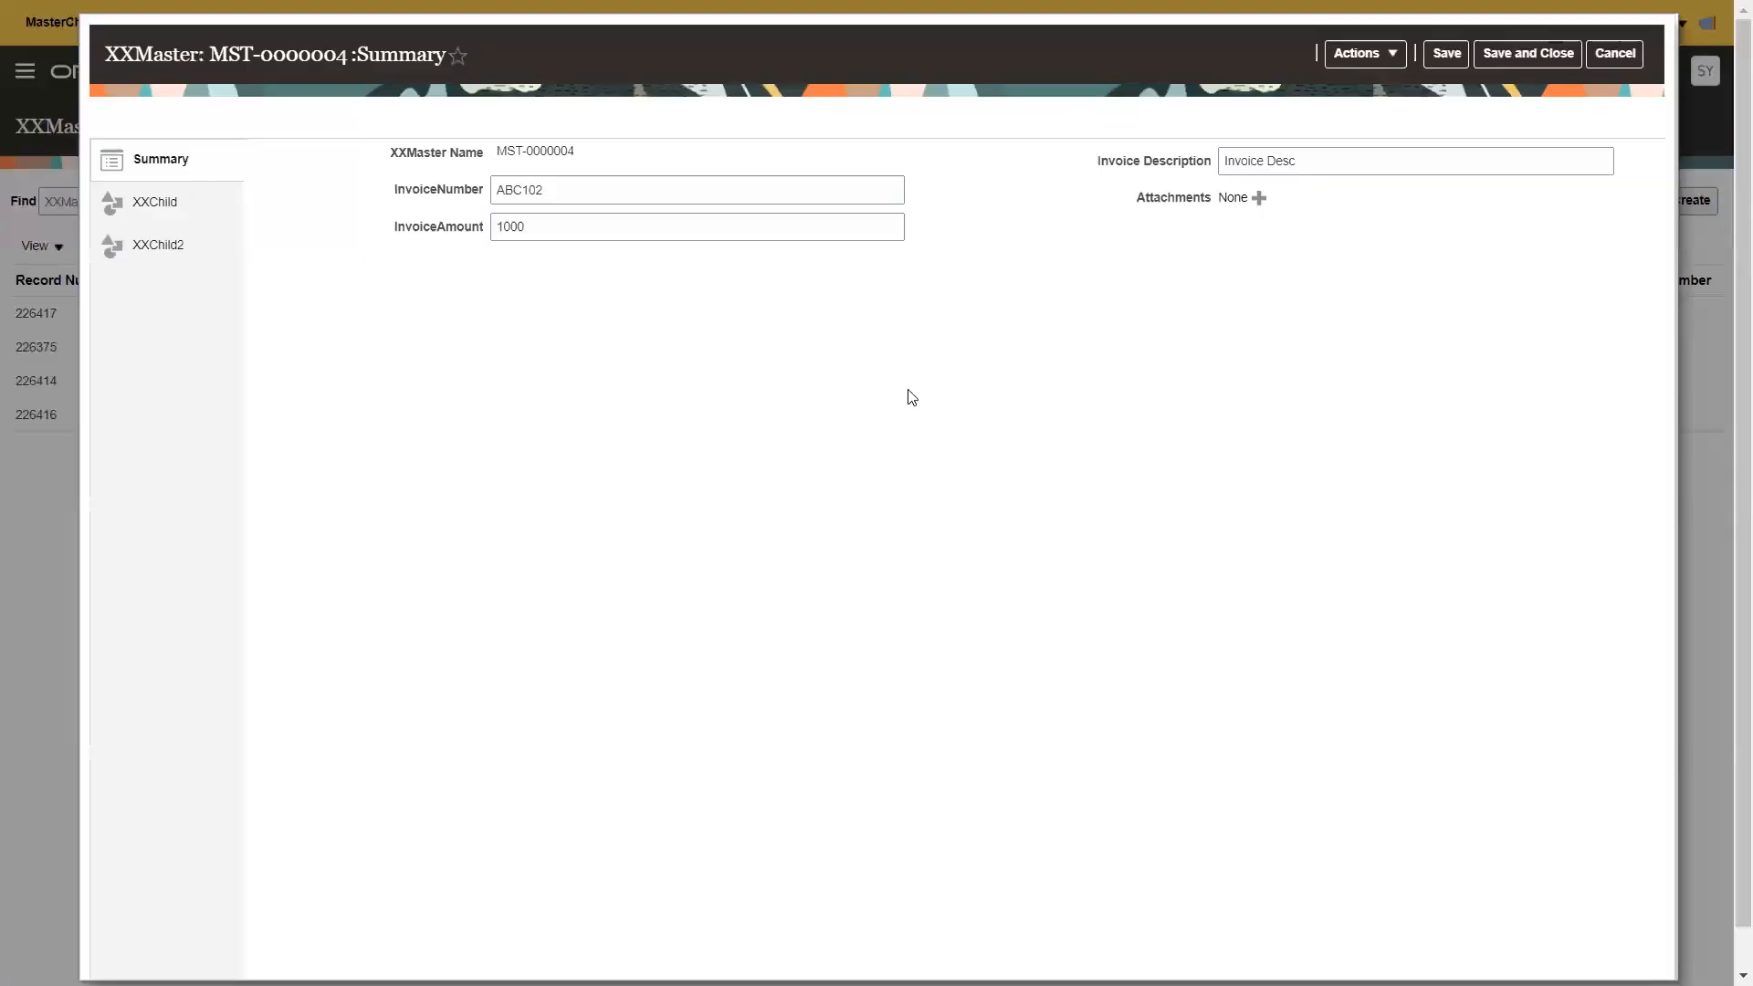
{"action": "left_click", "coordinate": [180, 177]}
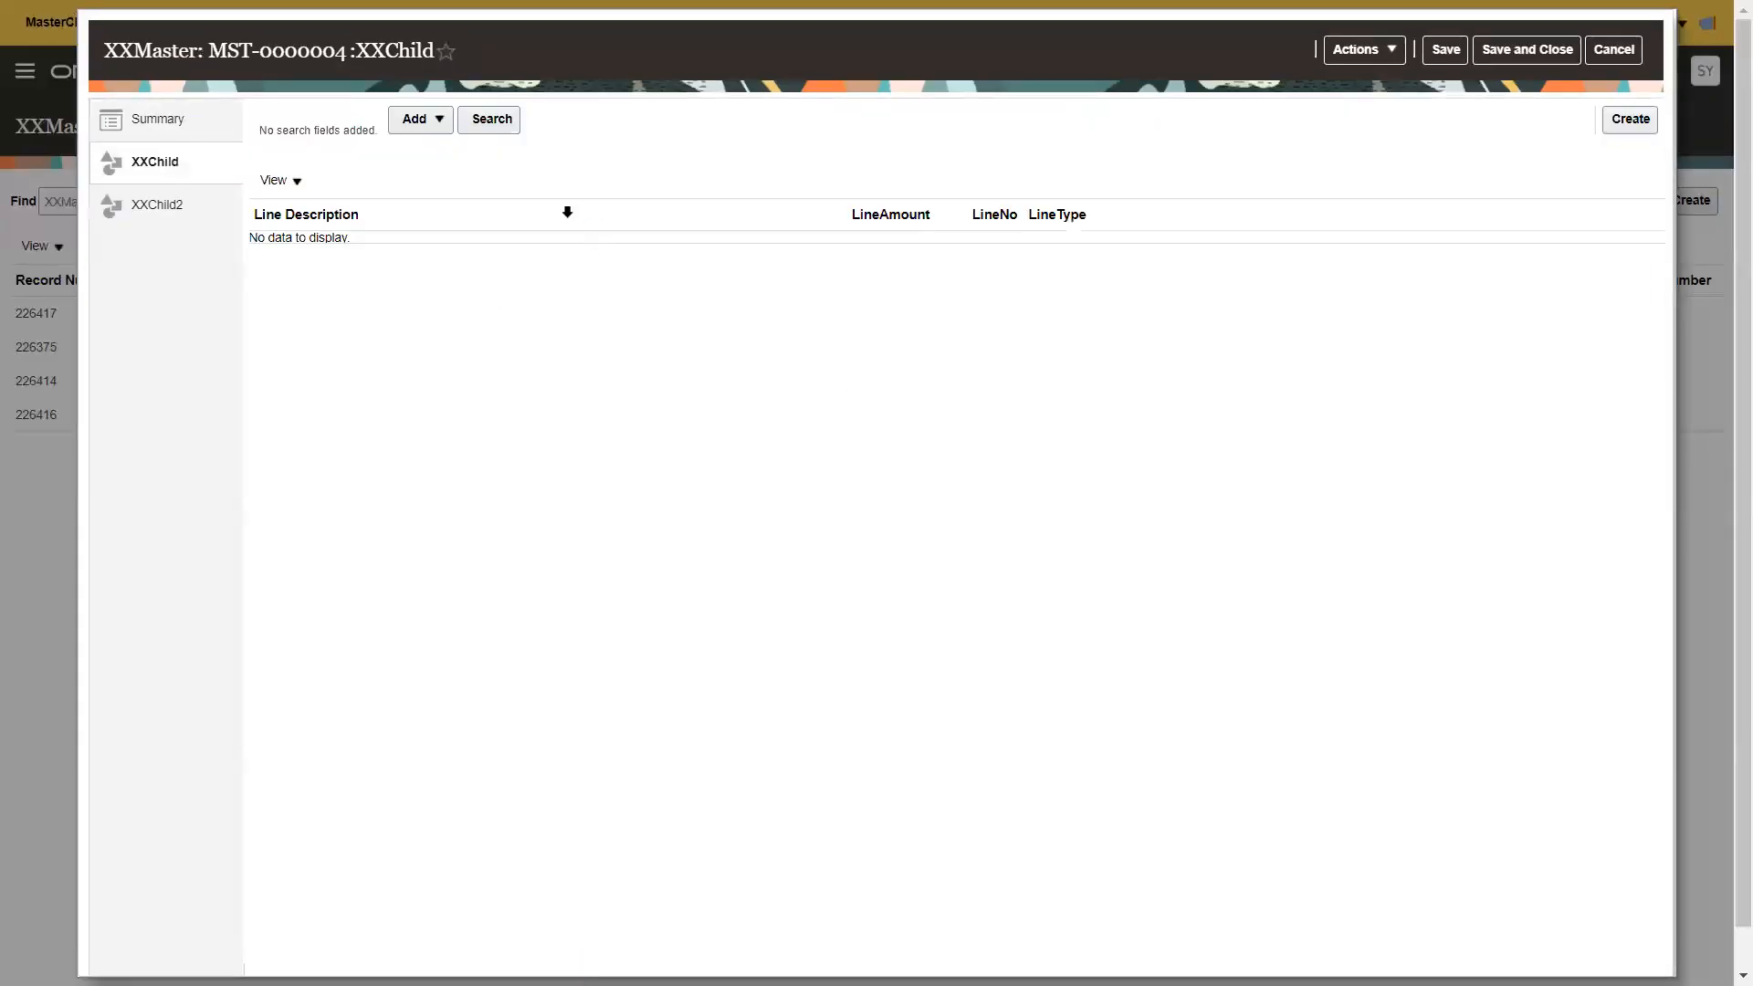
{"action": "left_click", "coordinate": [1630, 121]}
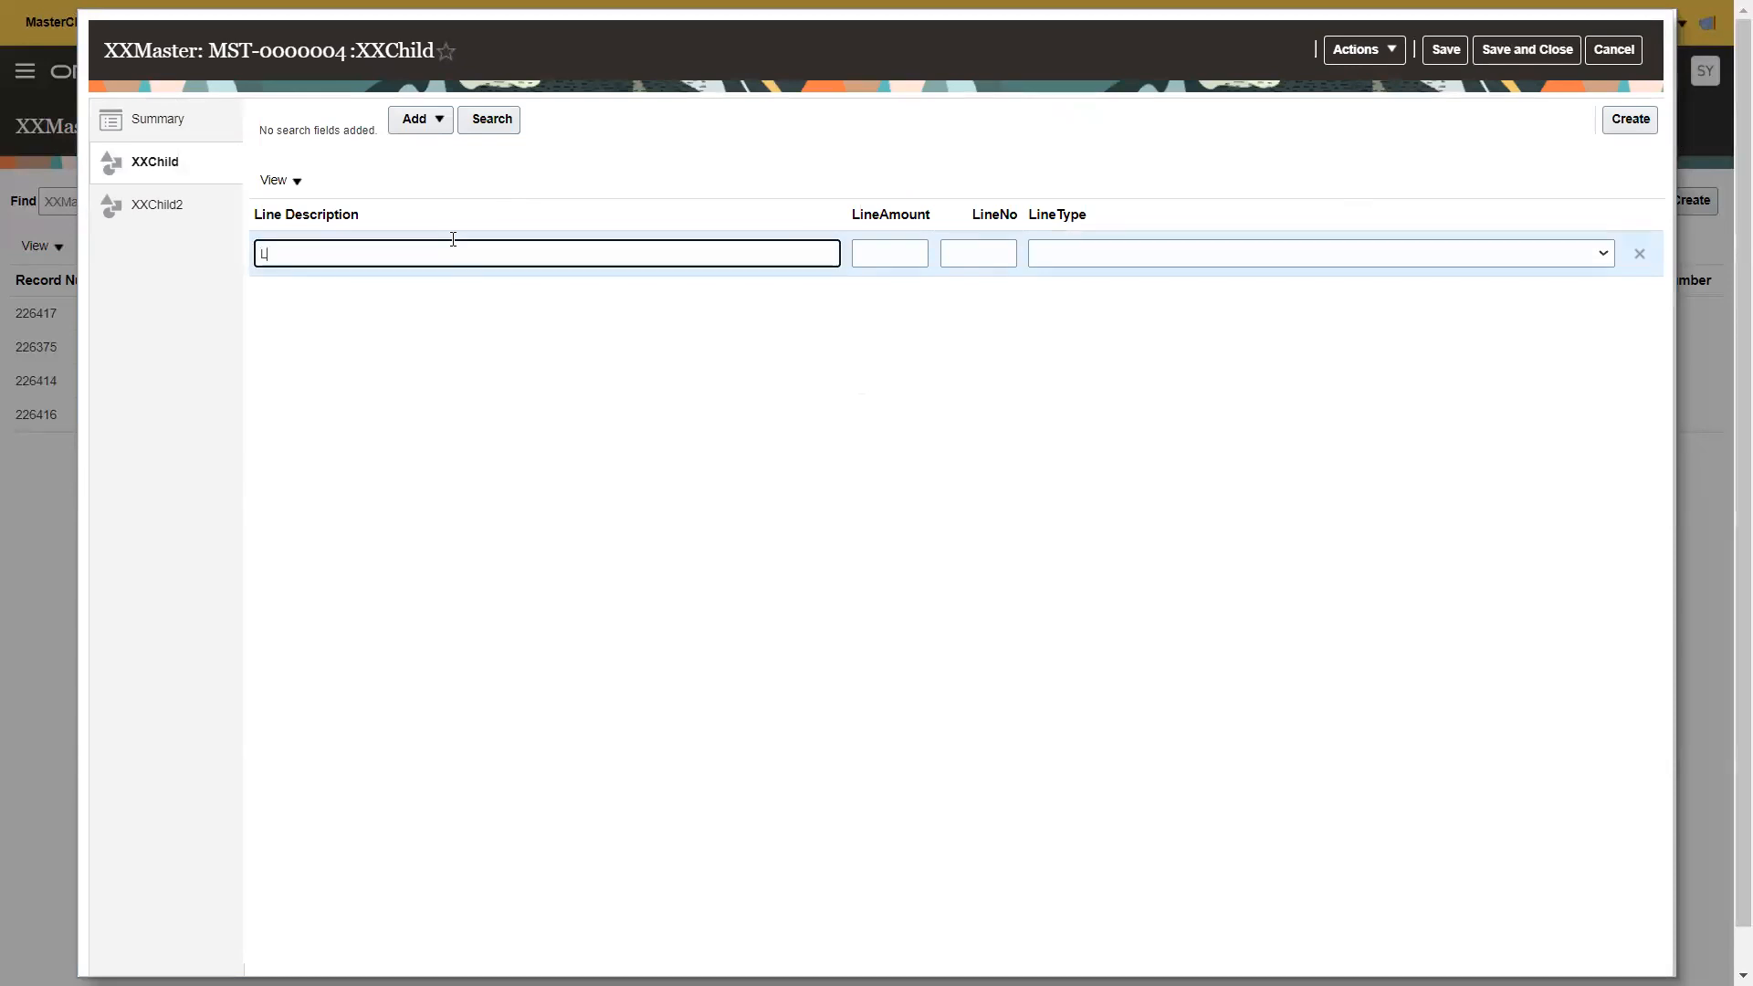
{"action": "type", "text": "Line Desc"}
{"action": "key", "text": "Tab"}
{"action": "type", "text": "100"}
{"action": "key", "text": "Tab"}
{"action": "type", "text": "1"}
{"action": "key", "text": "Tab"}
{"action": "key", "text": "Down"}
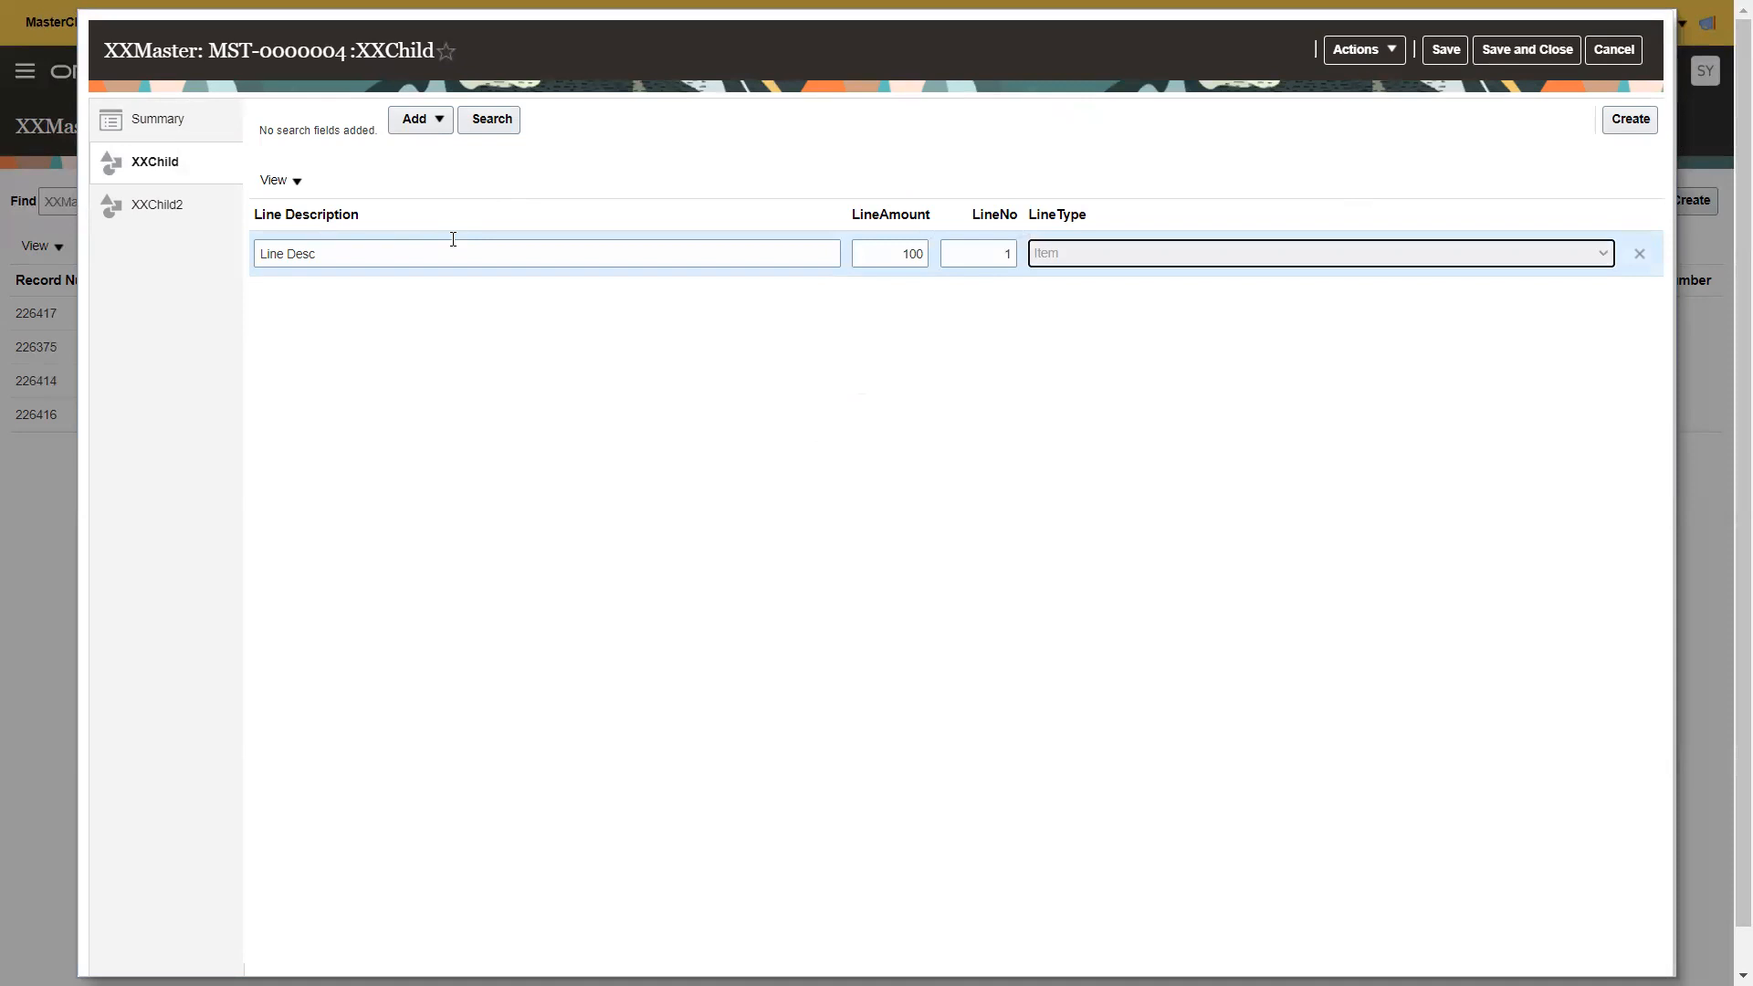
- Start a new XXChild2 row in record MST-0000004, and save and close the record
{"action": "left_click", "coordinate": [165, 205]}
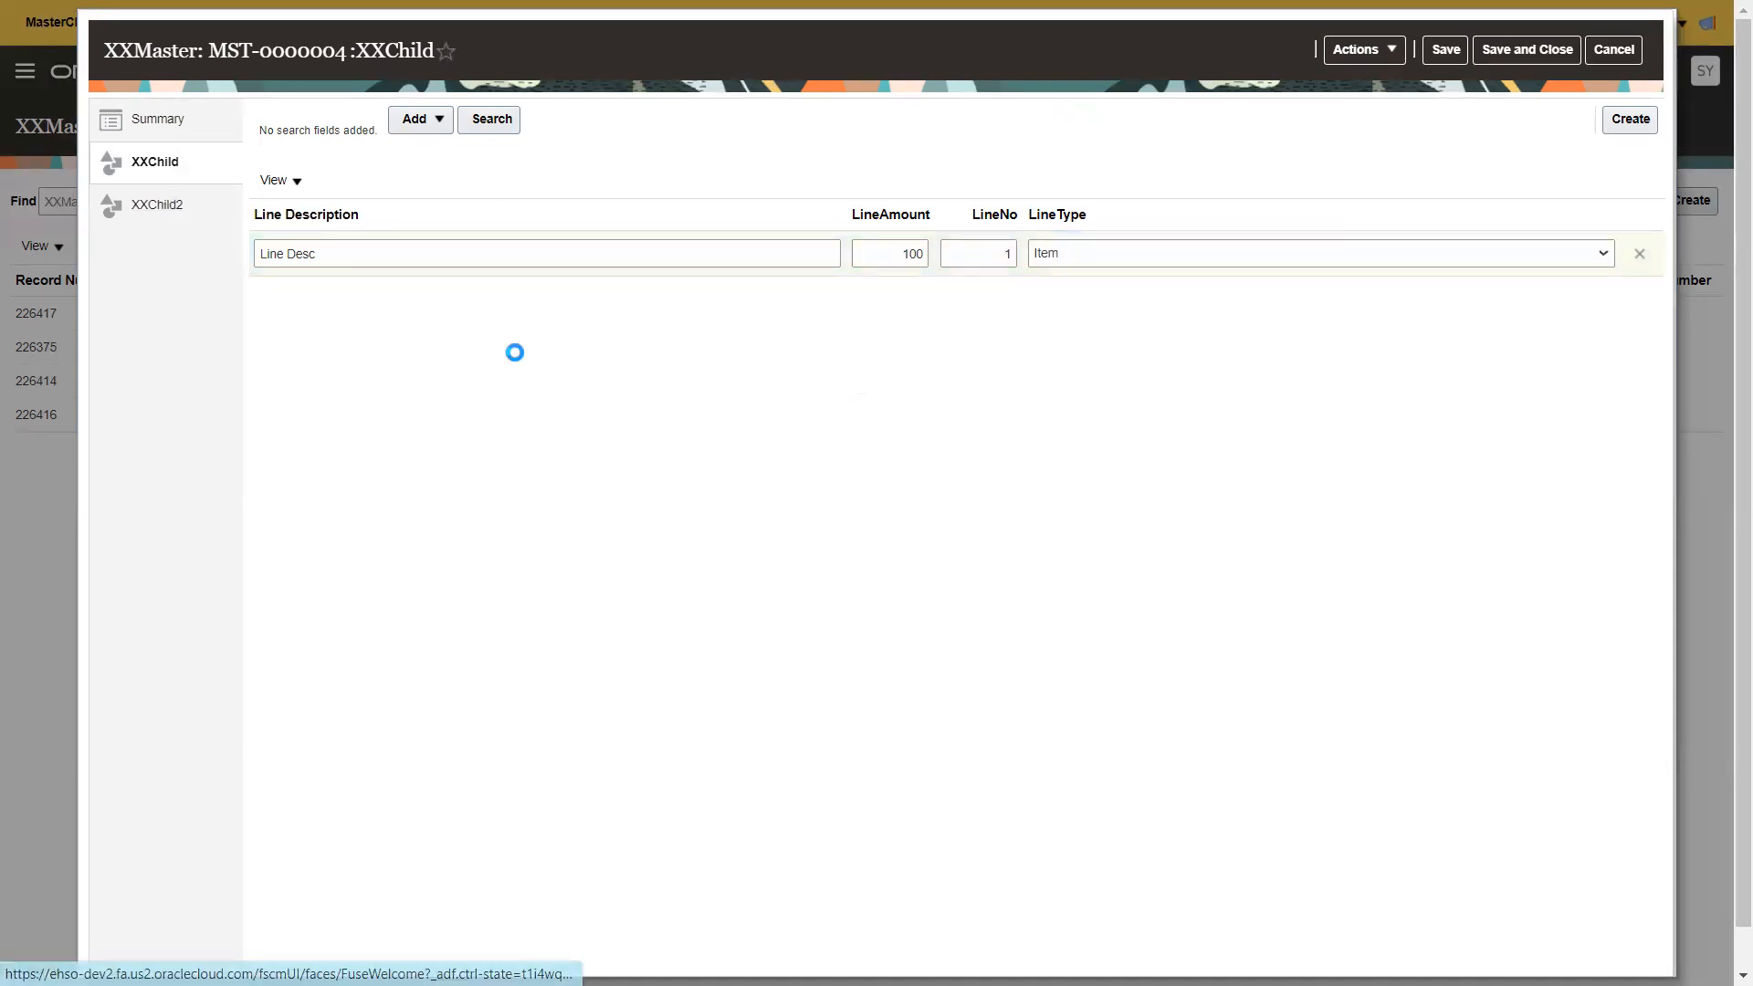
{"action": "left_click", "coordinate": [1623, 122]}
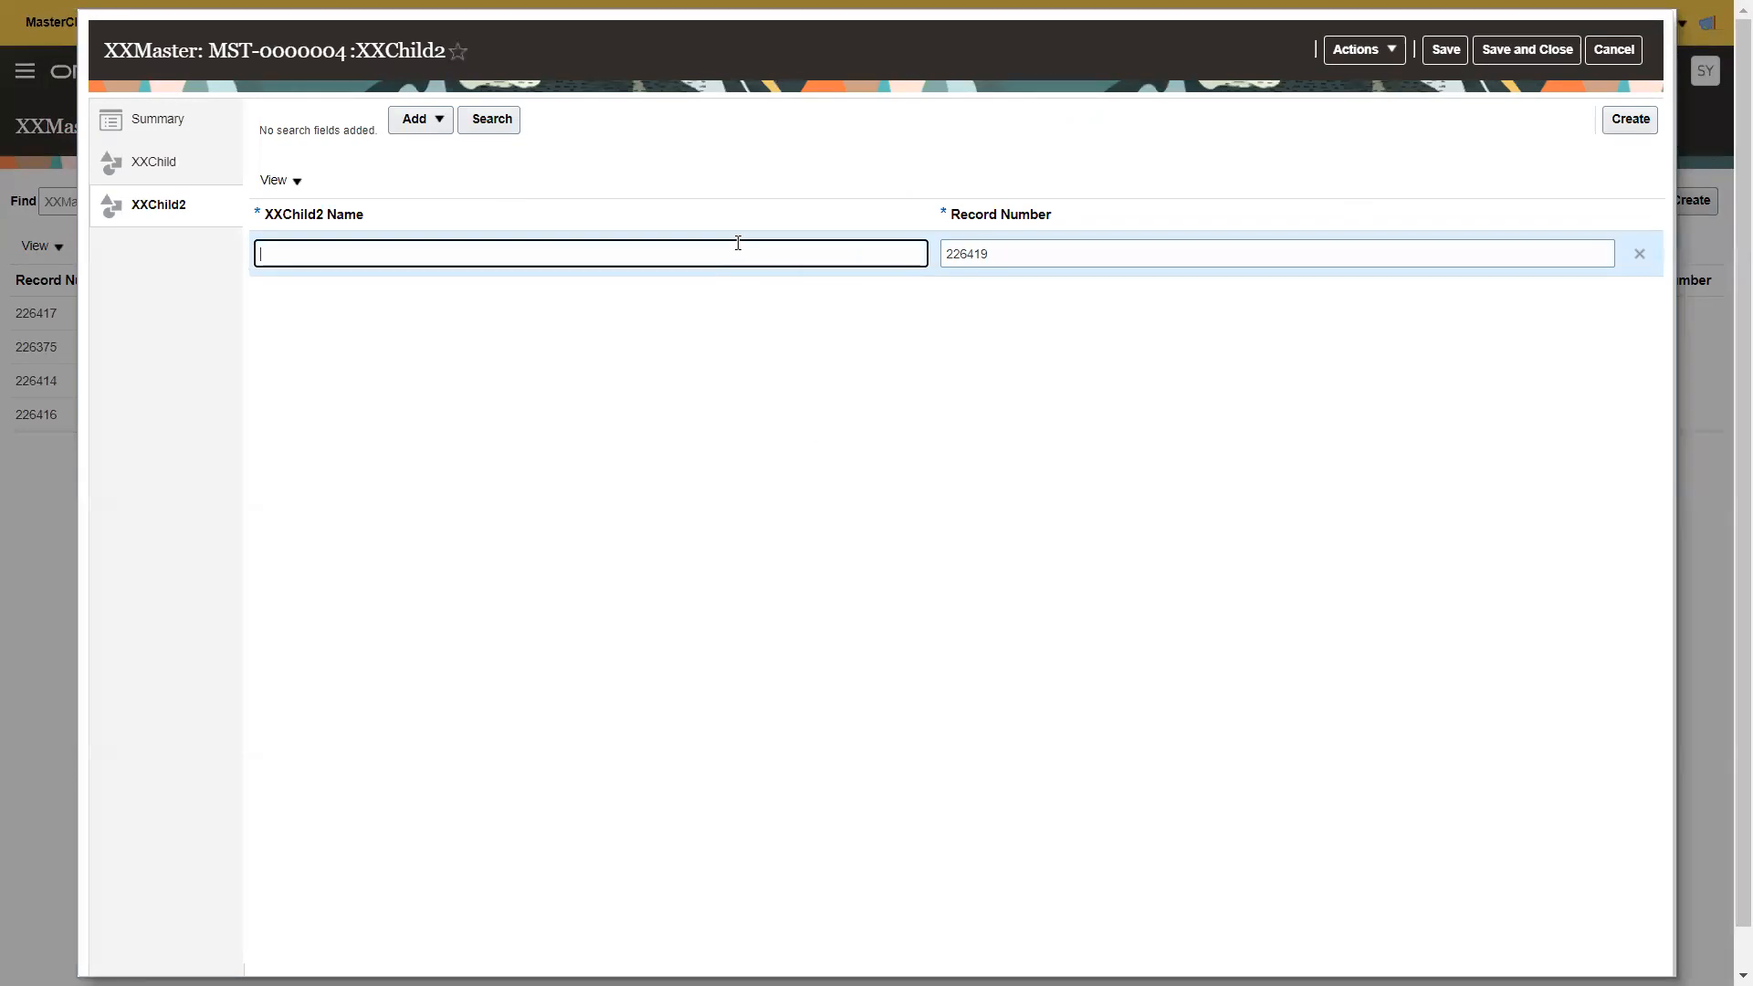
{"action": "left_click", "coordinate": [1563, 51]}
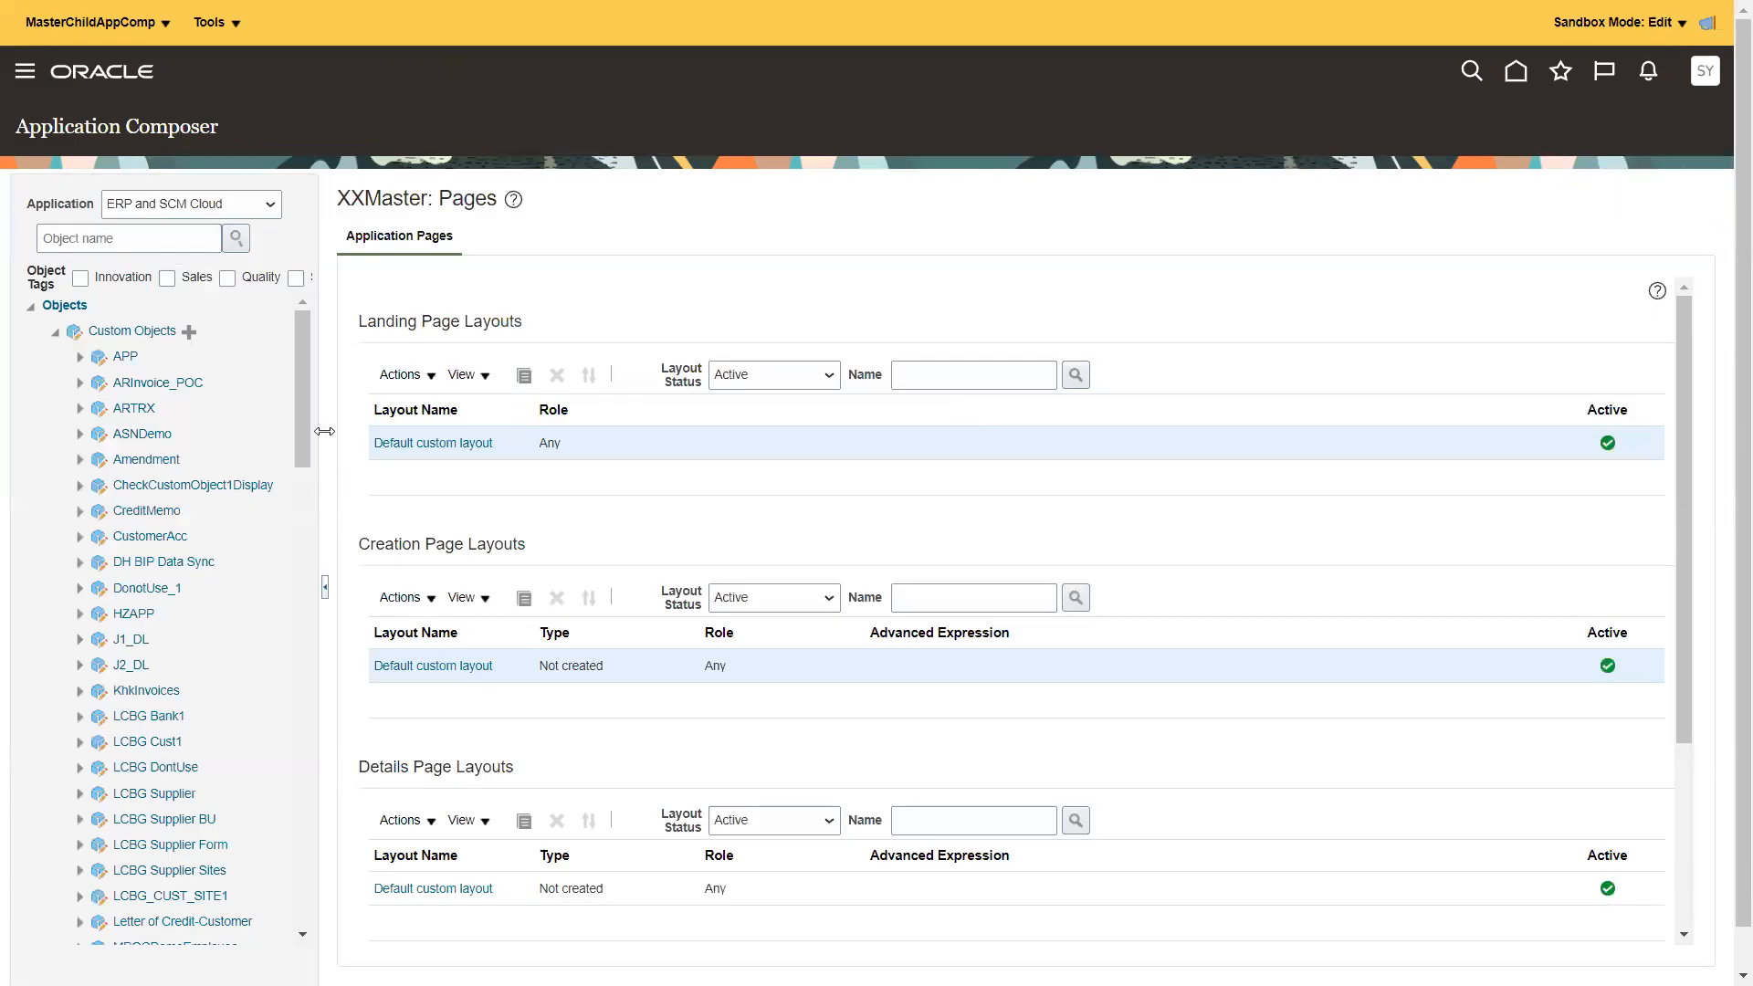
- Add Creation Date to XXChild2's default custom creation page layout in Application Composer, and save the layout
{"action": "left_click_drag", "start_coordinate": [305, 403], "coordinate": [305, 785]}
{"action": "left_click", "coordinate": [243, 570]}
{"action": "left_click", "coordinate": [175, 543]}
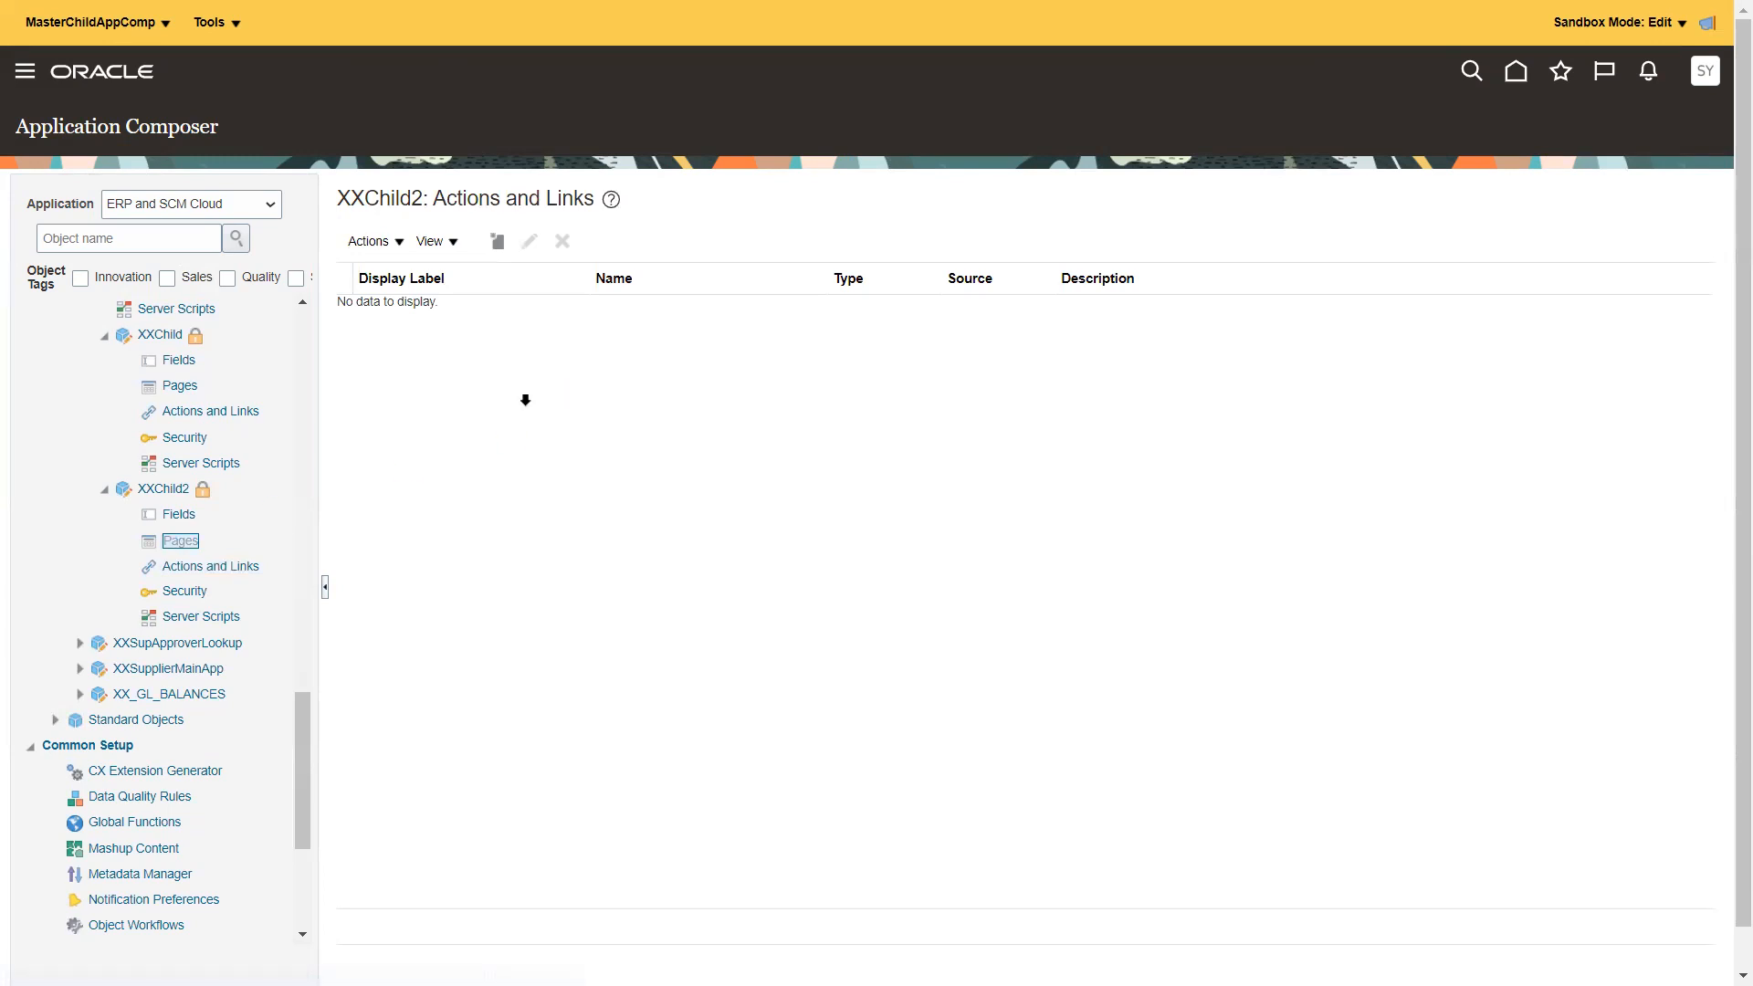
{"action": "left_click", "coordinate": [467, 444]}
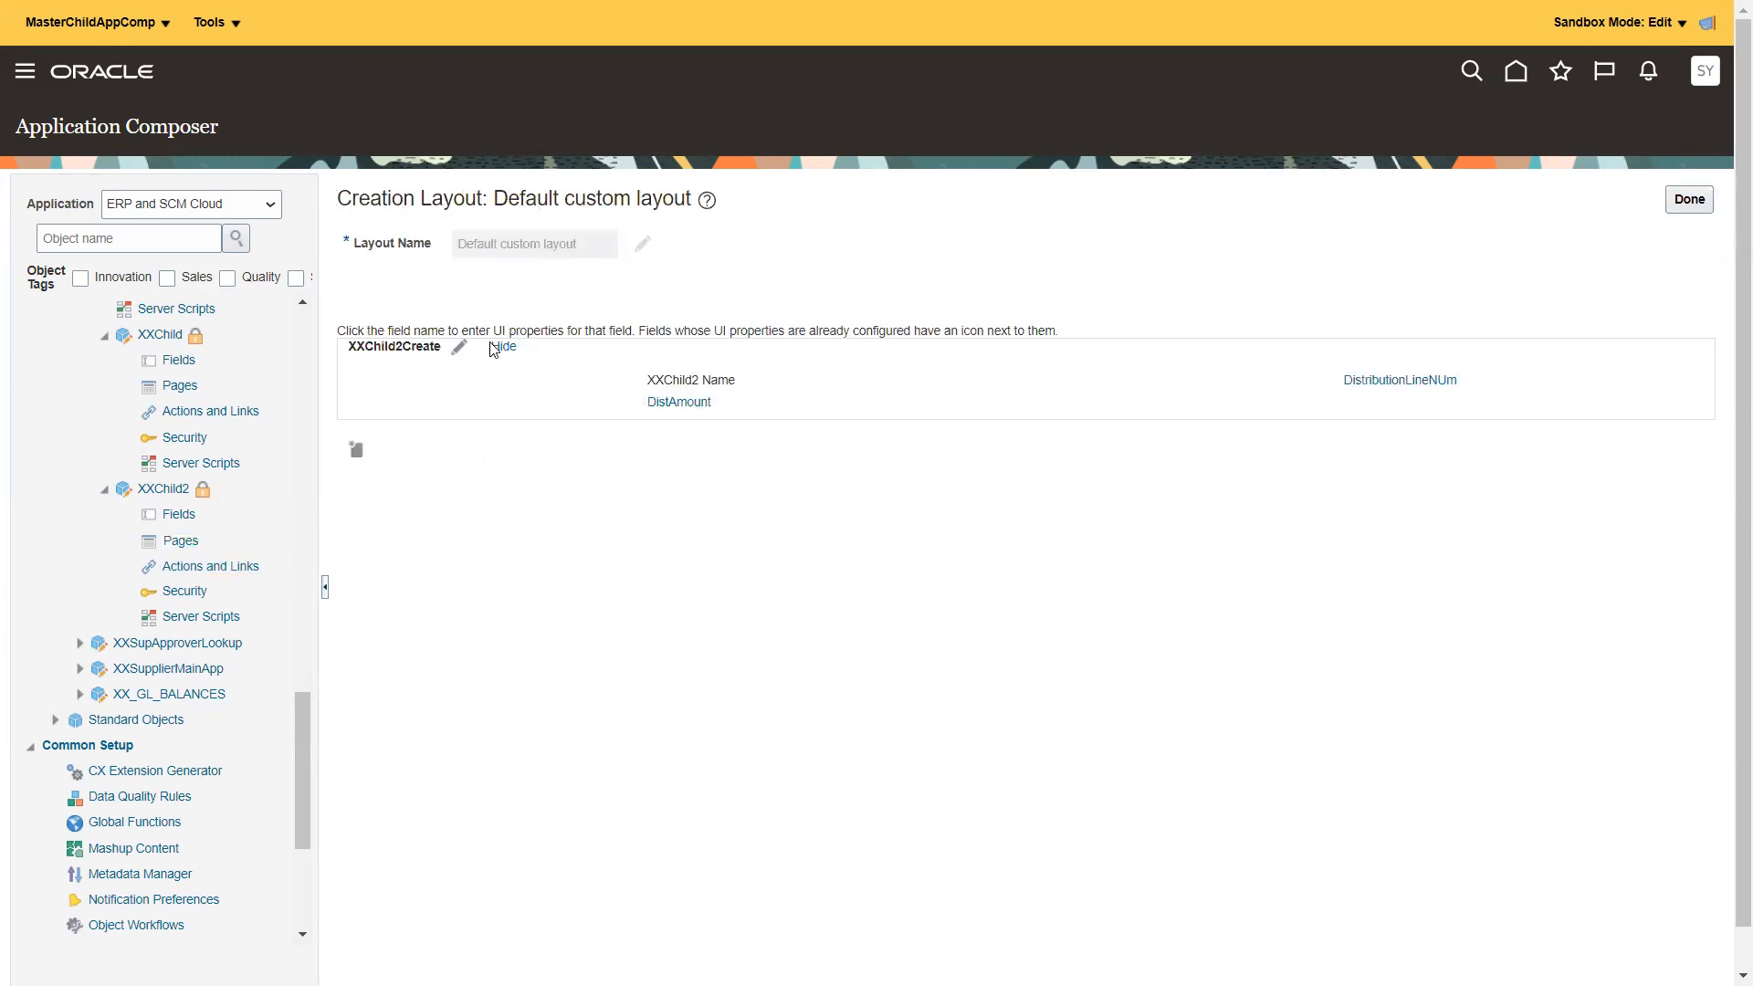
{"action": "left_click", "coordinate": [462, 352]}
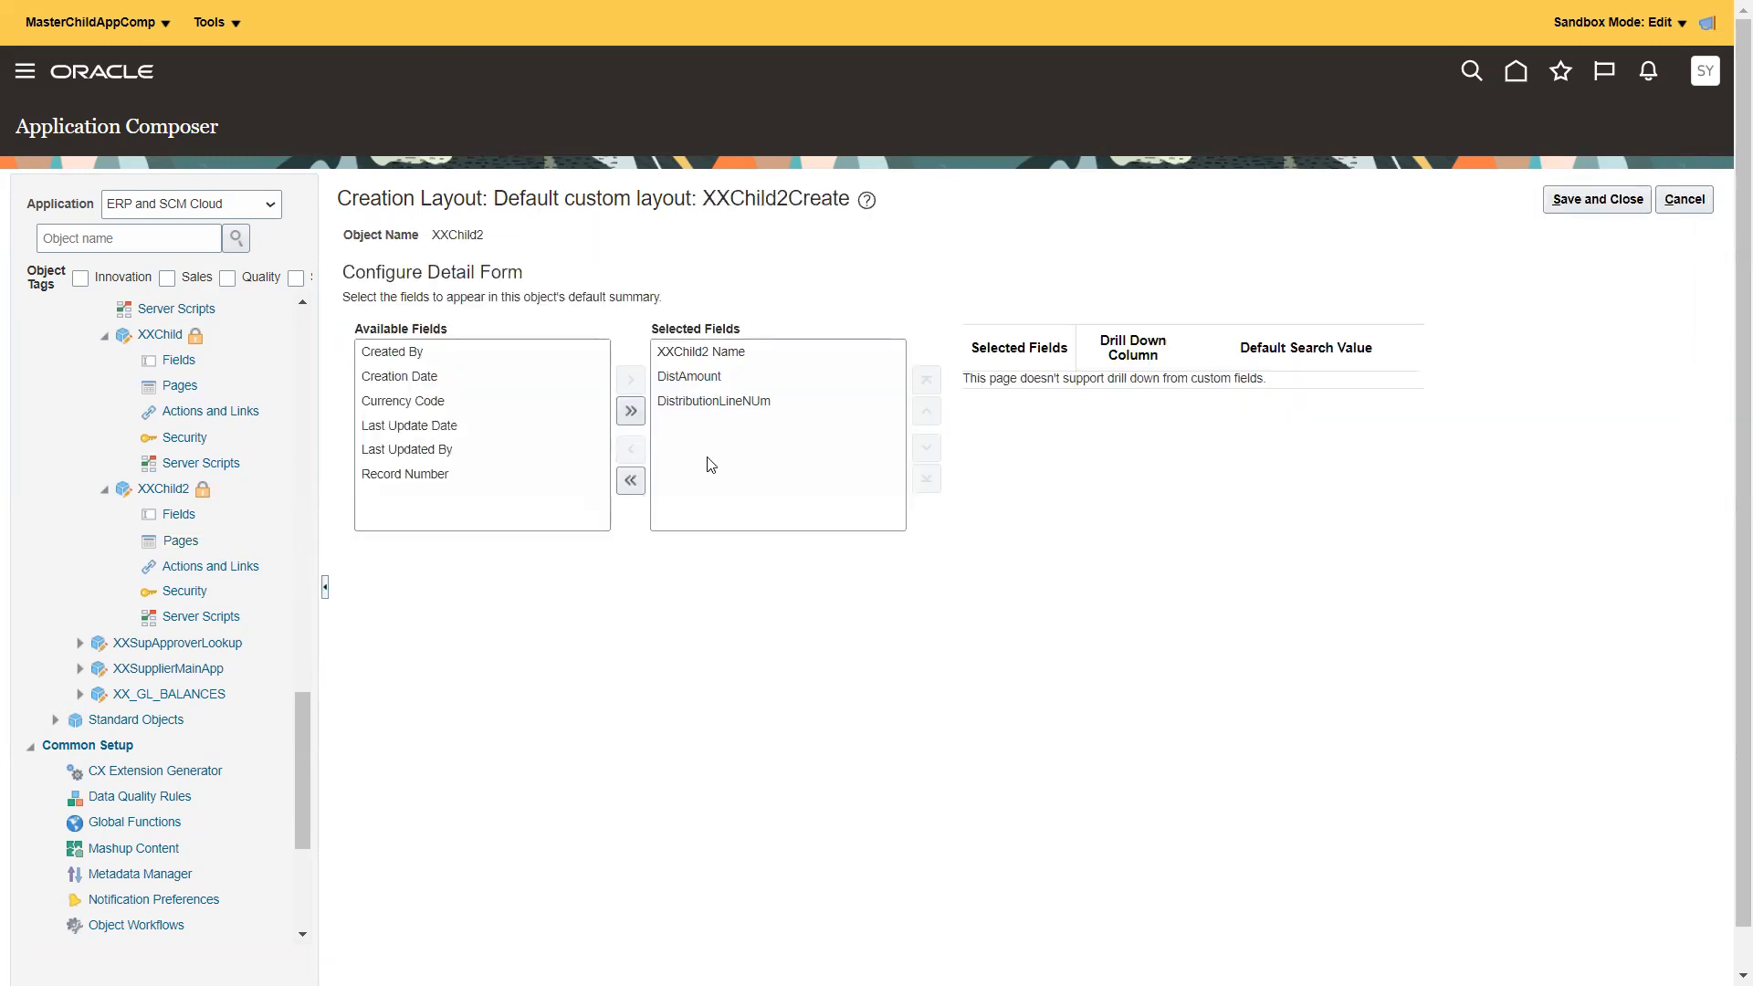
{"action": "left_click", "coordinate": [445, 403]}
{"action": "double_click", "coordinate": [429, 378]}
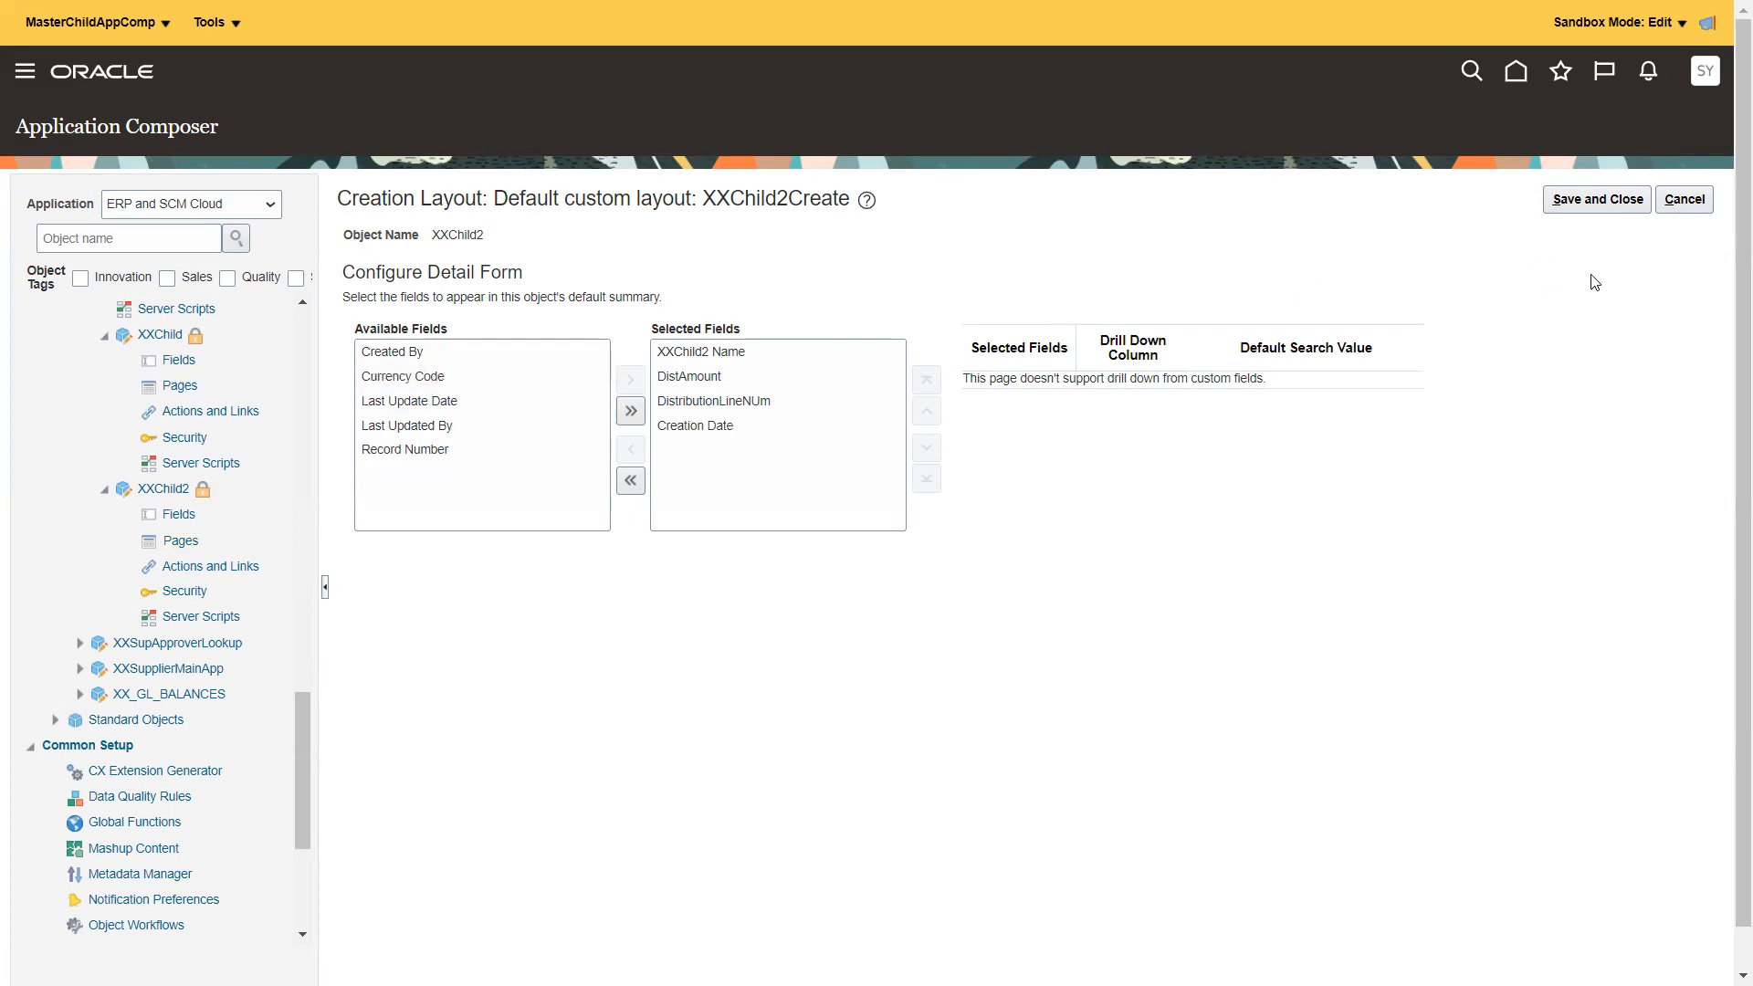
{"action": "left_click", "coordinate": [1612, 201]}
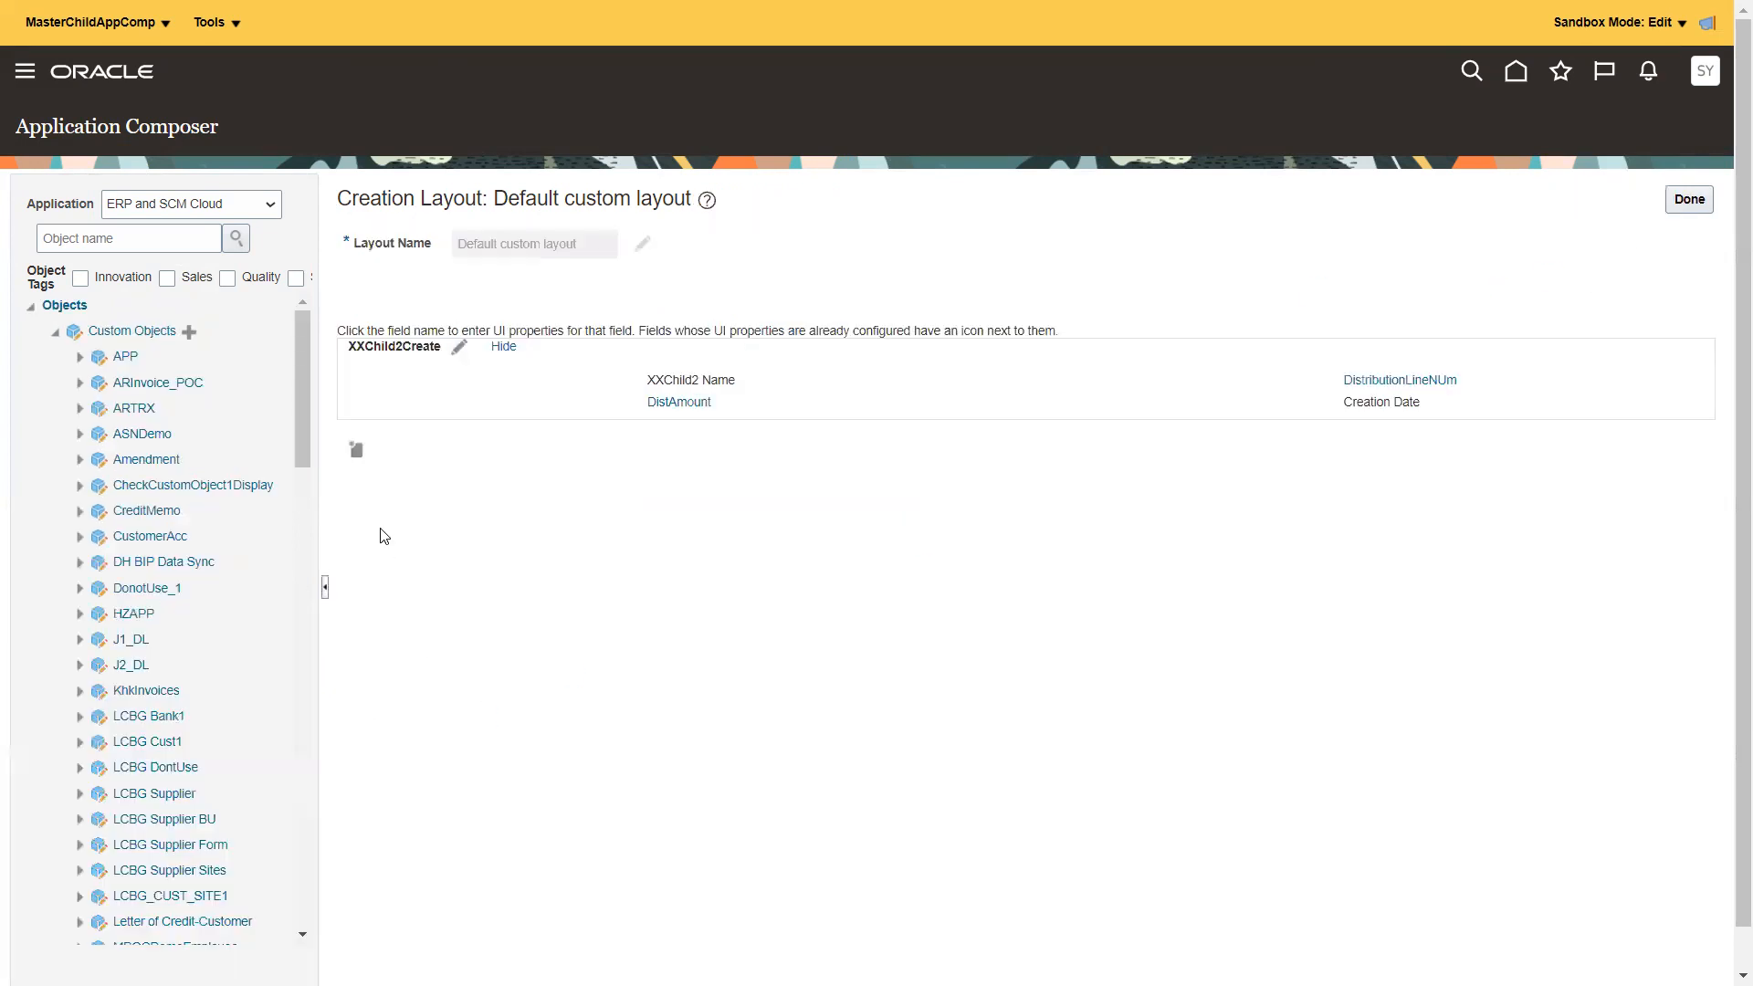
- Open the page layouts of the XXMaster object in Application Composer
{"action": "left_click_drag", "start_coordinate": [298, 409], "coordinate": [328, 721]}
{"action": "left_click", "coordinate": [142, 530]}
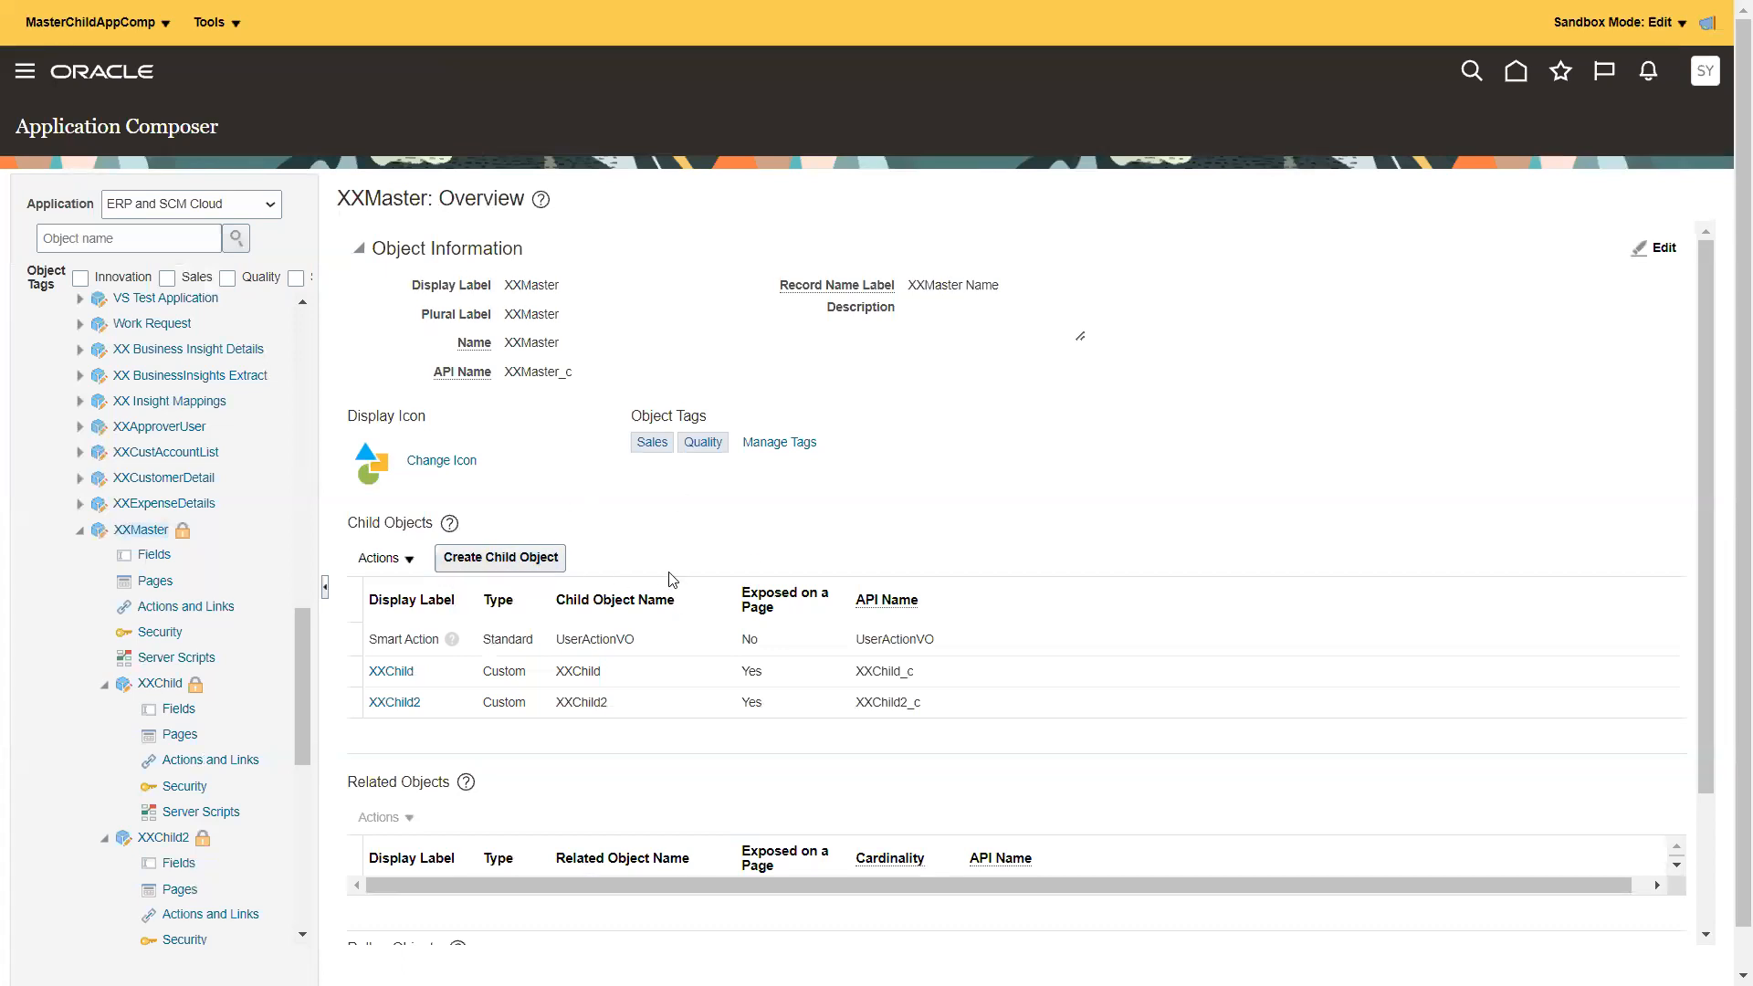
{"action": "left_click", "coordinate": [151, 585]}
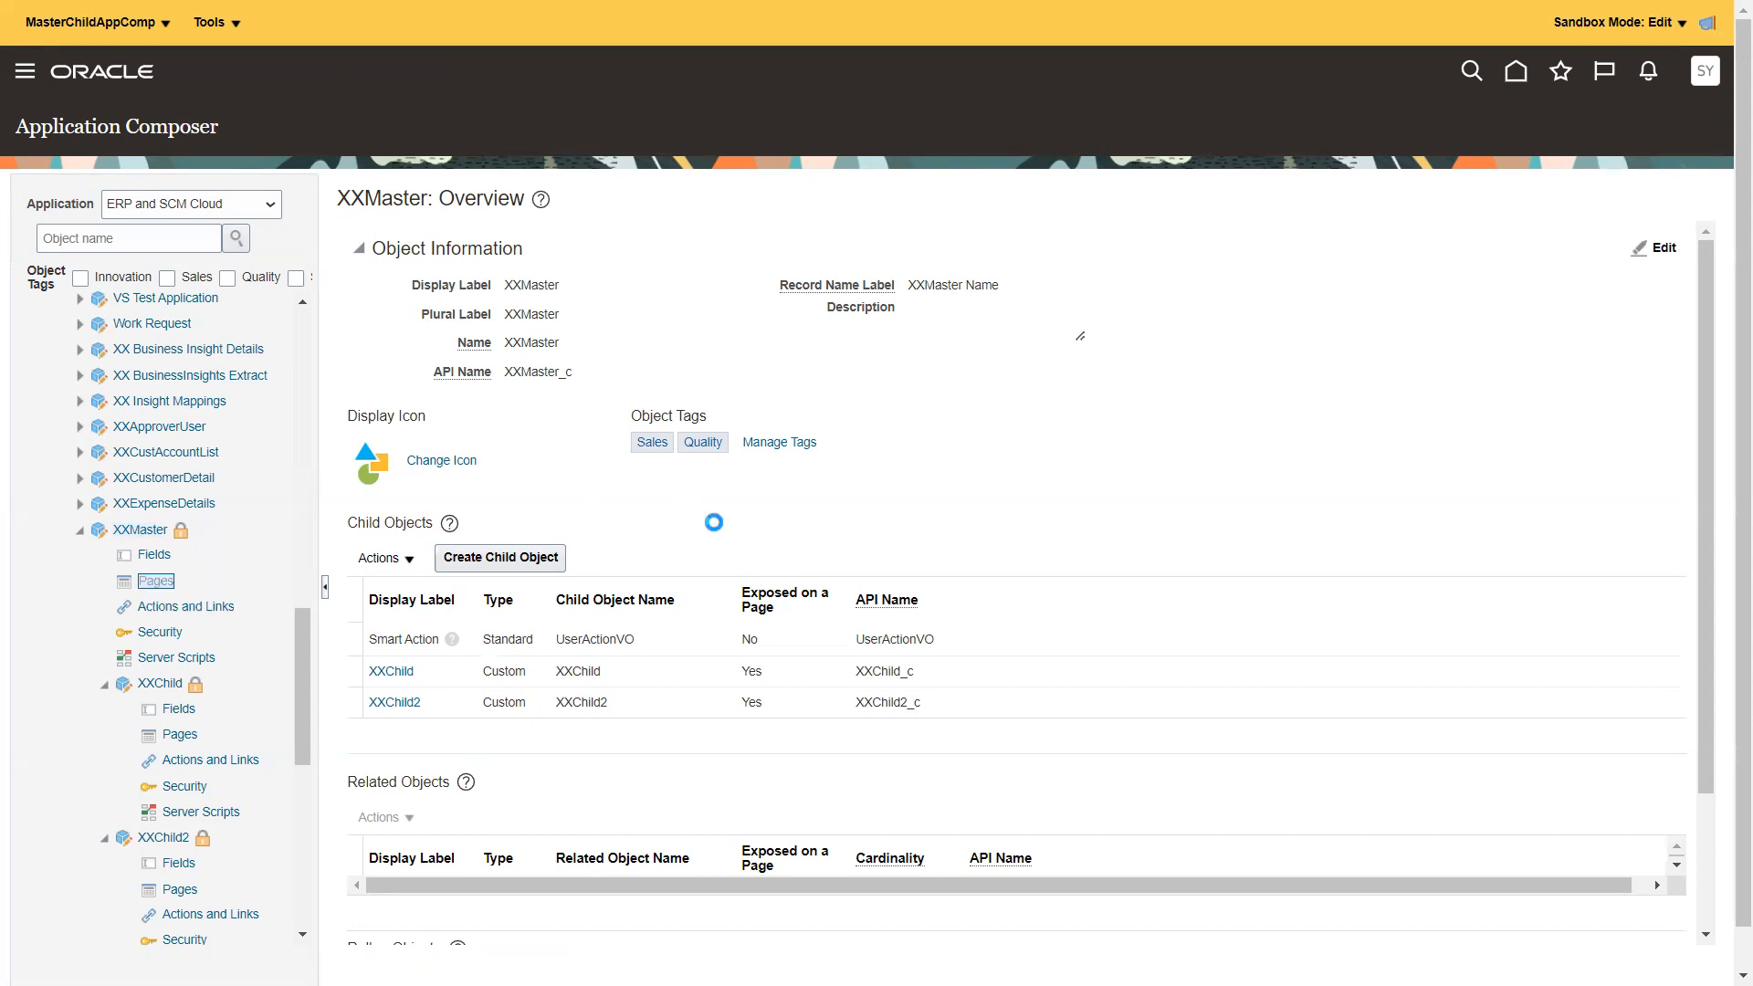